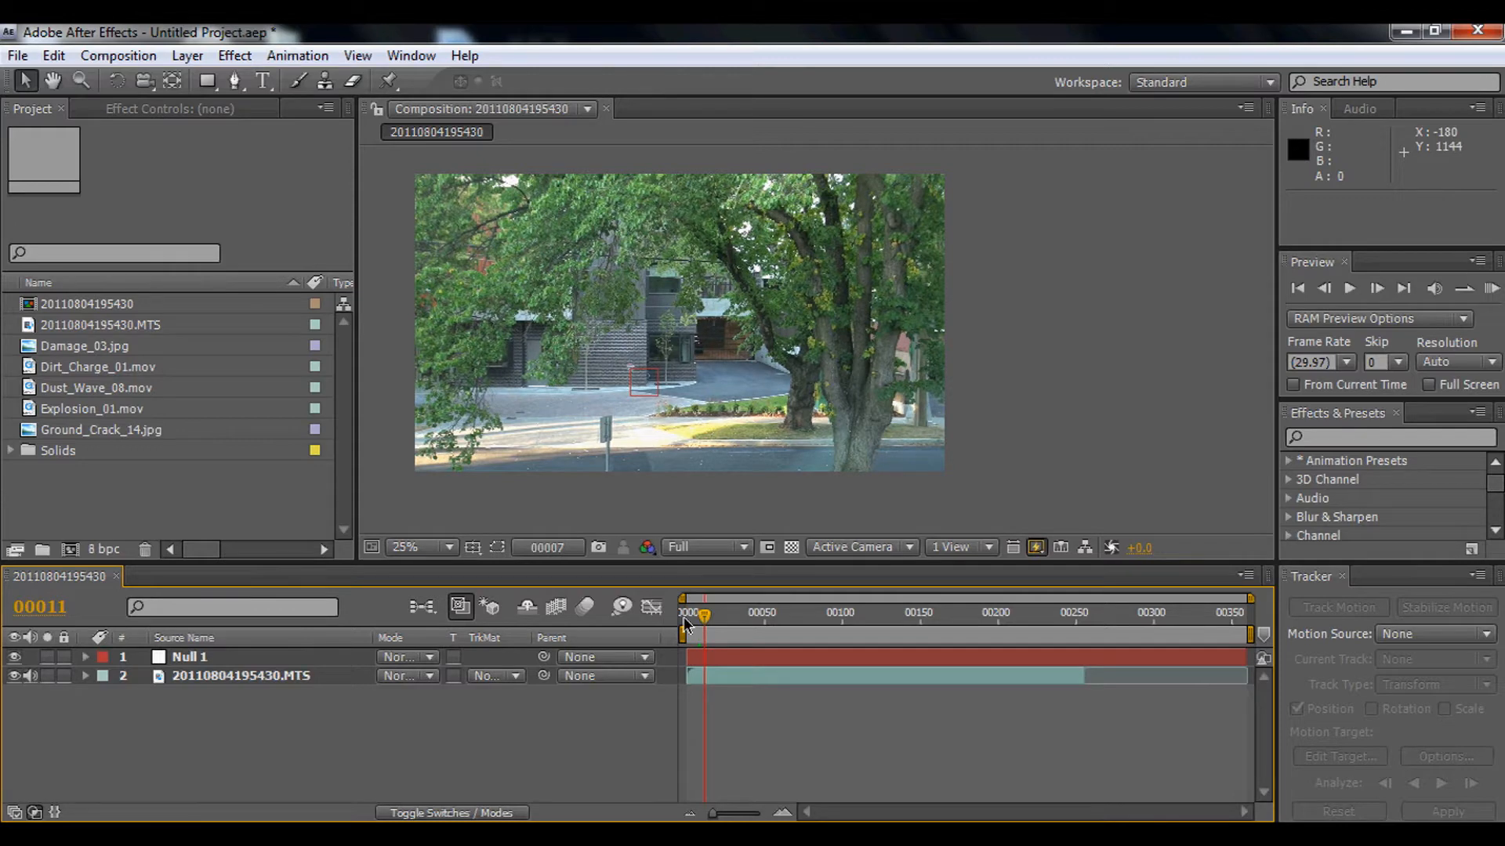
Scrub through the footage and inspect the Null 1 and 20110804195430.MTS layers, returning to frame 00000.
drag(684, 625, 827, 628)
click(753, 633)
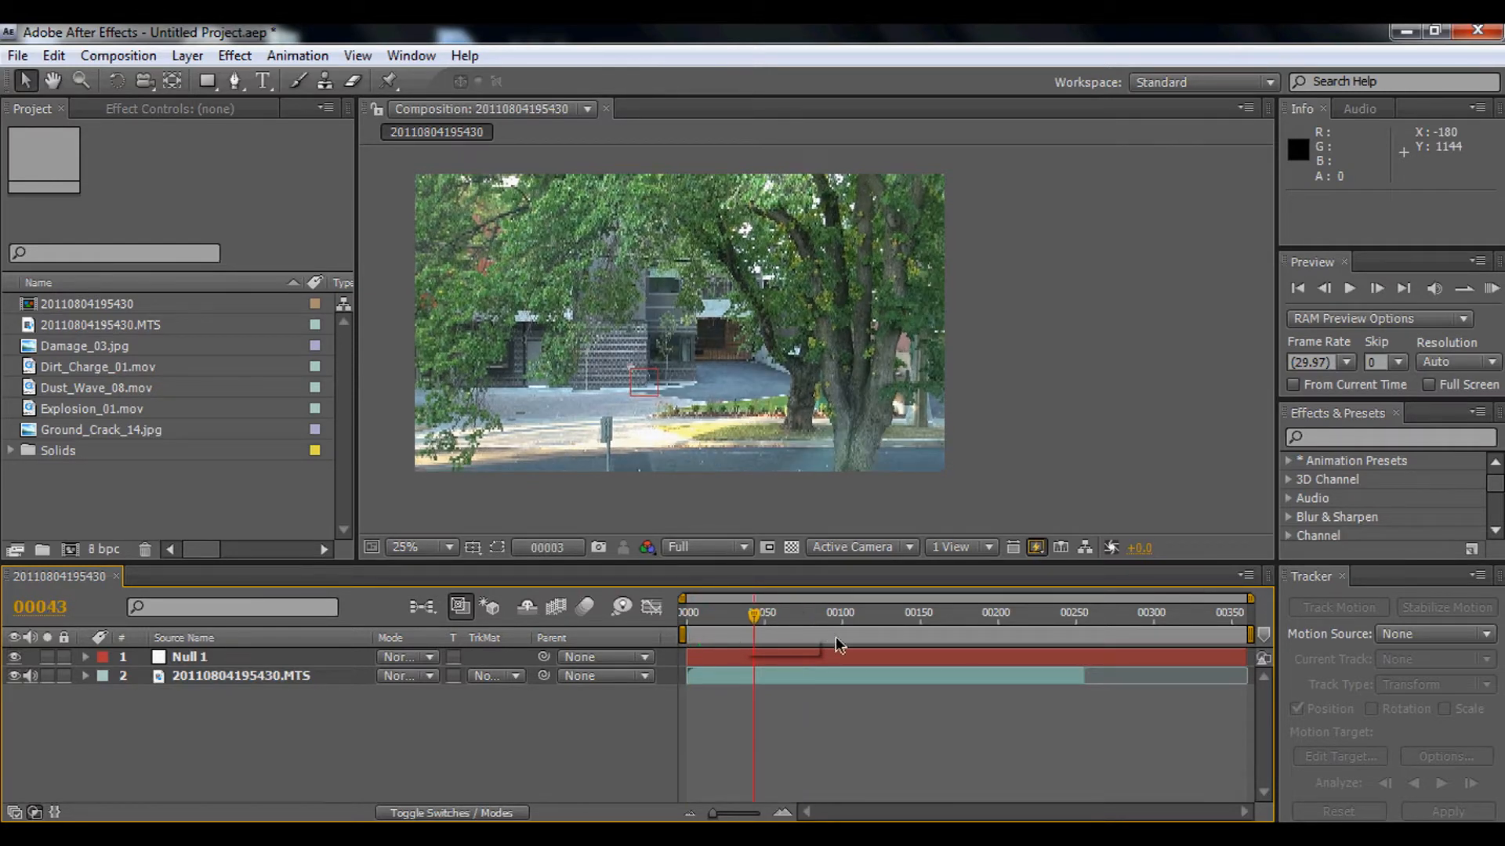
drag(996, 647, 659, 619)
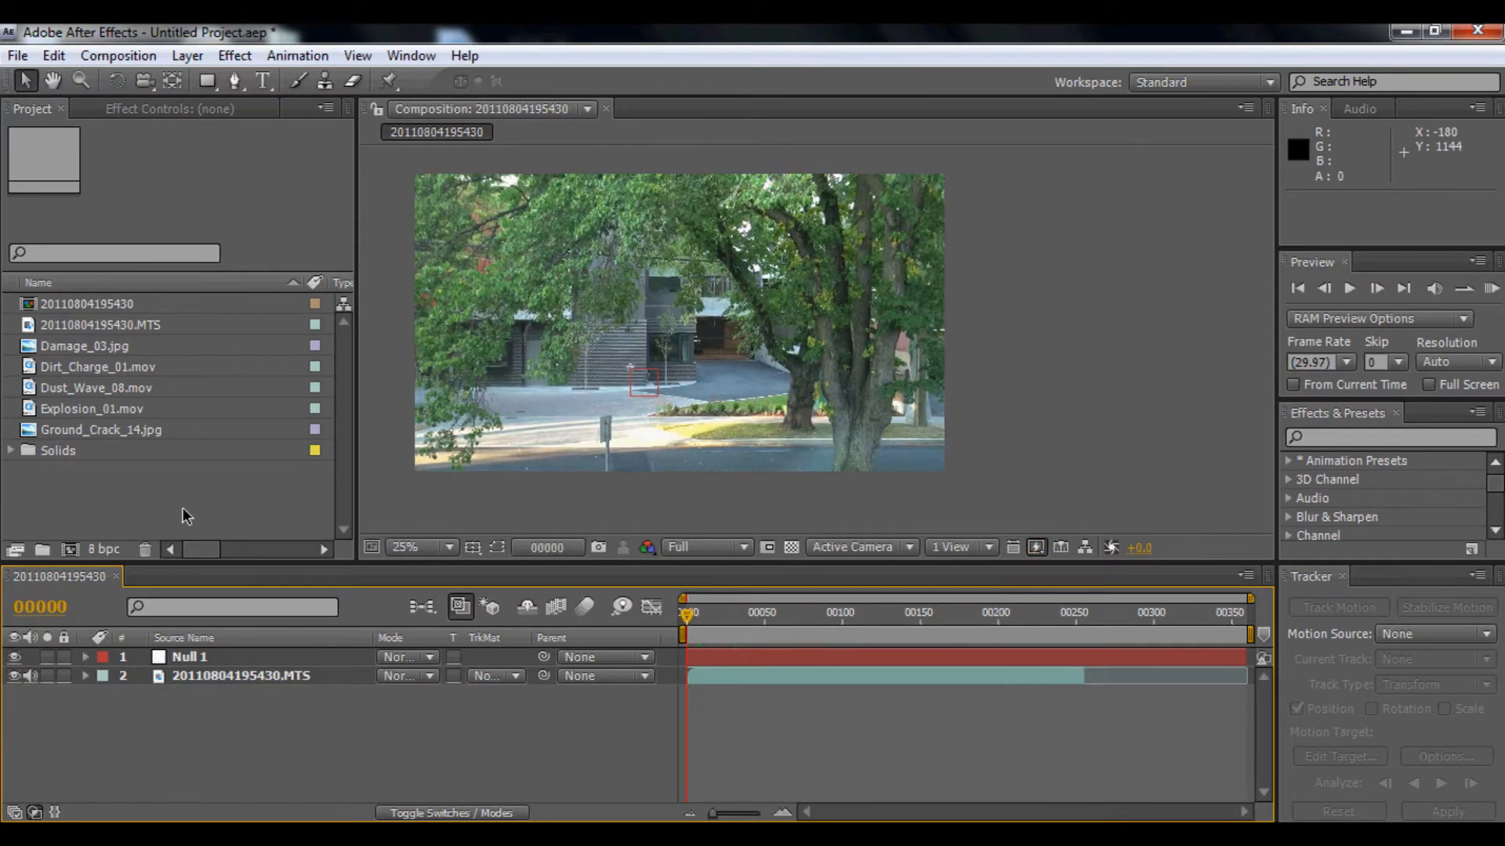
click(178, 483)
click(218, 656)
click(228, 698)
click(216, 677)
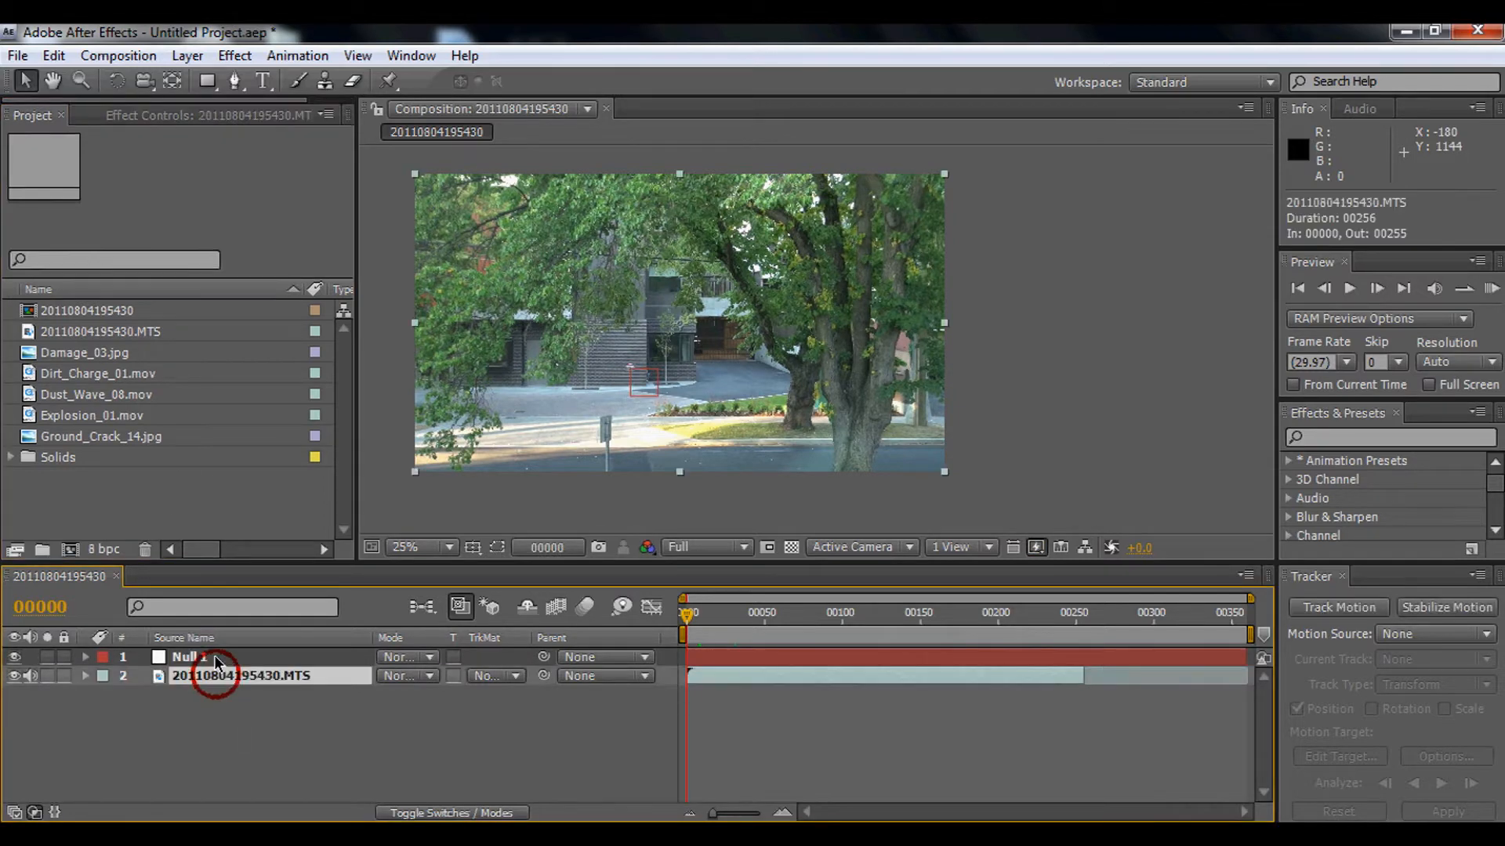
click(225, 658)
click(239, 675)
click(227, 657)
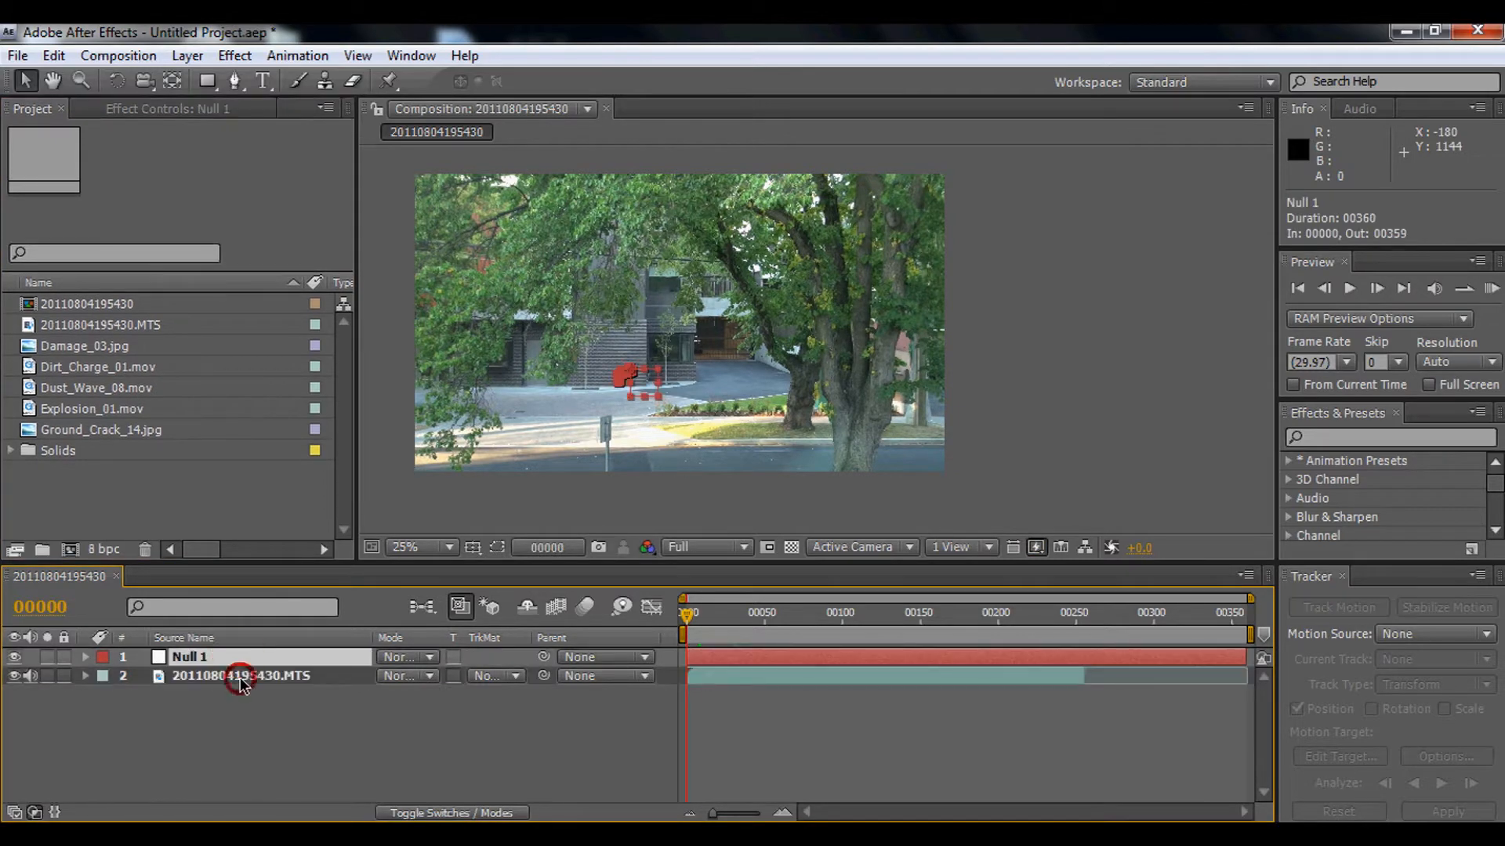
click(239, 676)
drag(690, 631, 750, 637)
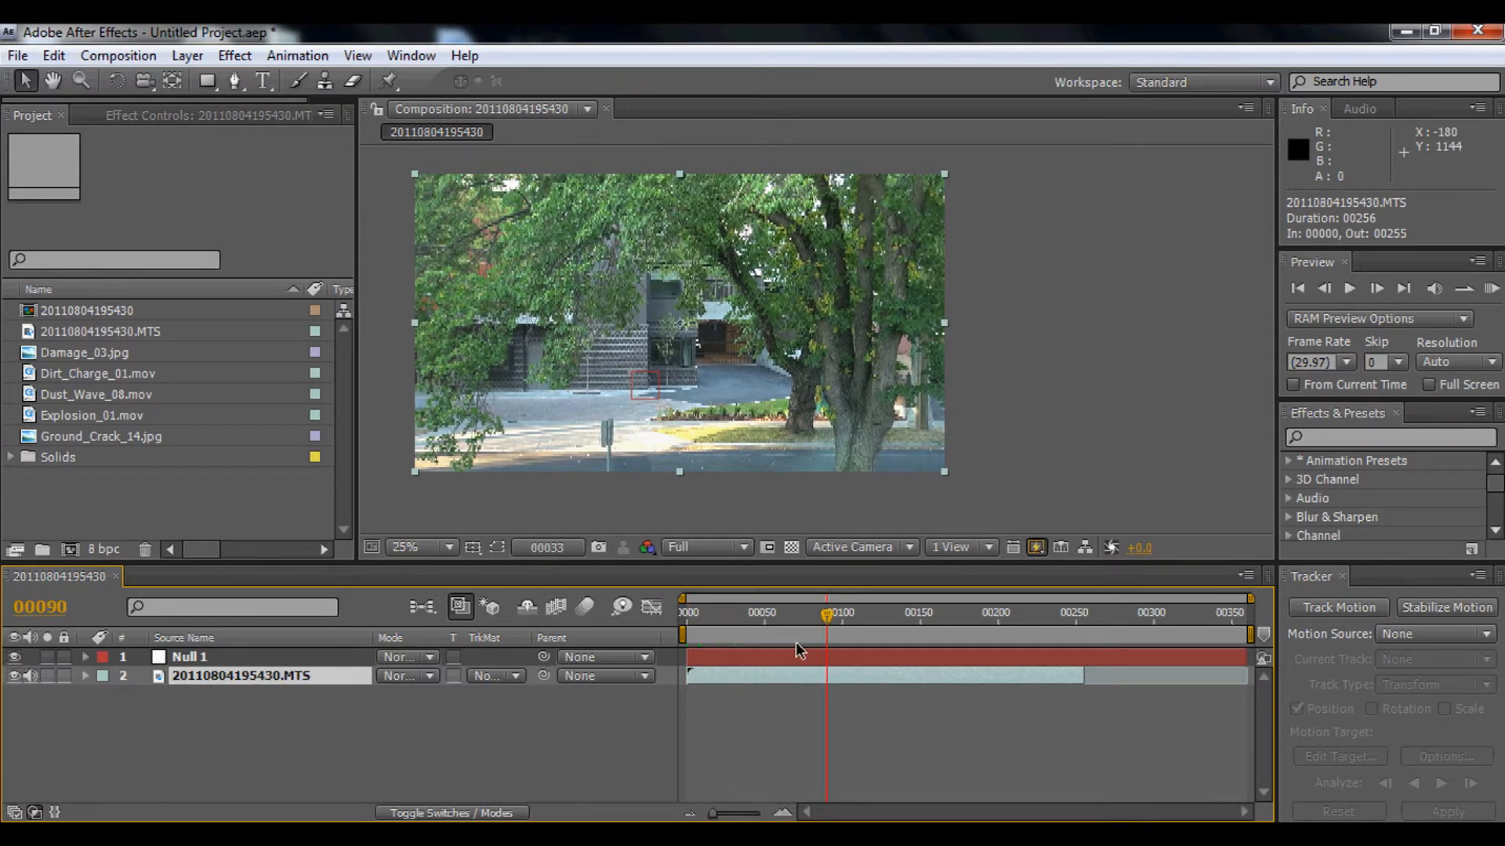
key(Home)
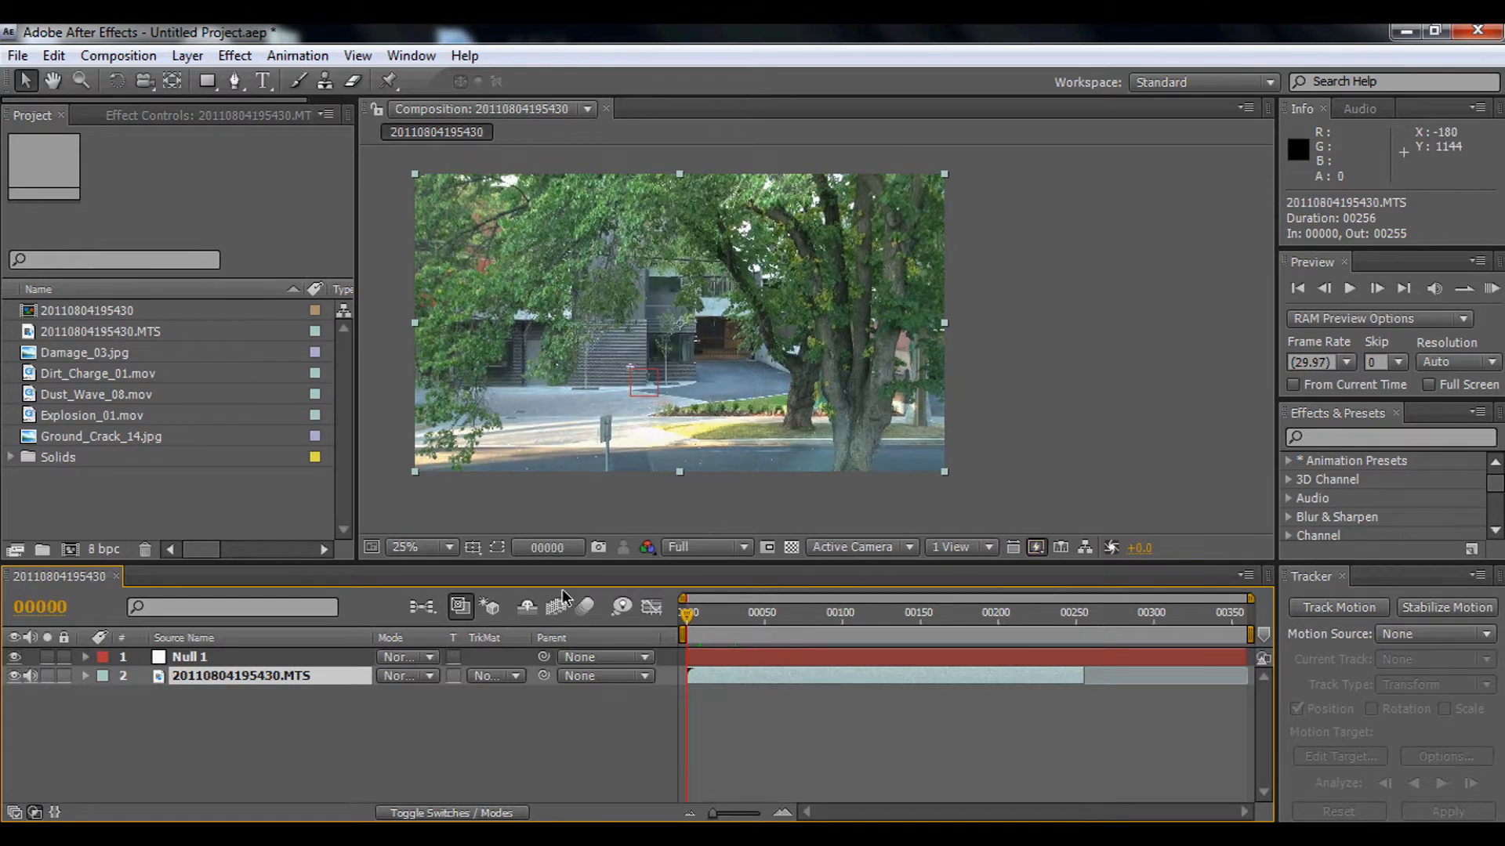
Review the project's explosion, dust wave, dirt charge, damage and ground crack assets.
click(125, 505)
click(97, 416)
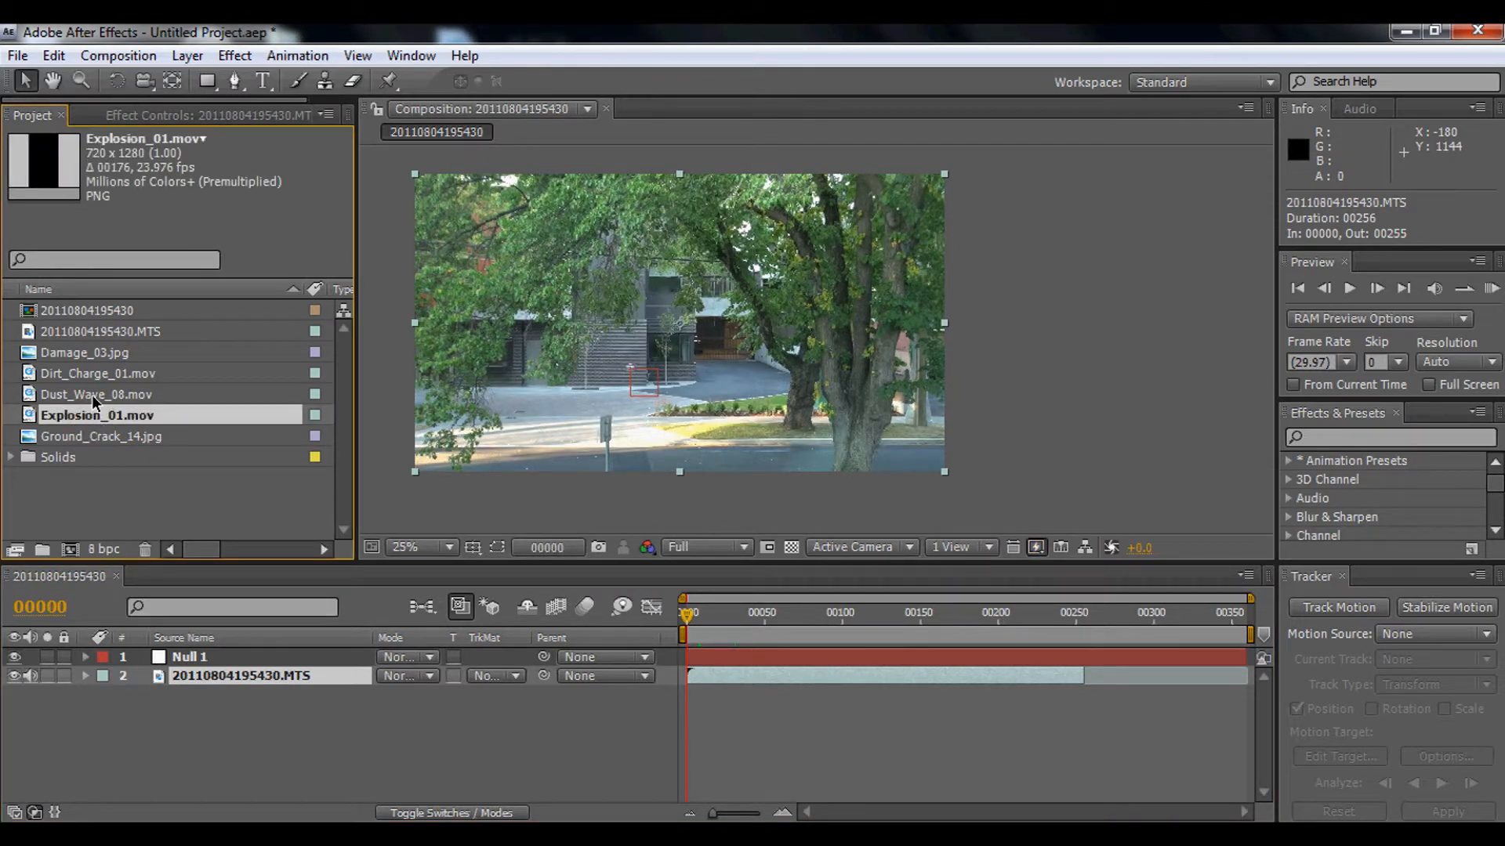
click(99, 390)
click(100, 375)
click(94, 352)
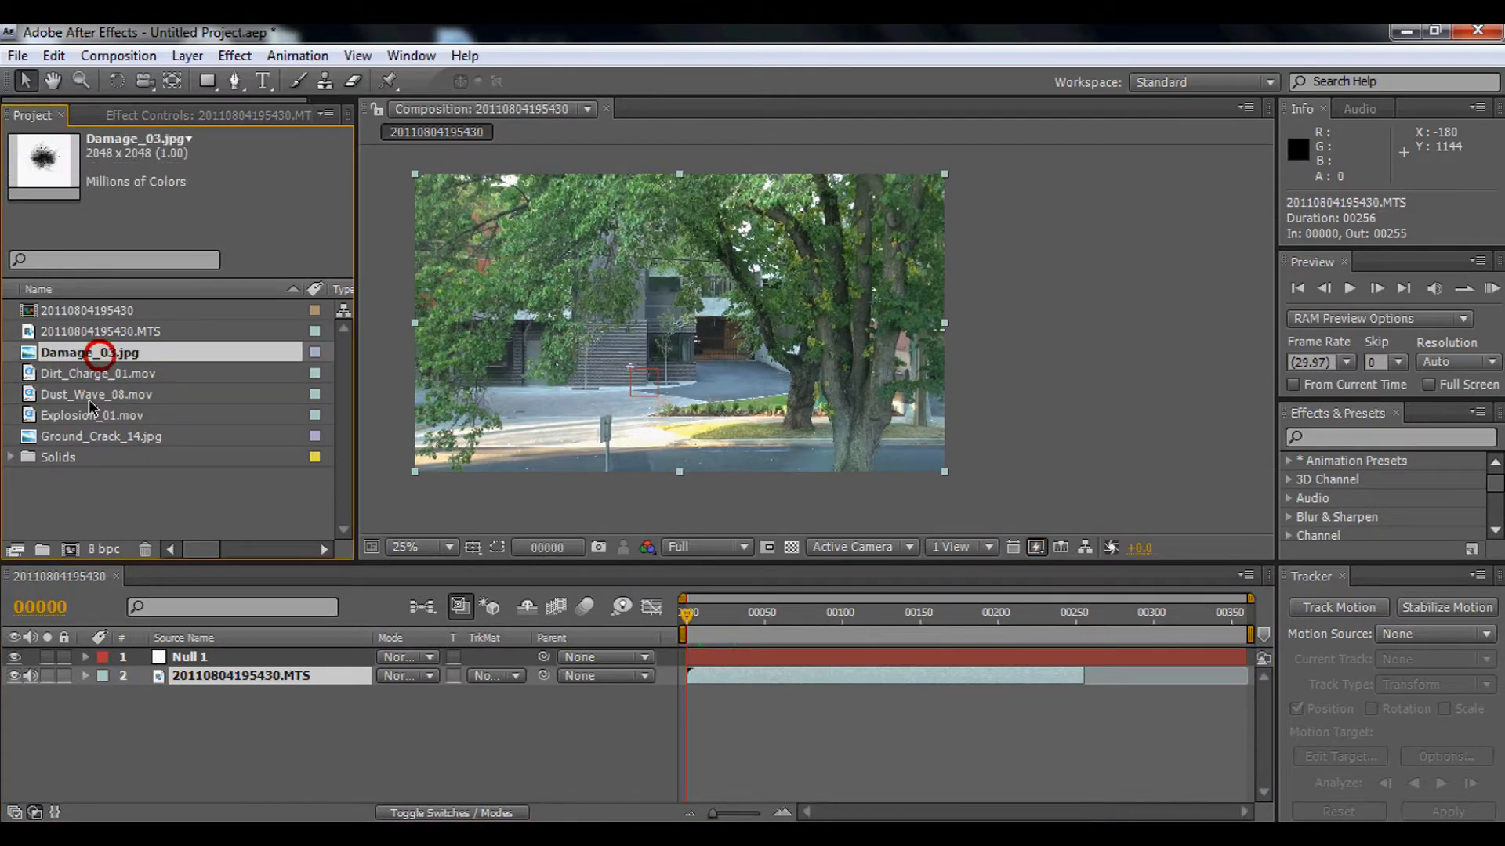
click(83, 438)
click(96, 492)
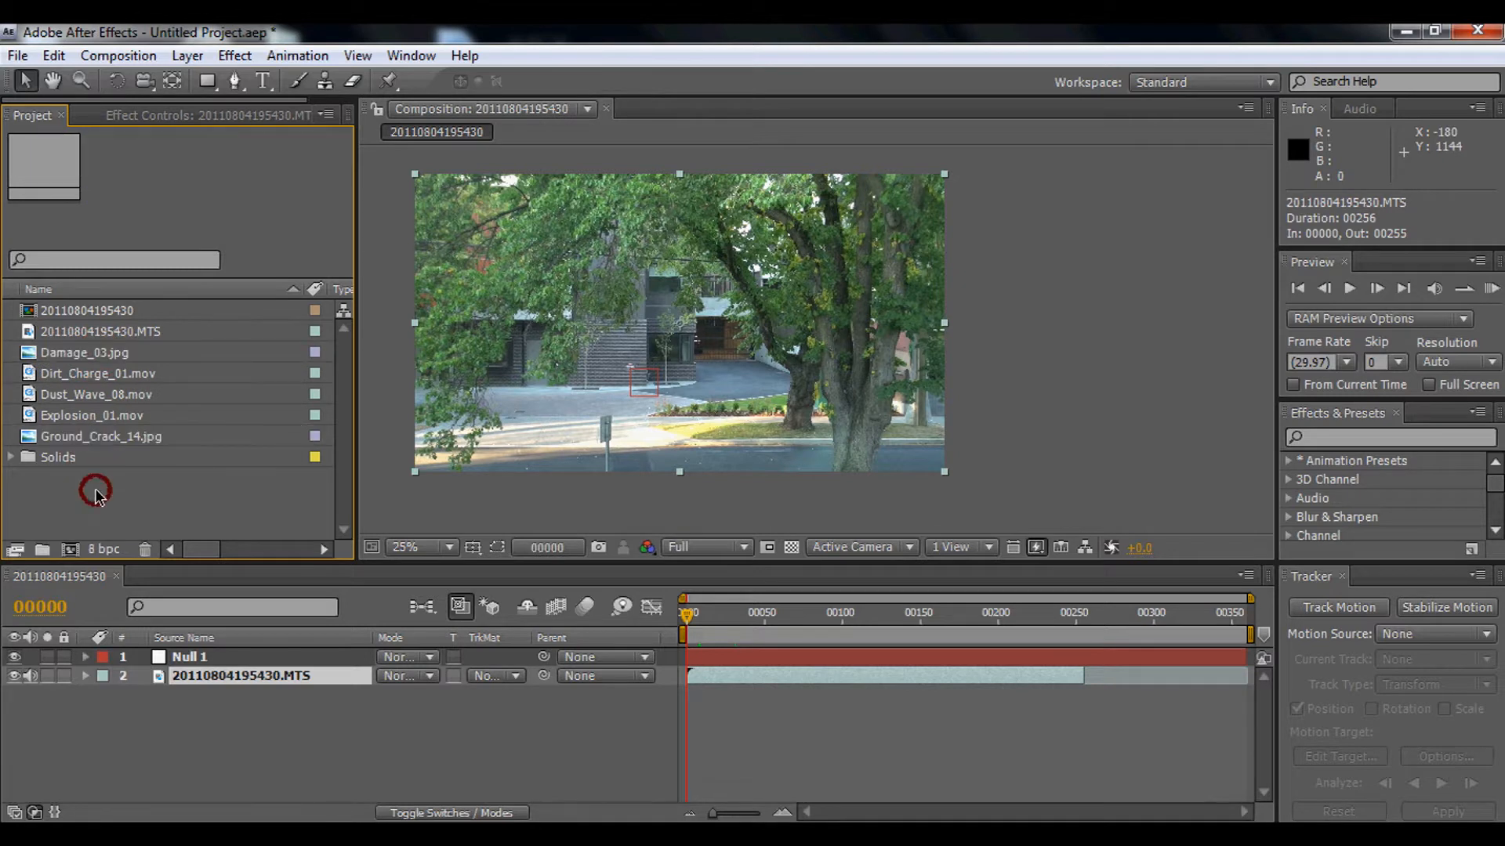
Add Dirt_Charge_01.mov as the top layer at frame 00000 and place it at about 1276, 656.
click(178, 729)
drag(99, 381, 601, 632)
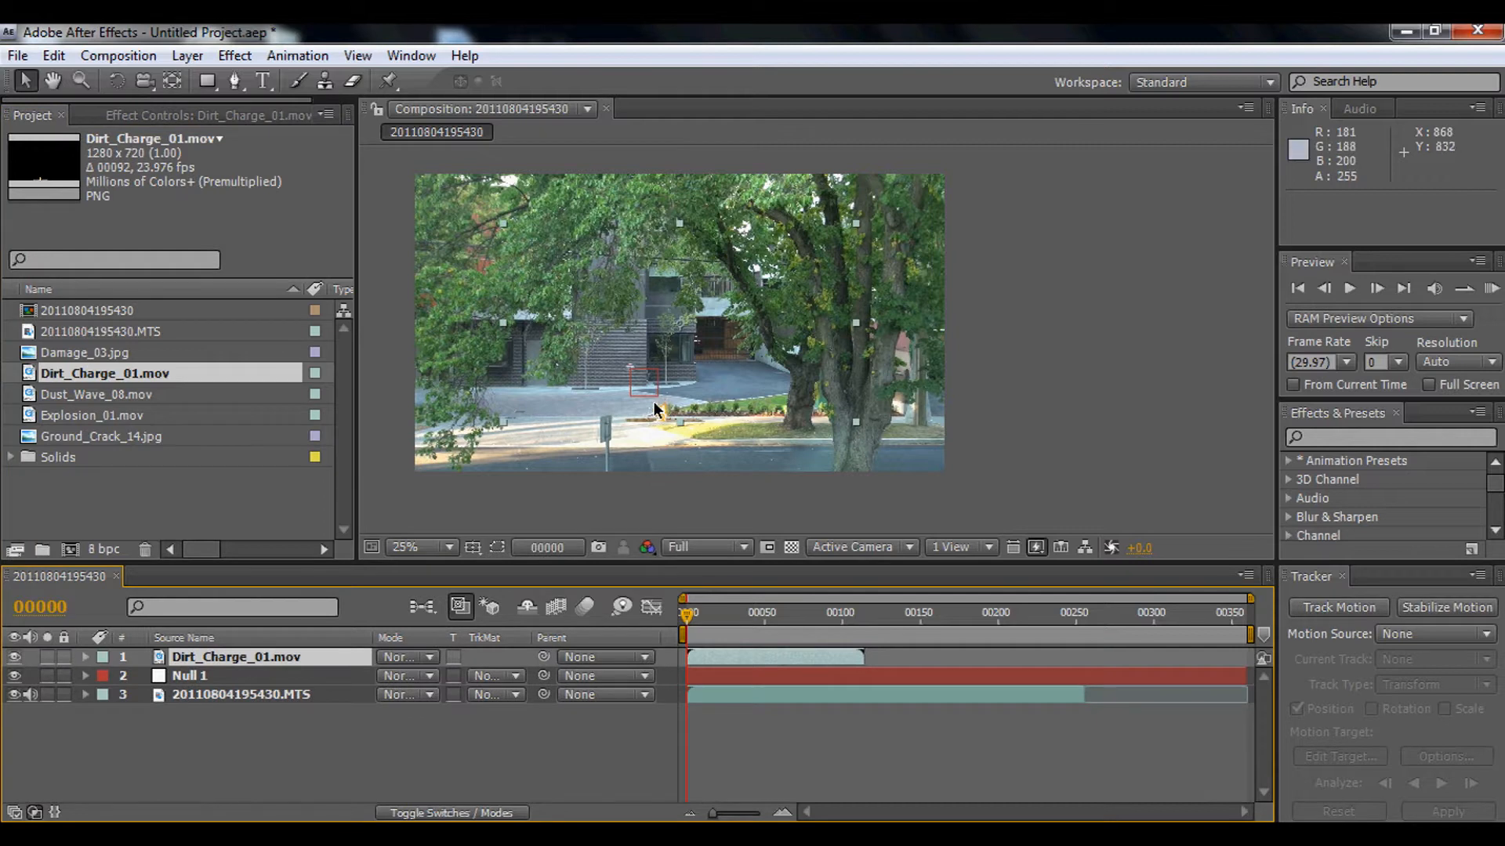
drag(654, 407, 741, 439)
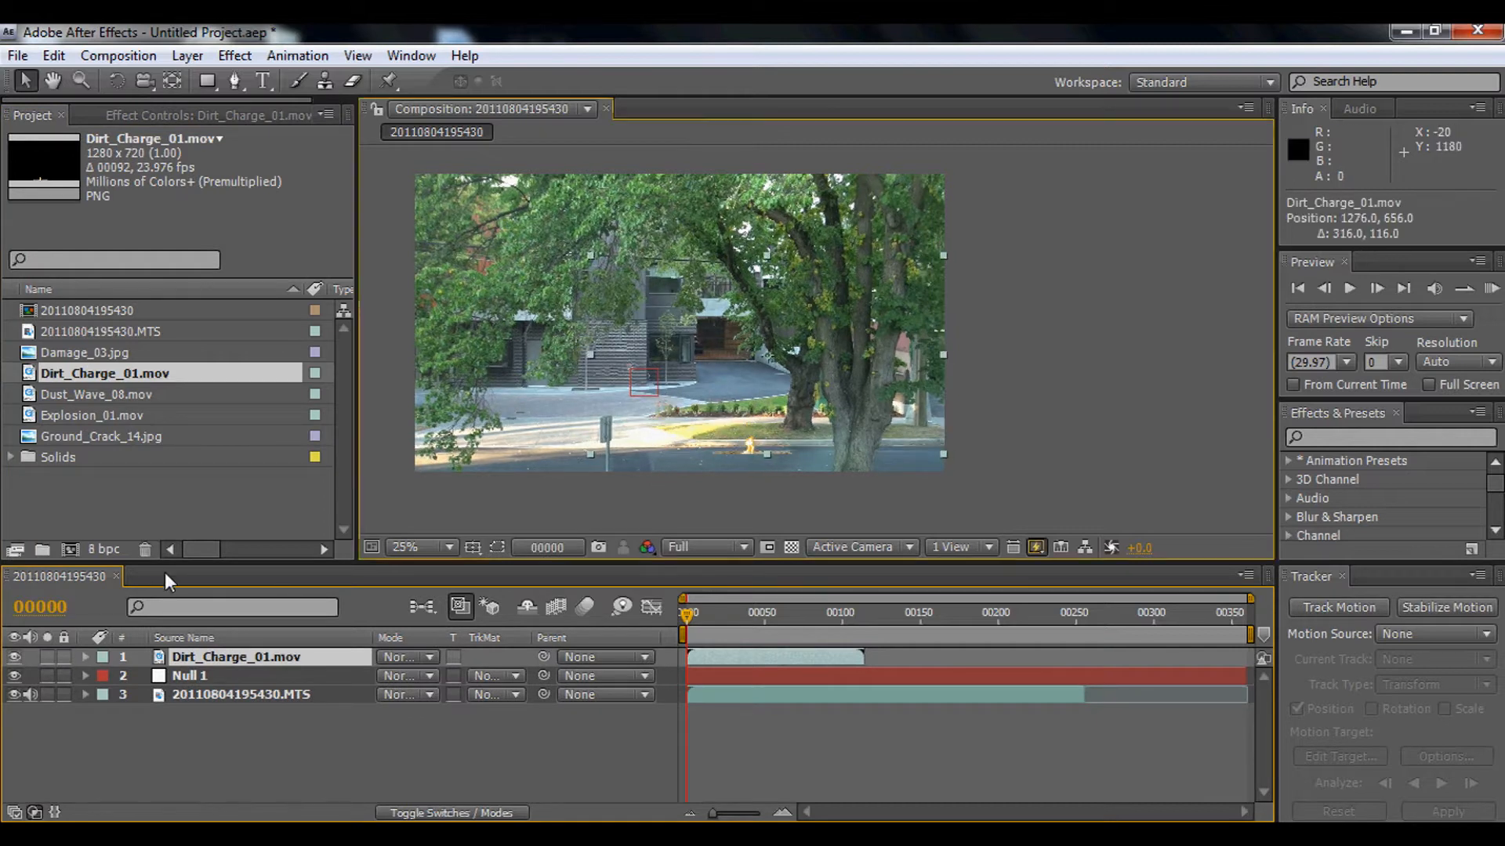
Hide the Null 1 and 20110804195430.MTS layers and move the dirt charge clip to about 1000, 404.
click(14, 676)
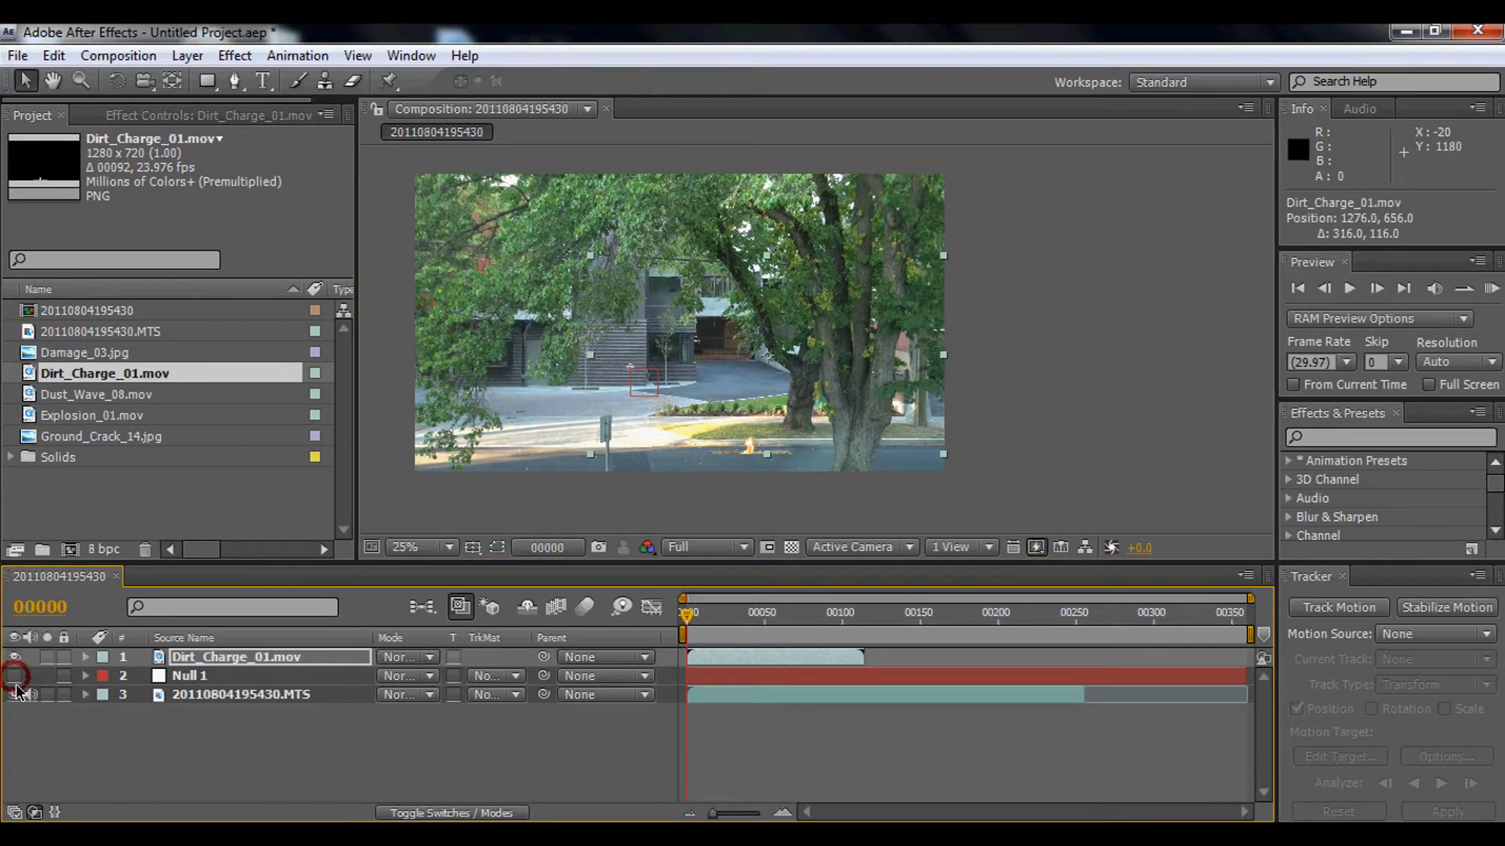
click(19, 705)
click(15, 695)
drag(713, 443, 659, 393)
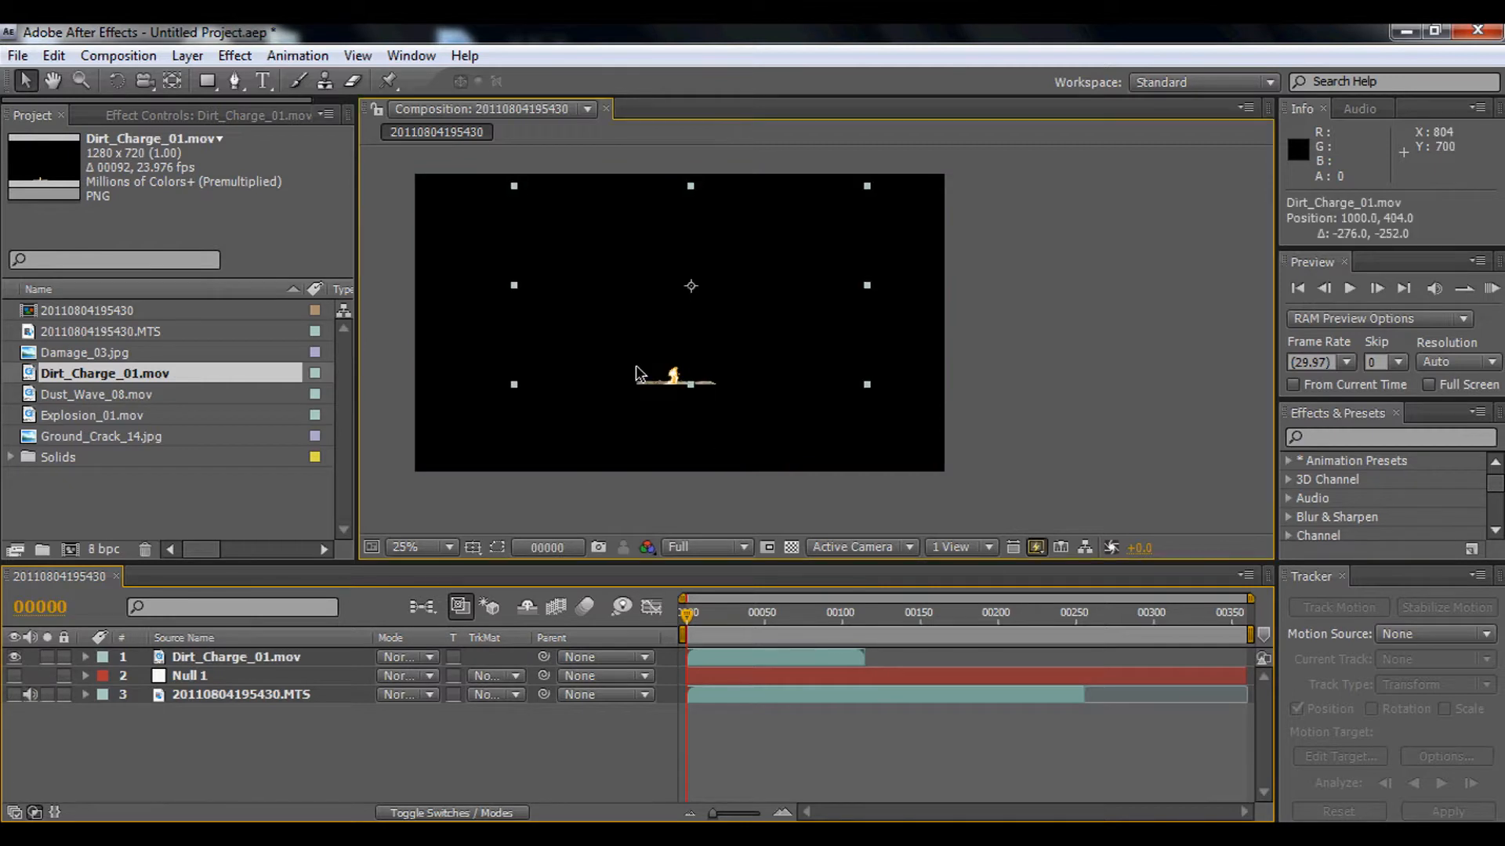
Draw a thin rectangular mask across the strip of dirt at the base of the Dirt_Charge_01.mov layer.
key(period)
key(space)
drag(539, 400, 700, 382)
key(q)
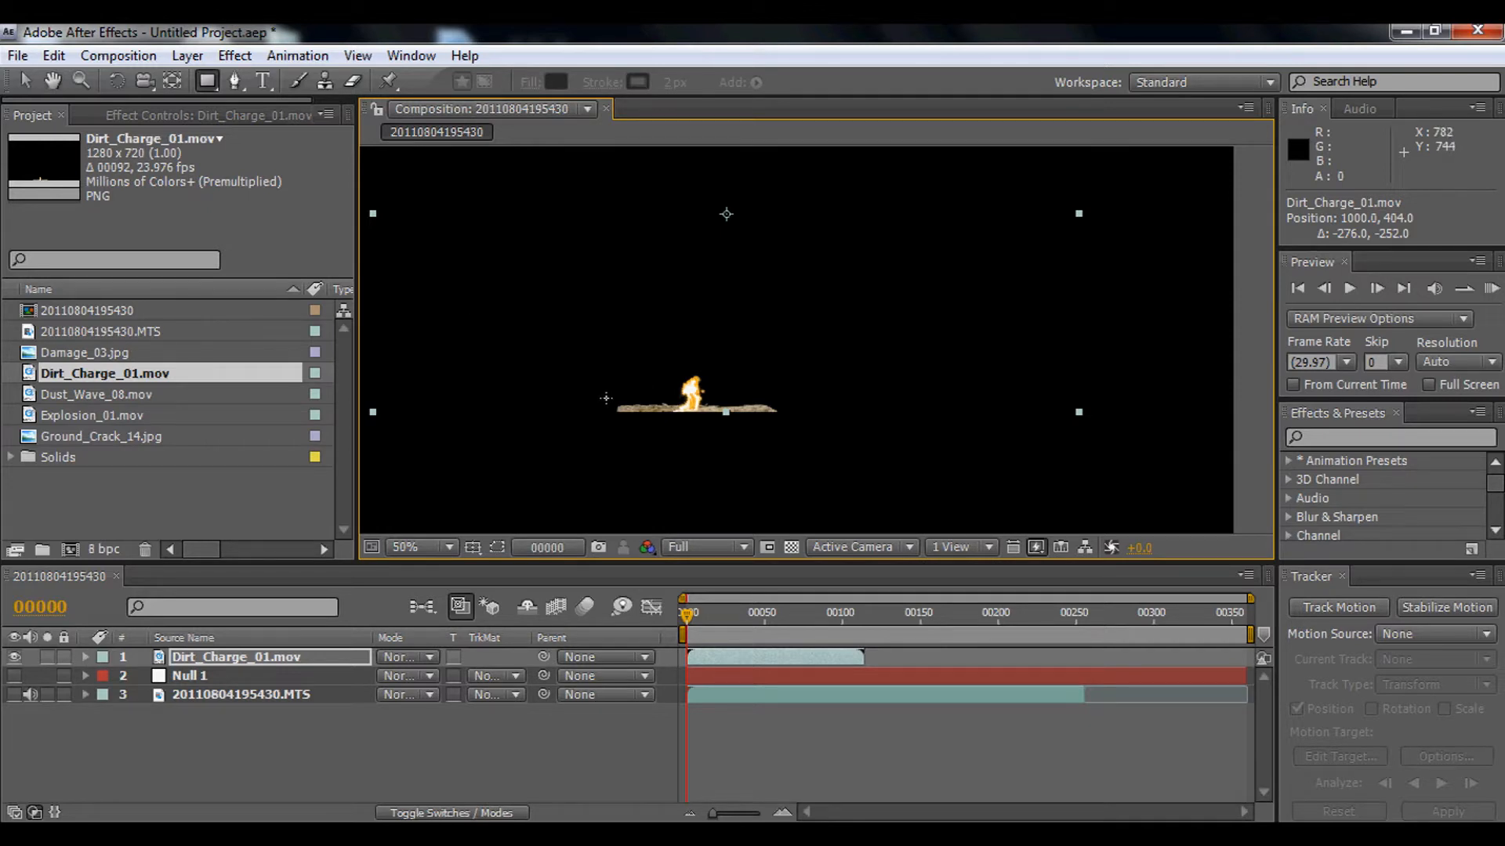
drag(605, 398, 797, 412)
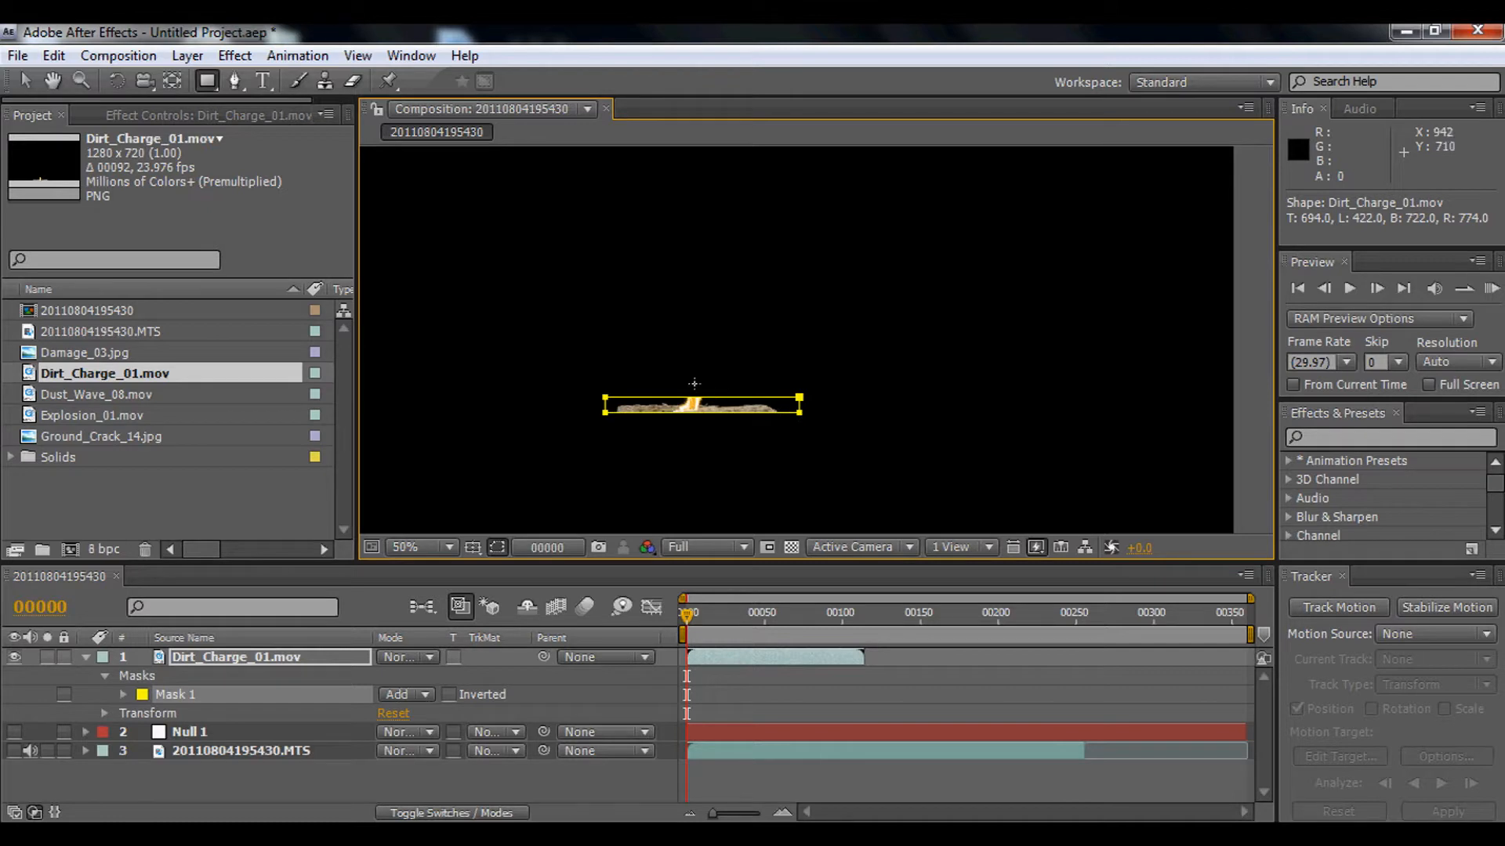
Nudge the dirt charge clip to about 1002, 410 and shift Mask 1 slightly down over the dirt strip.
key(v)
click(761, 413)
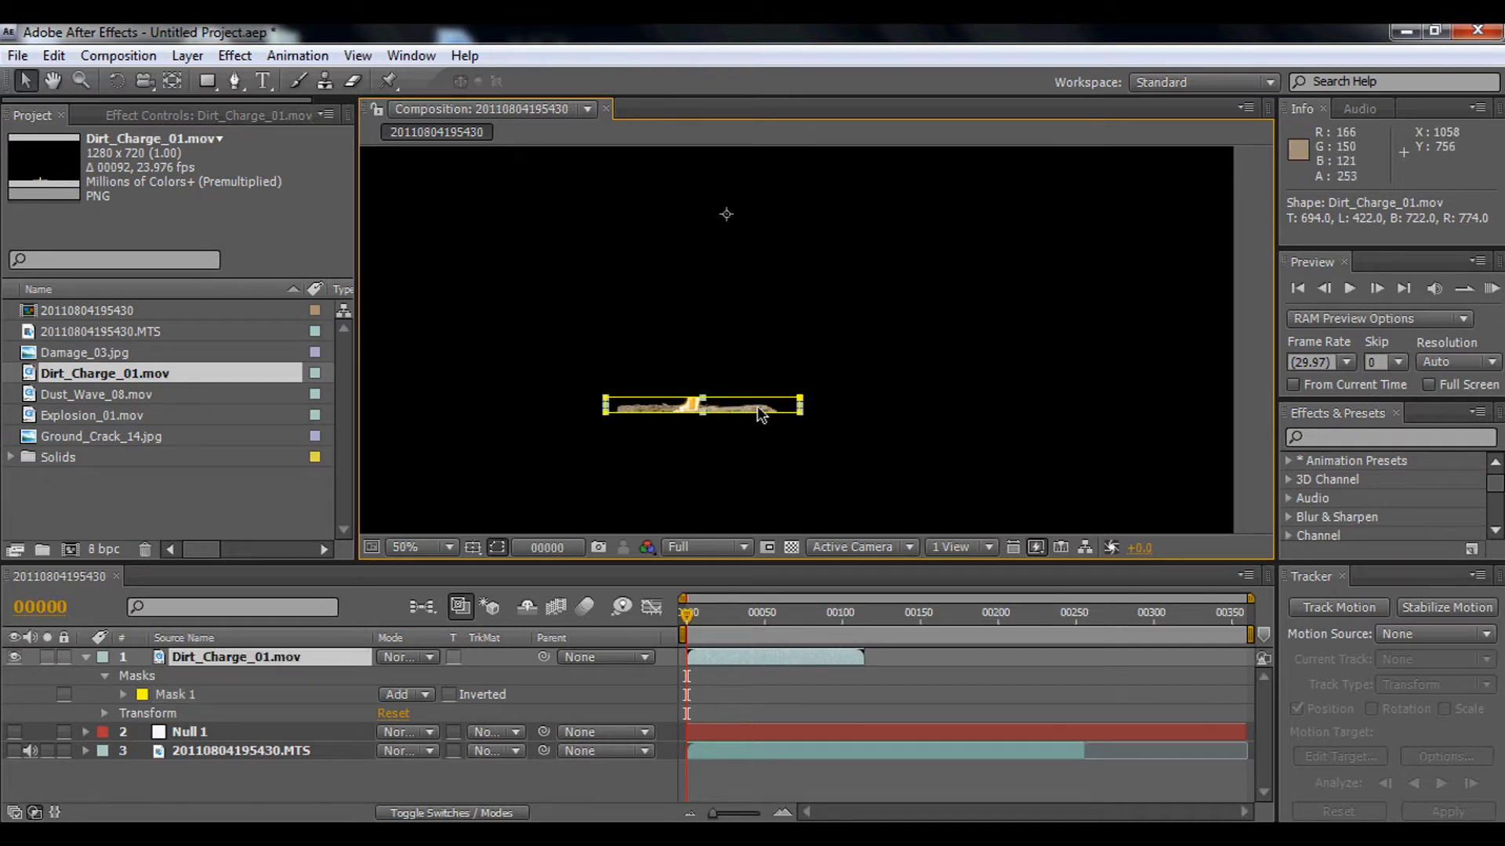
drag(760, 414, 761, 416)
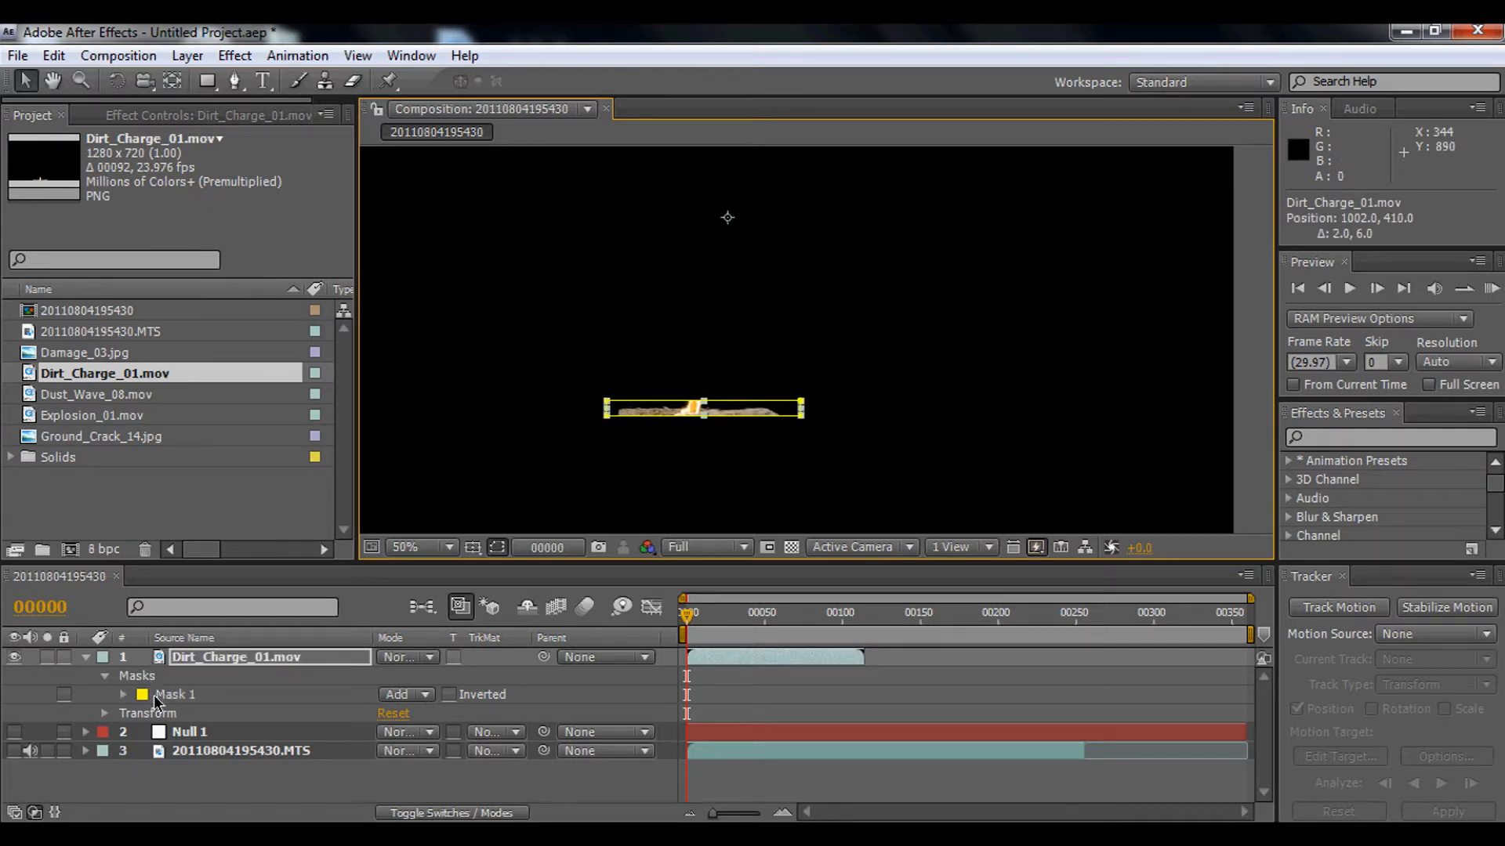
click(156, 695)
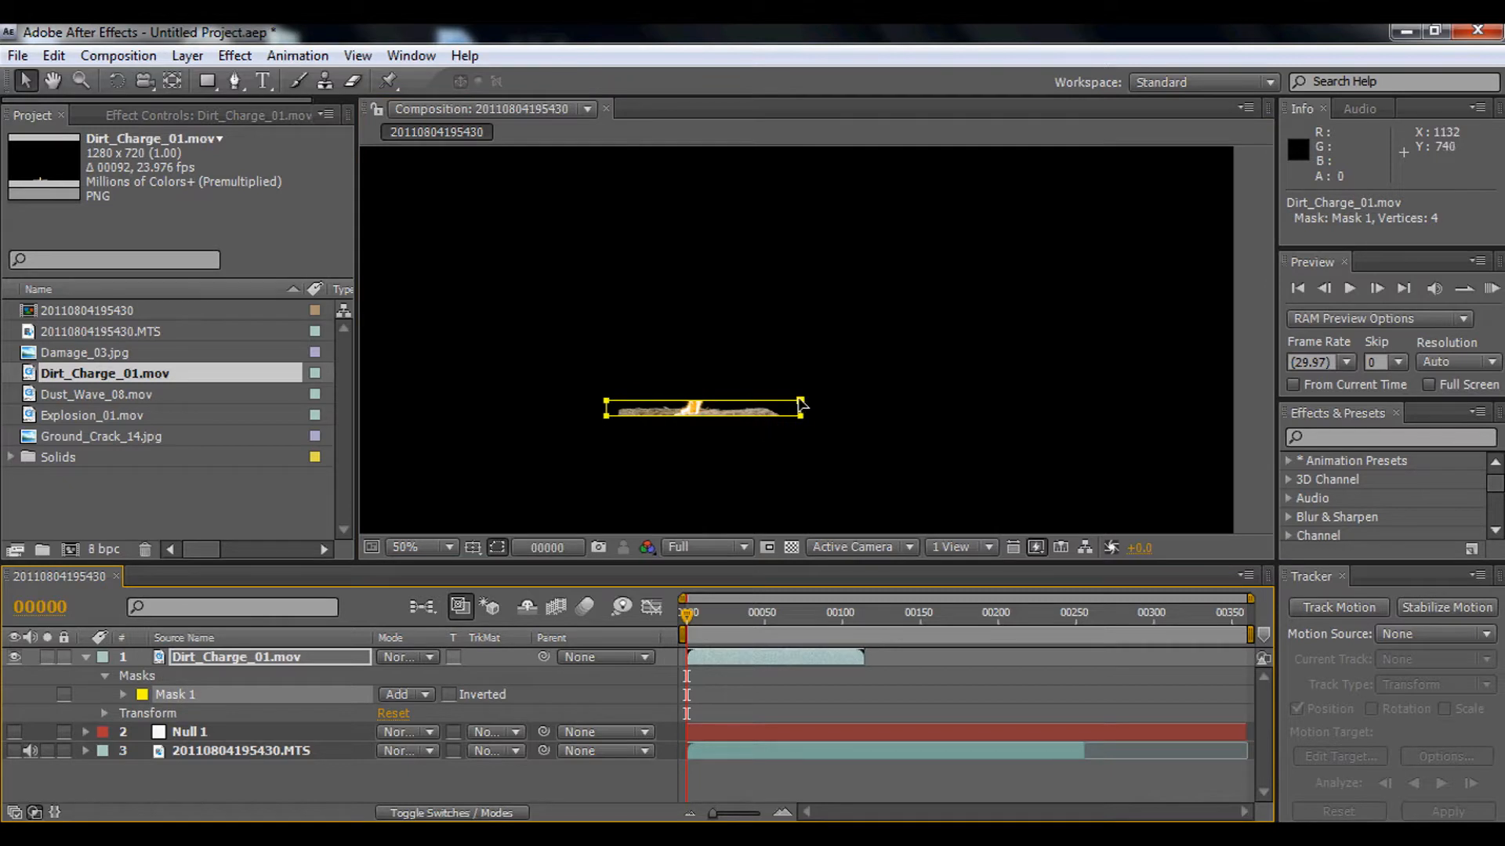
drag(800, 399, 800, 409)
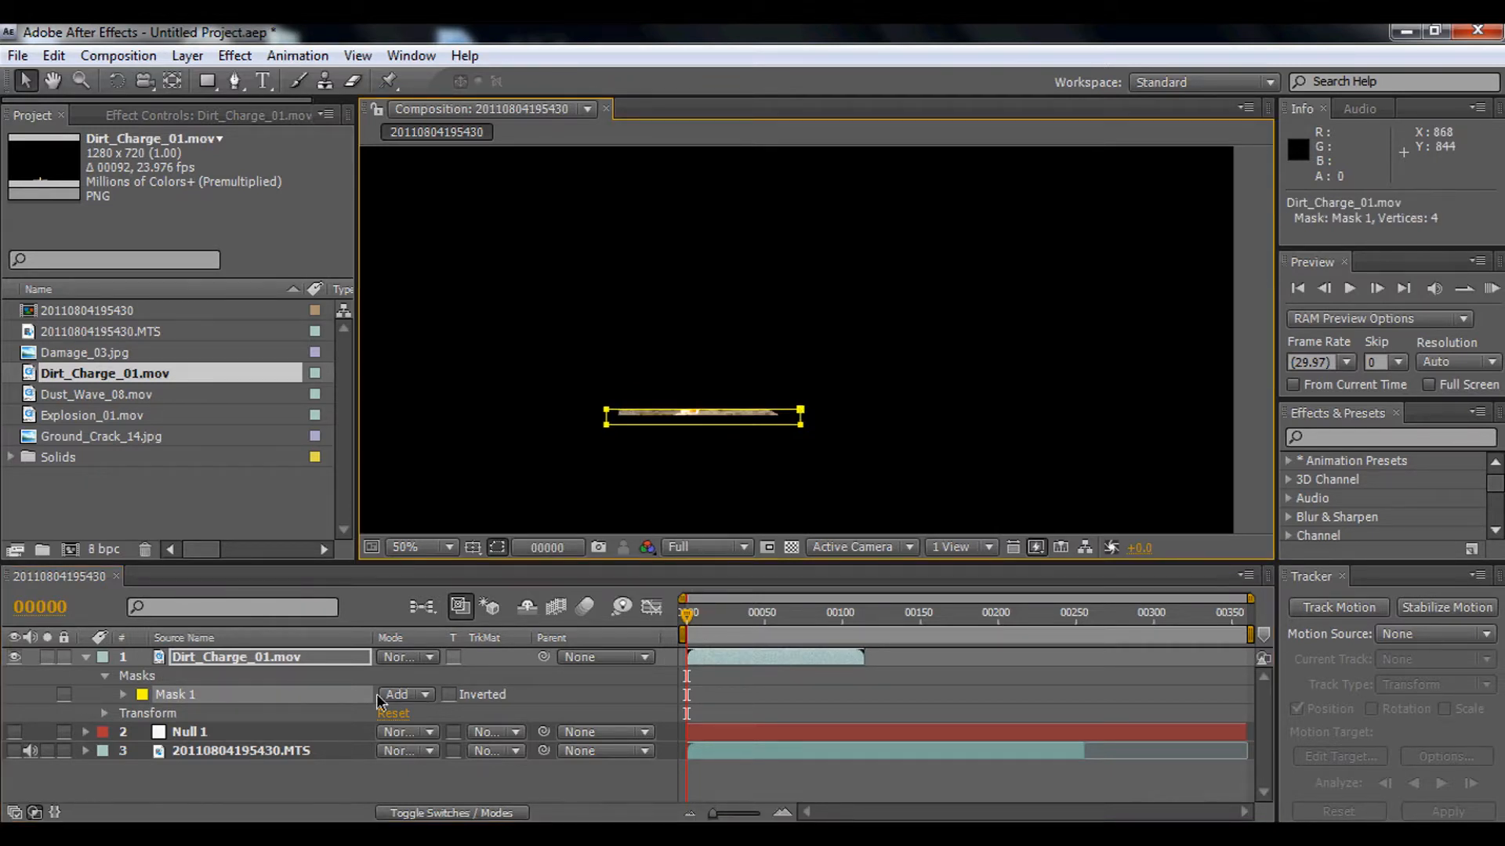
Set Mask 1's mode to Subtract and hide the mask outline to check the cut.
click(430, 694)
click(436, 710)
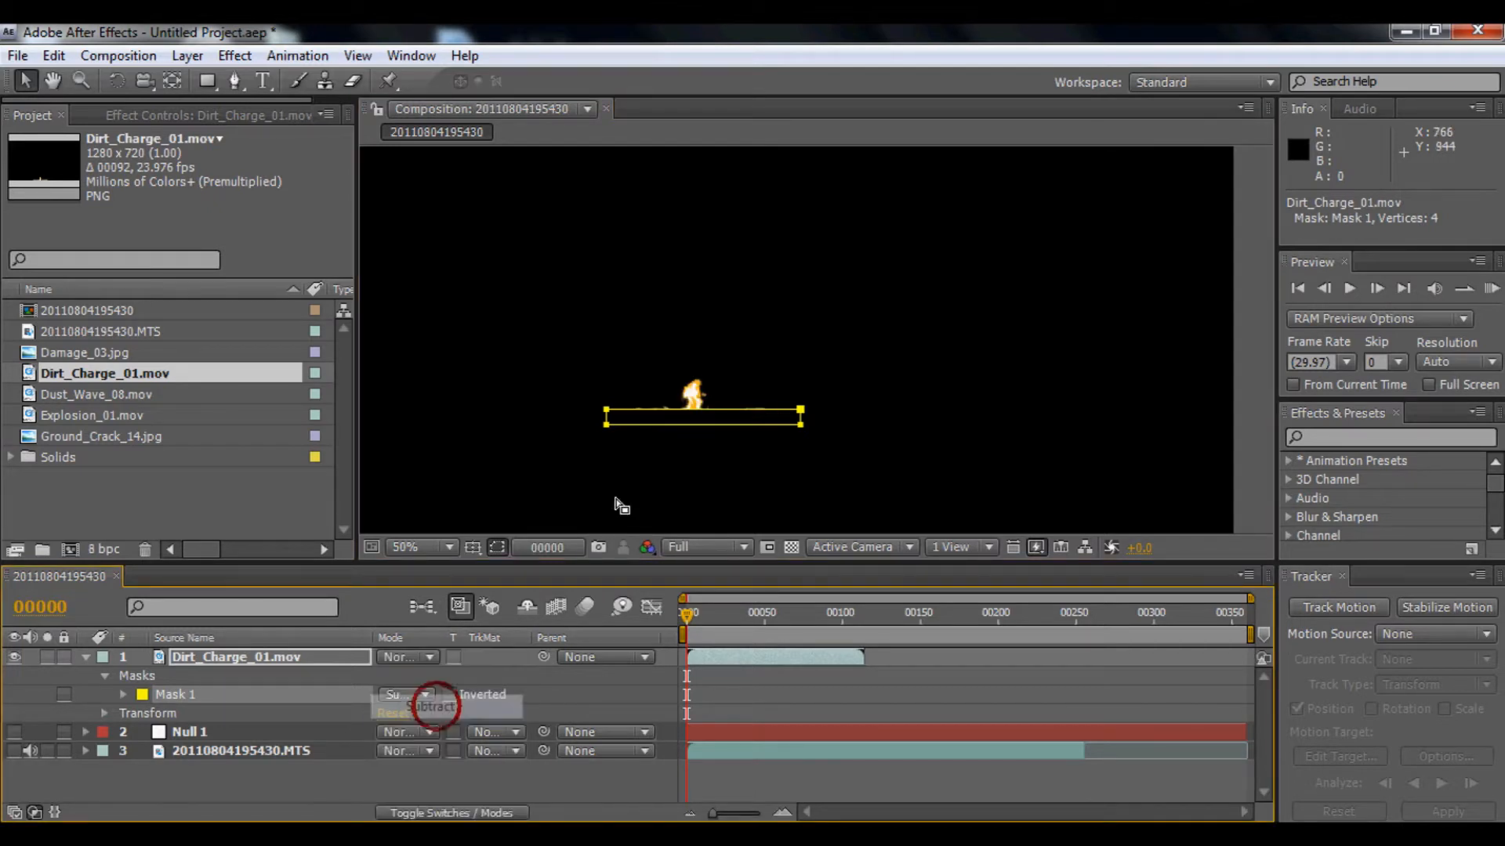
click(499, 547)
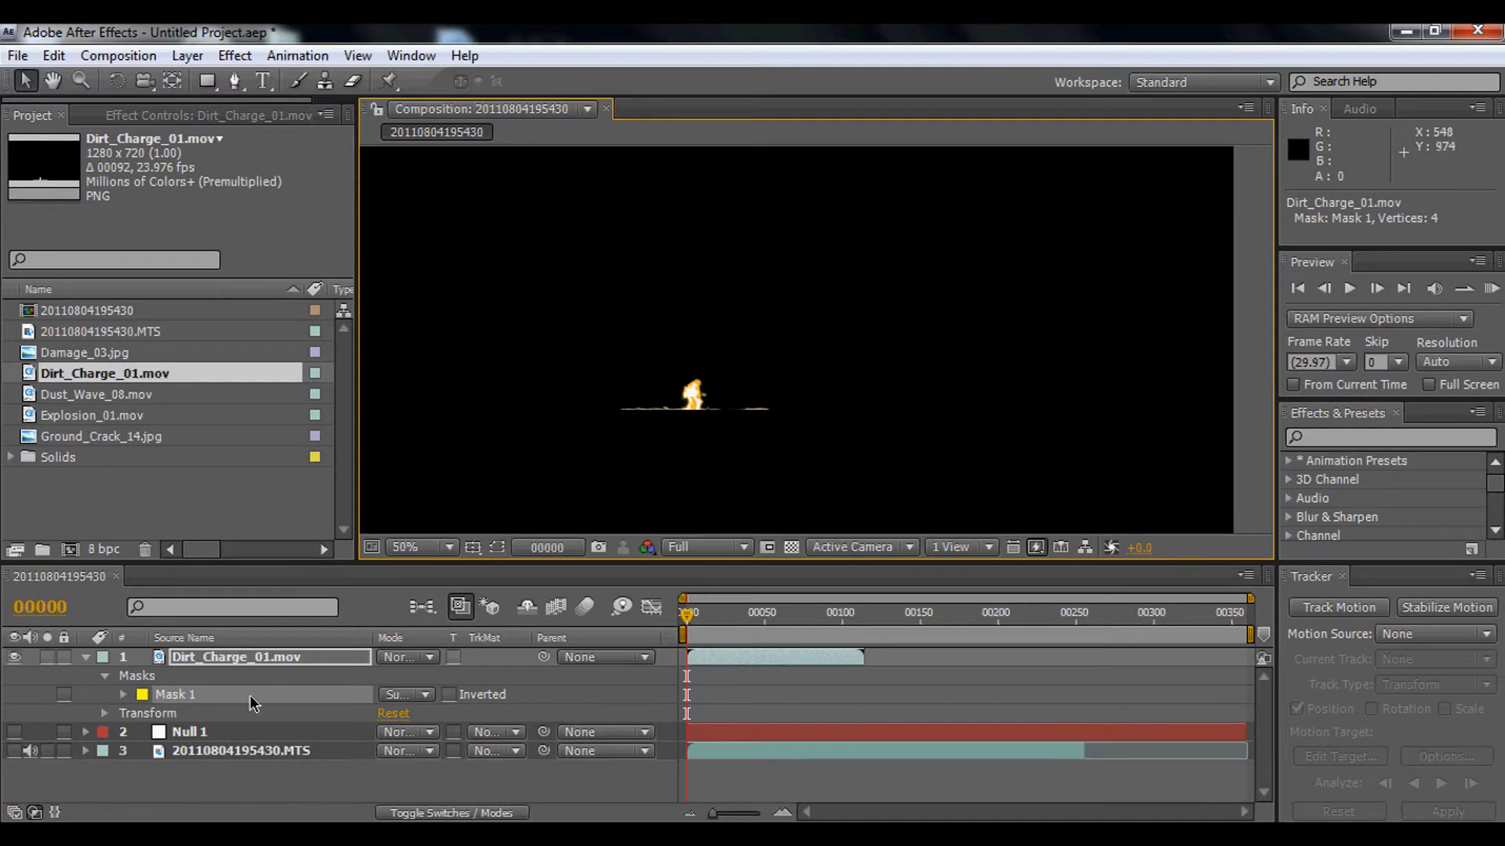
Show the mask outline again and raise Mask 1 slightly to cover the leftover dirt line below the flame.
click(197, 690)
click(198, 658)
click(205, 693)
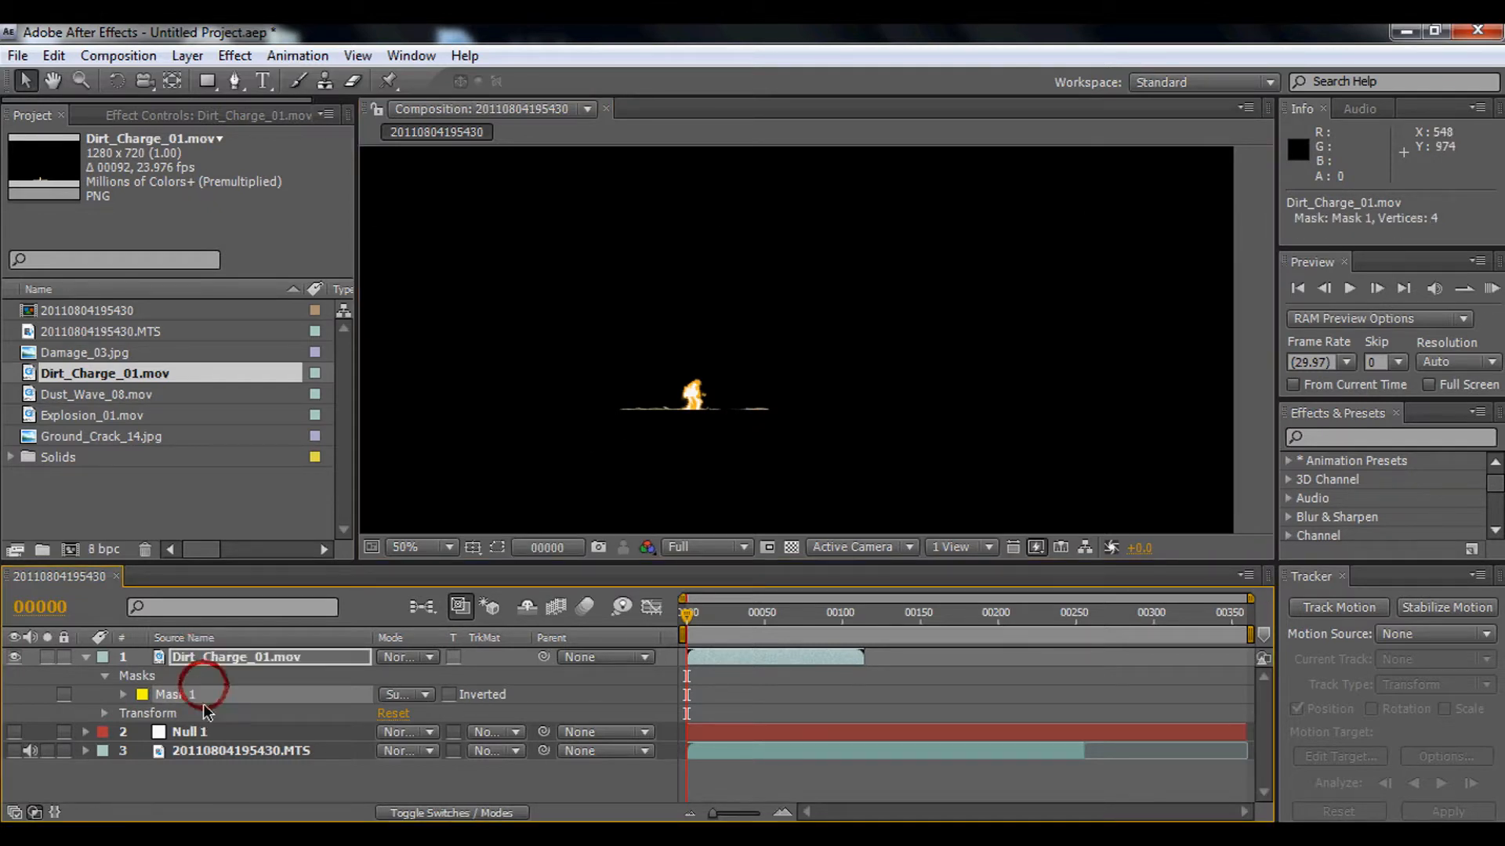
click(498, 547)
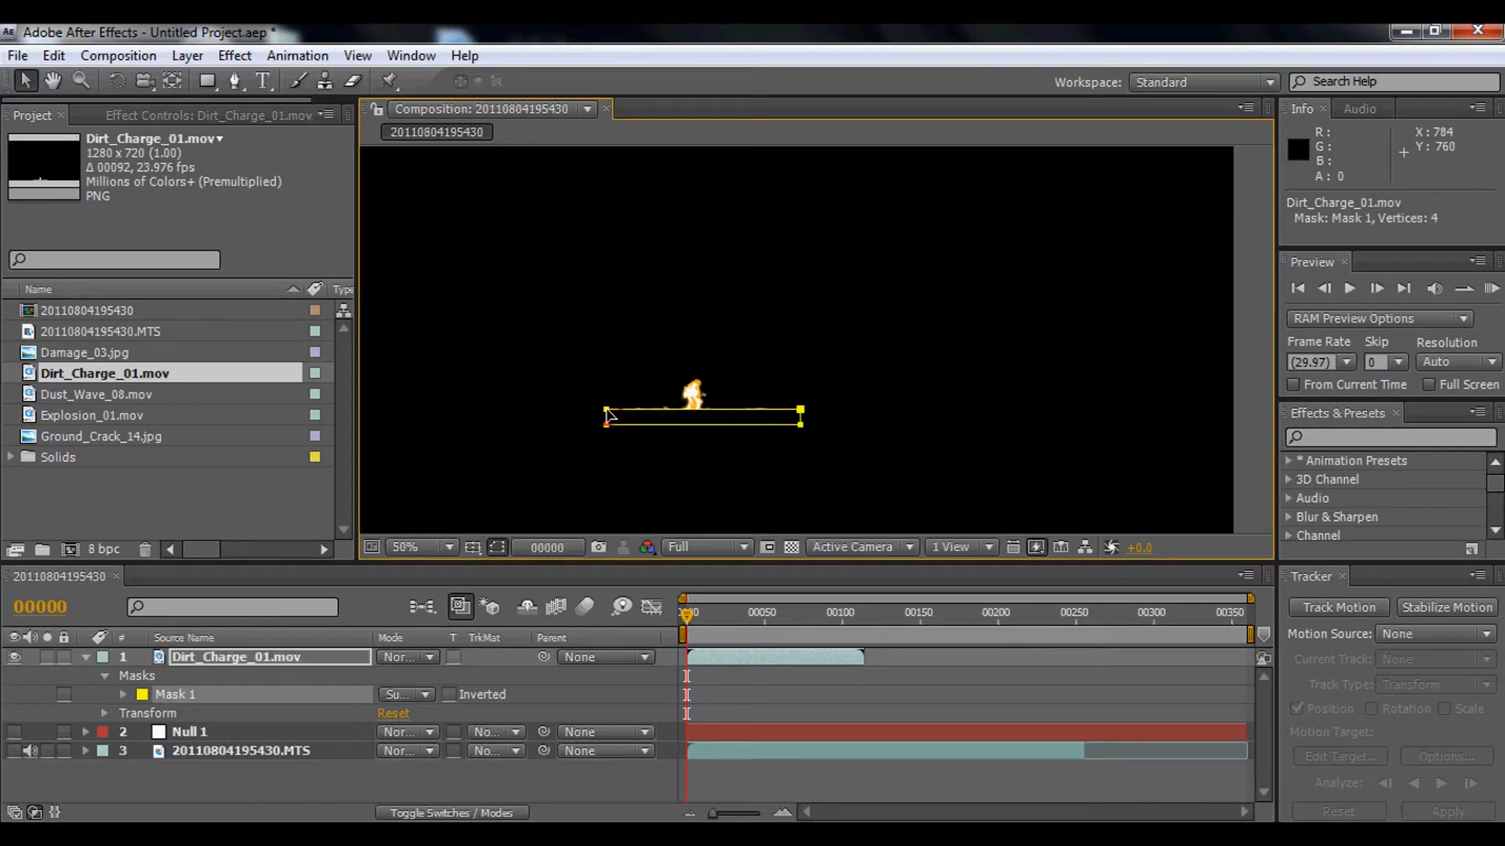
drag(609, 415, 612, 412)
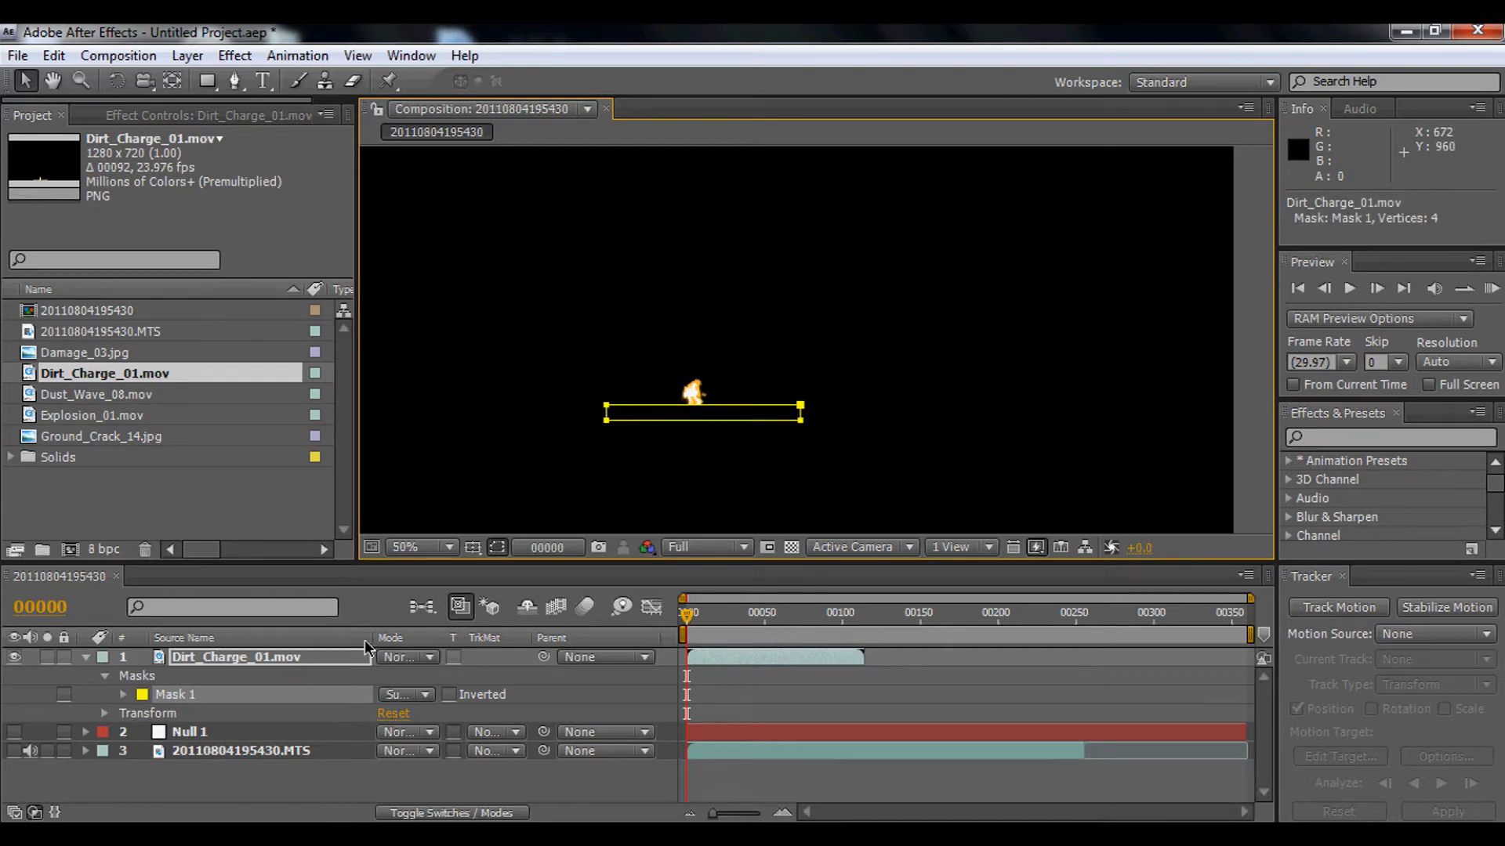
Hide the mask outline and set Mask 1's feather to 12 pixels.
click(494, 548)
click(124, 695)
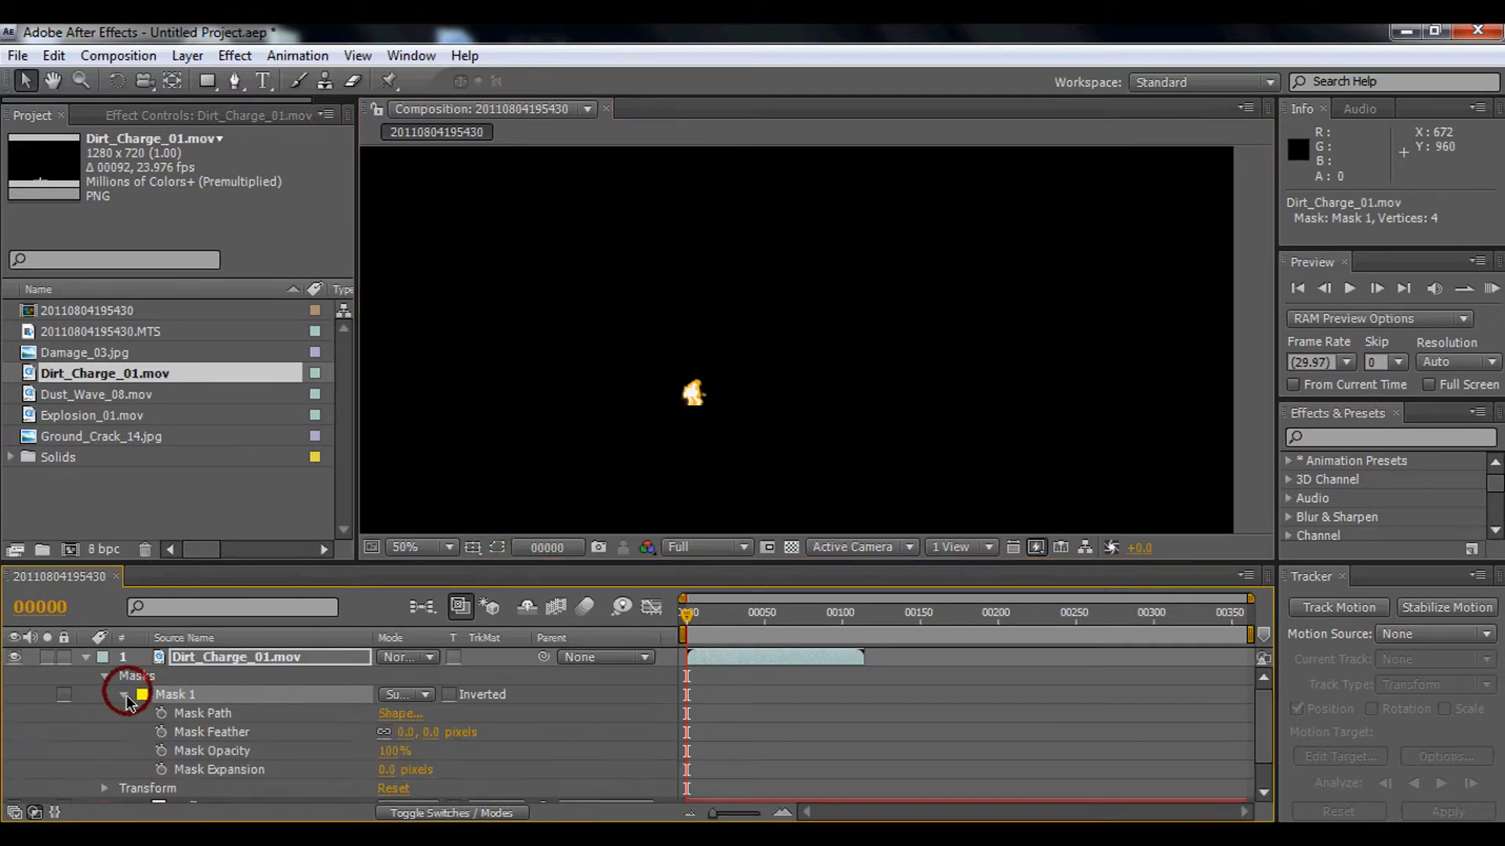
drag(435, 730, 444, 730)
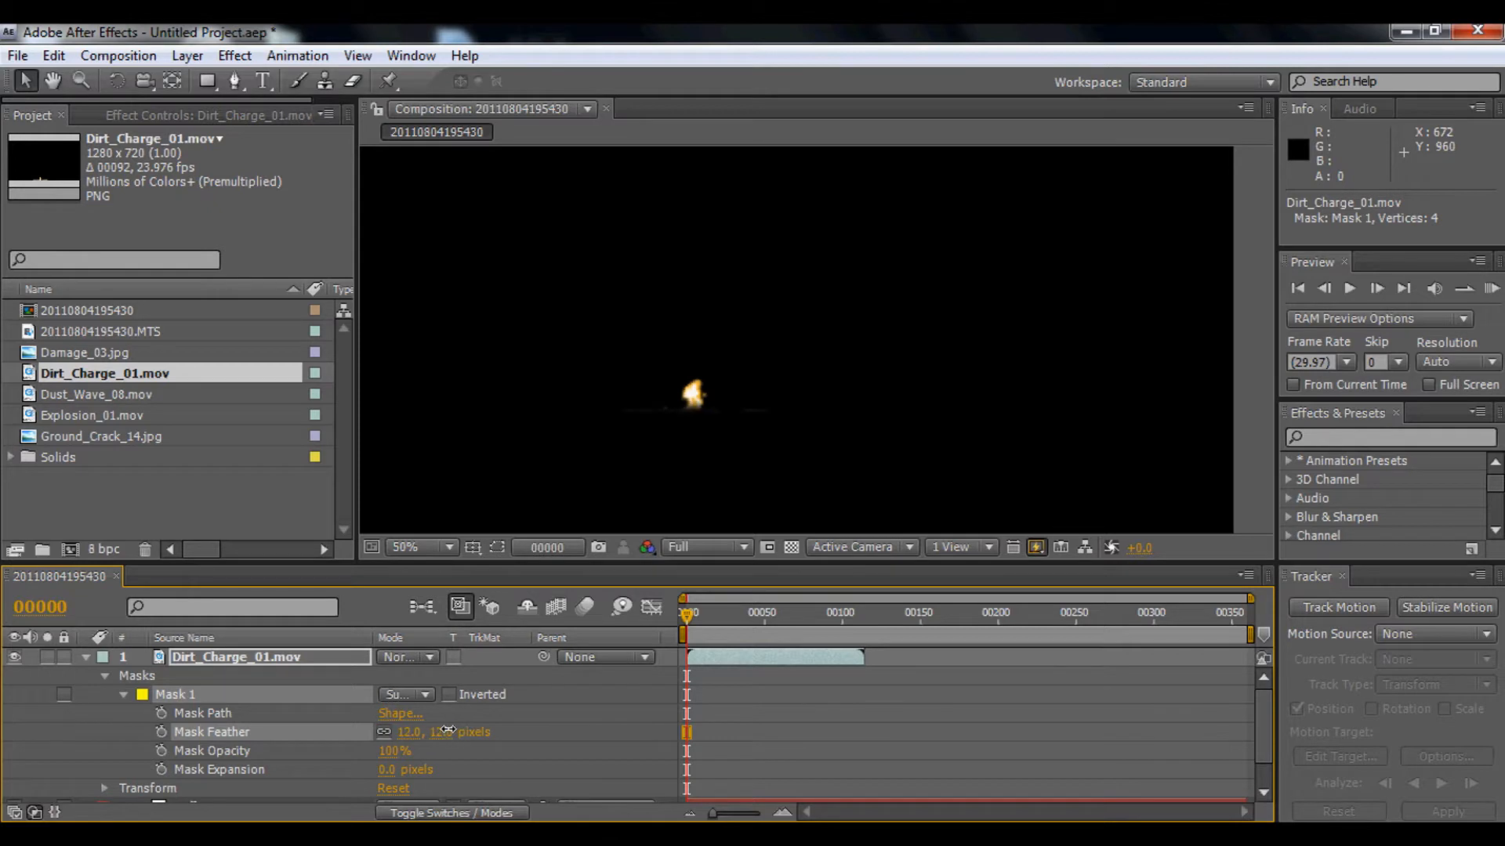
scroll(663, 416, down, 2)
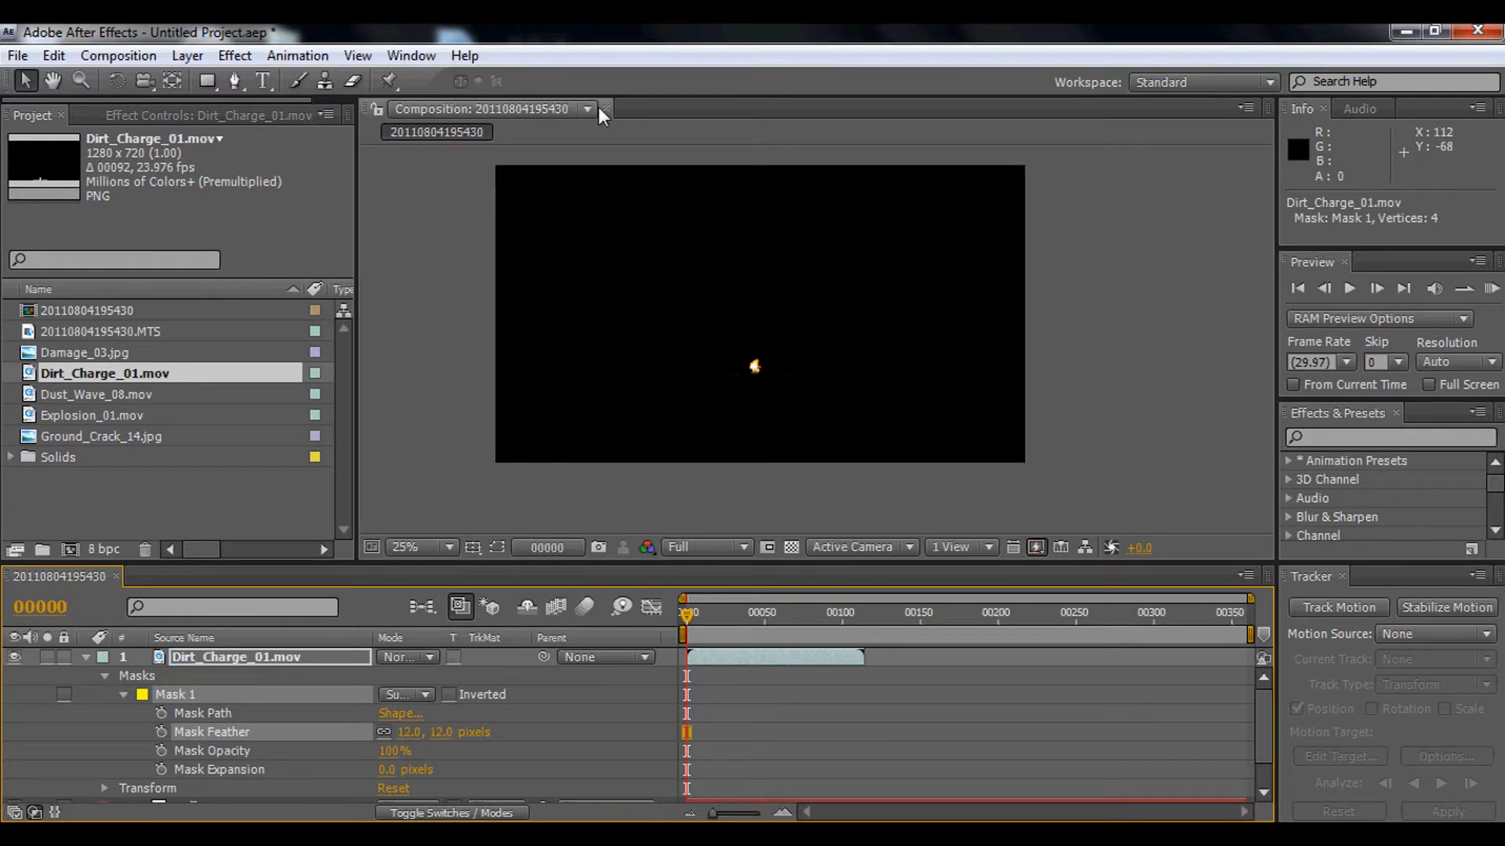
Collapse the dirt charge layer's properties and make the Null 1 and 20110804195430.MTS layers visible again.
click(84, 657)
click(23, 674)
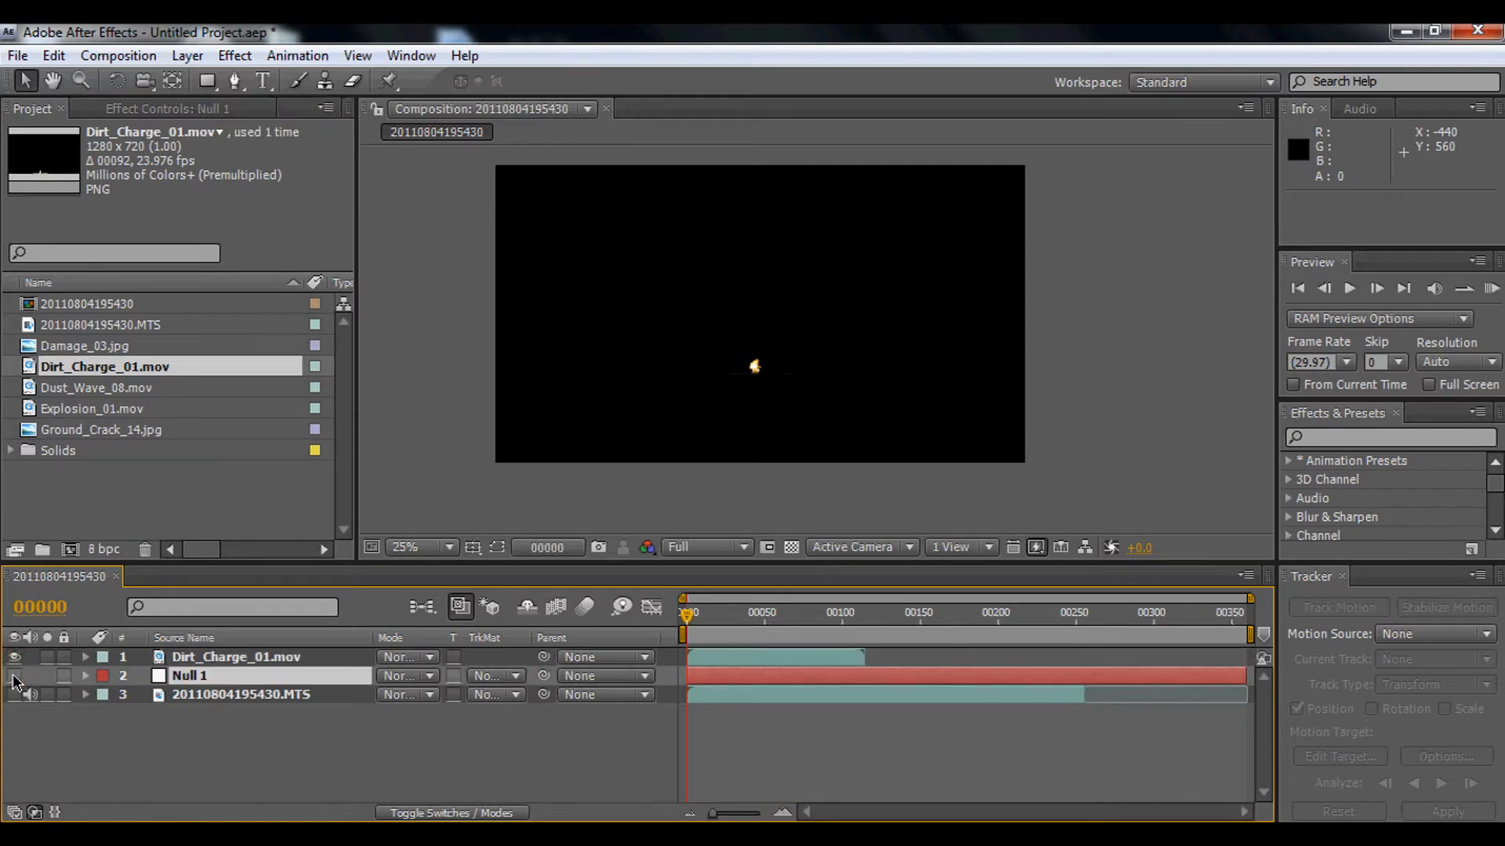
drag(12, 677, 9, 698)
Move the dirt charge clip to about 1194, 634, placing the flame on the grass near the road.
scroll(795, 416, up, 2)
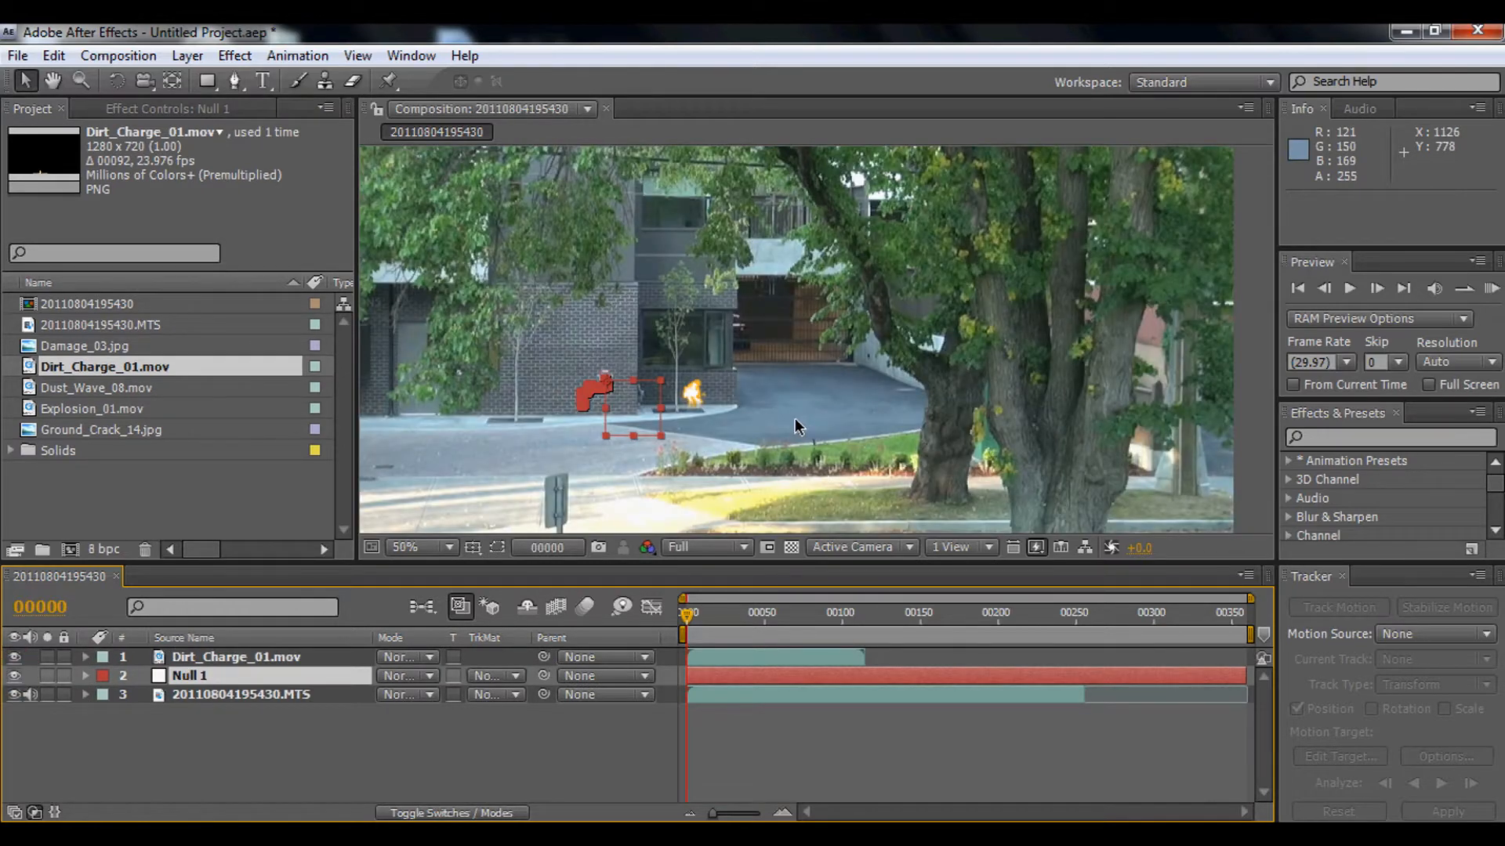
scroll(795, 417, down, 1)
scroll(740, 426, up, 3)
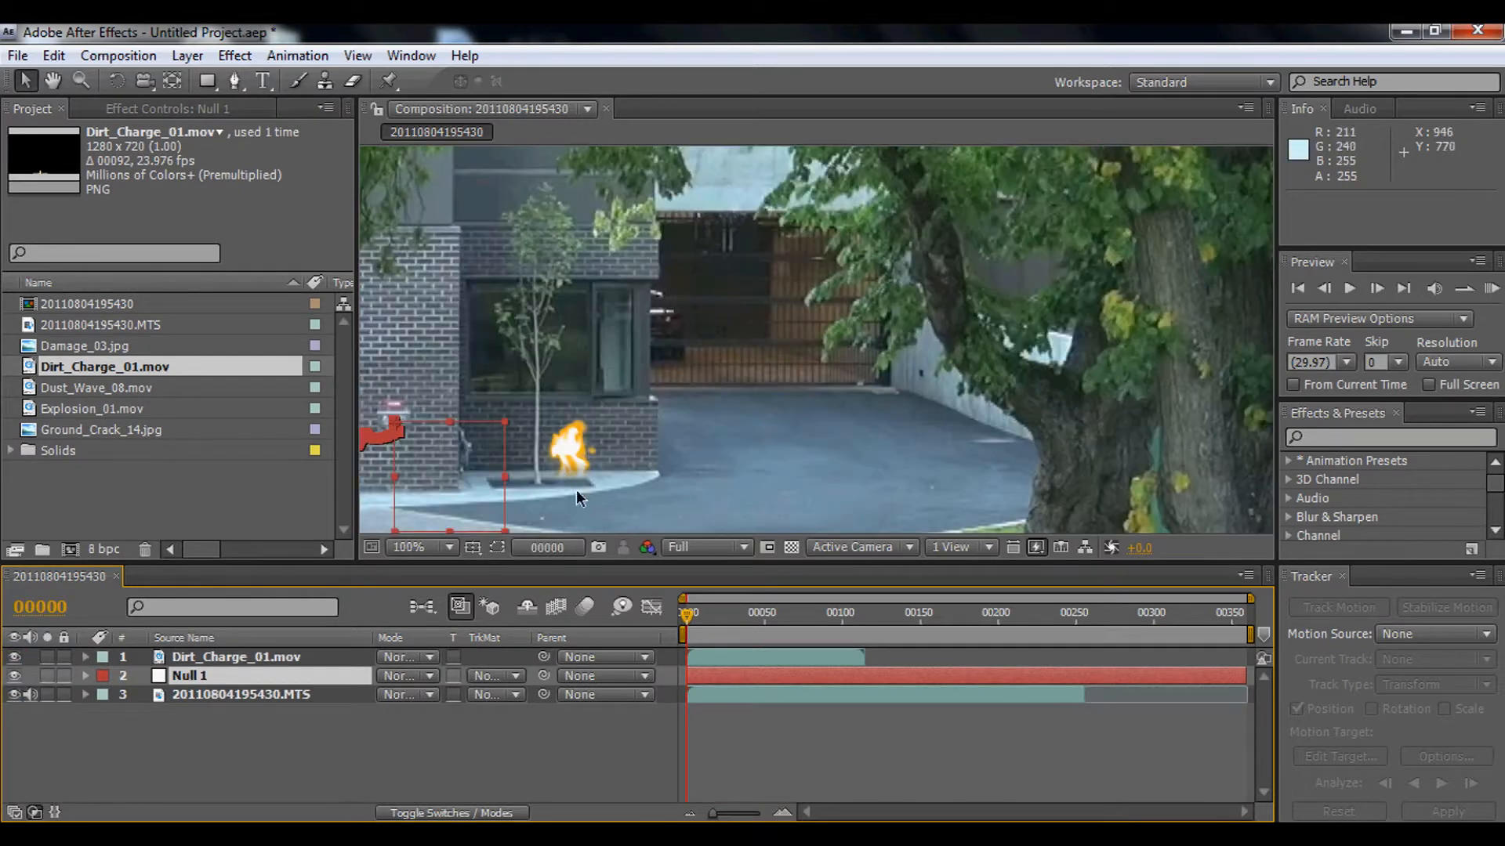
click(584, 450)
scroll(586, 450, down, 2)
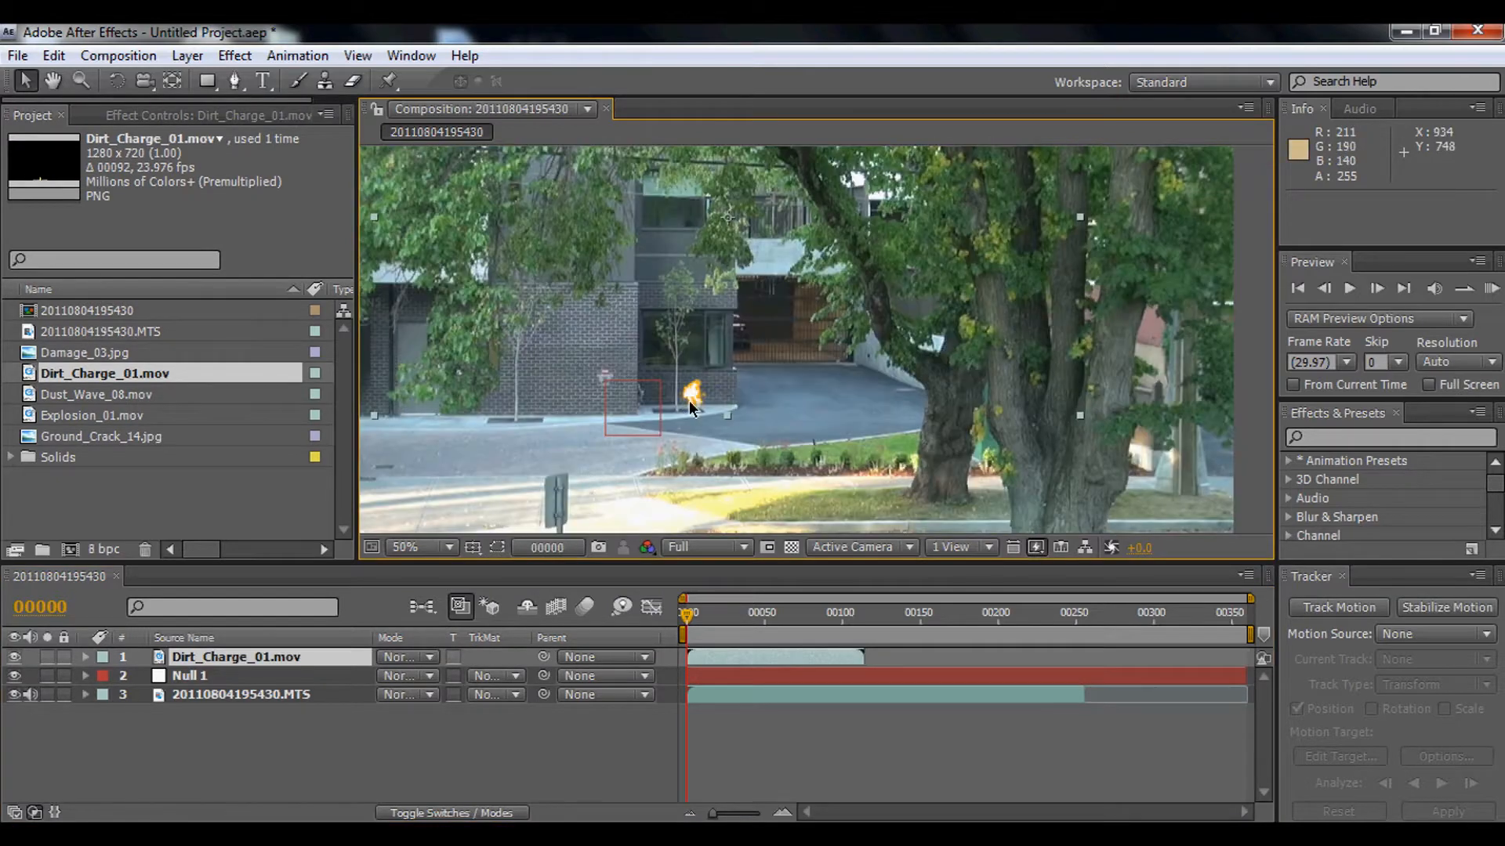
drag(689, 401, 793, 512)
scroll(793, 512, down, 2)
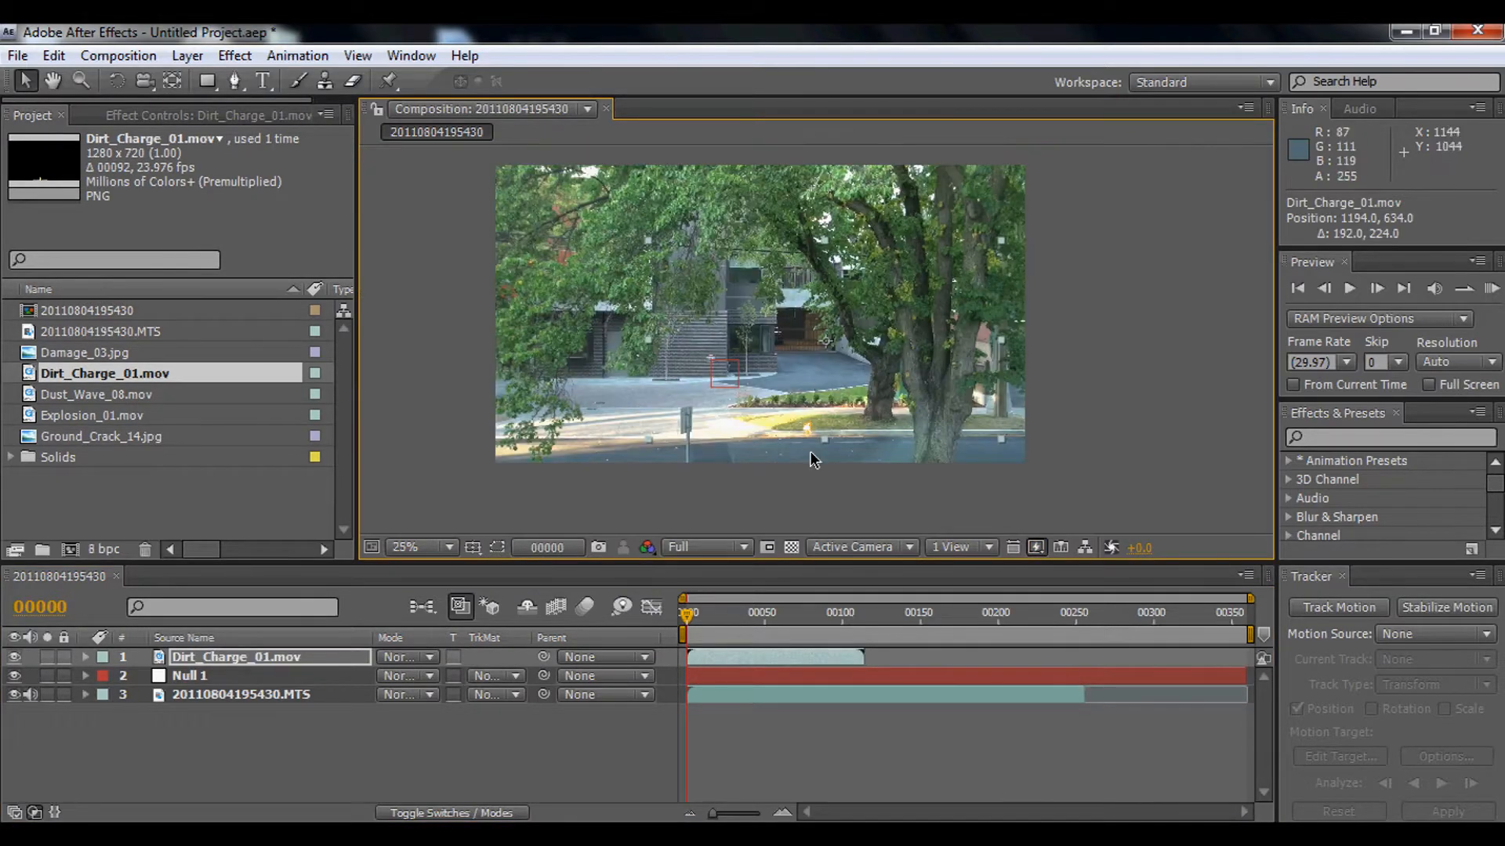
Fine-tune the dirt charge clip's position to about 1225, 654 so the flame sits on the curb.
scroll(810, 450, up, 4)
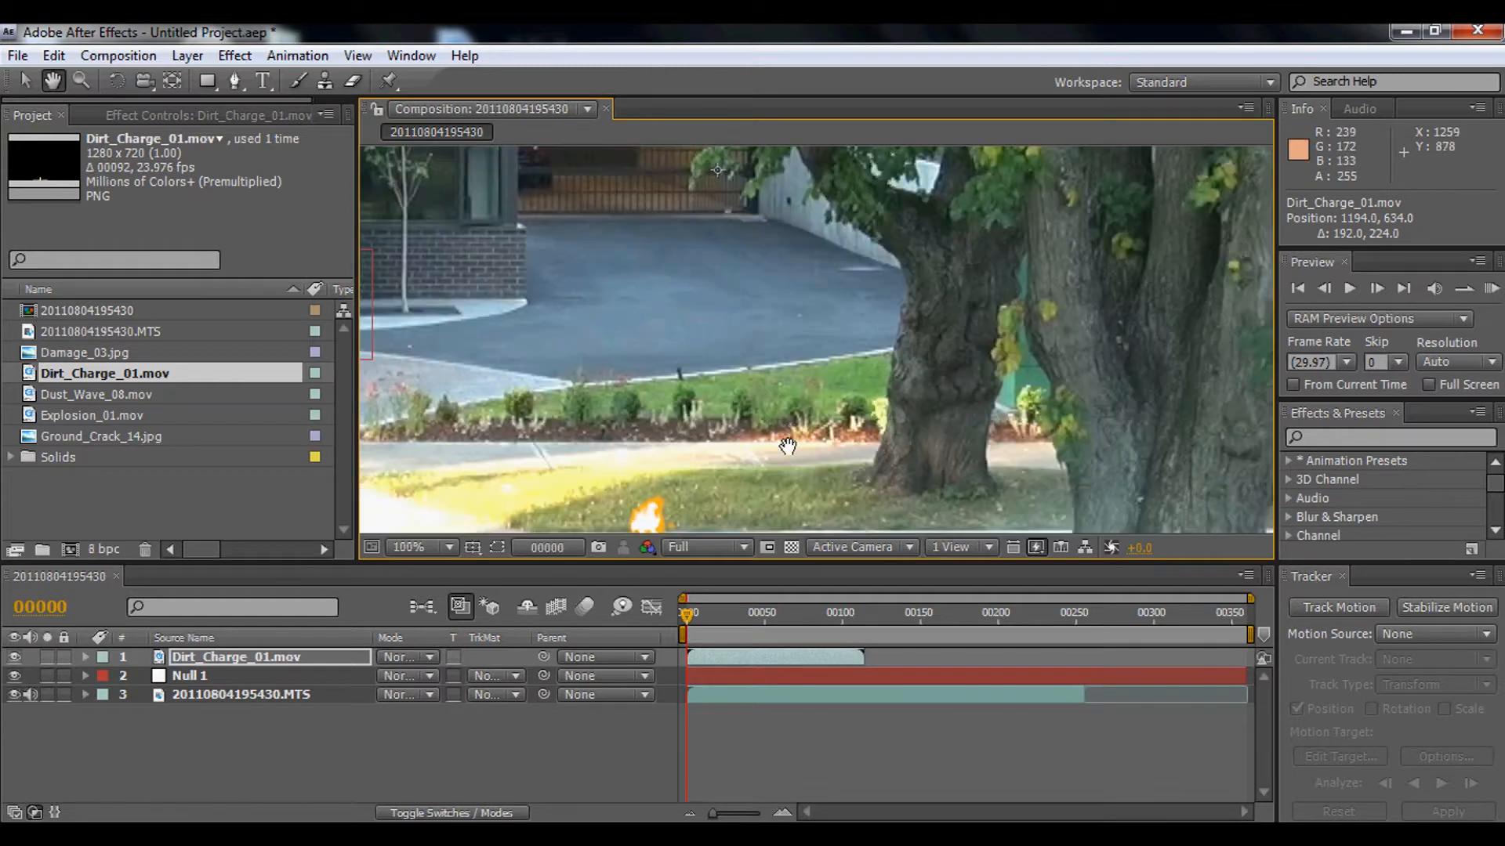
drag(788, 448, 804, 311)
drag(658, 393, 691, 414)
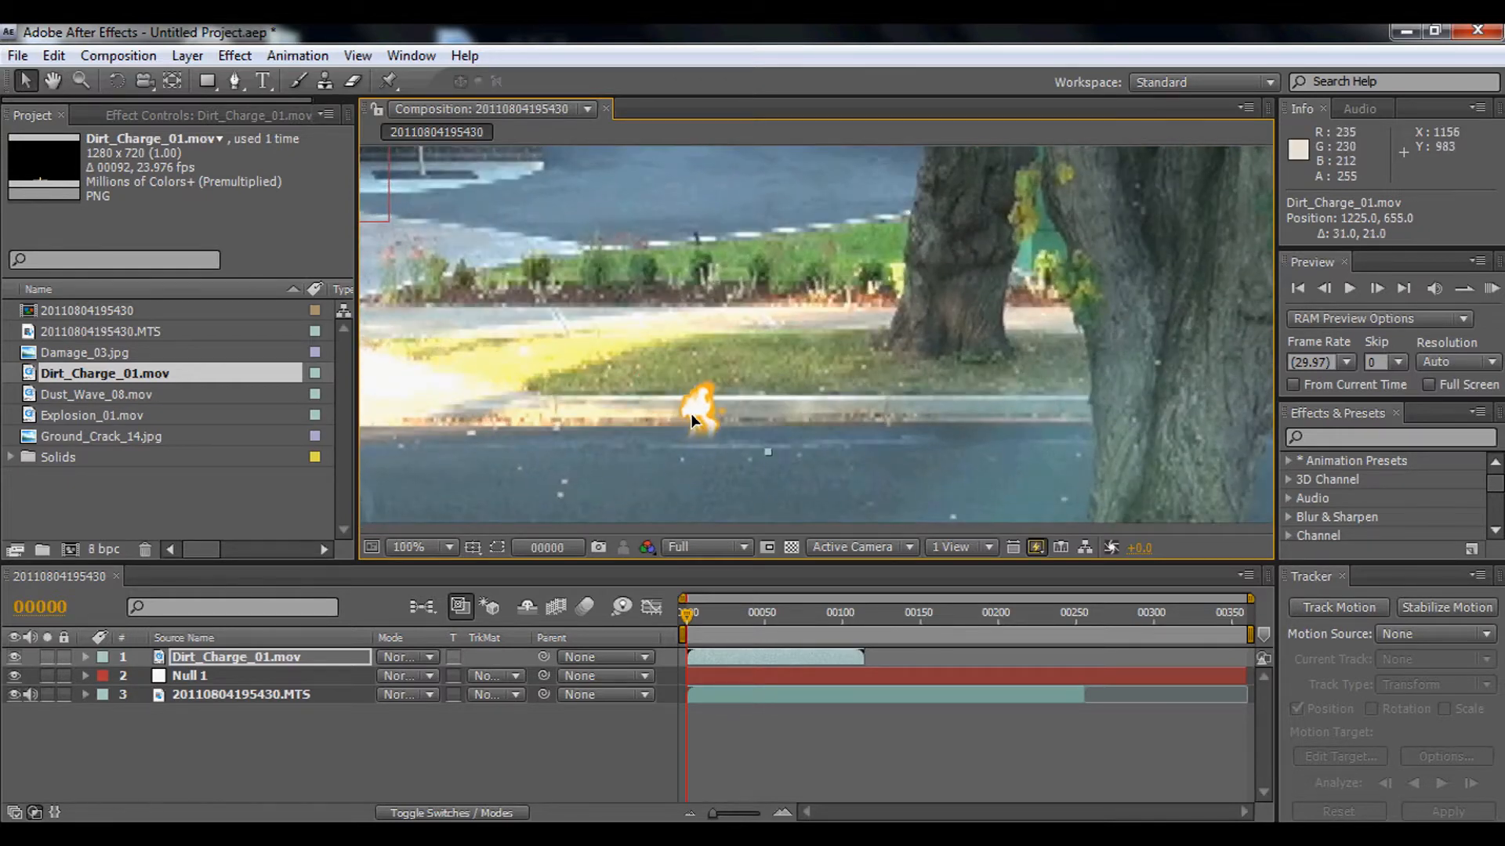
scroll(753, 396, down, 1)
scroll(819, 345, down, 1)
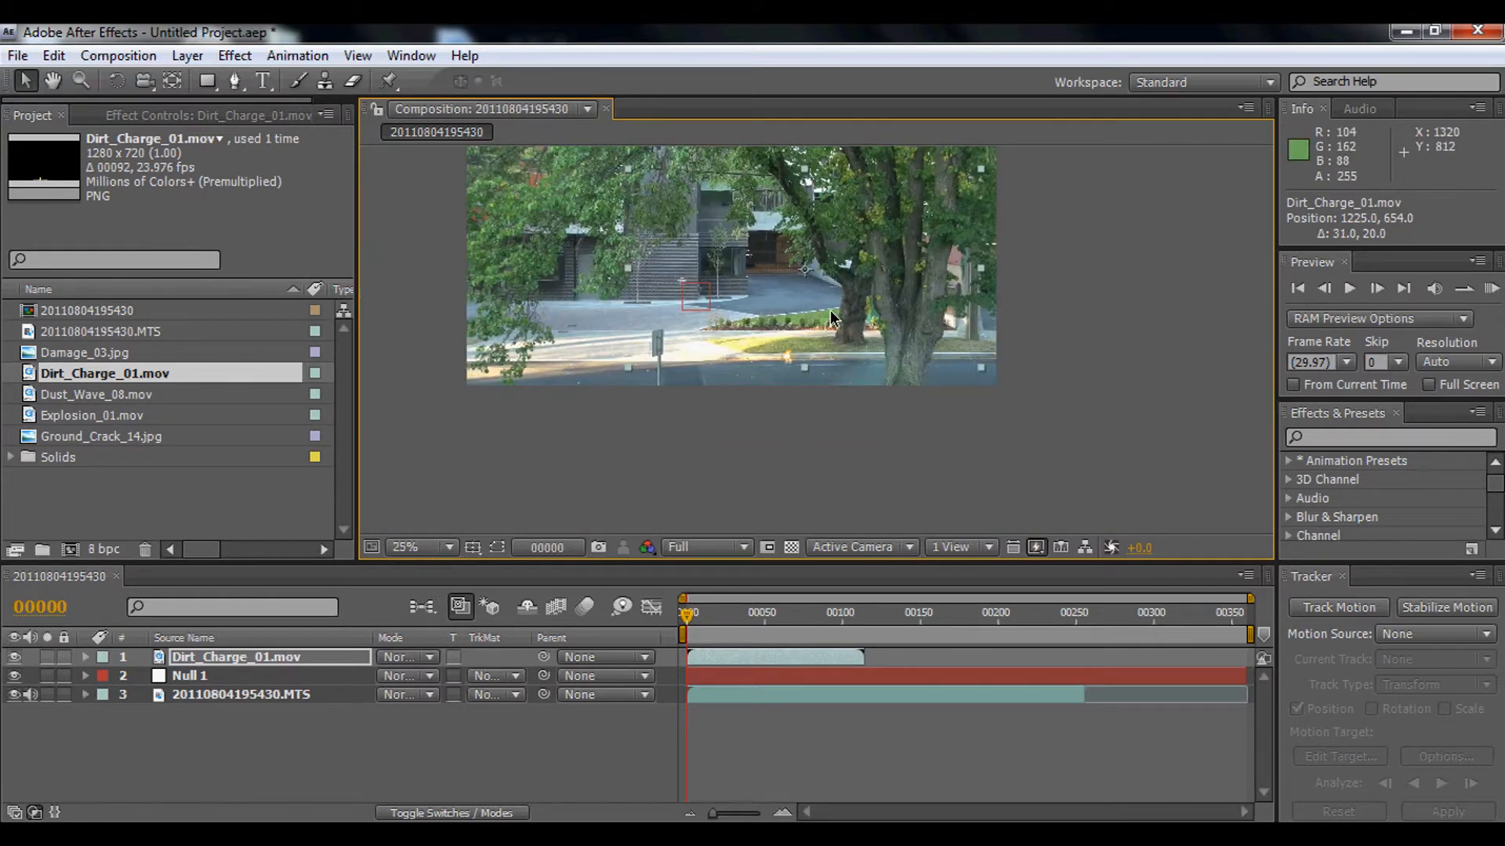
Enlarge the dirt charge clip slightly and move it to about 1253, 582 so the flame sits at the roadside.
drag(862, 264, 802, 311)
drag(923, 217, 945, 190)
drag(802, 394, 808, 380)
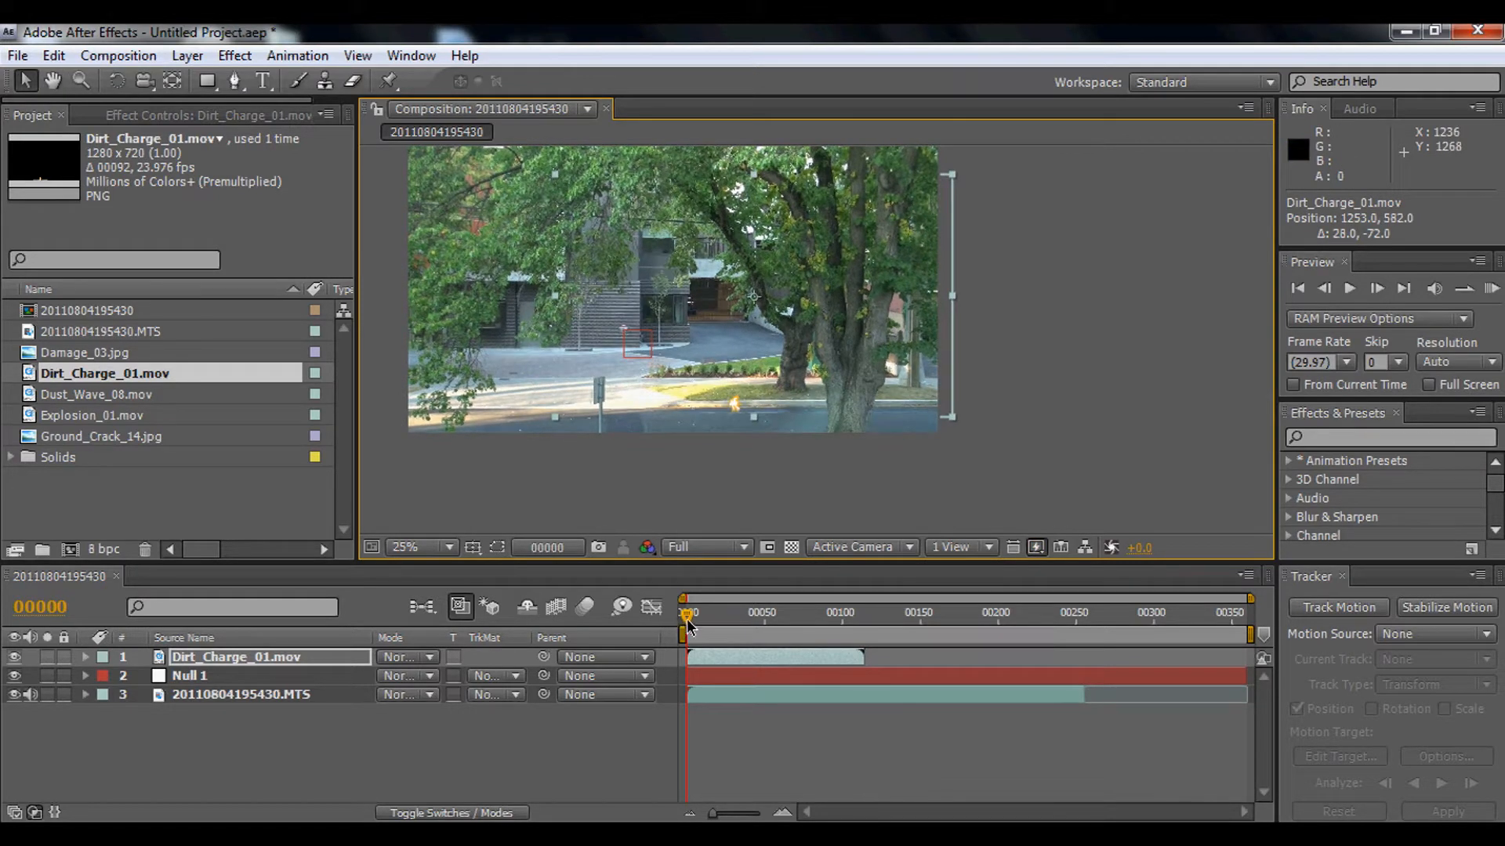
Parent the Dirt_Charge_01.mov layer to Null 1 at the first frame.
mouse_move(688, 623)
mouse_down()
mouse_move(700, 624)
mouse_move(682, 619)
mouse_up()
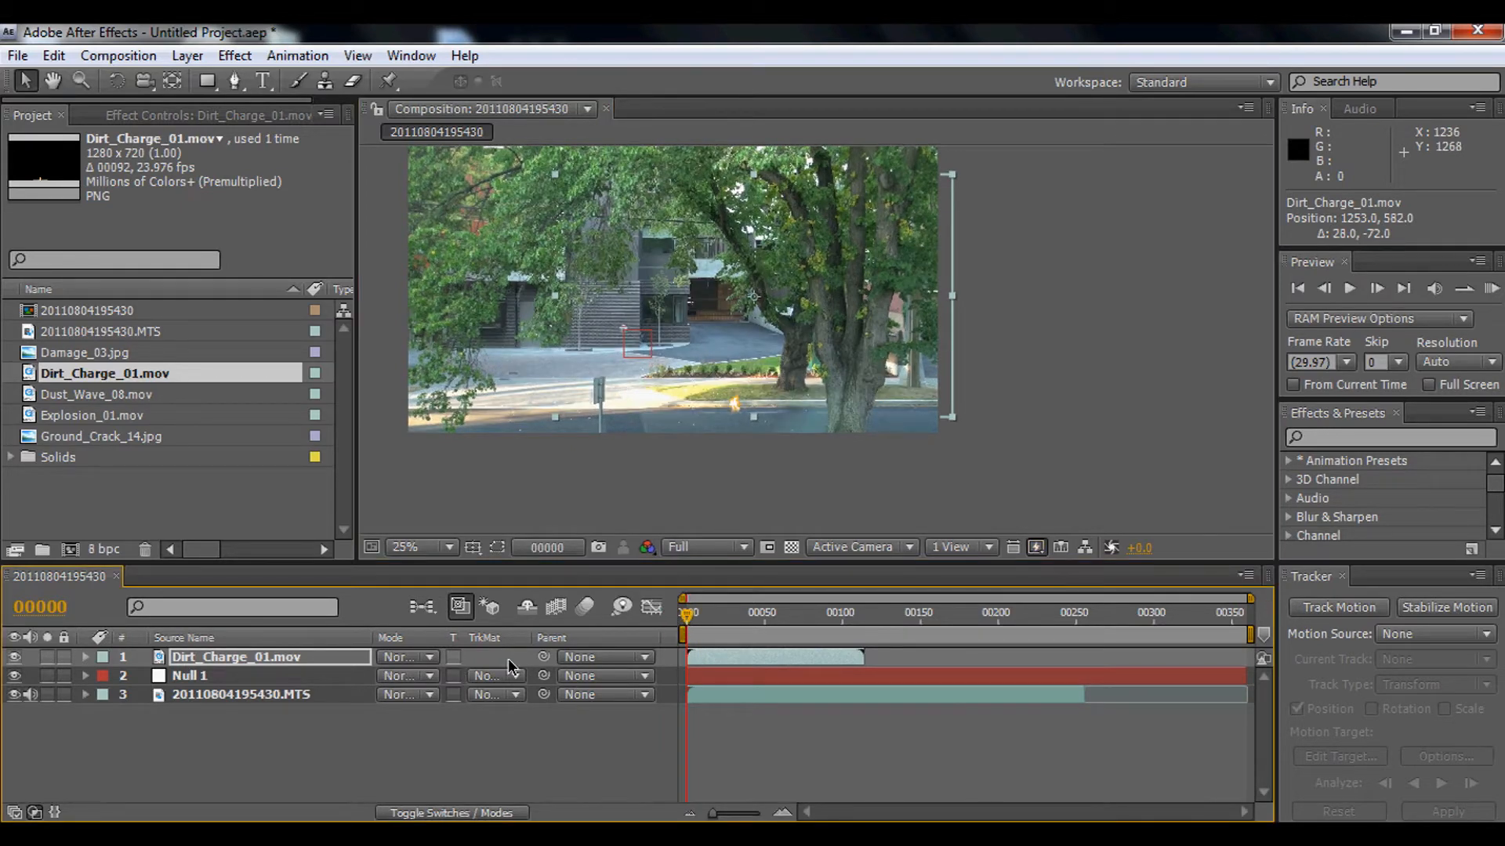
drag(544, 658, 204, 675)
mouse_move(688, 623)
mouse_down()
mouse_move(710, 623)
mouse_move(687, 623)
mouse_up()
Add Dust_Wave_08.mov as the top layer, hide all other layers and go to frame 18.
click(62, 500)
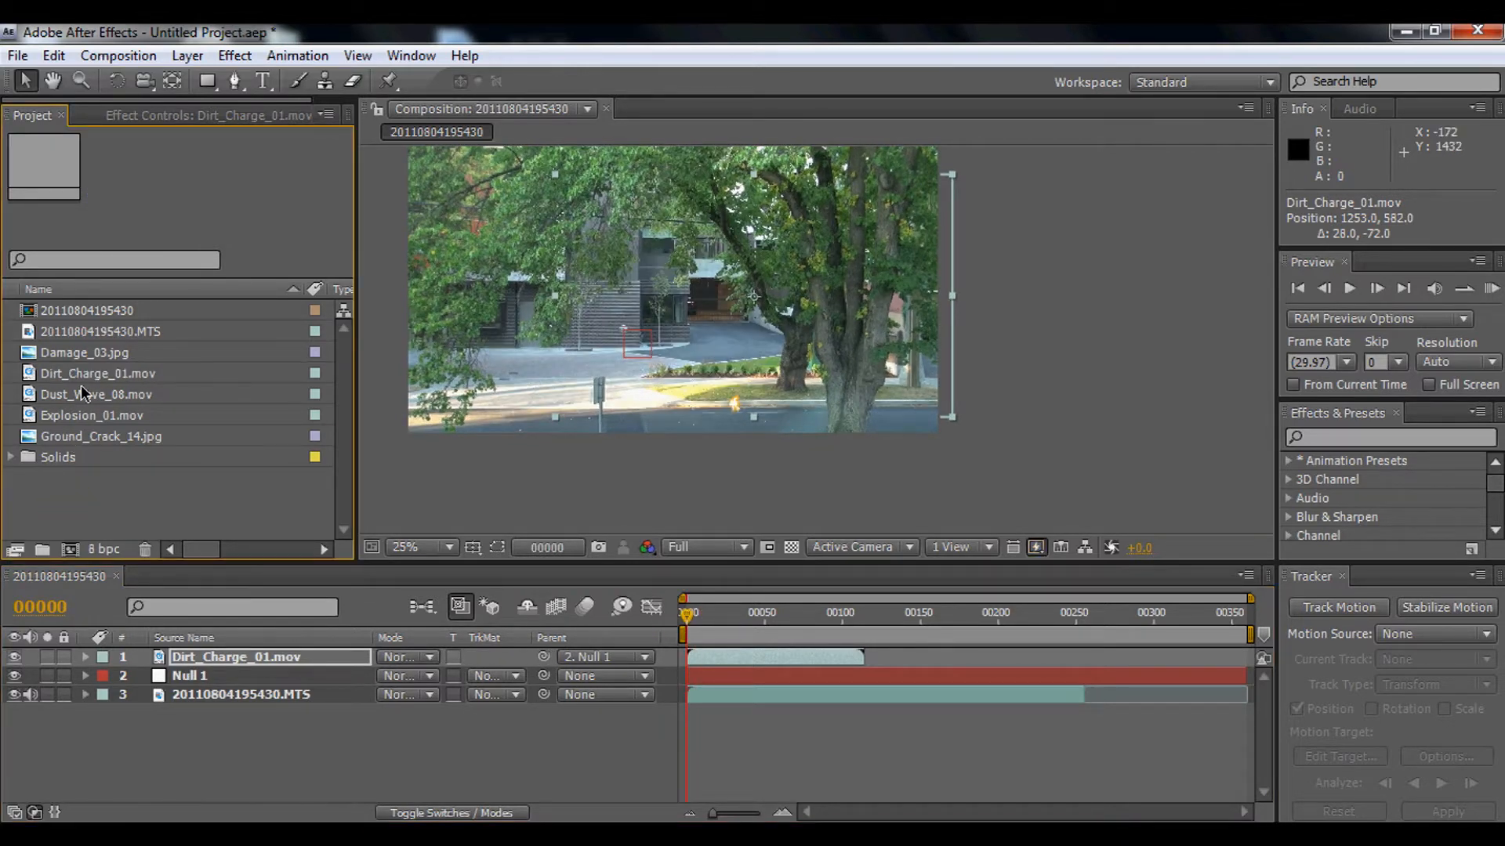
drag(79, 394, 188, 658)
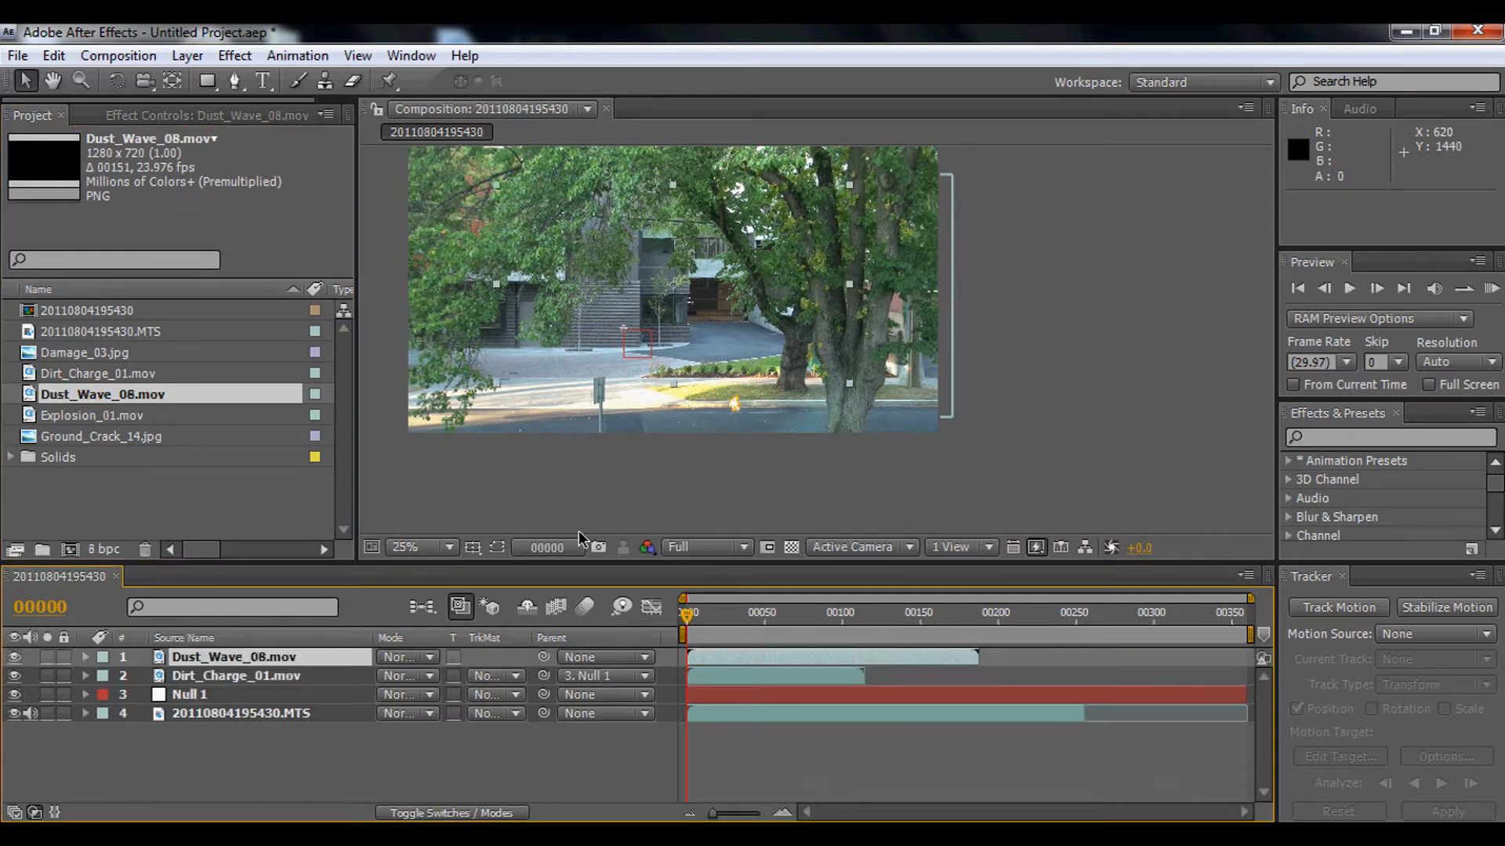
click(14, 675)
click(14, 713)
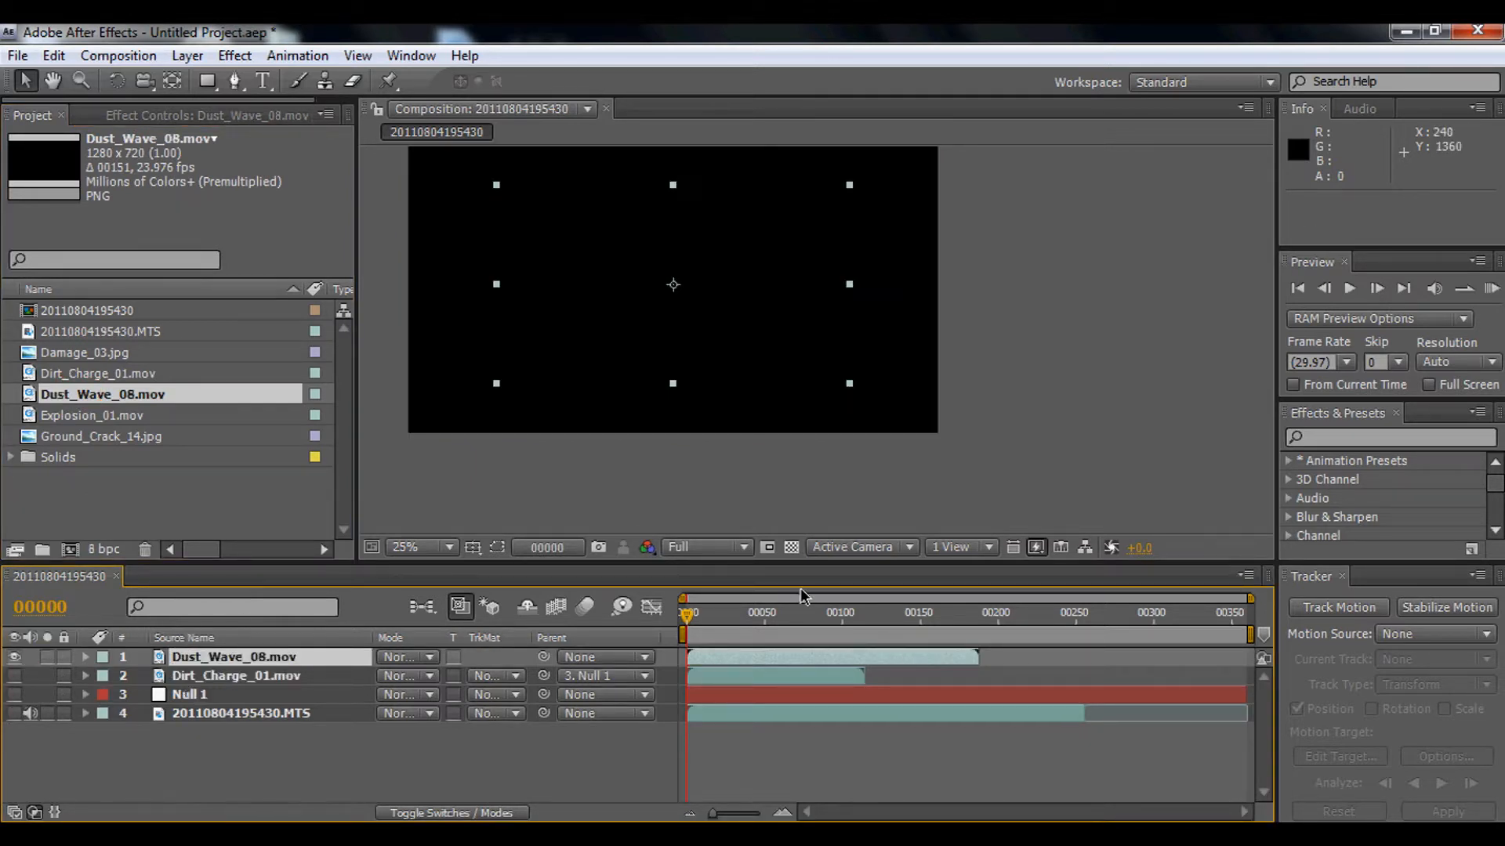
drag(688, 619, 711, 619)
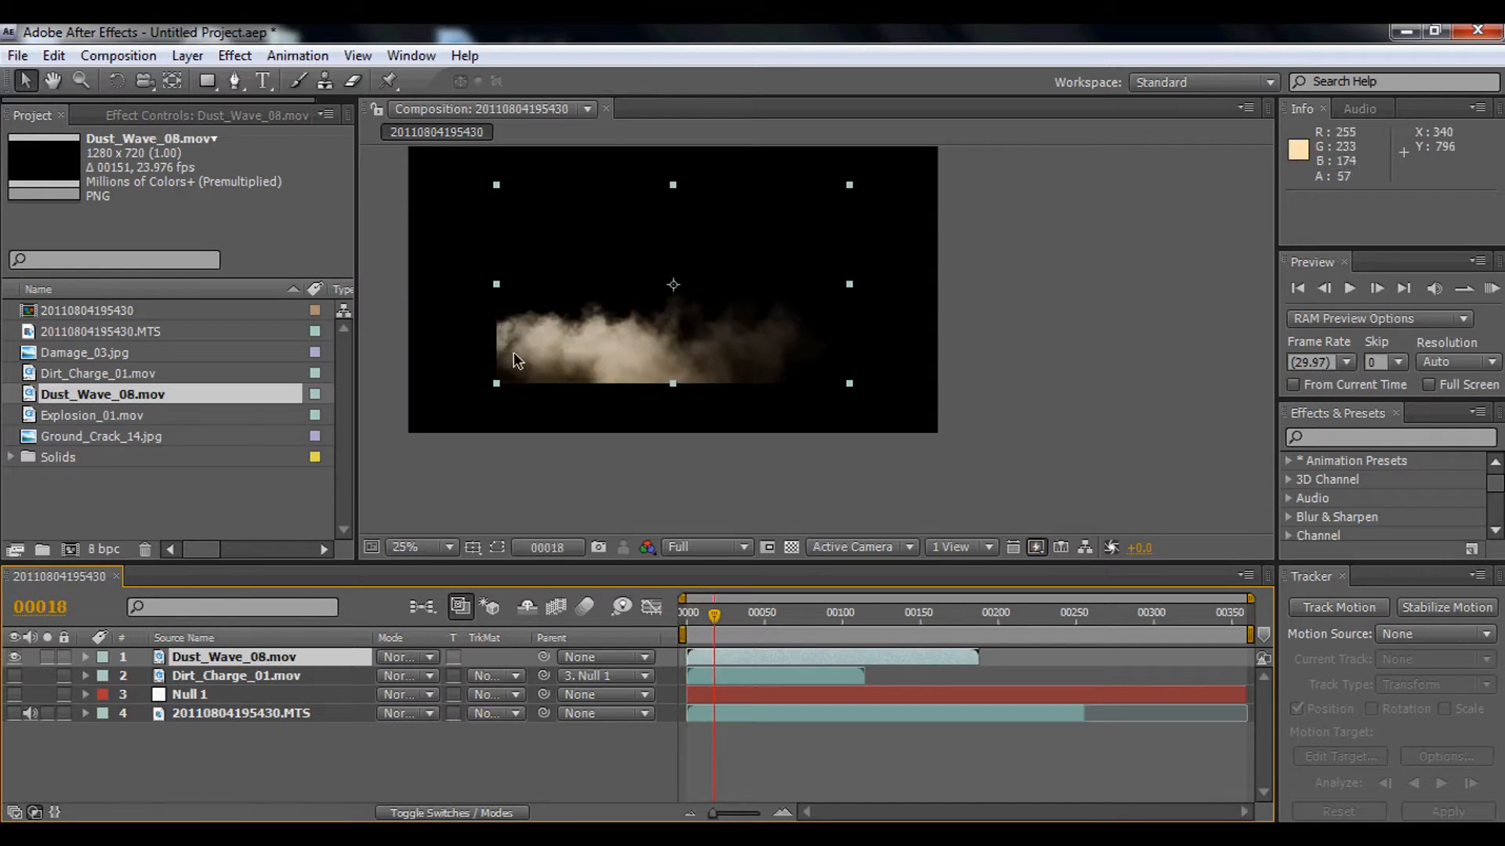
Draw a tall rectangular mask about 304 by 916 pixels over the dust wave's left edge and set it to Subtract.
scroll(516, 351, up, 2)
scroll(450, 371, down, 2)
key(h)
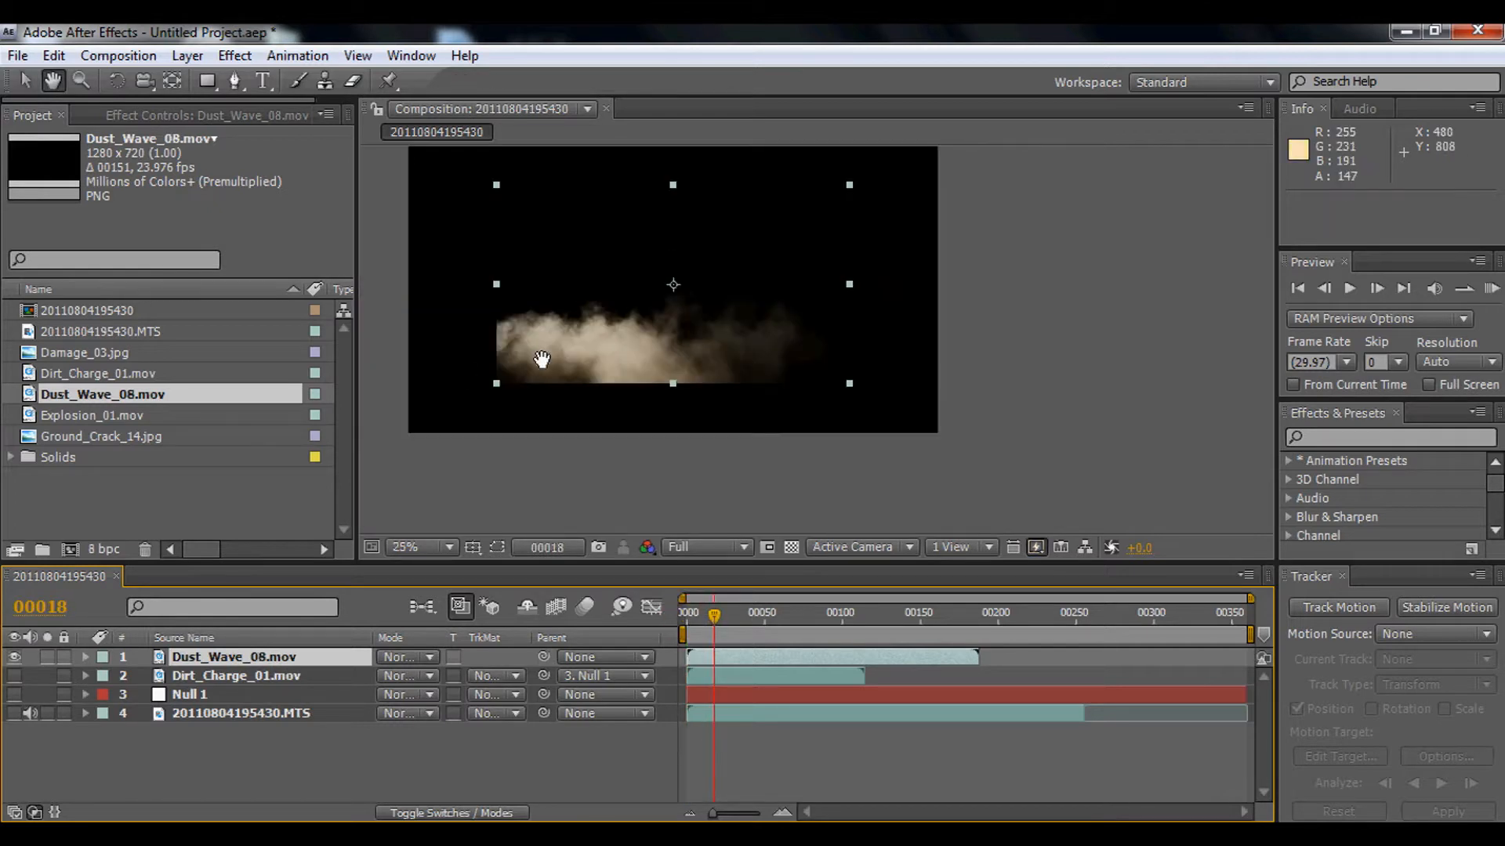
drag(562, 333, 546, 379)
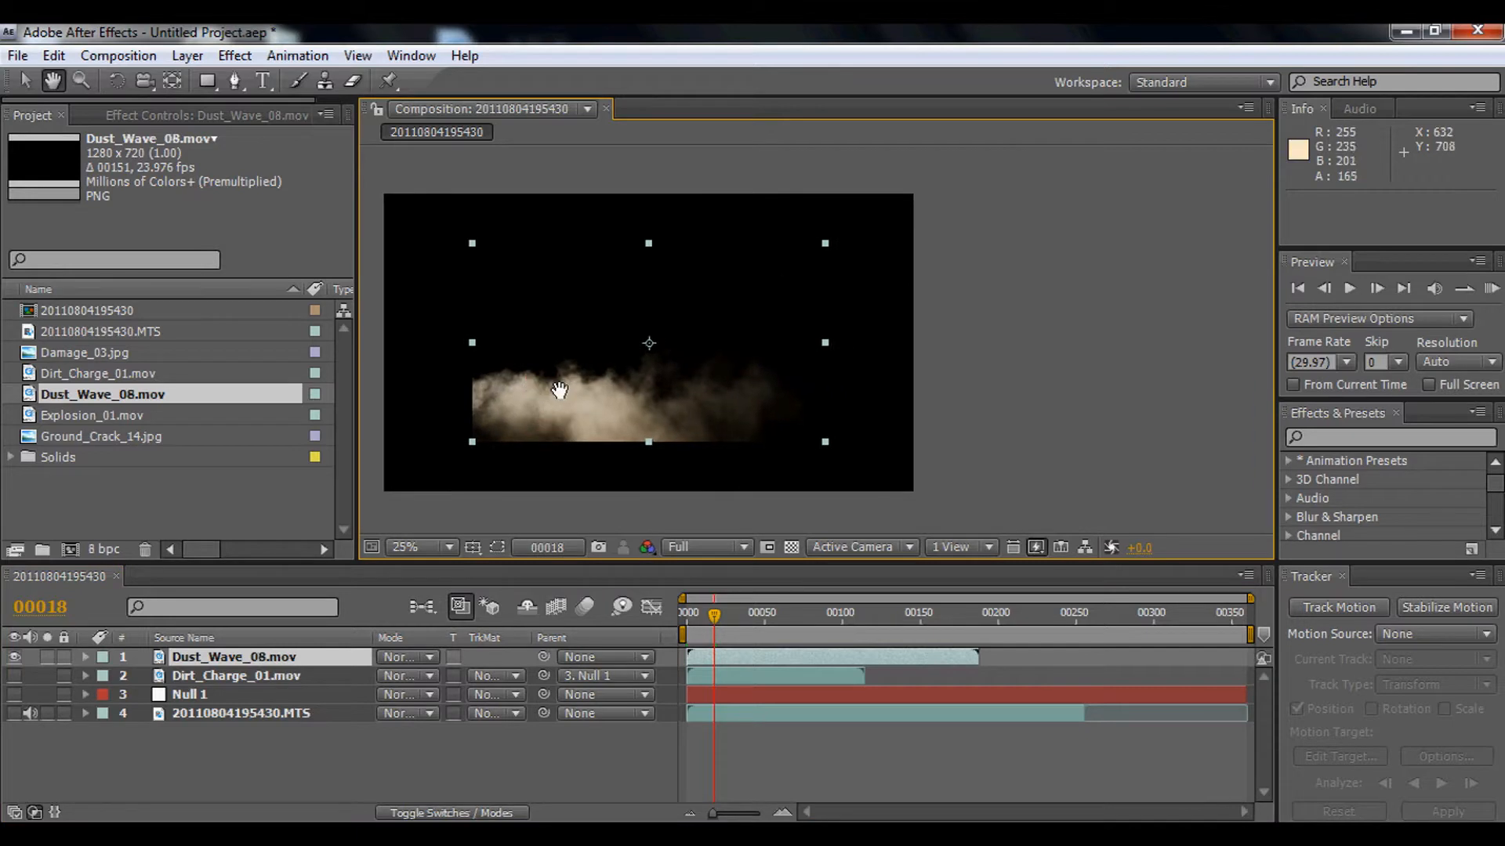
scroll(555, 393, up, 2)
scroll(548, 396, down, 2)
key(v)
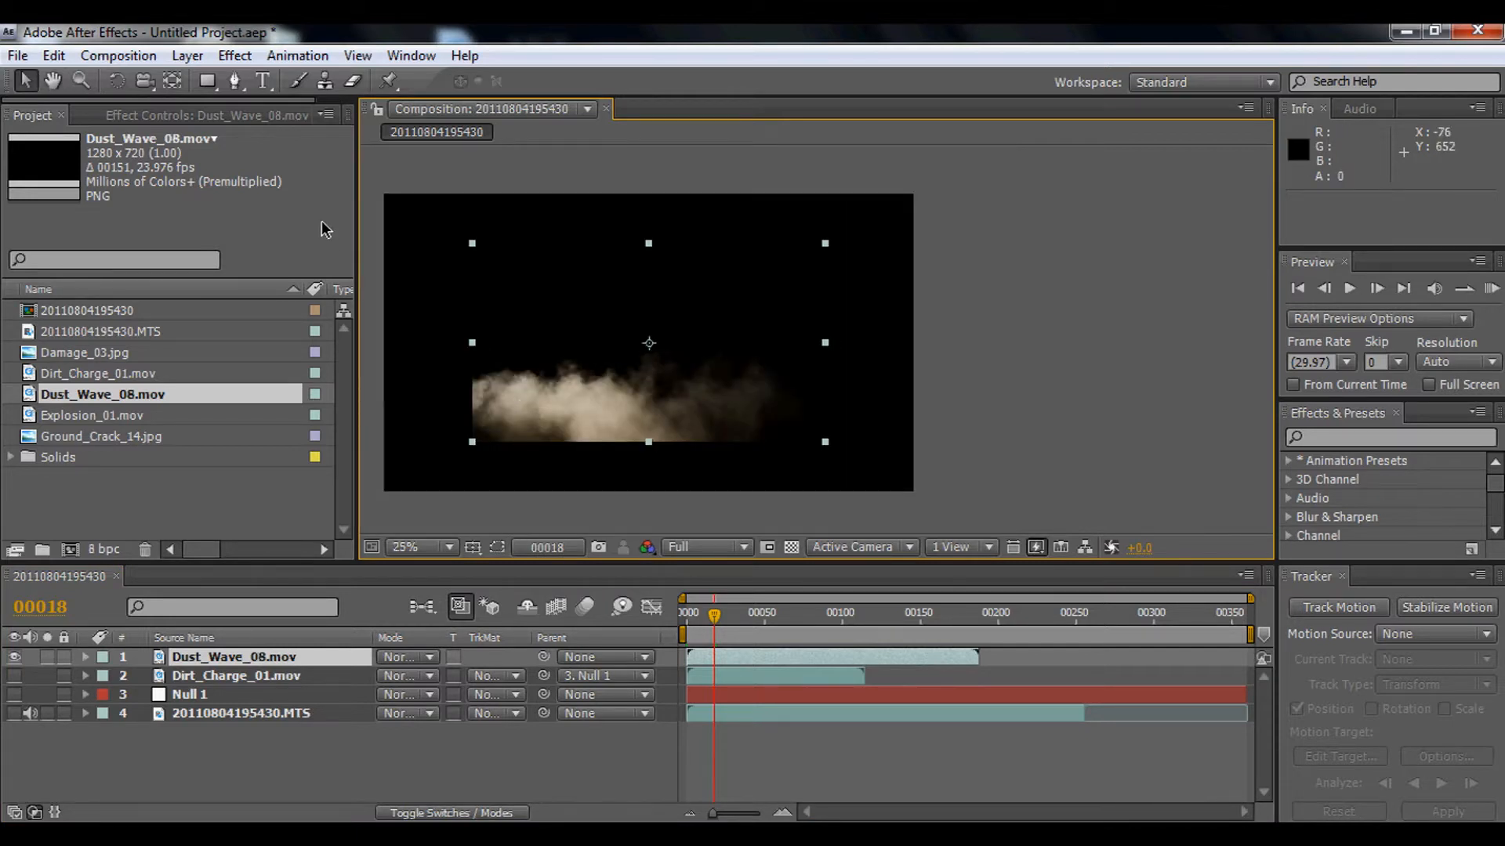
click(209, 85)
drag(438, 210, 521, 462)
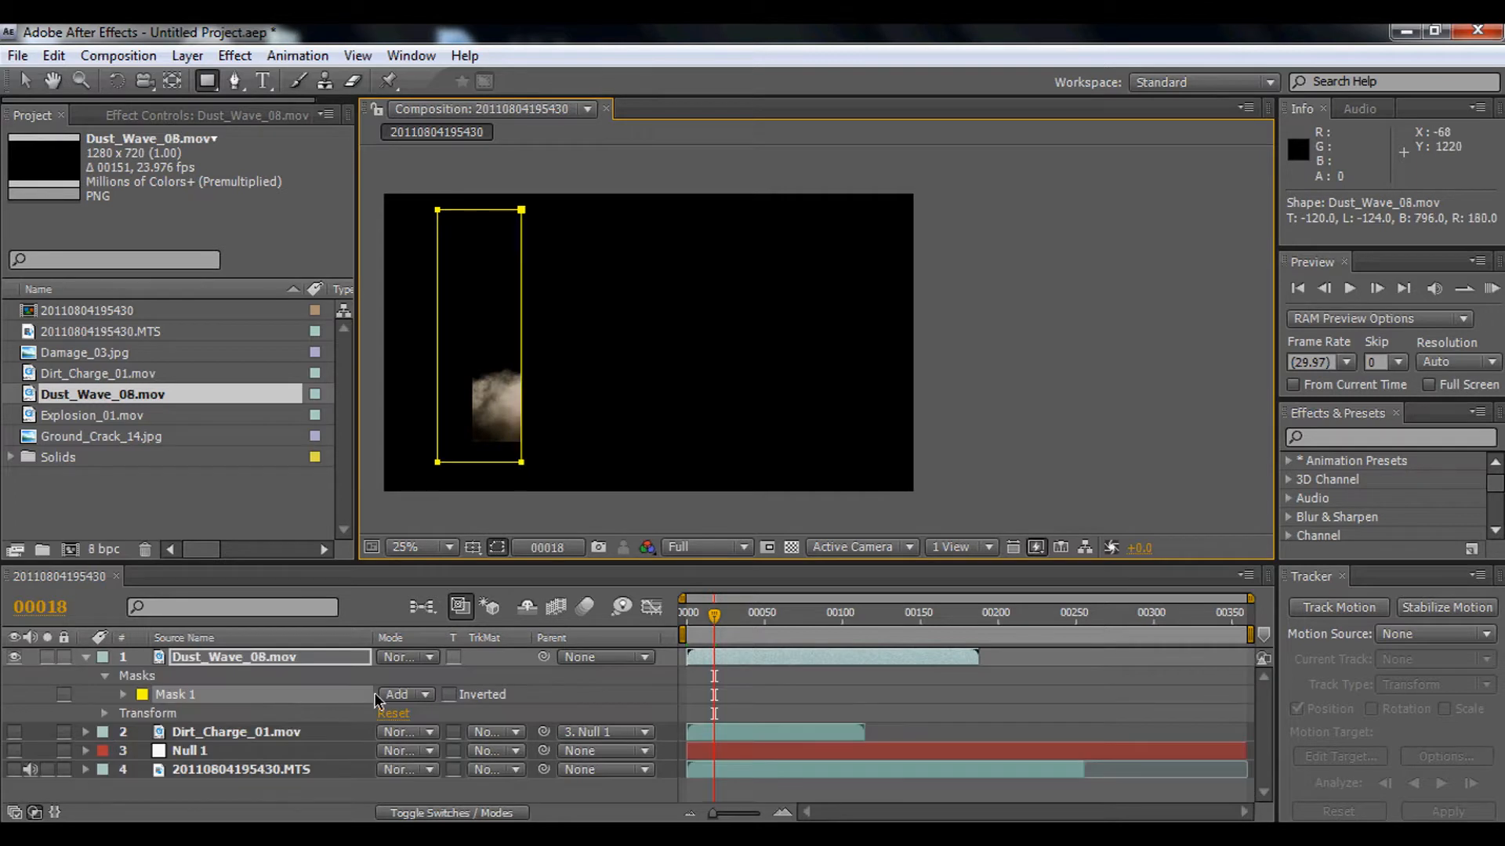
click(424, 696)
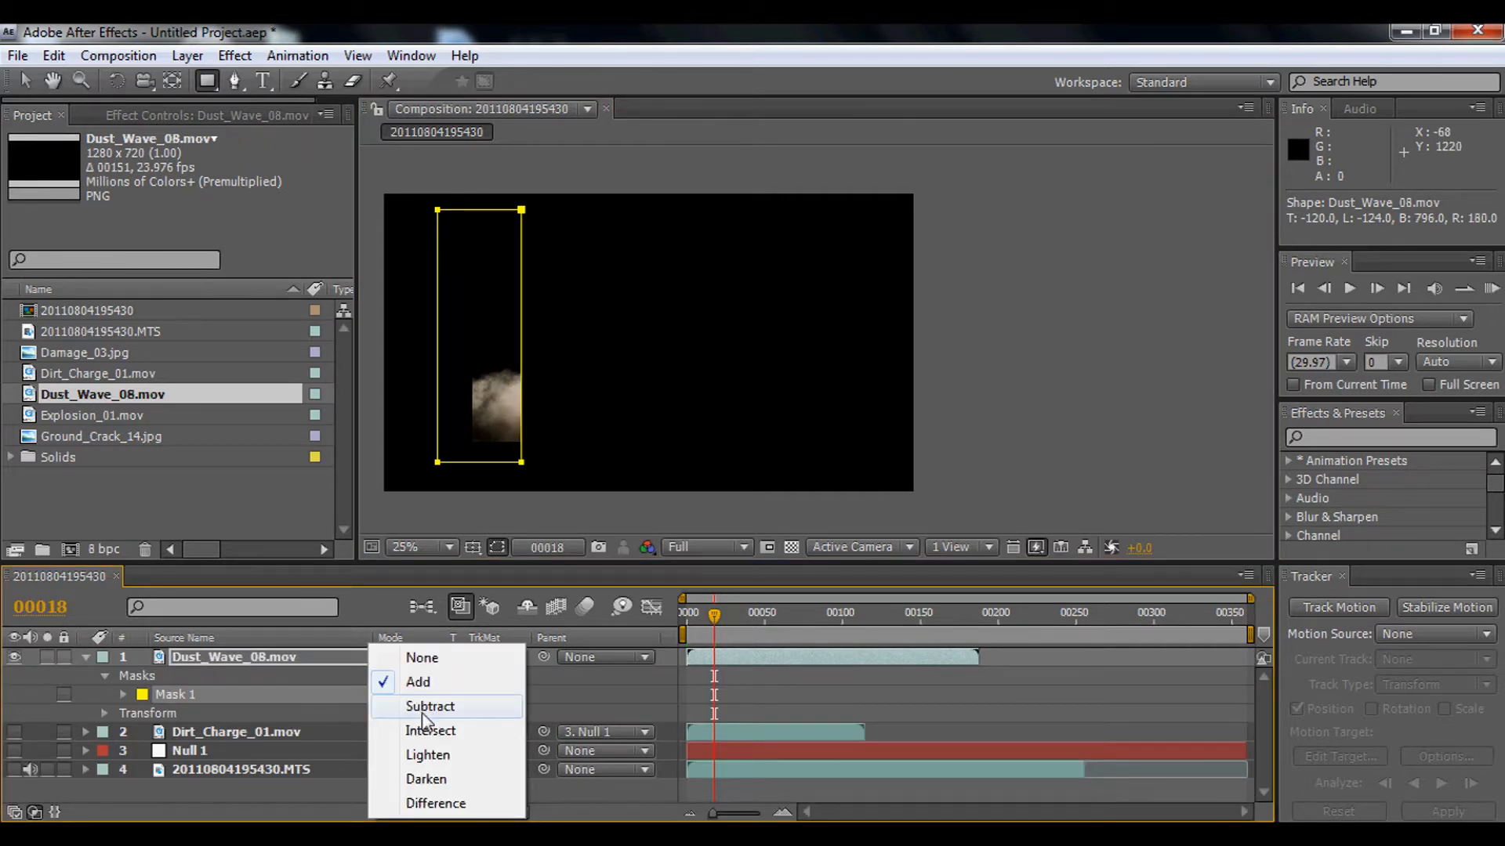
click(424, 707)
Hide the mask outline, feather the dust wave's Mask 1 by 145 pixels and collapse the layer.
key(m)
key(m)
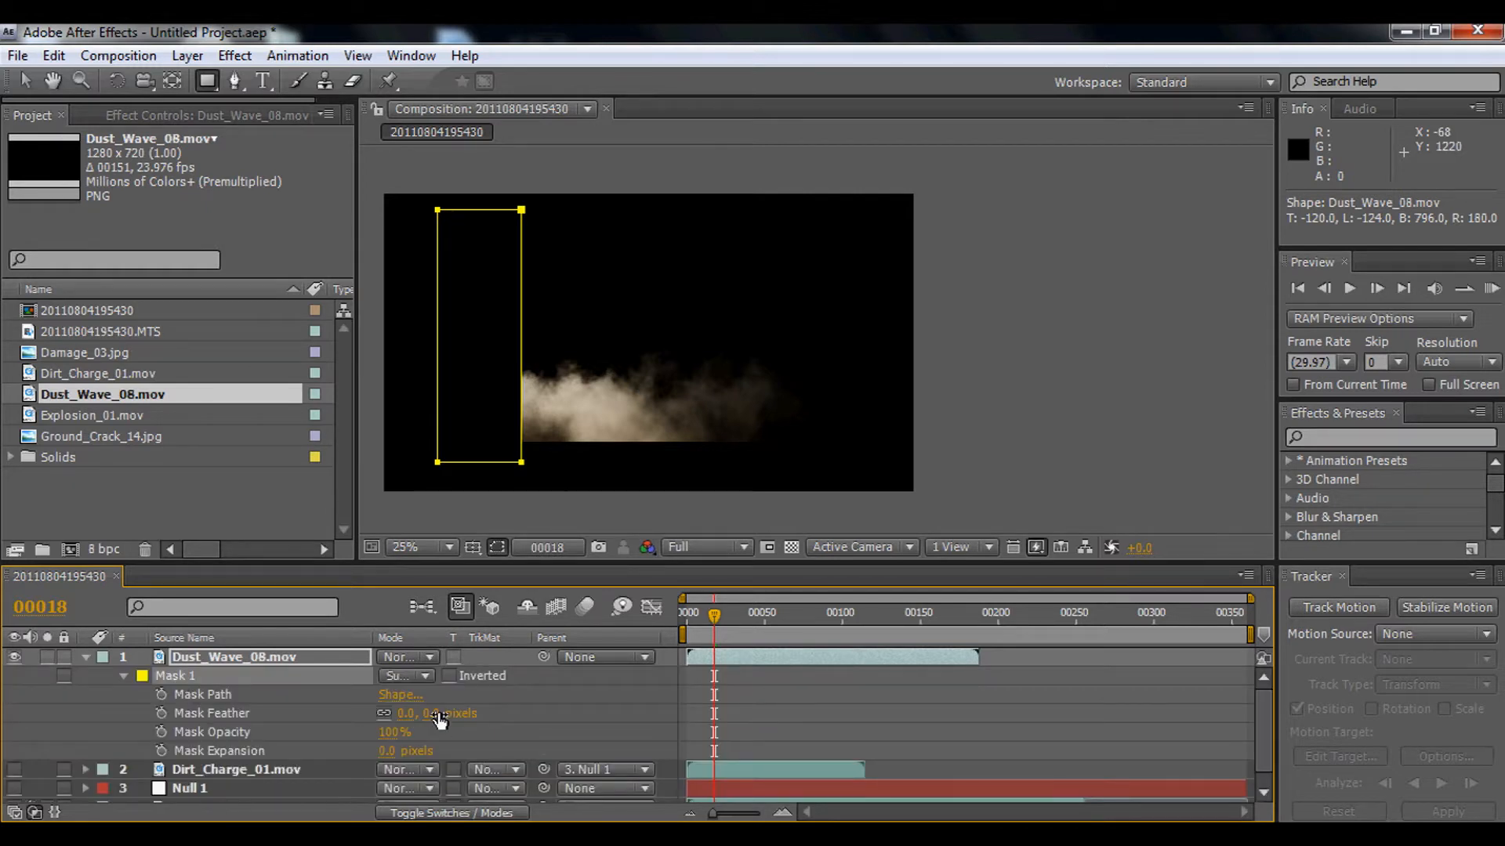
key(v)
click(498, 547)
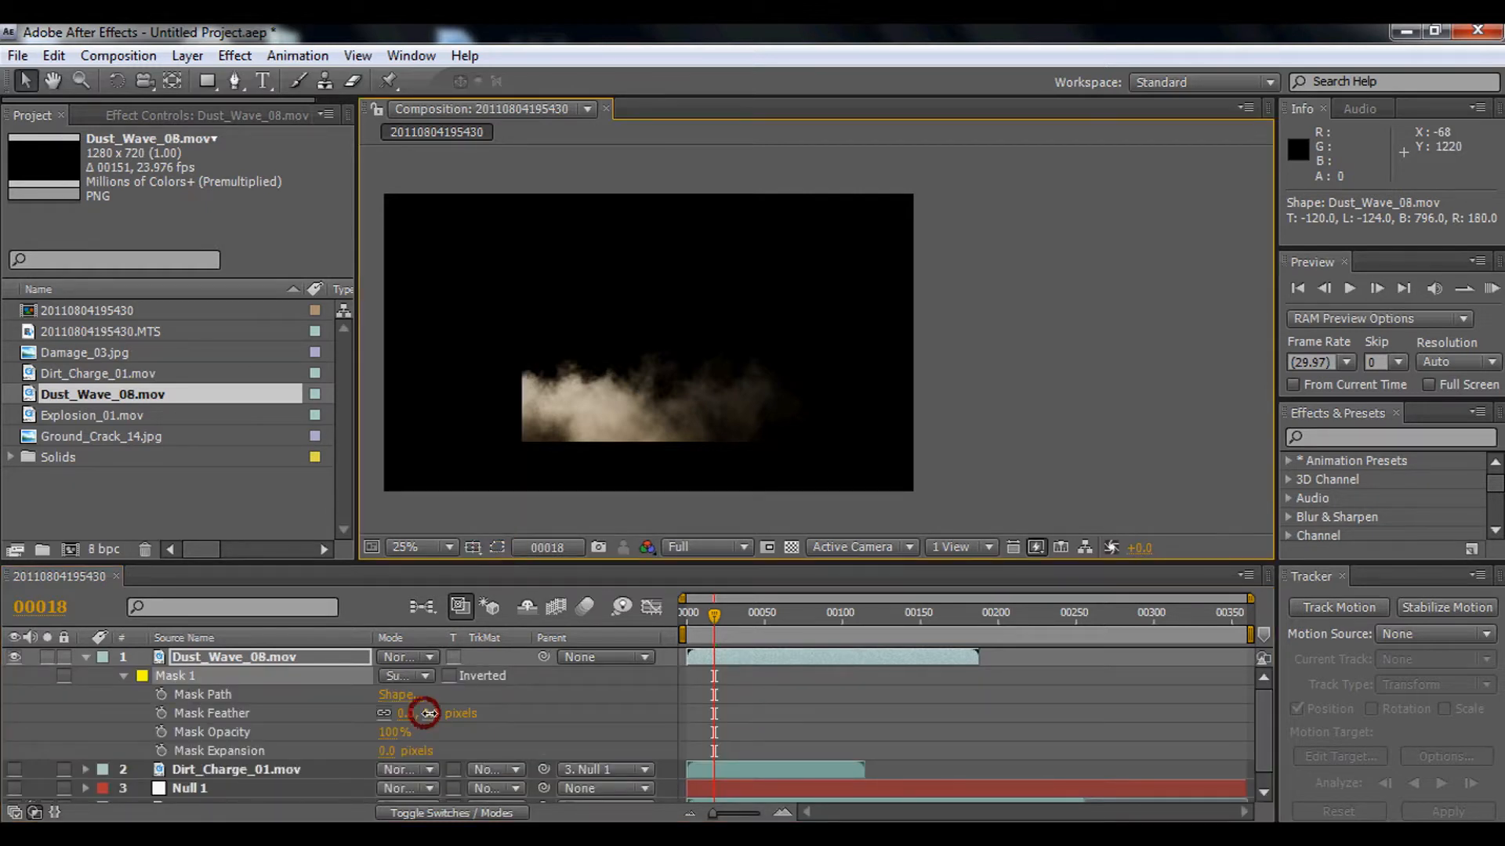
drag(407, 713, 601, 694)
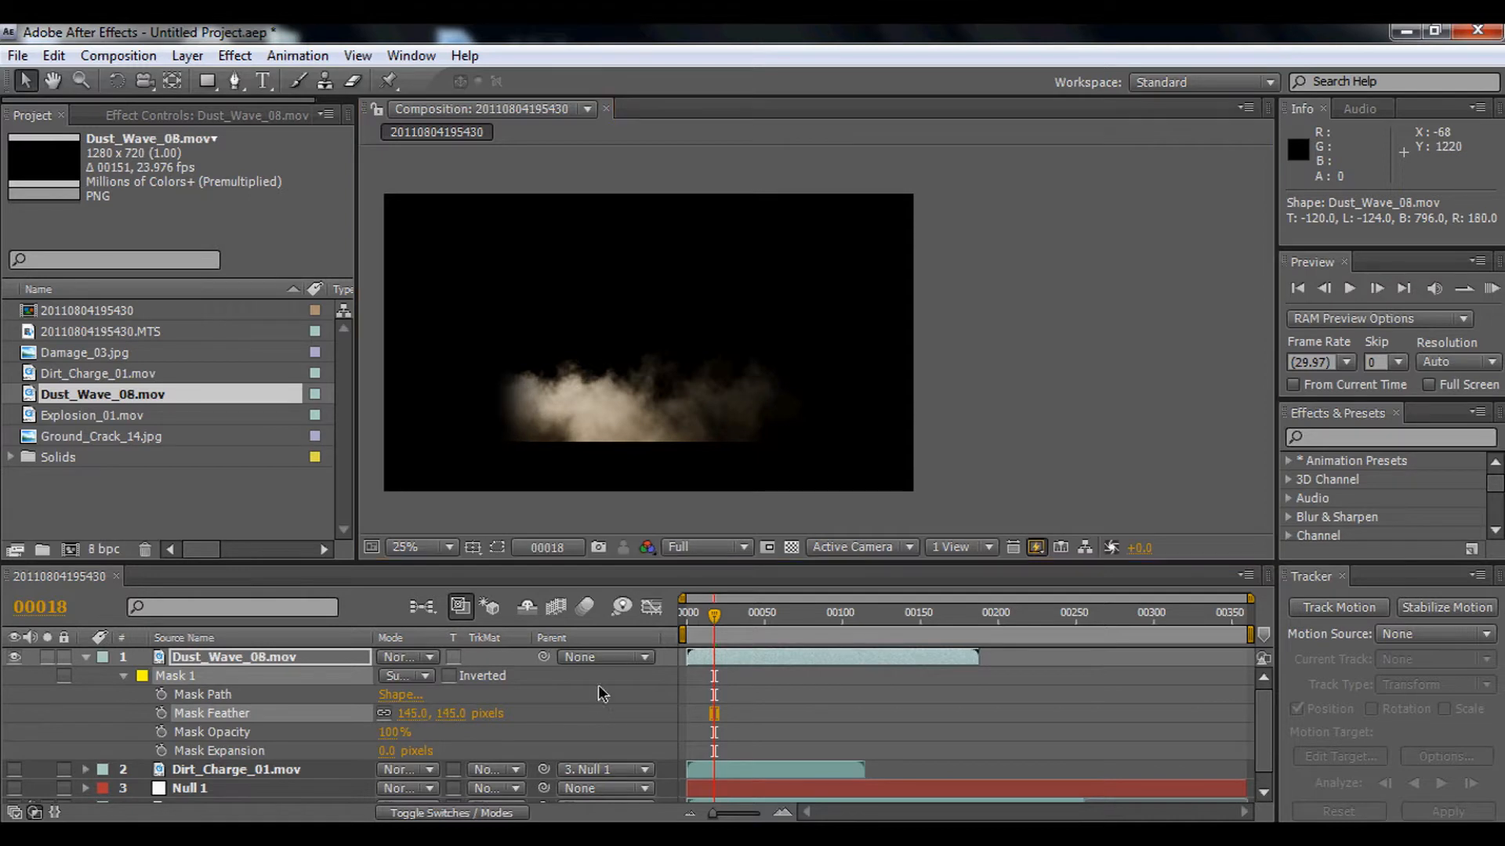
click(82, 658)
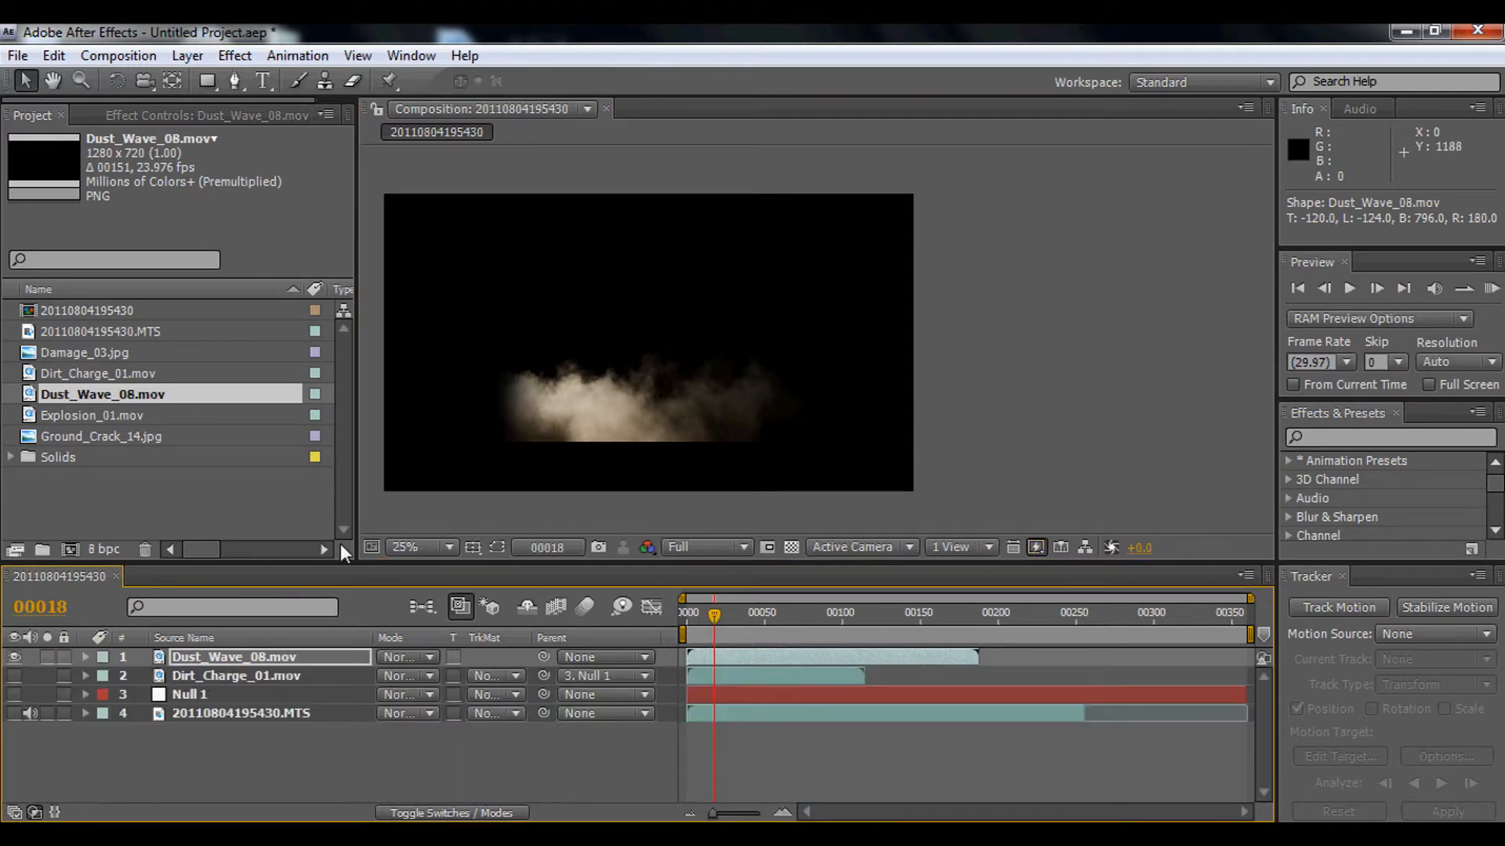
Draw a second rectangular mask over the dust wave's right end, shift it slightly inward and set it to Subtract.
click(209, 81)
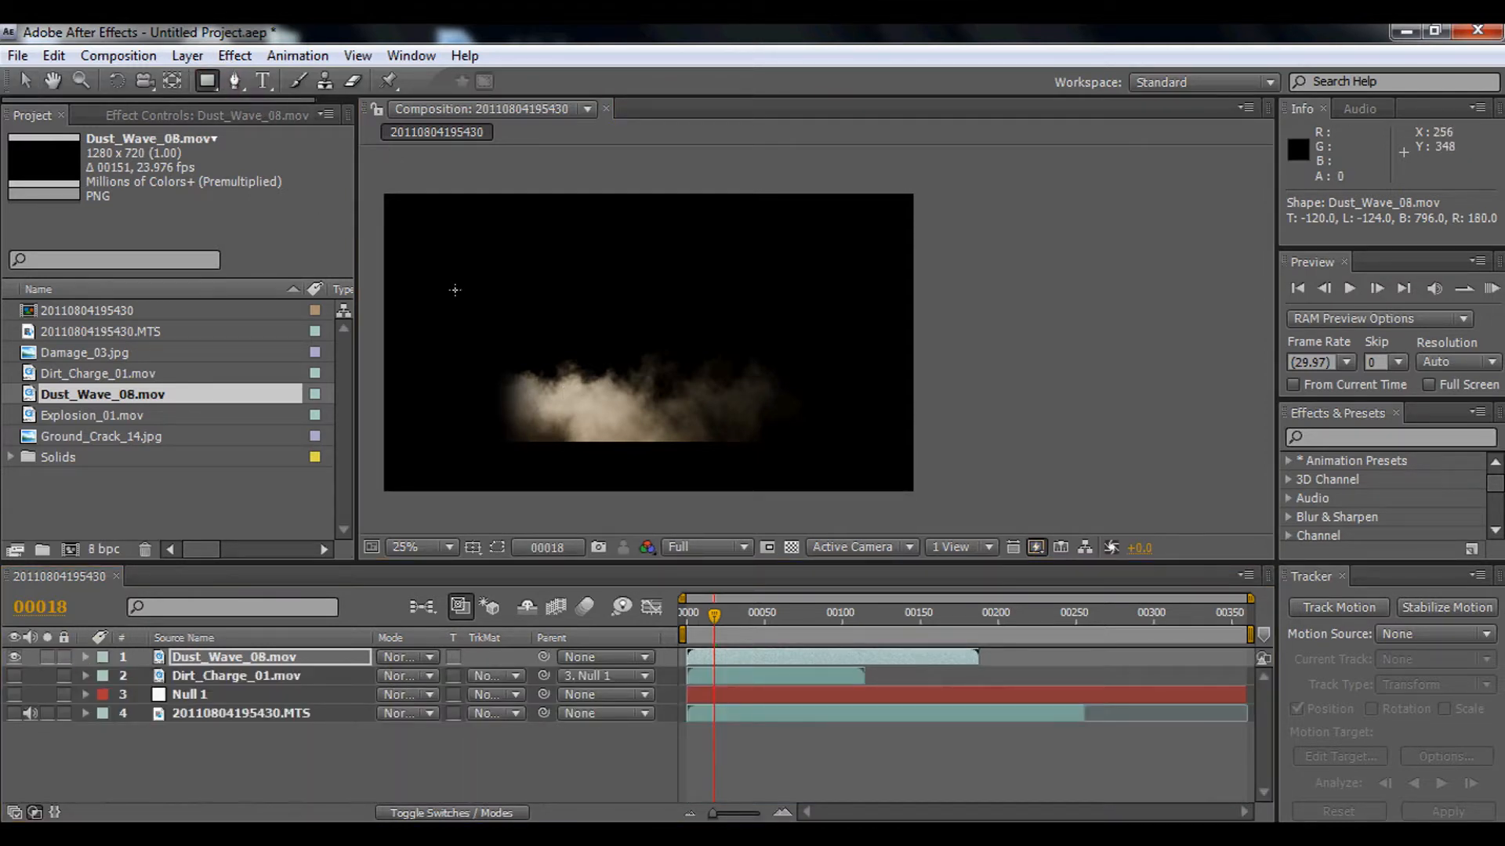
click(292, 660)
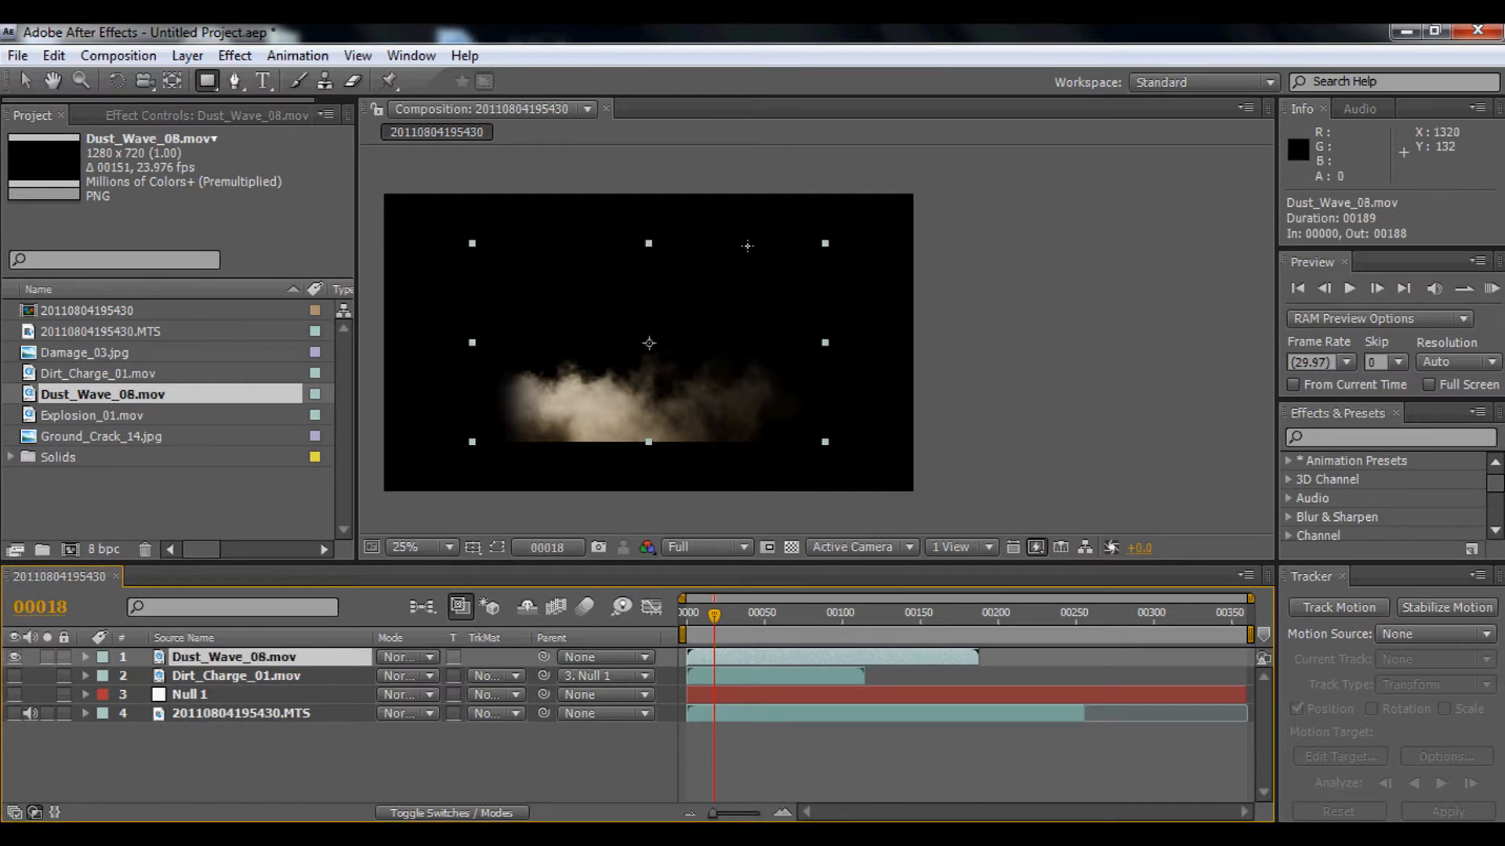
drag(747, 230, 837, 462)
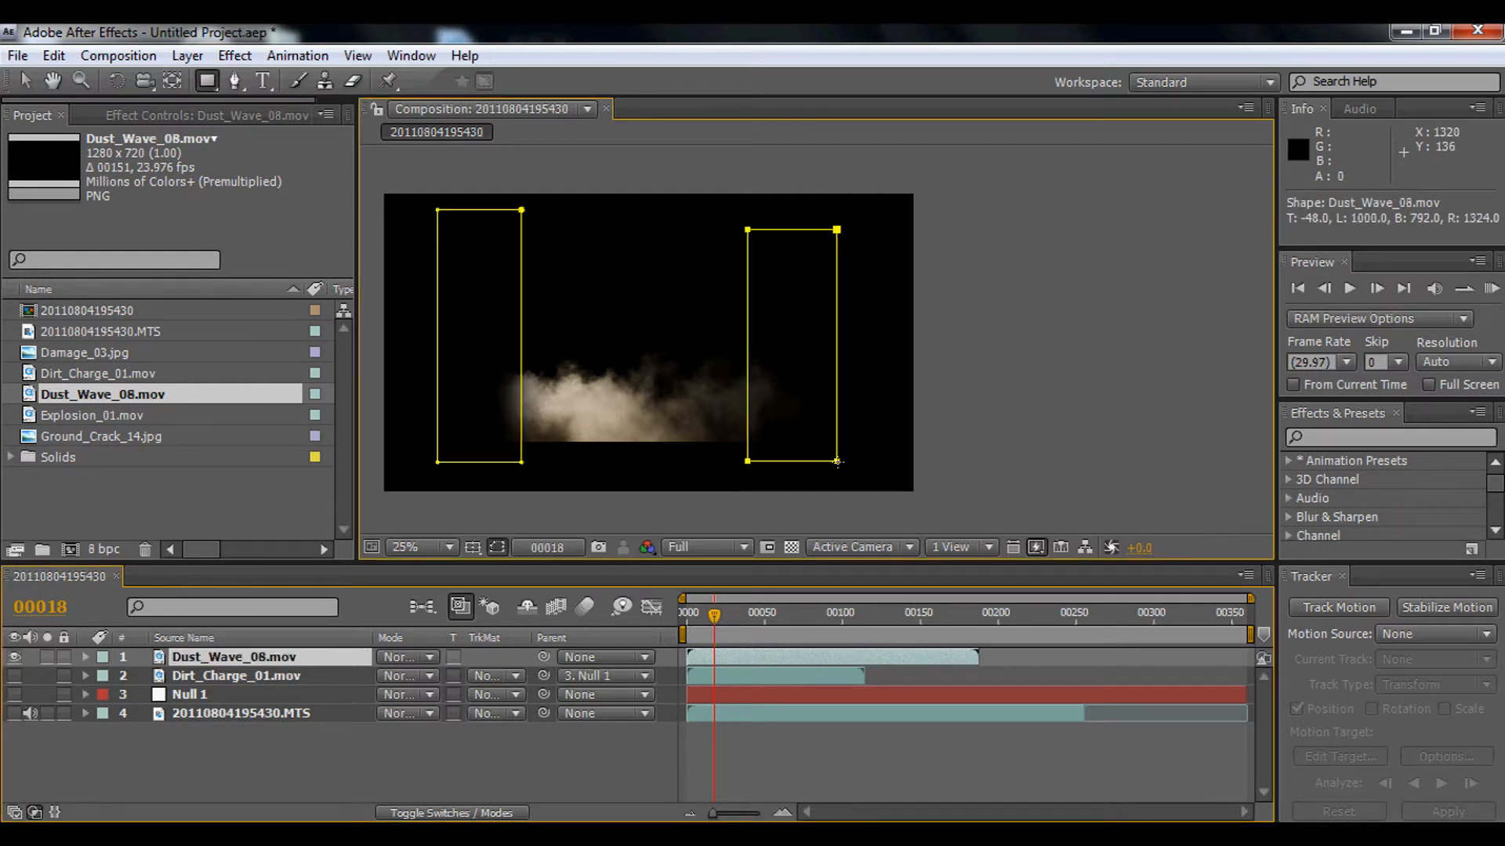
key(v)
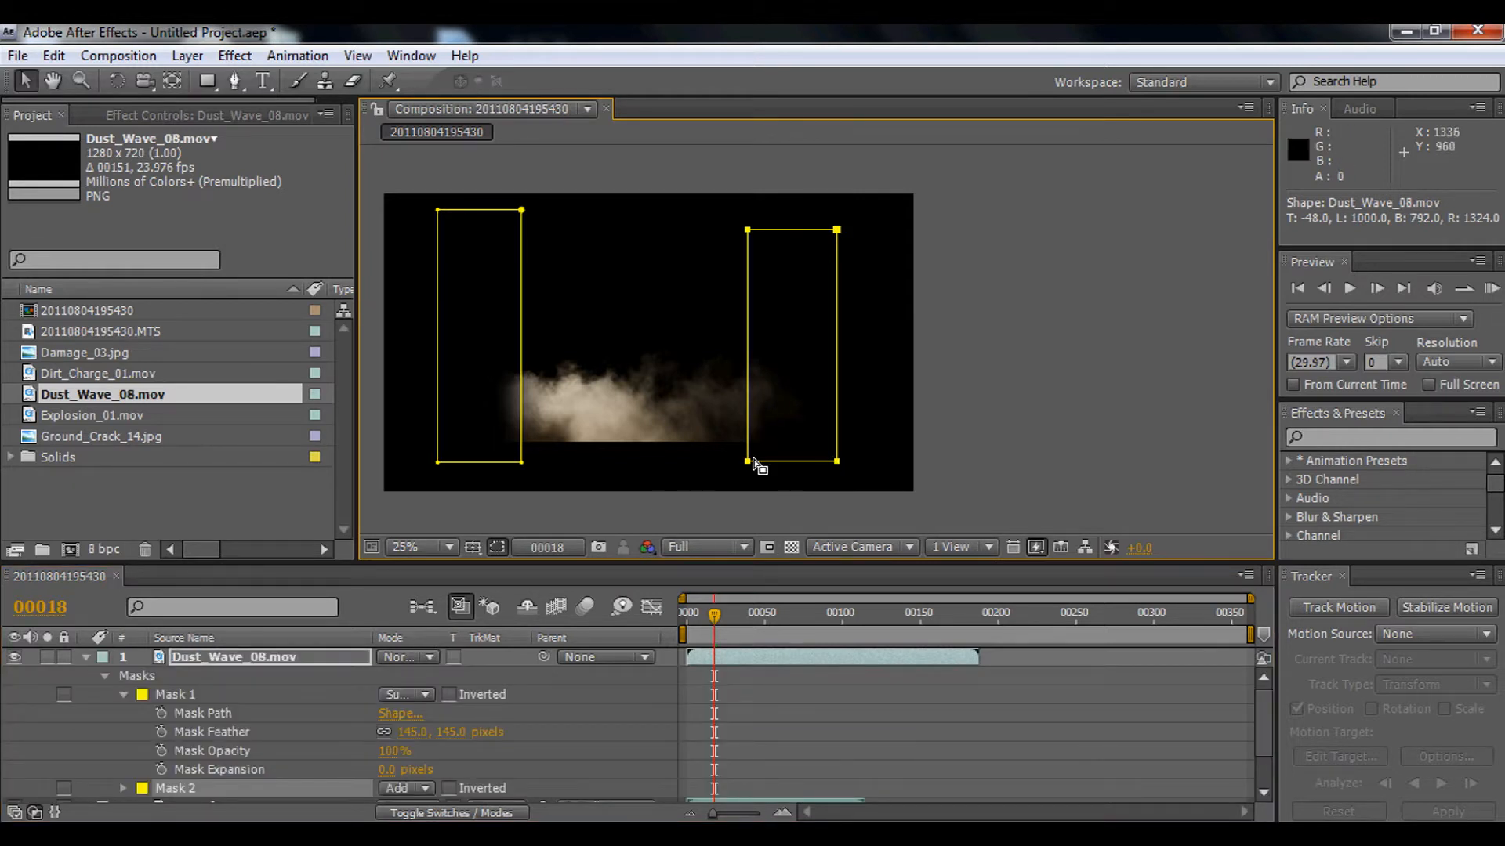
drag(748, 465, 730, 470)
scroll(261, 747, down, 3)
click(426, 736)
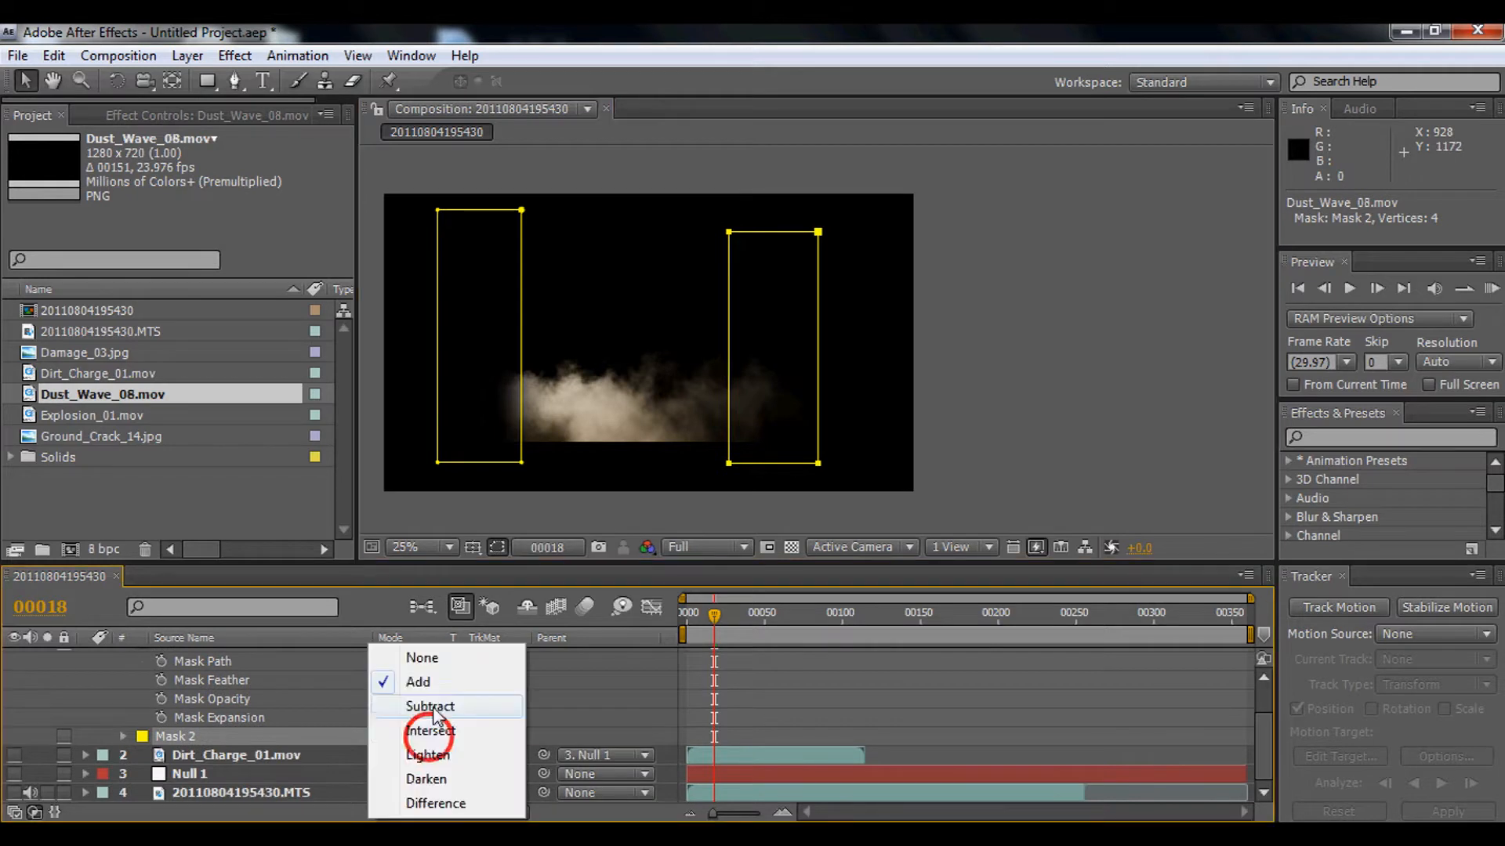
click(417, 704)
Hide the mask outlines, feather the dust wave's Mask 2 by 146 pixels and collapse the layer.
key(m)
key(m)
key(m)
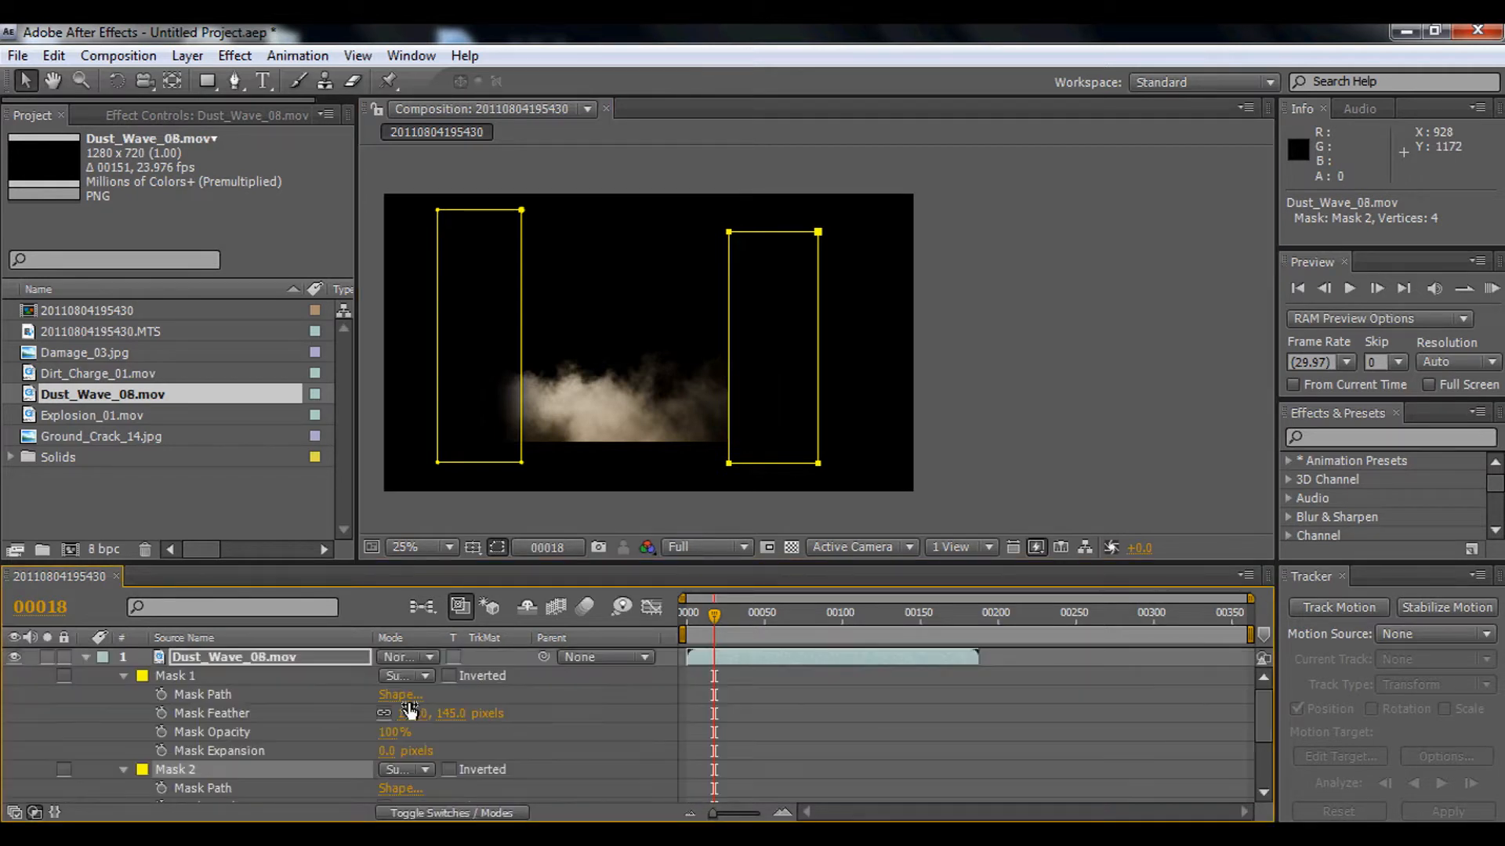
scroll(404, 753, down, 2)
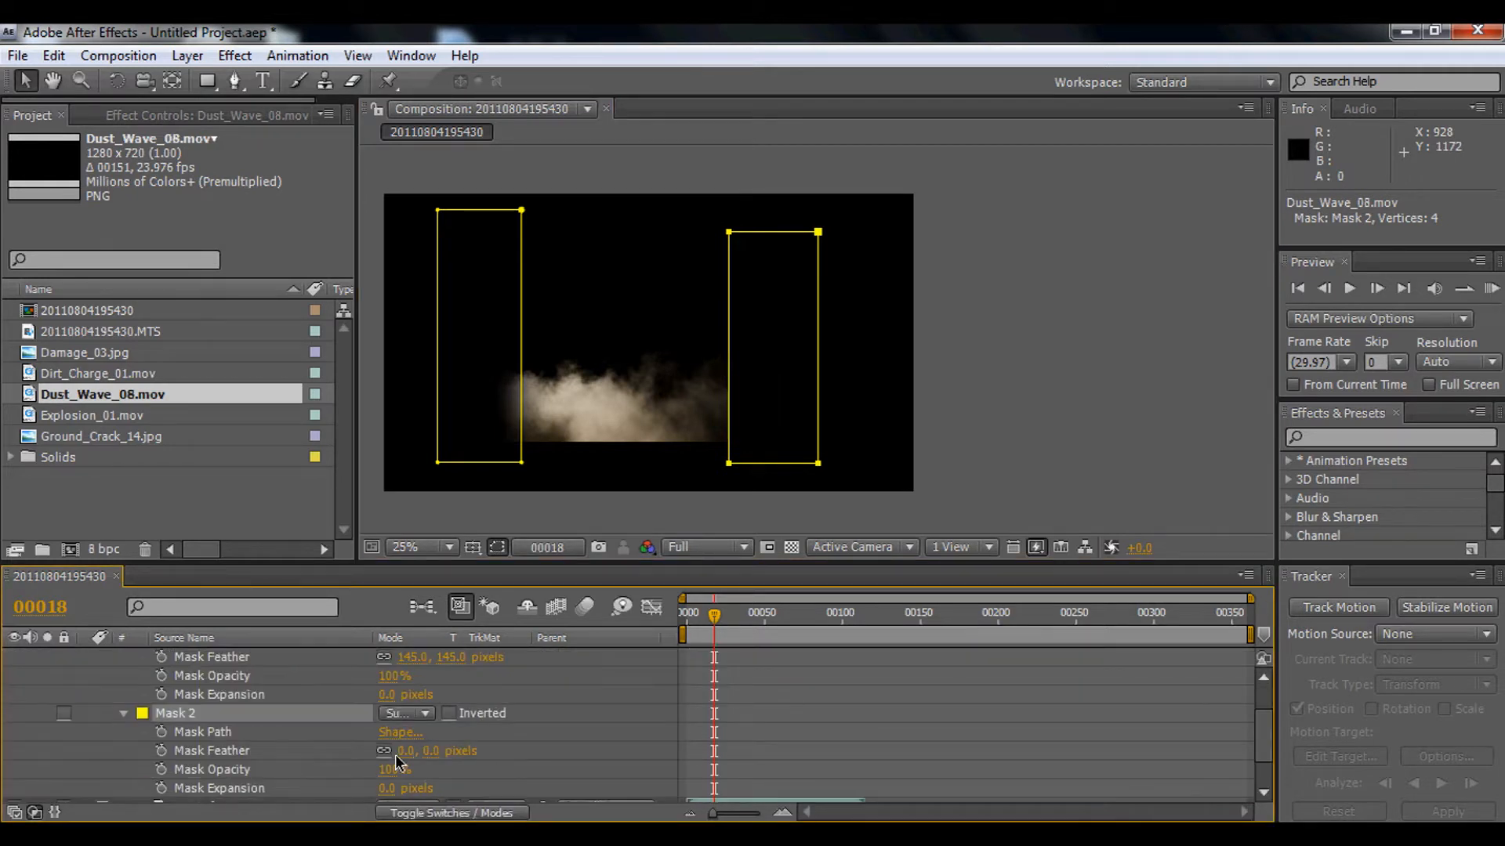
click(496, 550)
drag(432, 751, 554, 742)
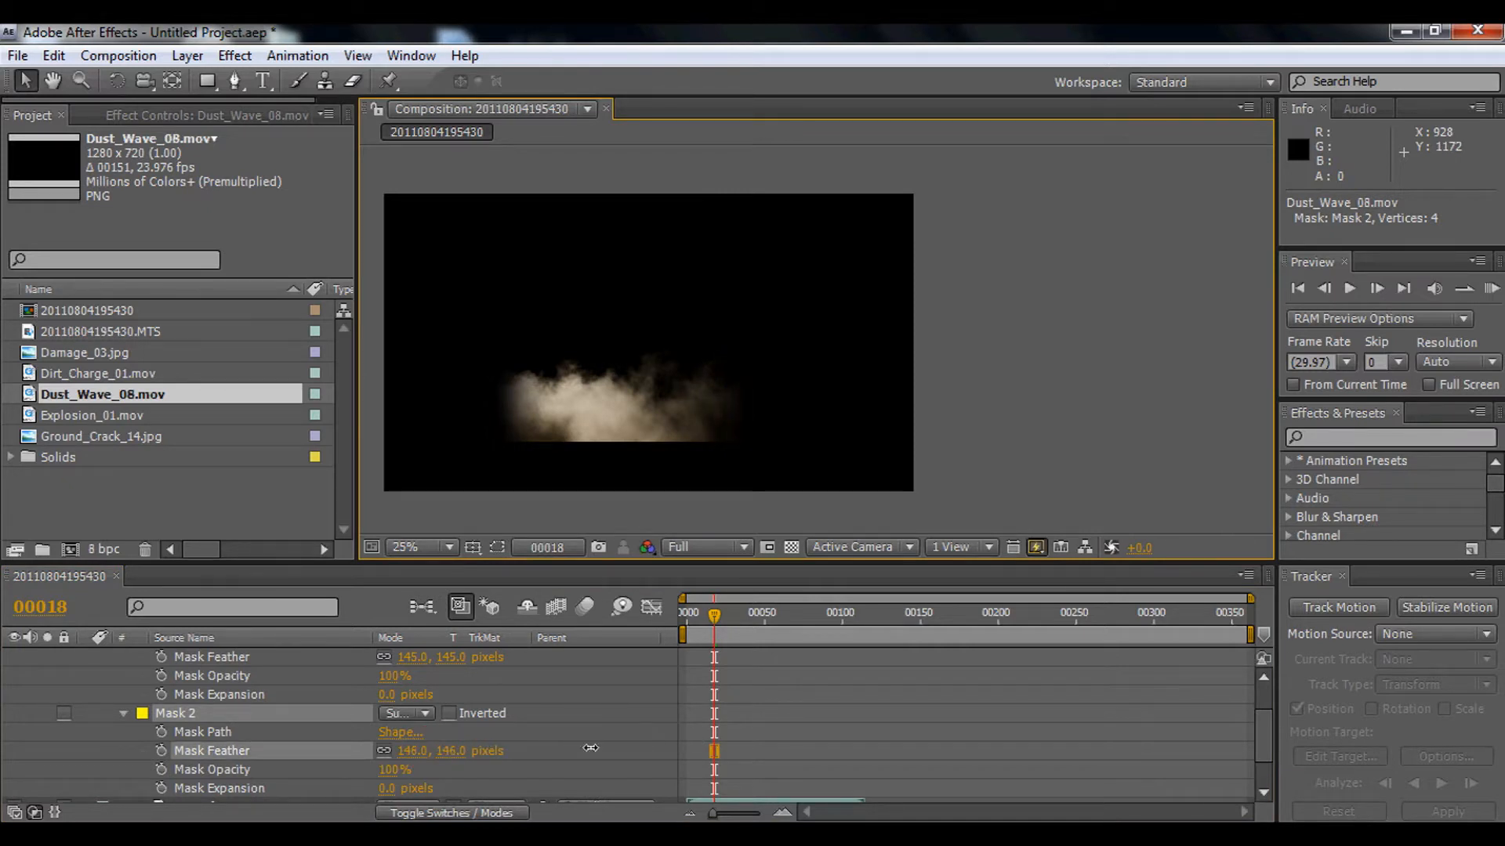
scroll(325, 695, up, 3)
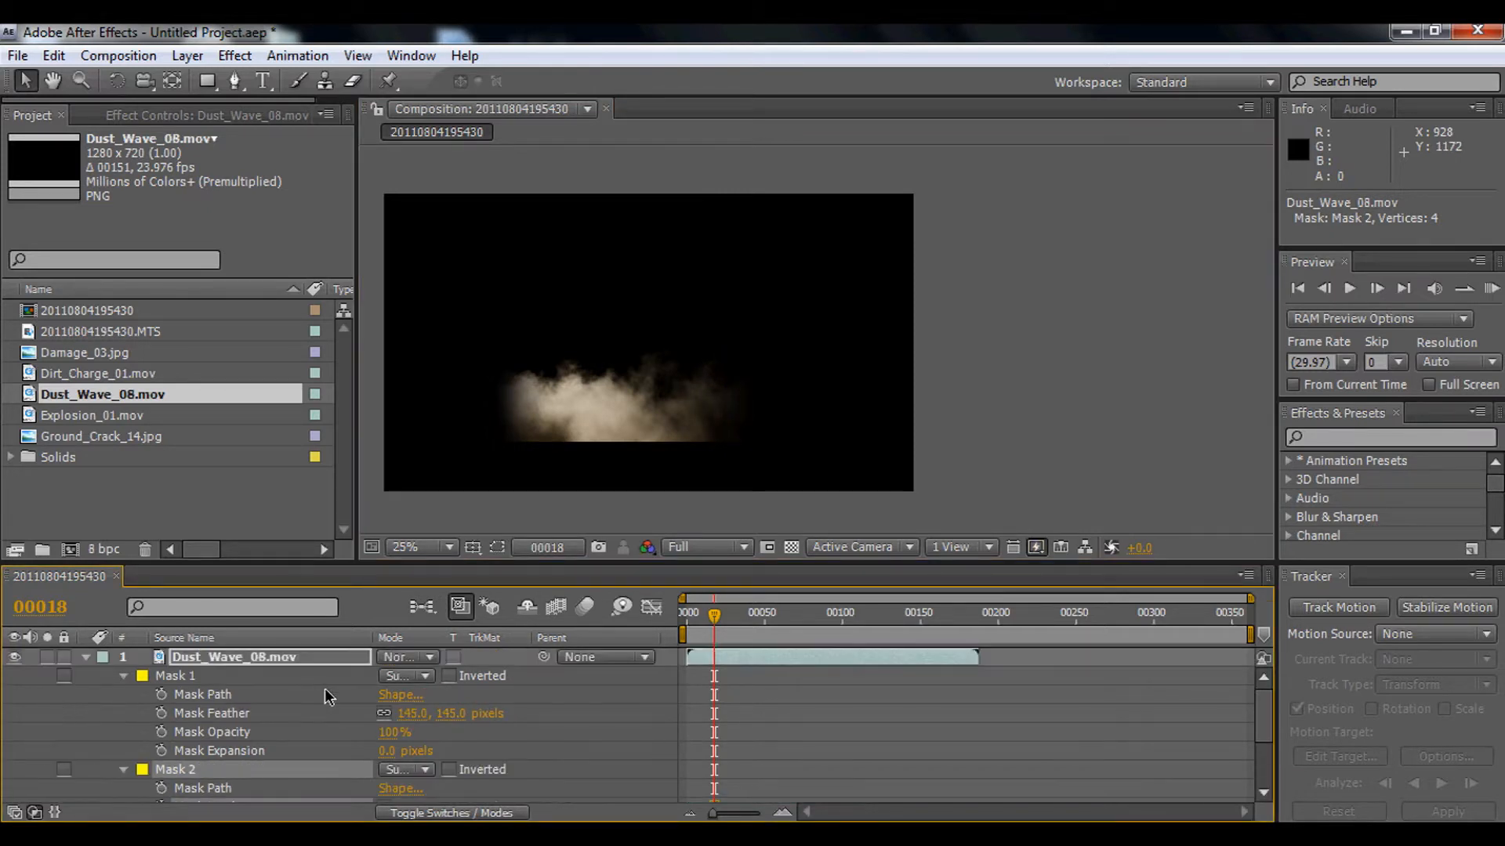
click(86, 656)
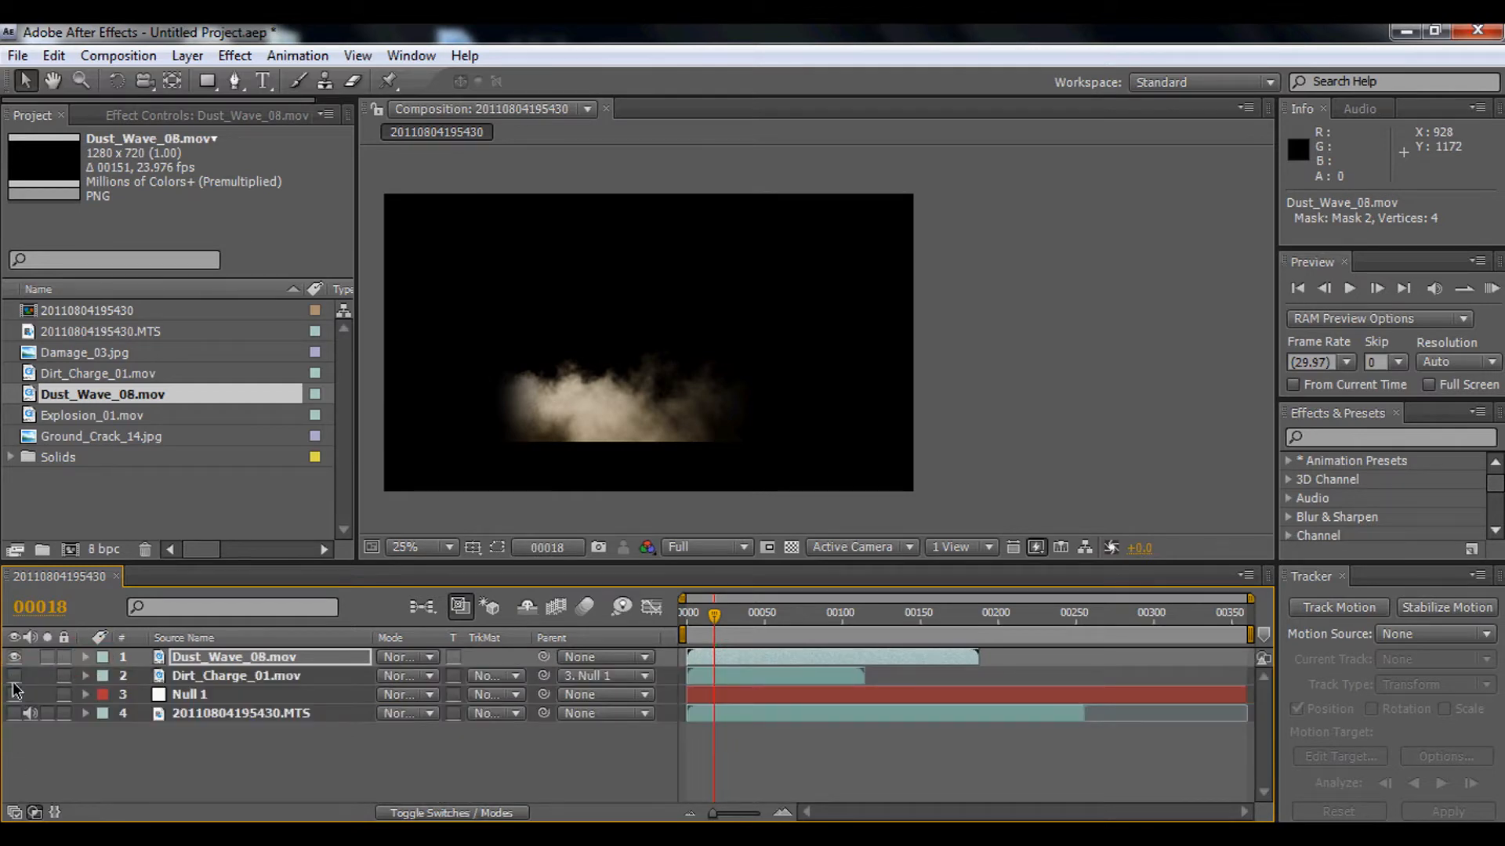
Make the hidden layers visible again and move the dust wave clip to about 1300, 644 over the explosion.
drag(15, 676, 14, 713)
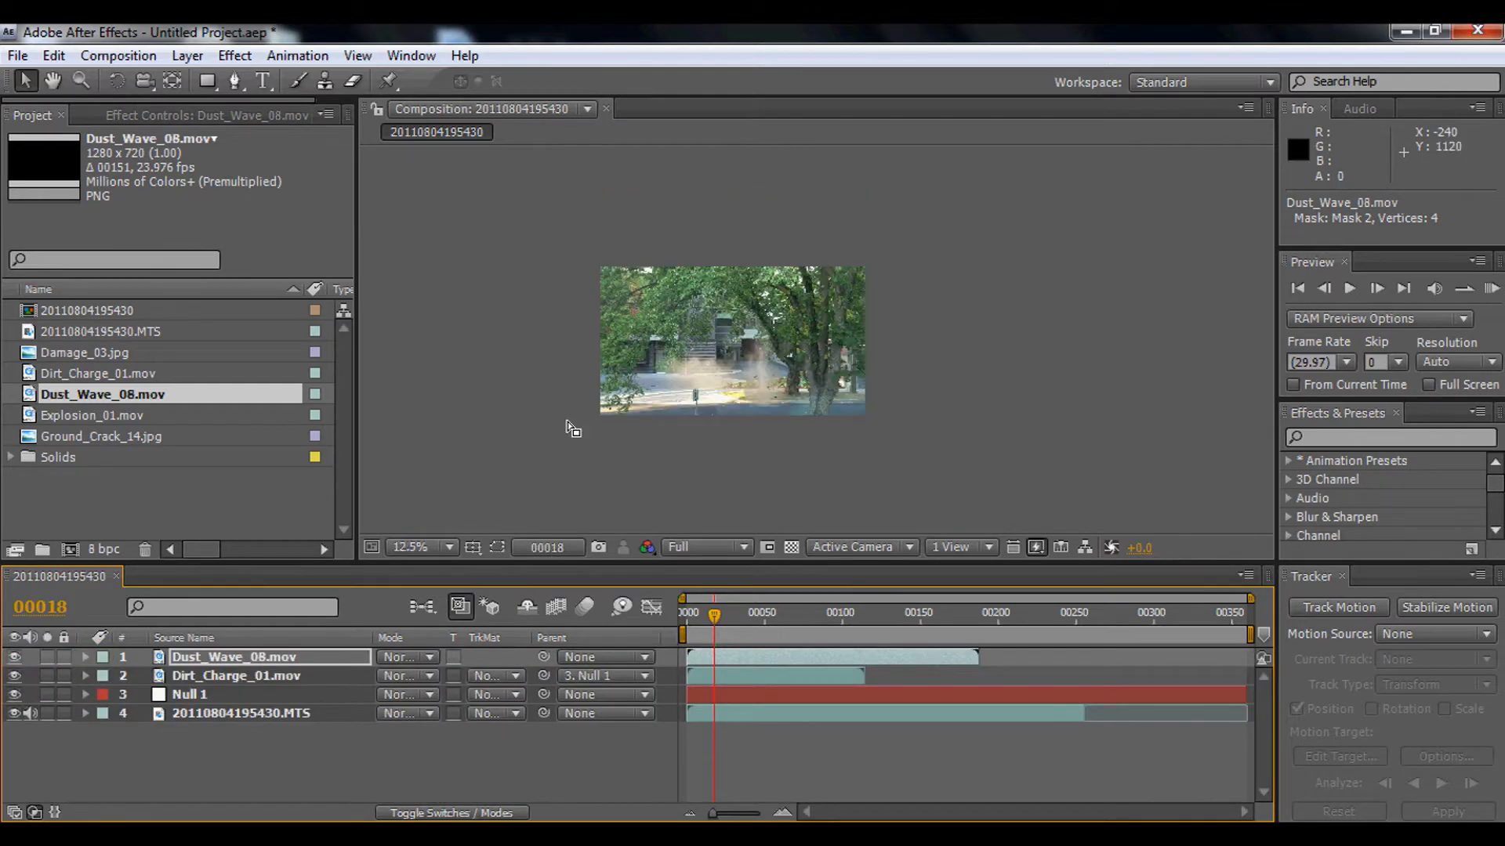
drag(577, 392, 680, 417)
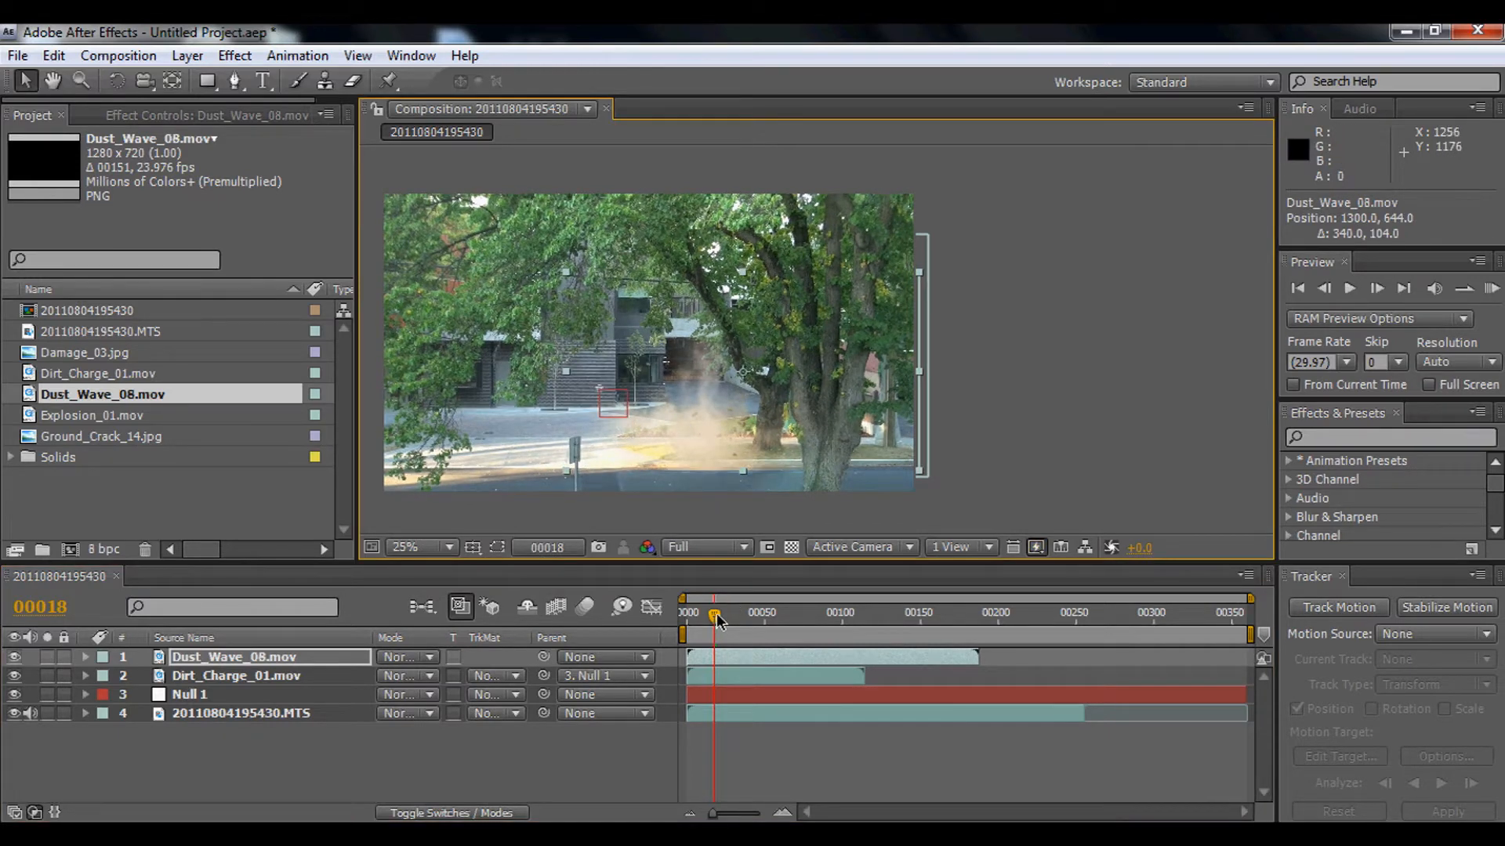
At frame 9, widen the dust wave clip and reposition it to about 1288, 660 around the explosion.
drag(732, 619, 702, 635)
scroll(712, 411, down, 1)
scroll(711, 410, up, 1)
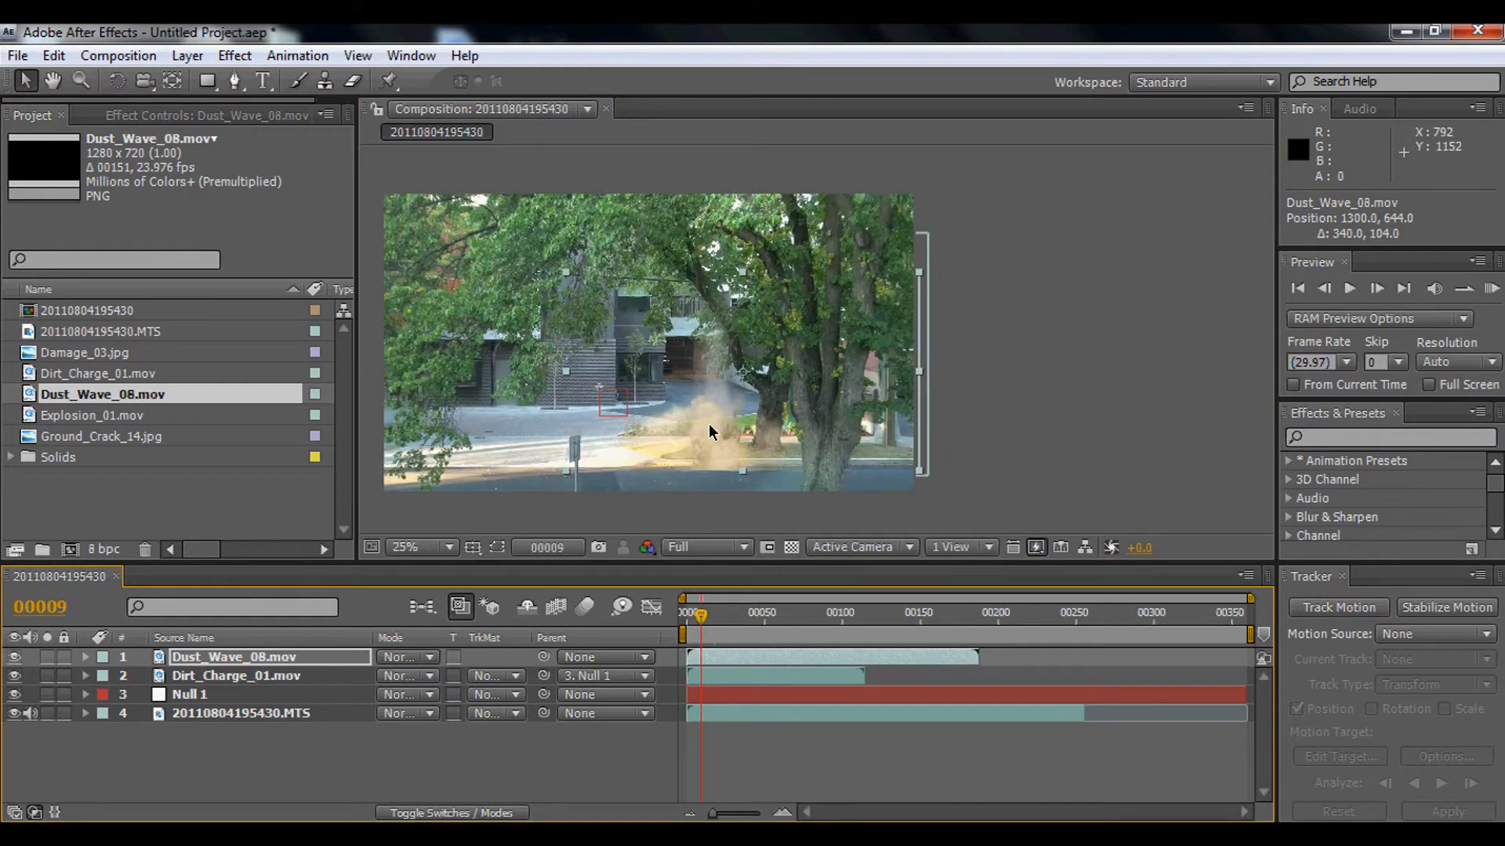
key(space)
drag(641, 440, 641, 412)
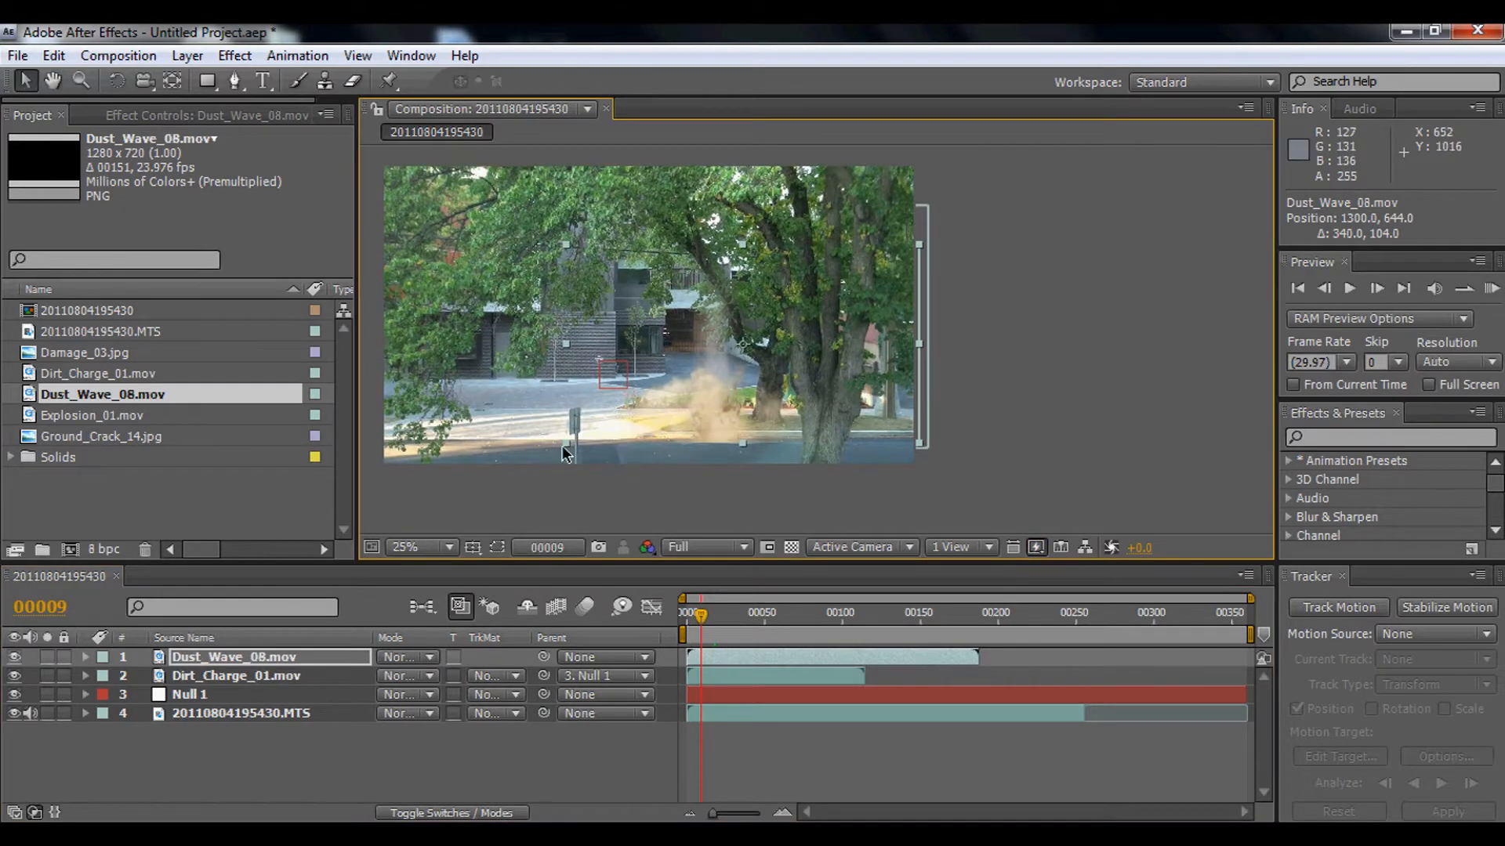
drag(567, 445, 451, 442)
drag(742, 393, 736, 397)
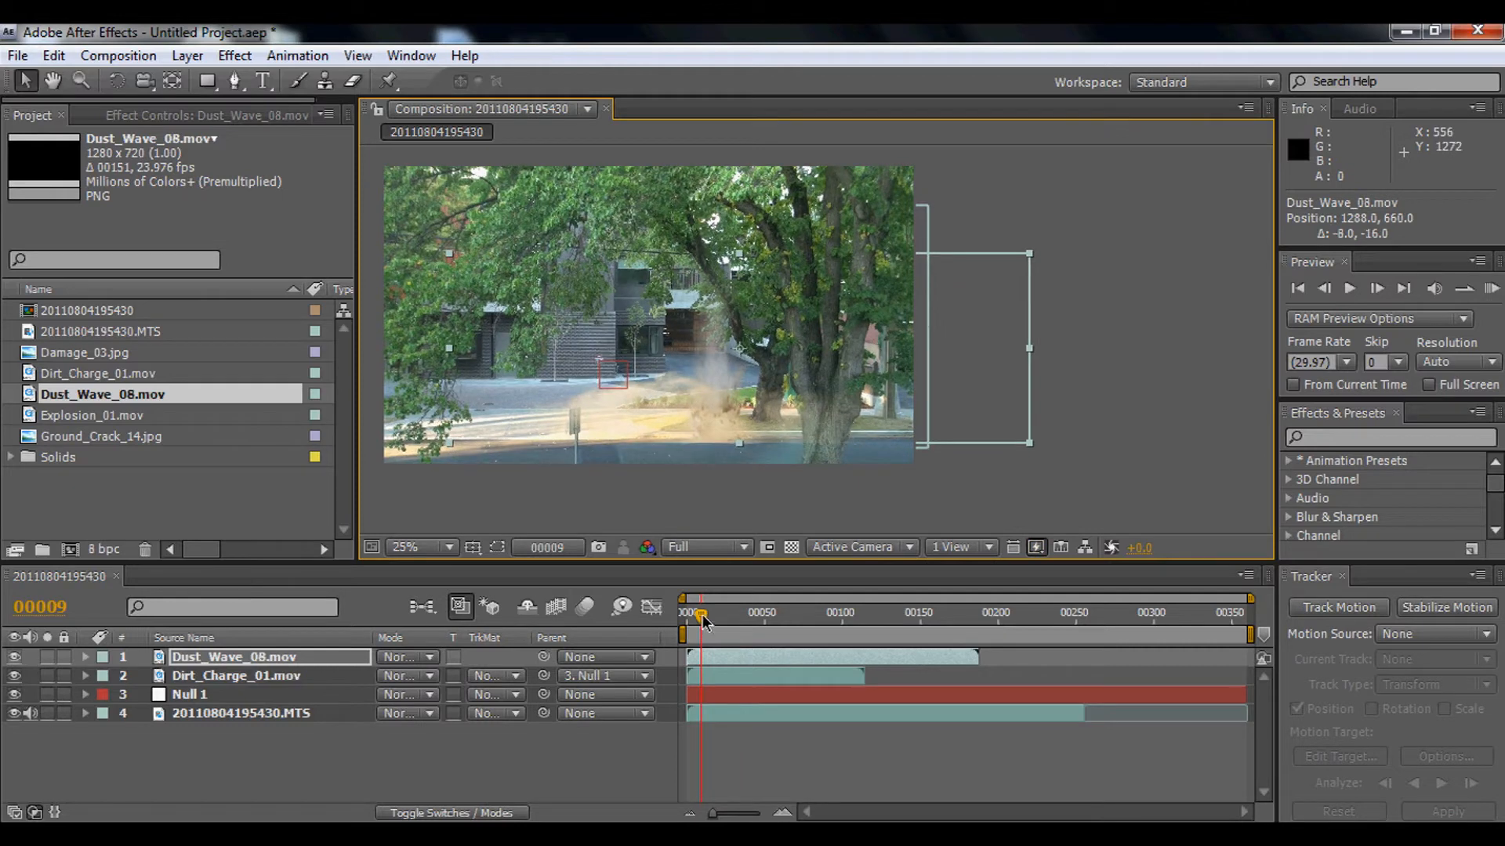
Parent the Dust_Wave_08.mov layer to Null 1, scrub through the footage to check it and return to the first frame.
drag(703, 623, 694, 619)
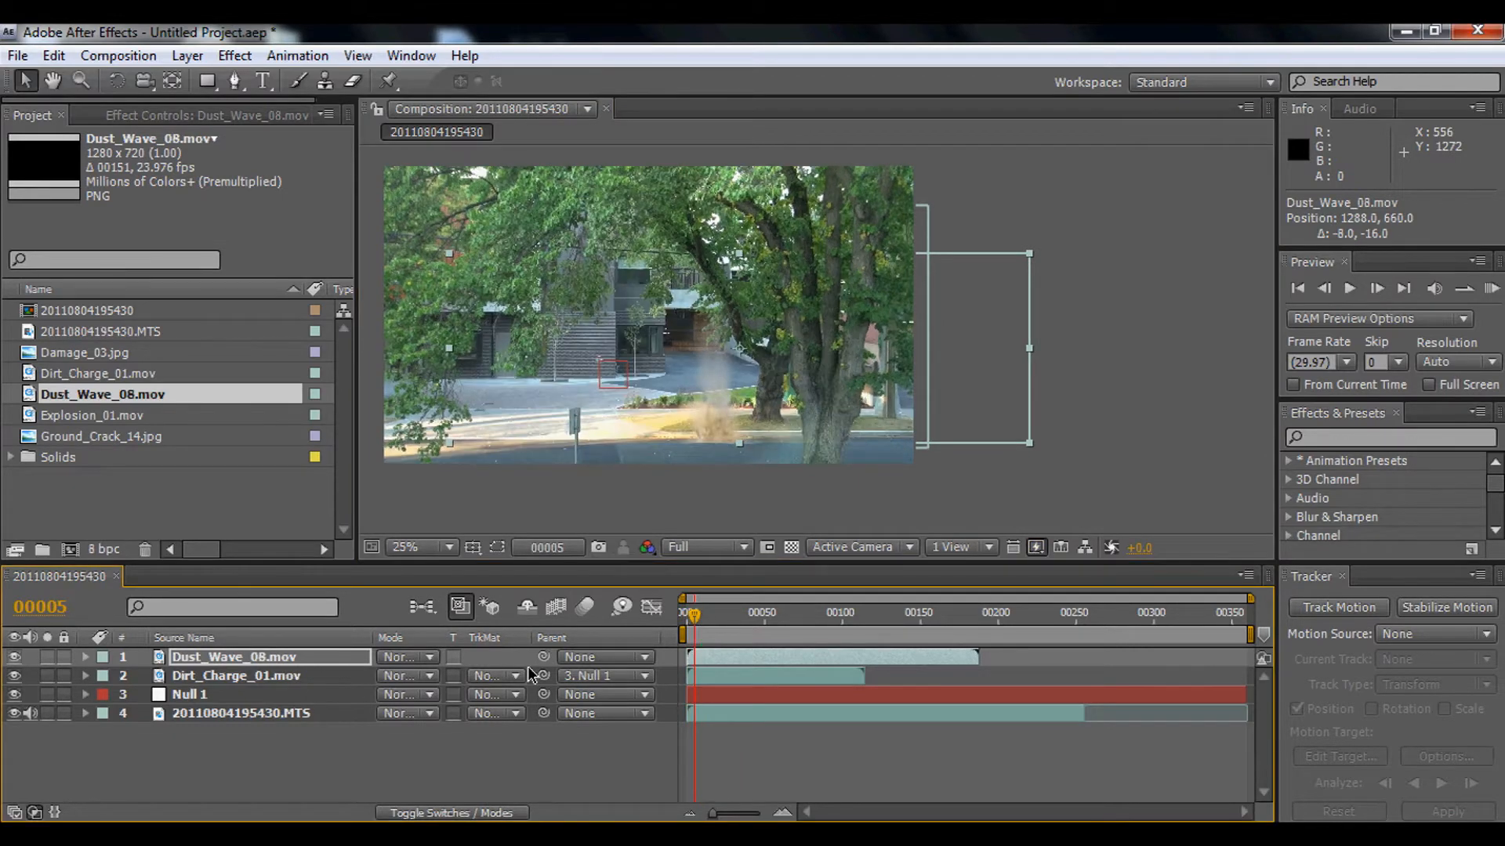
drag(547, 661, 270, 694)
drag(694, 620, 724, 619)
drag(739, 613, 687, 631)
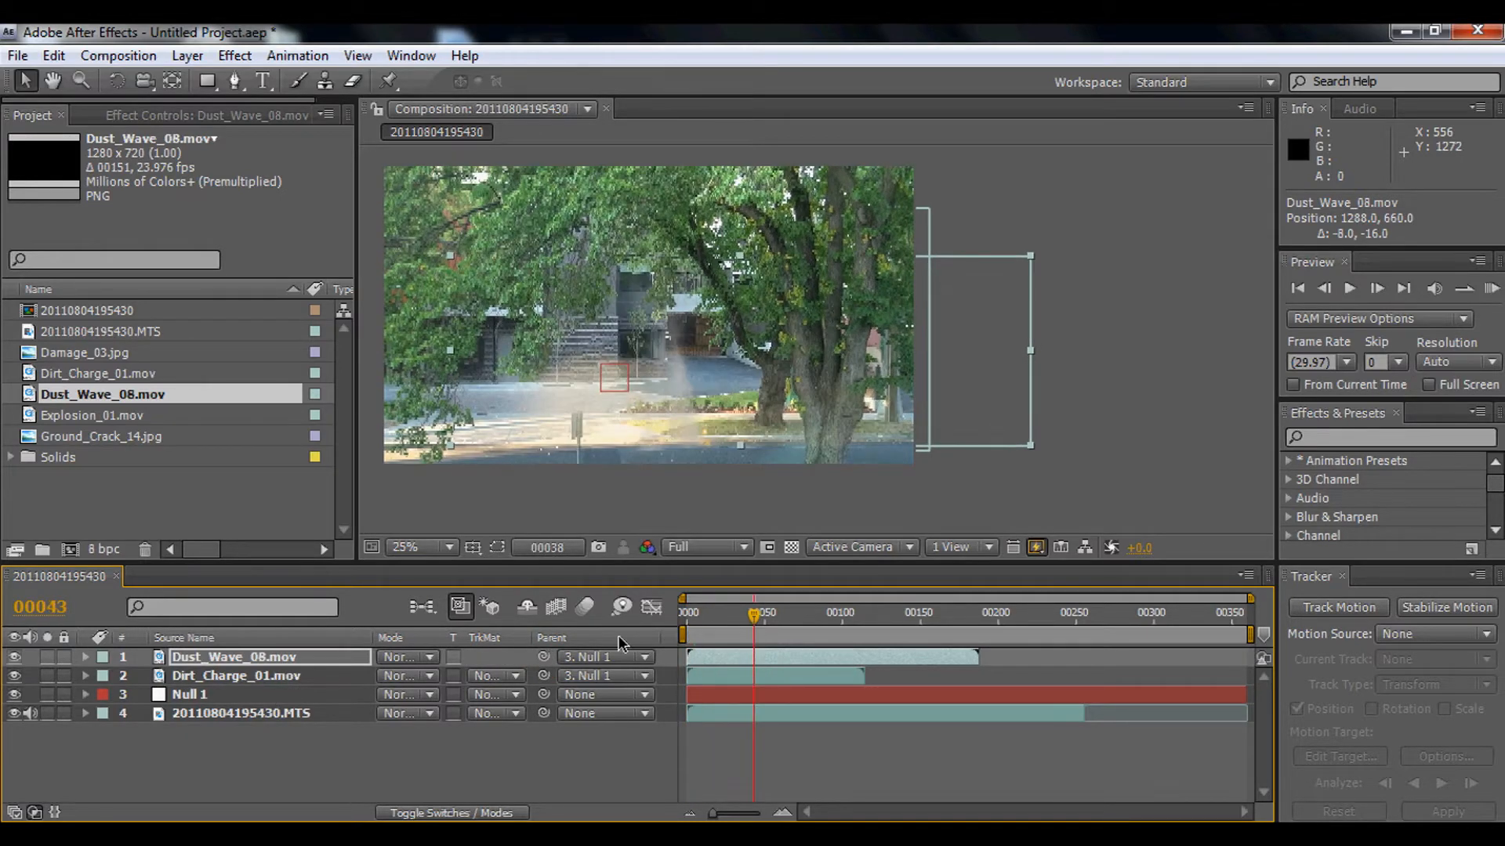
key(Home)
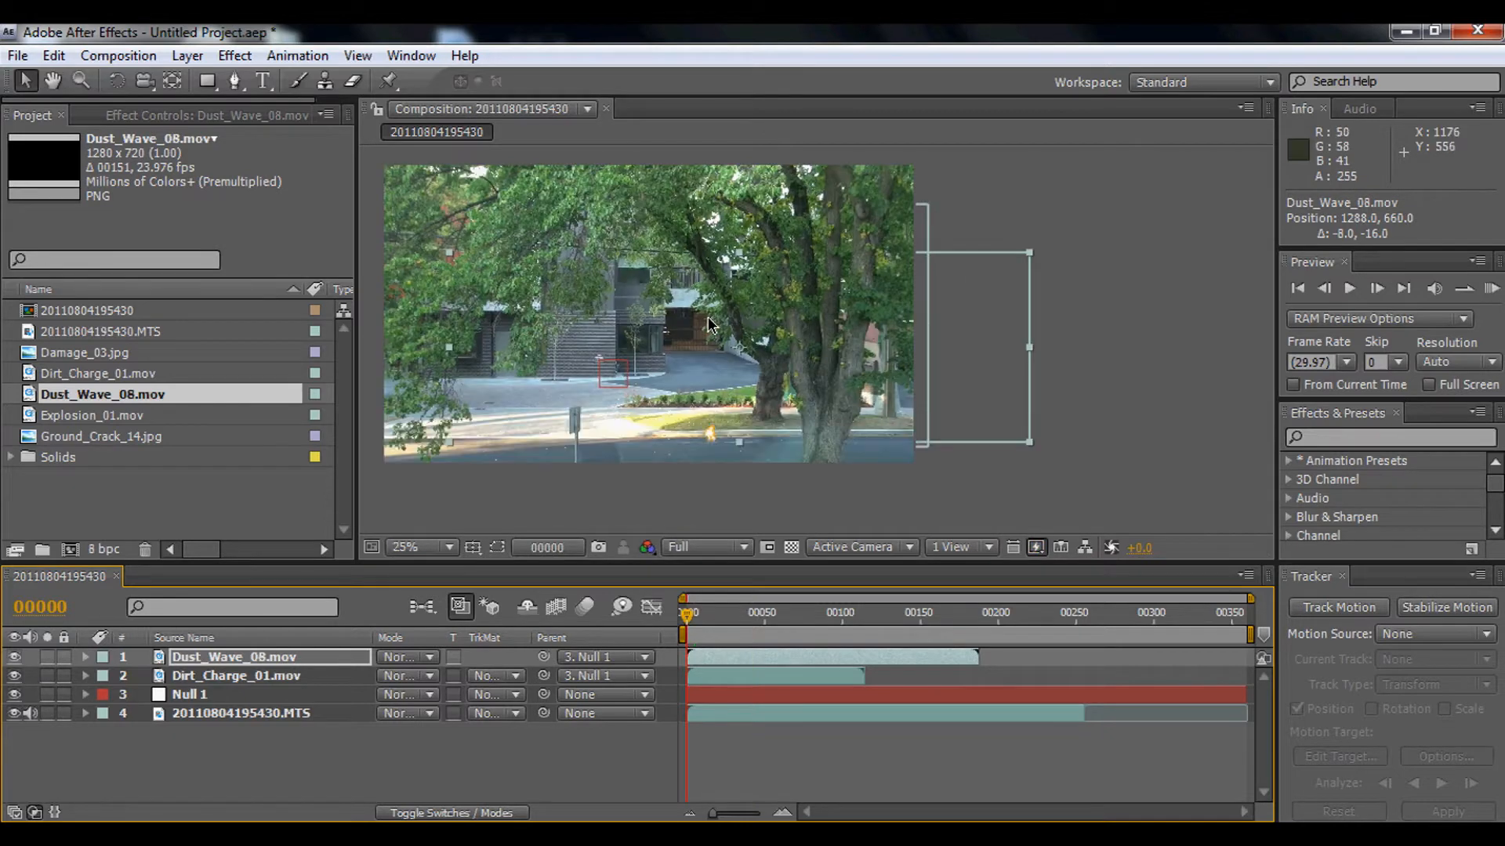
key(h)
drag(709, 323, 766, 384)
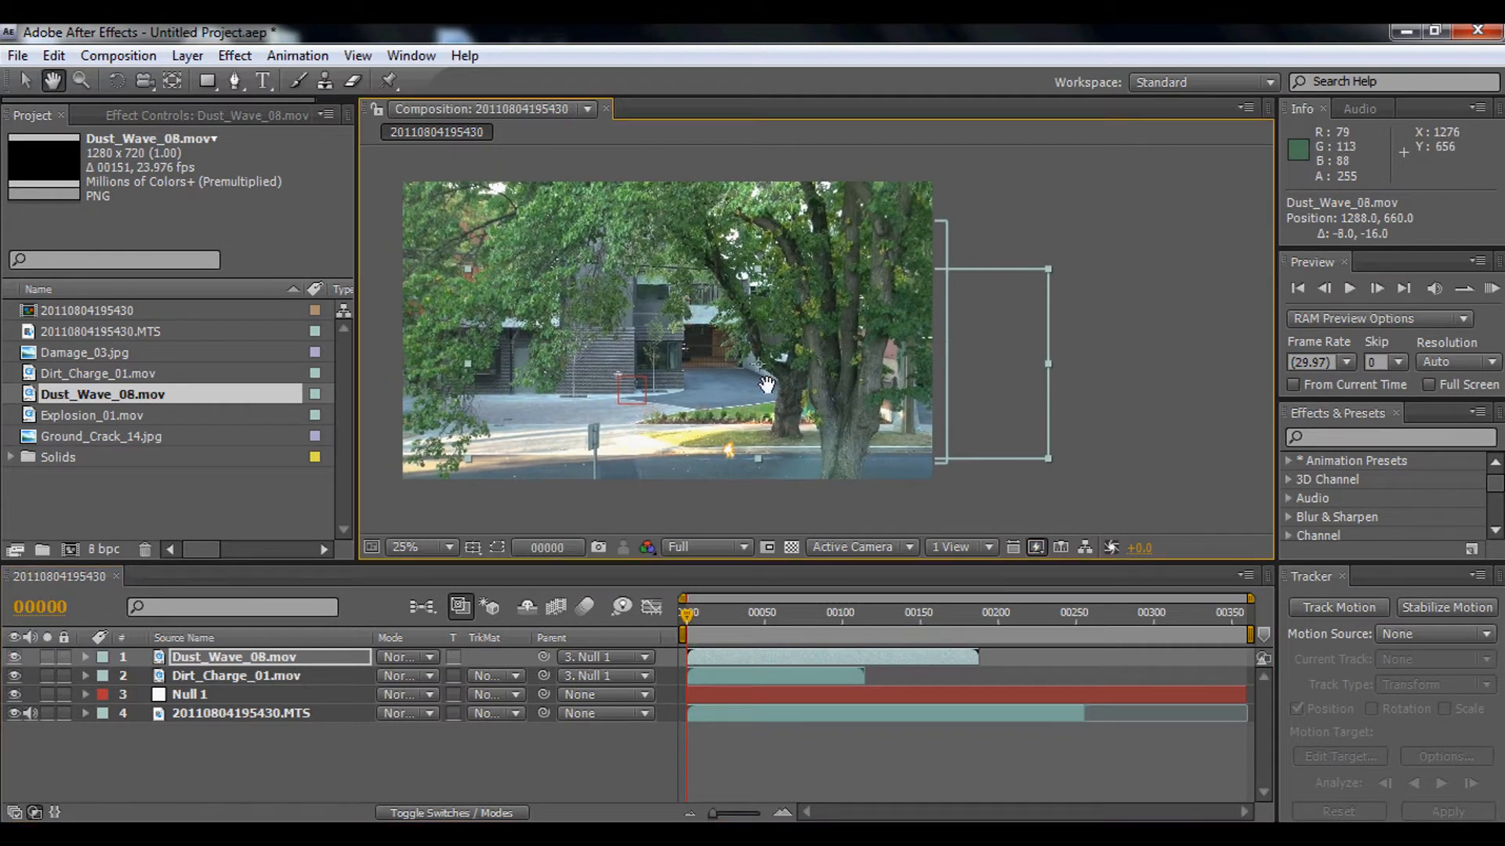
key(v)
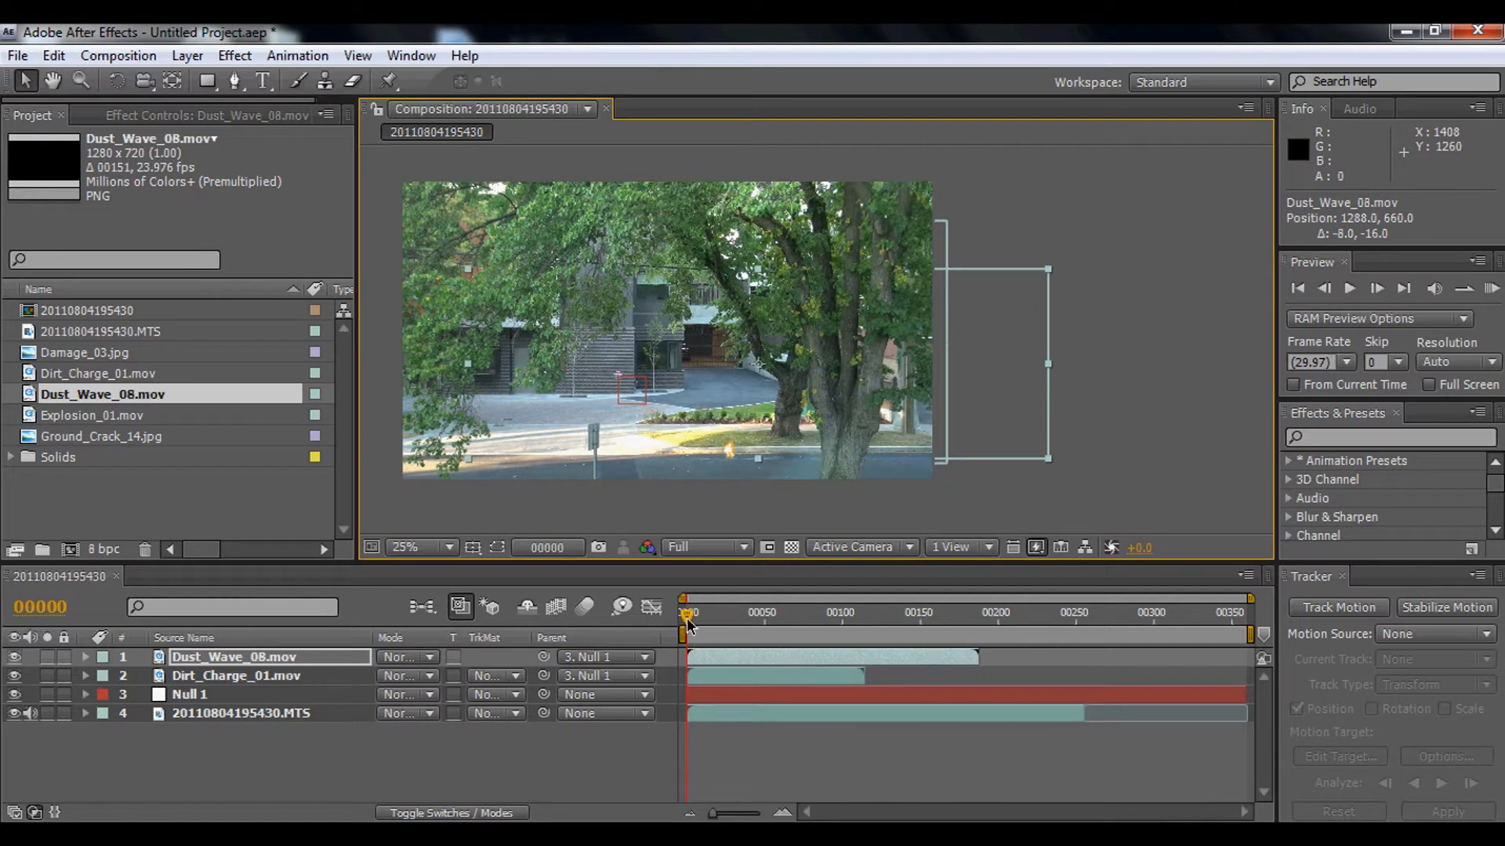
Add Ground_Crack_14.jpg as the top layer, starting at about frame 5.
drag(689, 623, 695, 624)
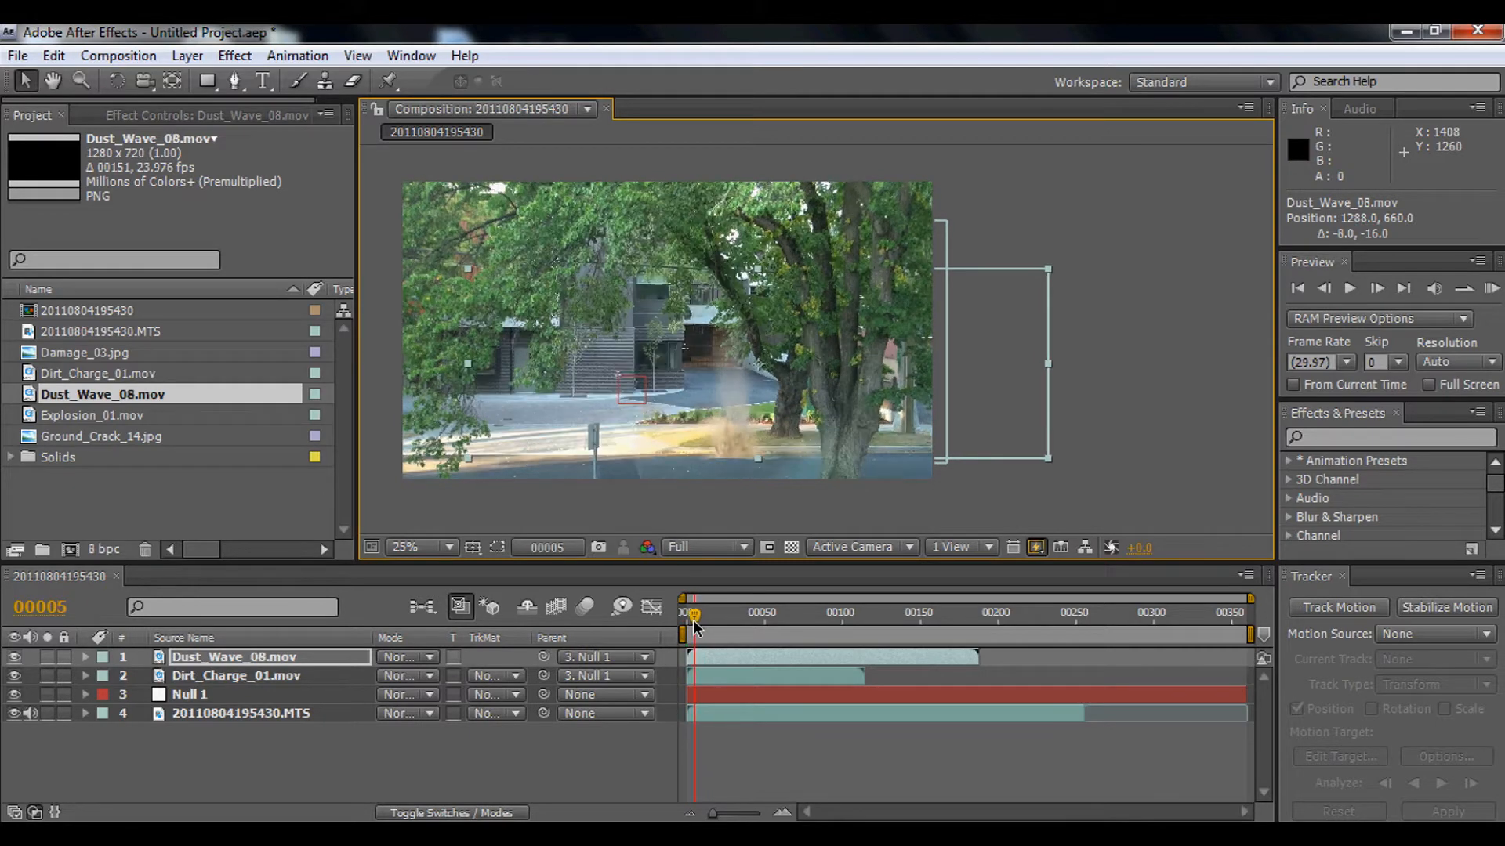
click(148, 518)
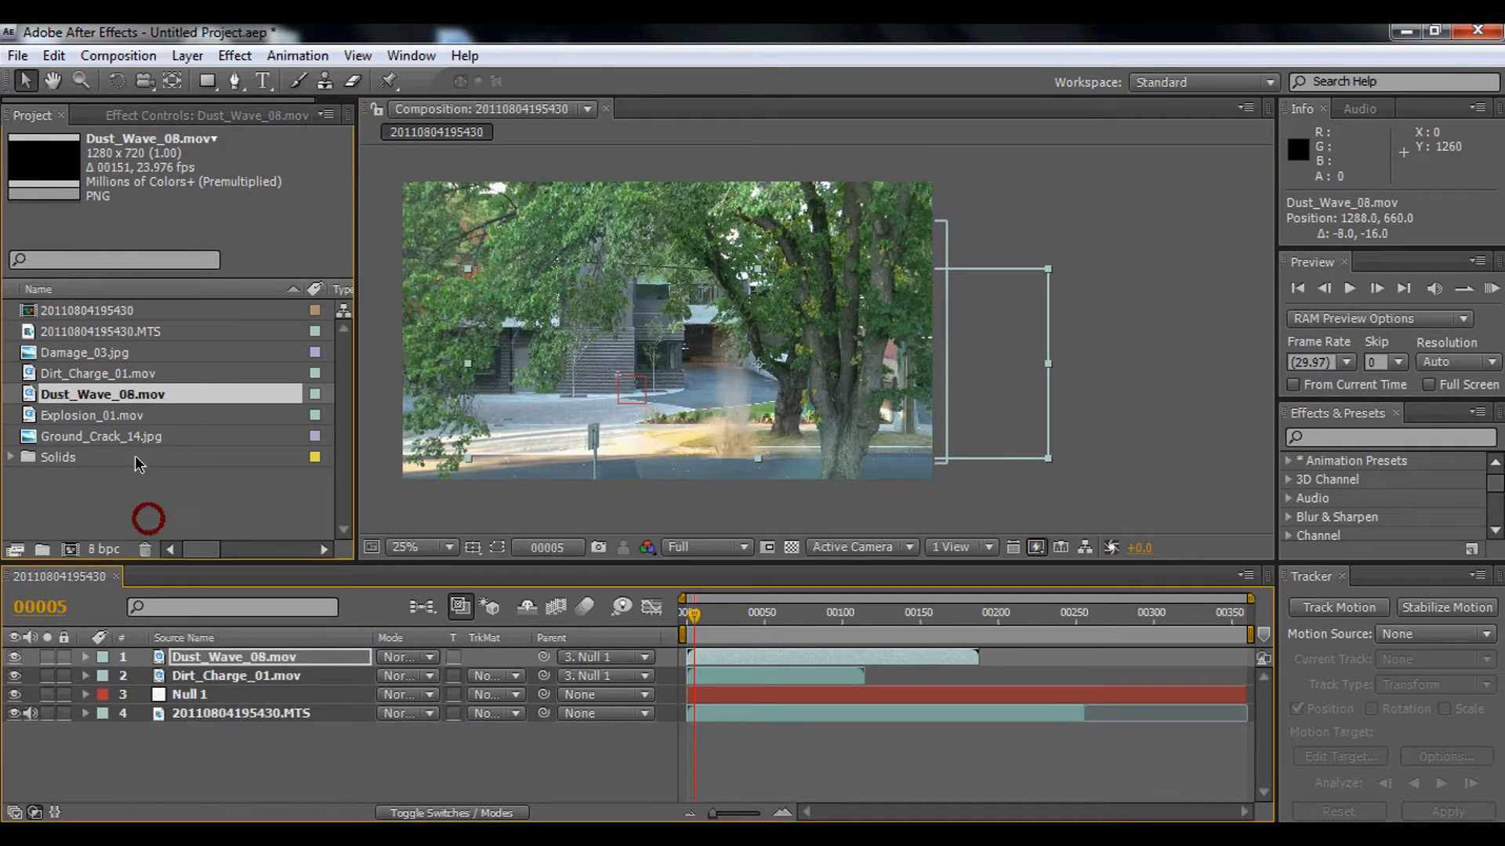
drag(98, 443, 695, 658)
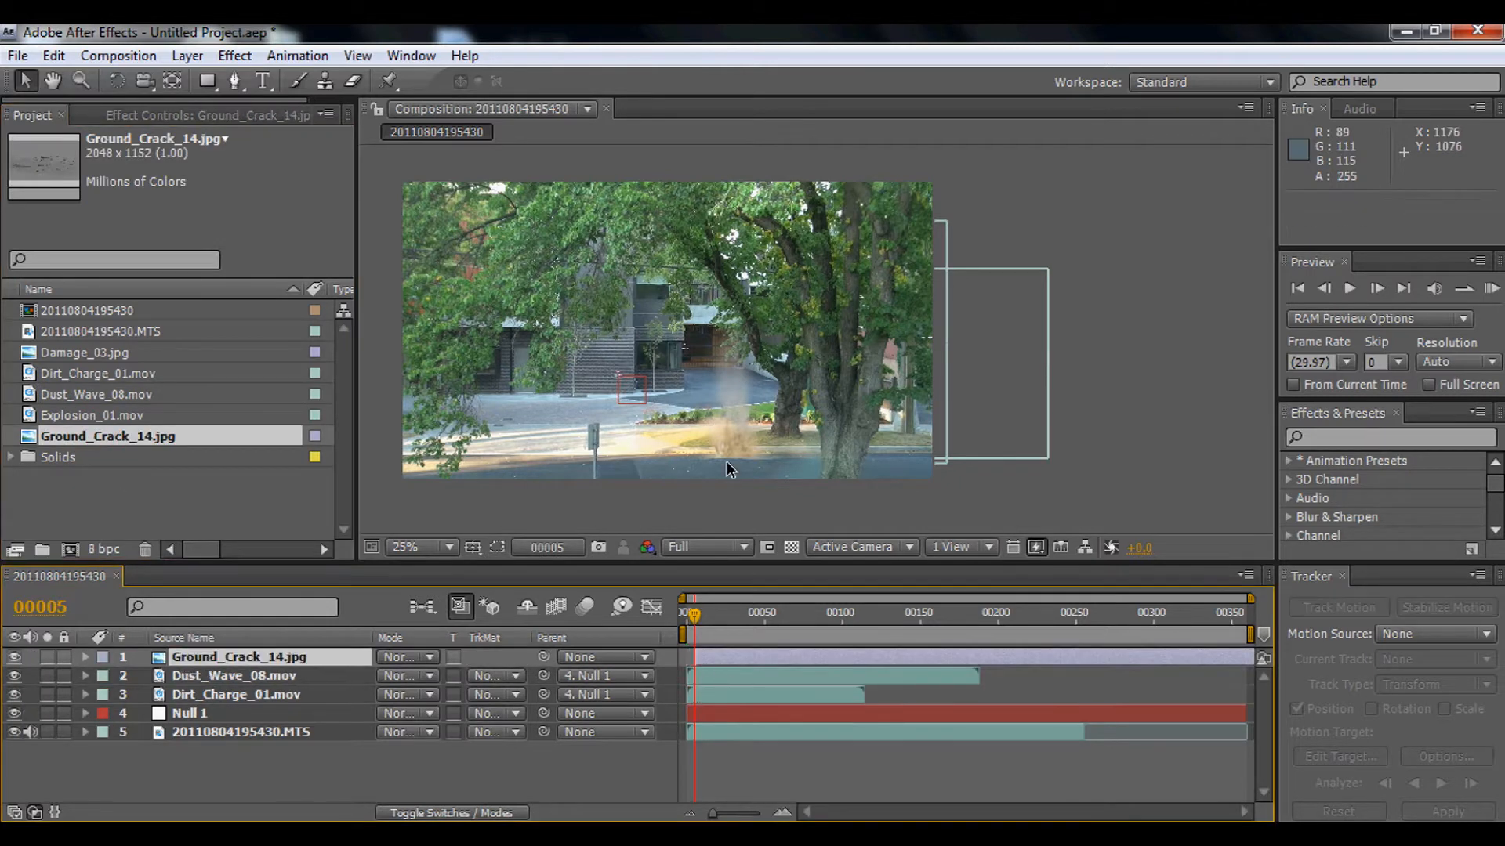
click(713, 657)
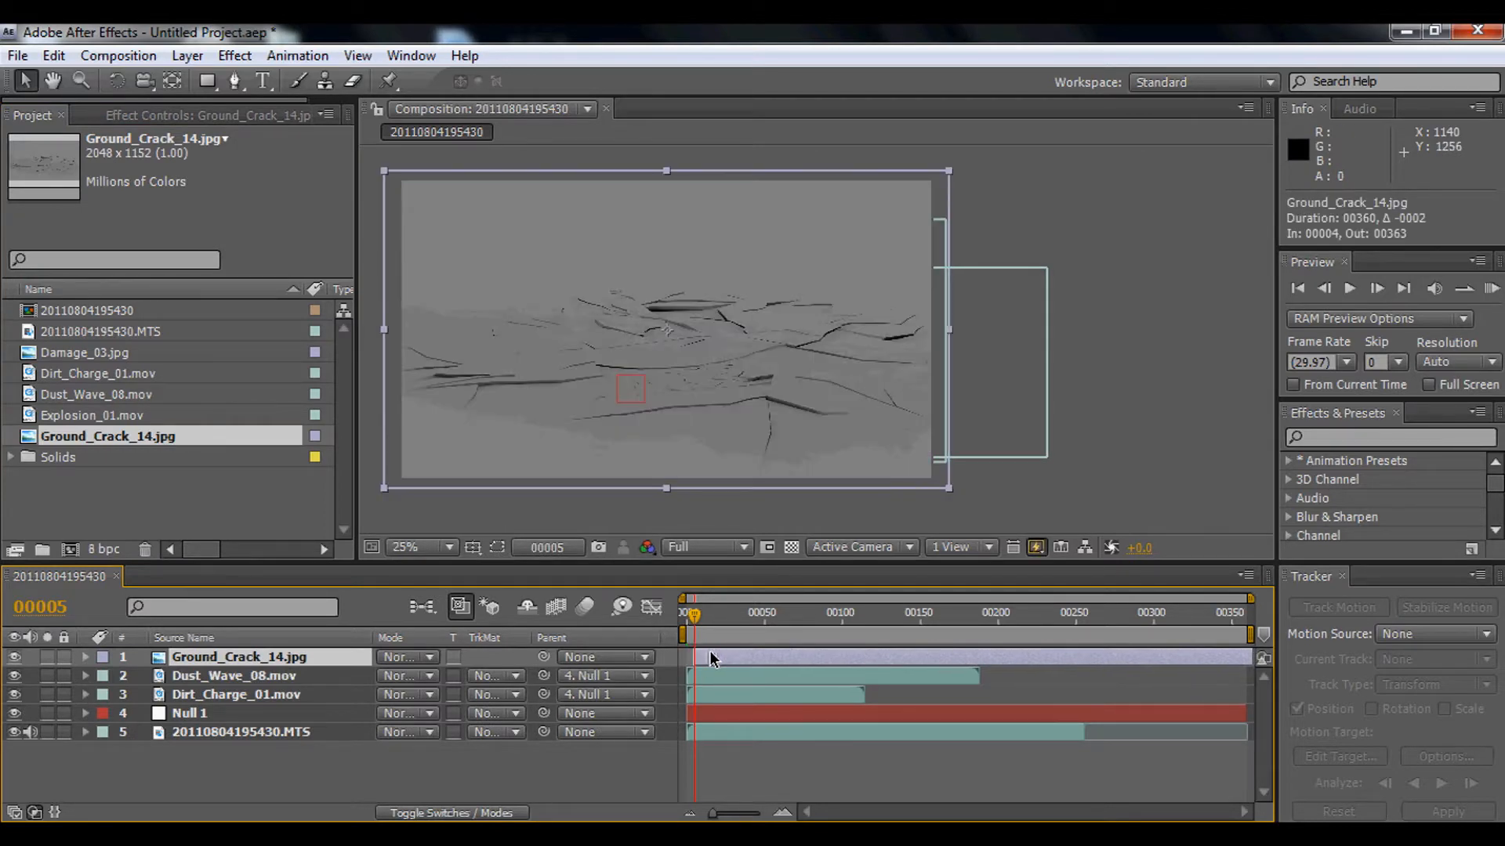
Move the ground crack image to about 896, 528 and set its blending mode to Overlay.
mouse_move(669, 373)
mouse_down()
mouse_move(658, 390)
mouse_move(650, 376)
mouse_up()
right_click(725, 375)
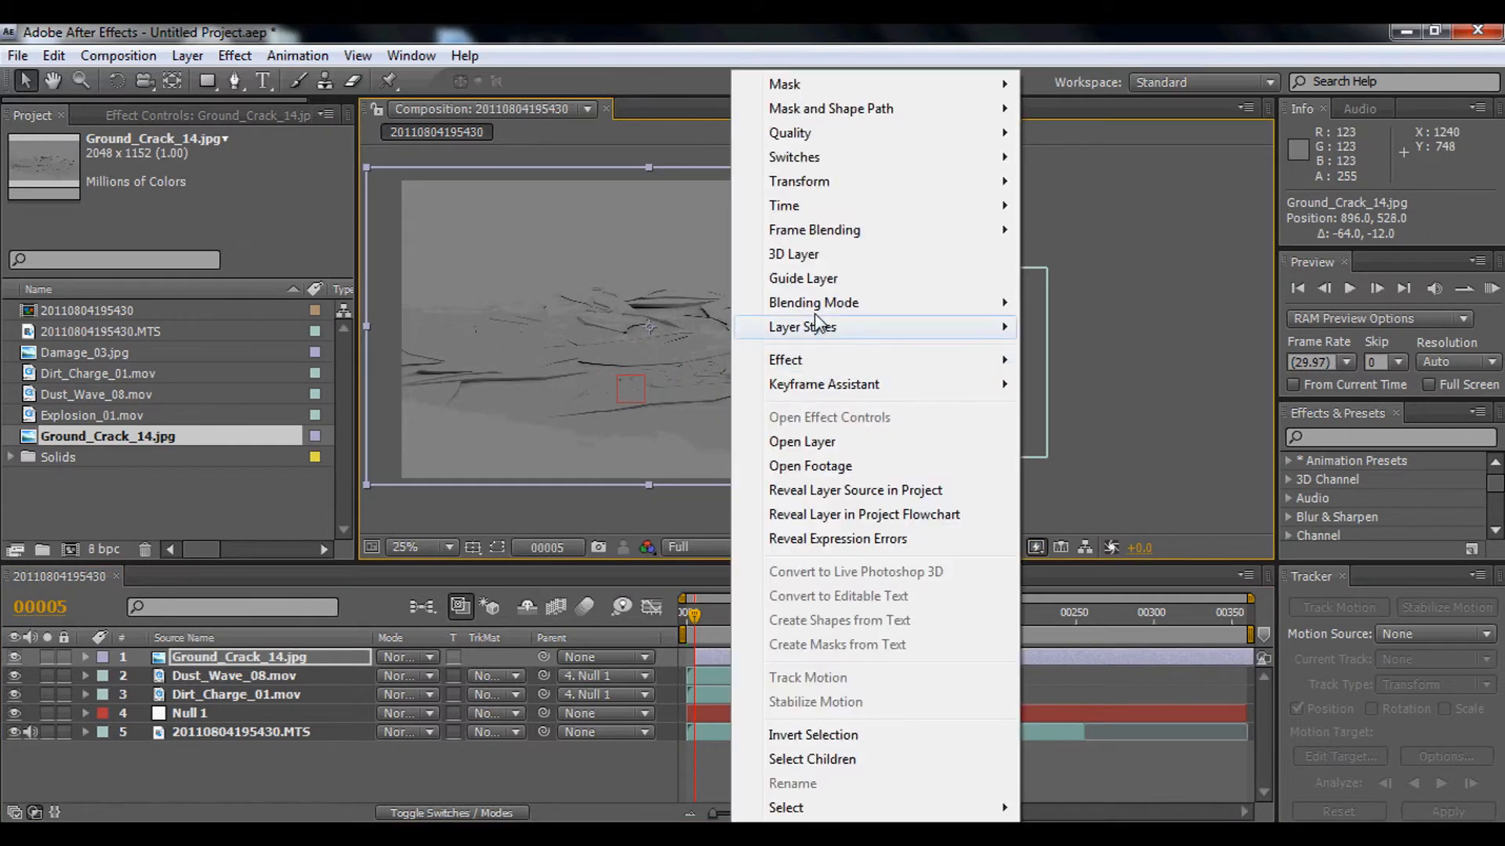
mouse_move(815, 312)
click(1060, 550)
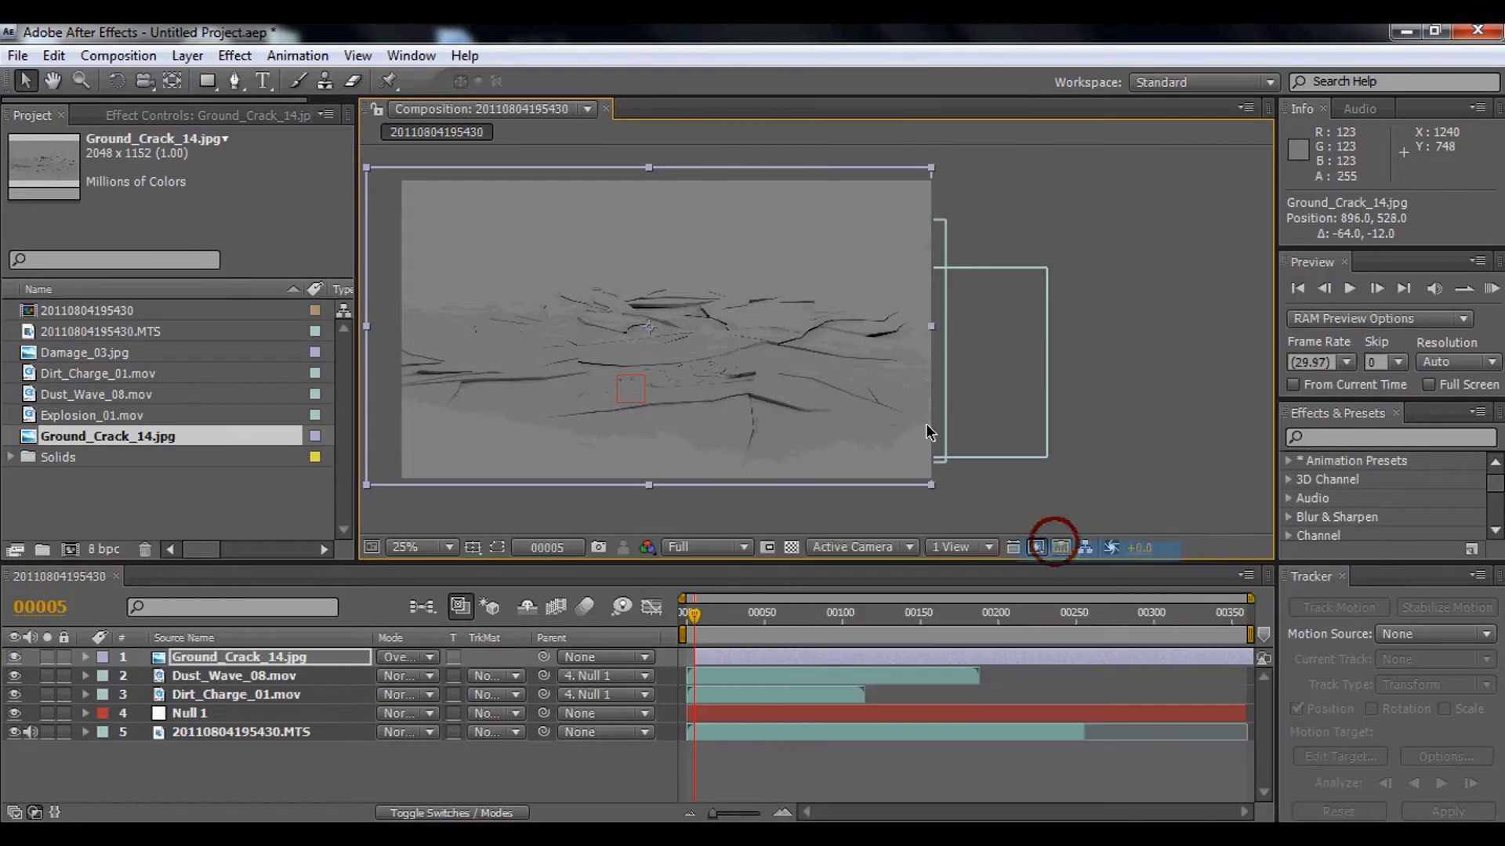
Shrink and flatten the ground crack image and place it on the road at about 1152, 984.
drag(732, 344, 751, 434)
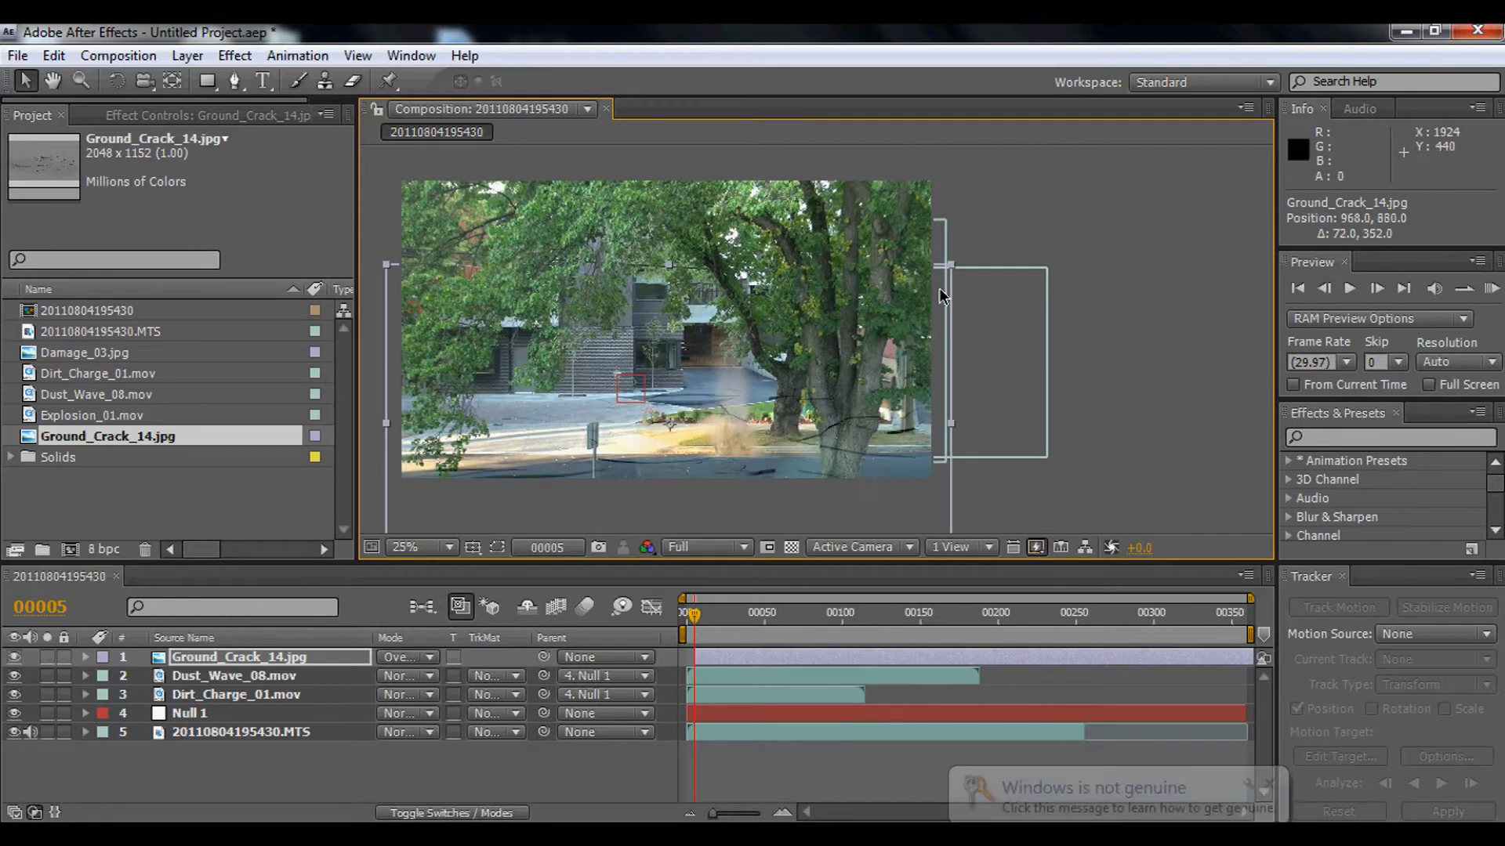
drag(953, 271, 884, 343)
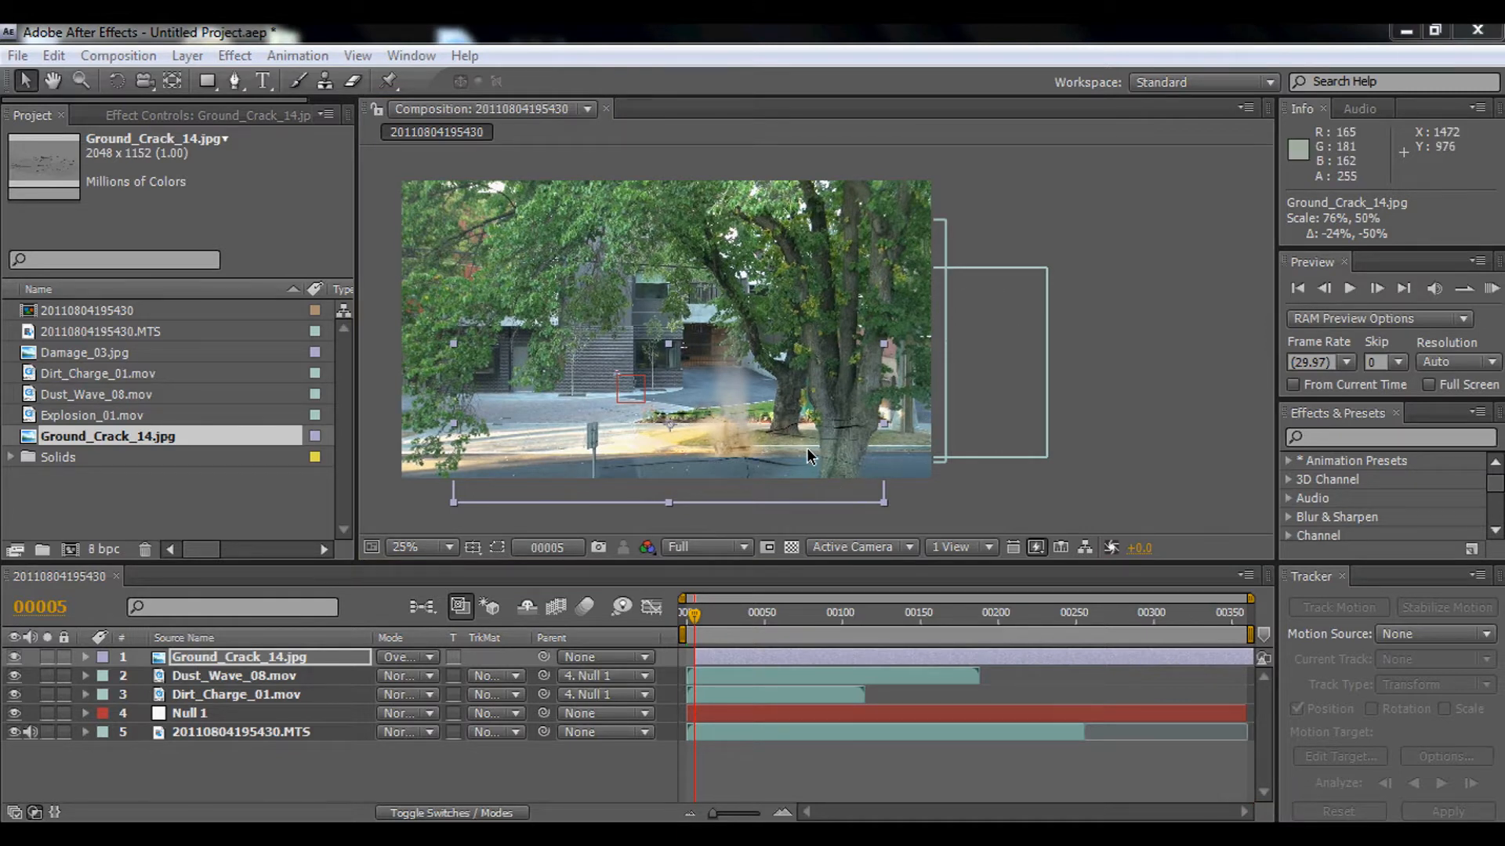
drag(883, 504, 747, 311)
key(period)
key(space)
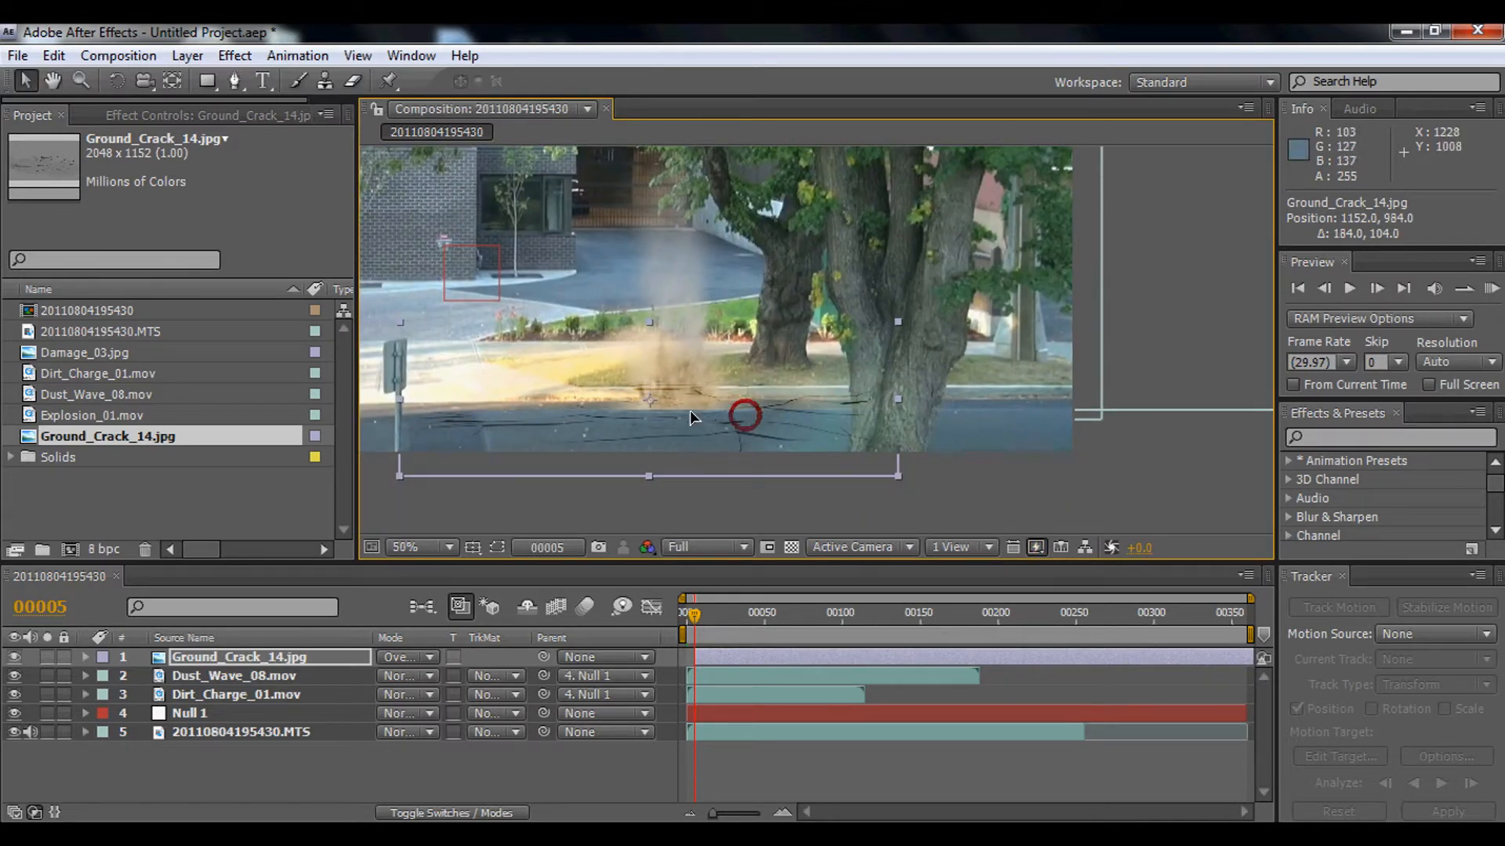
Shift the ground crack to about 1052, 978 and change its blending mode to Vivid Light.
drag(689, 411, 650, 406)
right_click(691, 401)
mouse_move(971, 306)
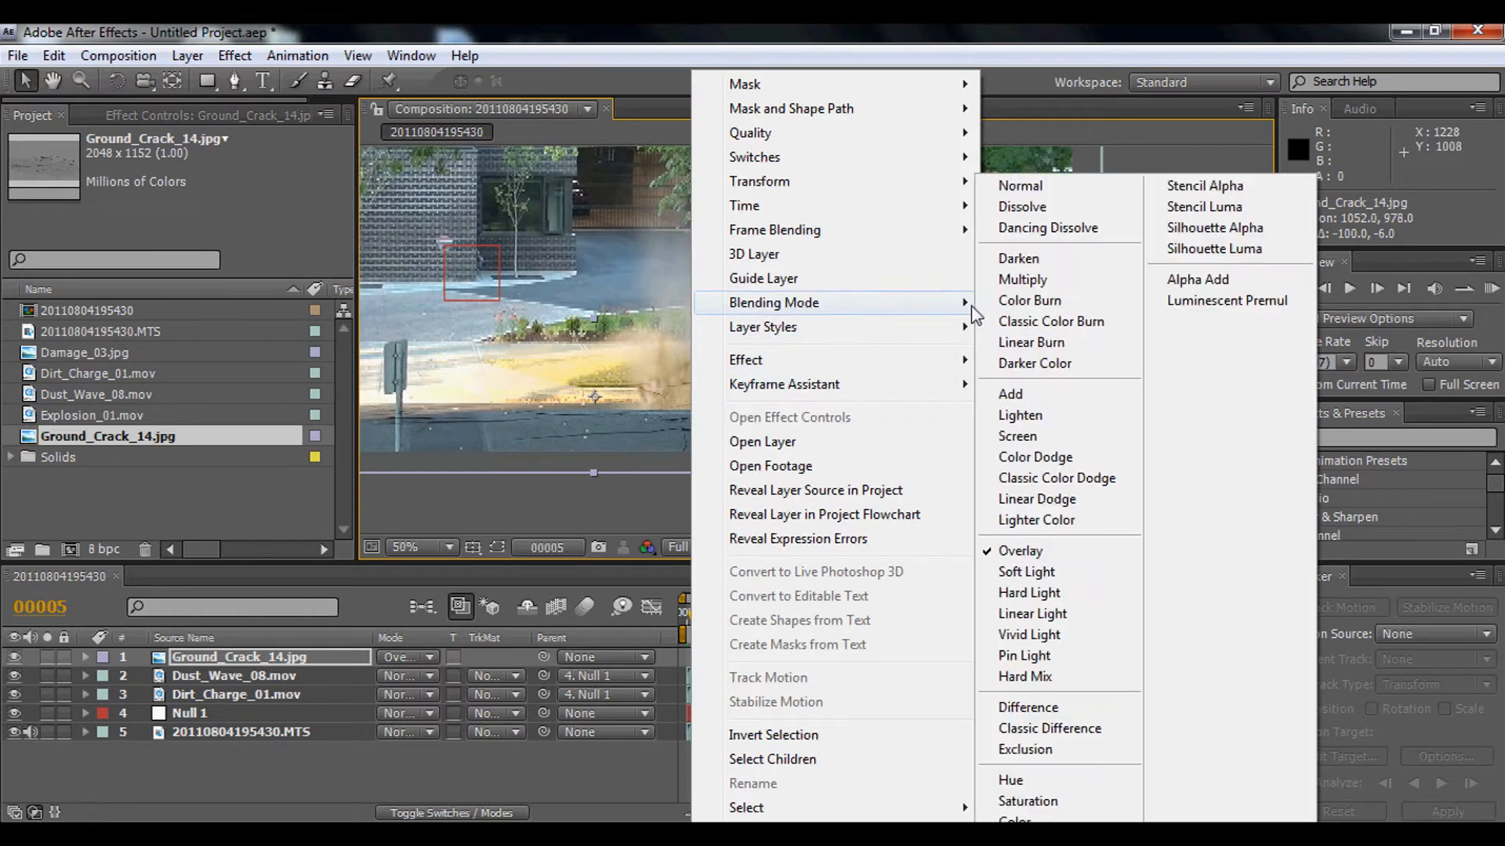
click(1085, 634)
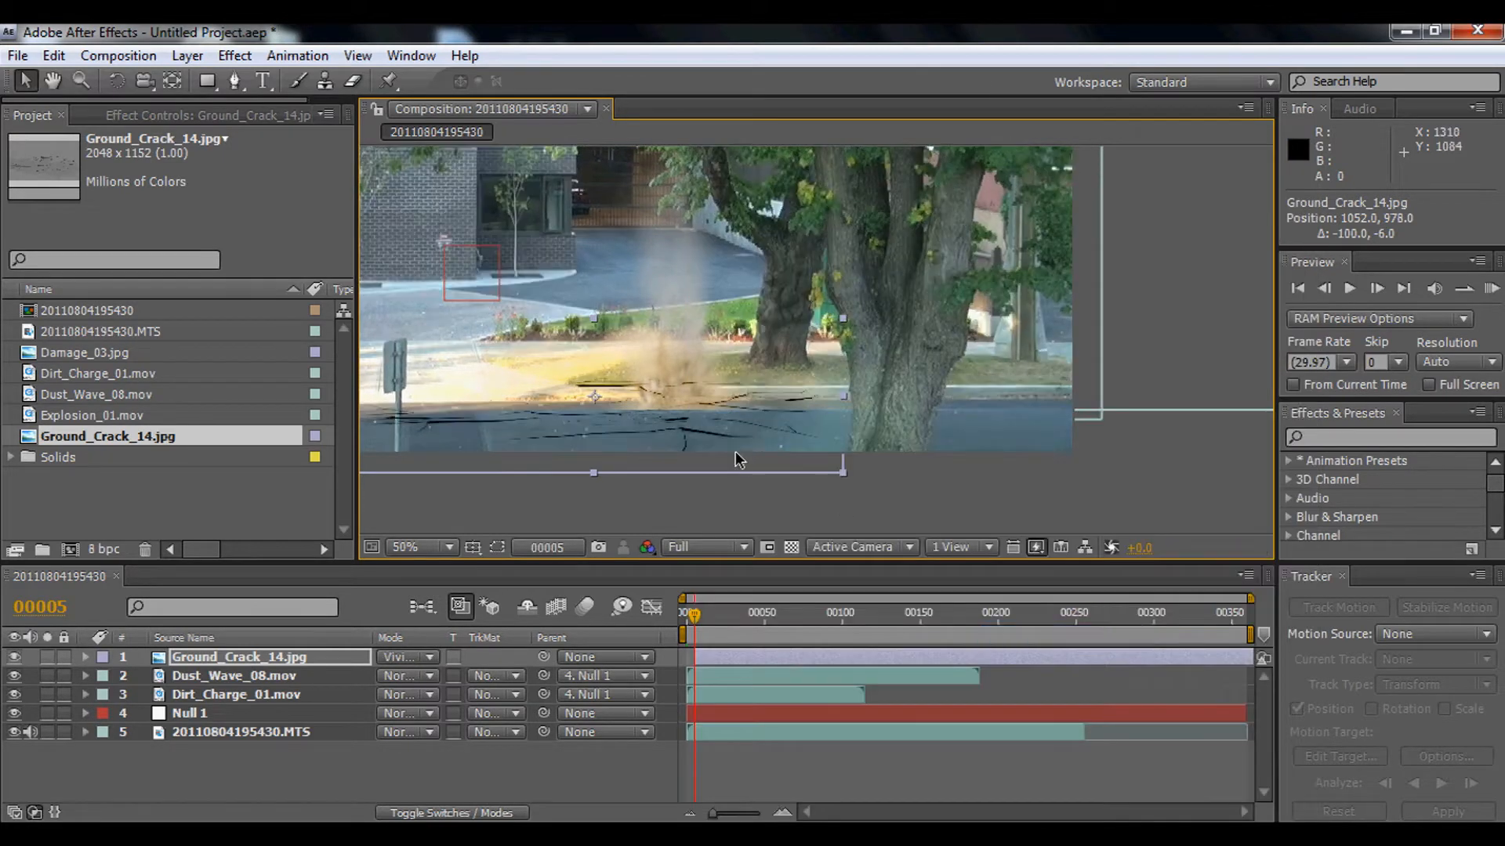
Narrow the ground crack around the blast at about 1164, 982, and parent its layer to Null 1.
drag(735, 453, 785, 459)
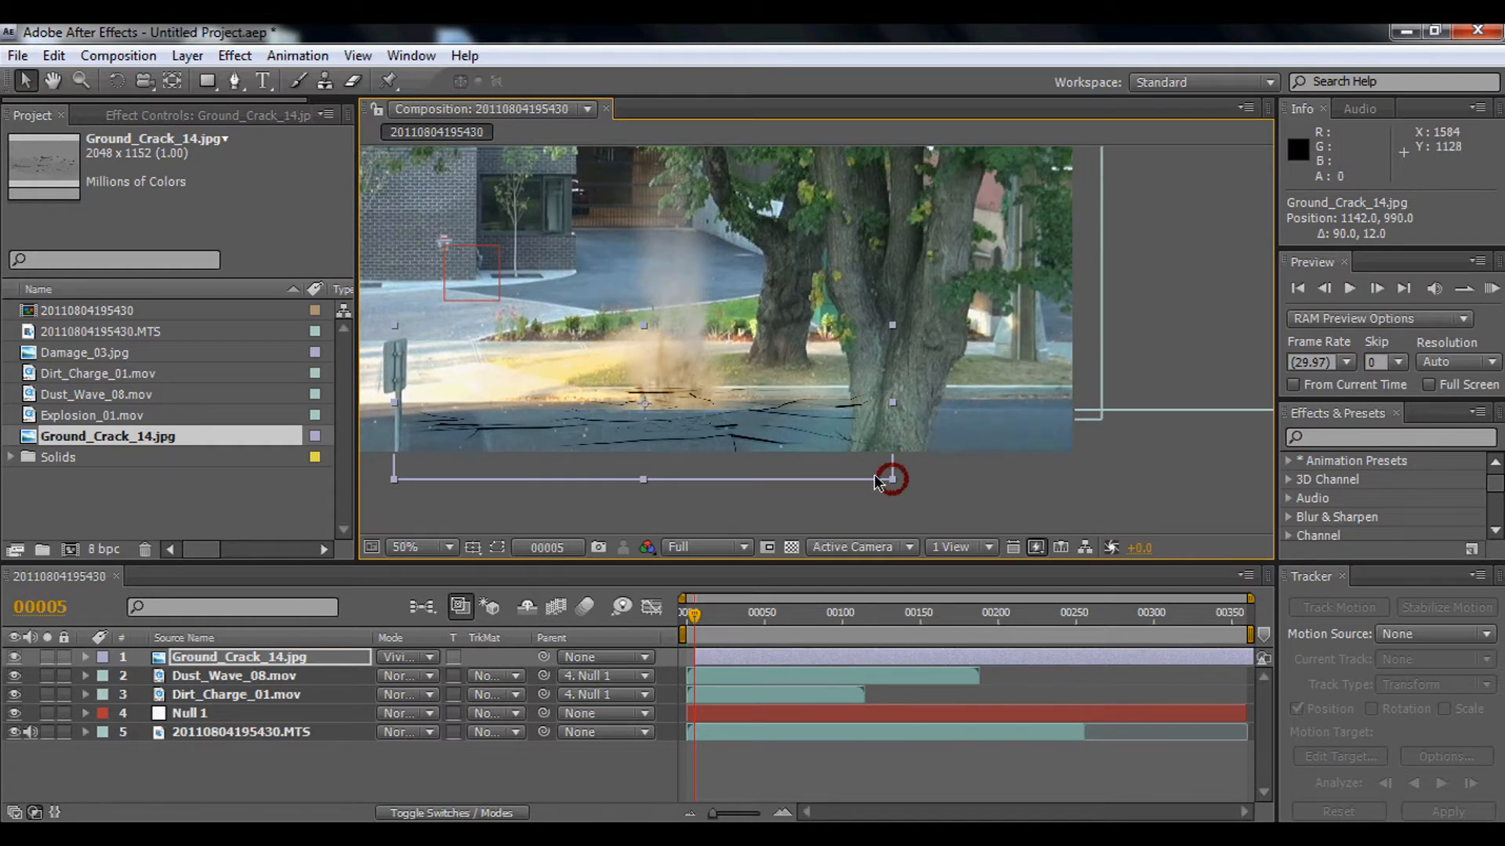
drag(877, 477, 715, 422)
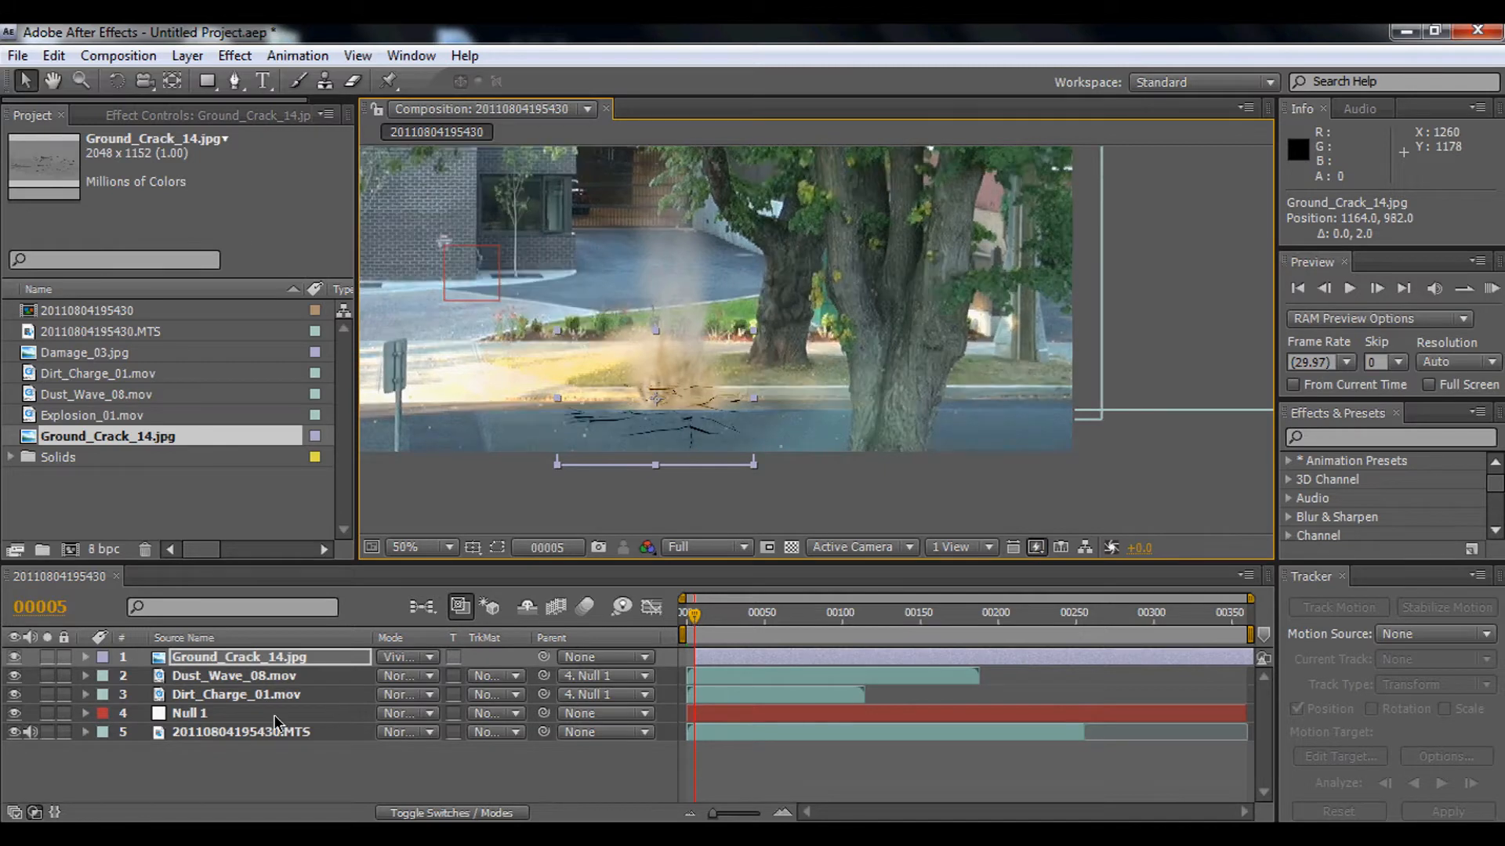
drag(544, 657, 196, 713)
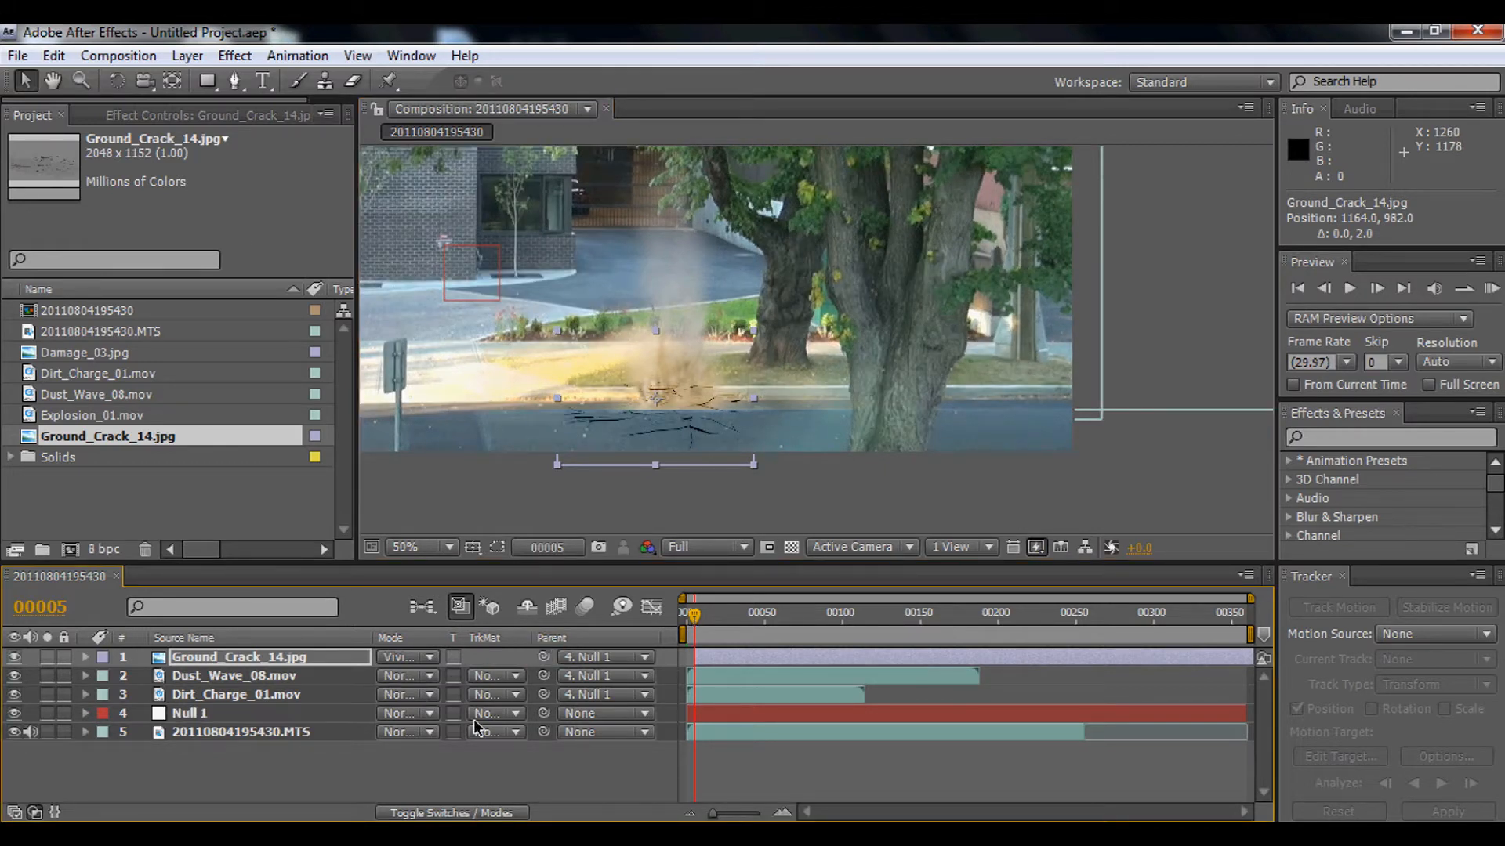
drag(697, 619, 696, 623)
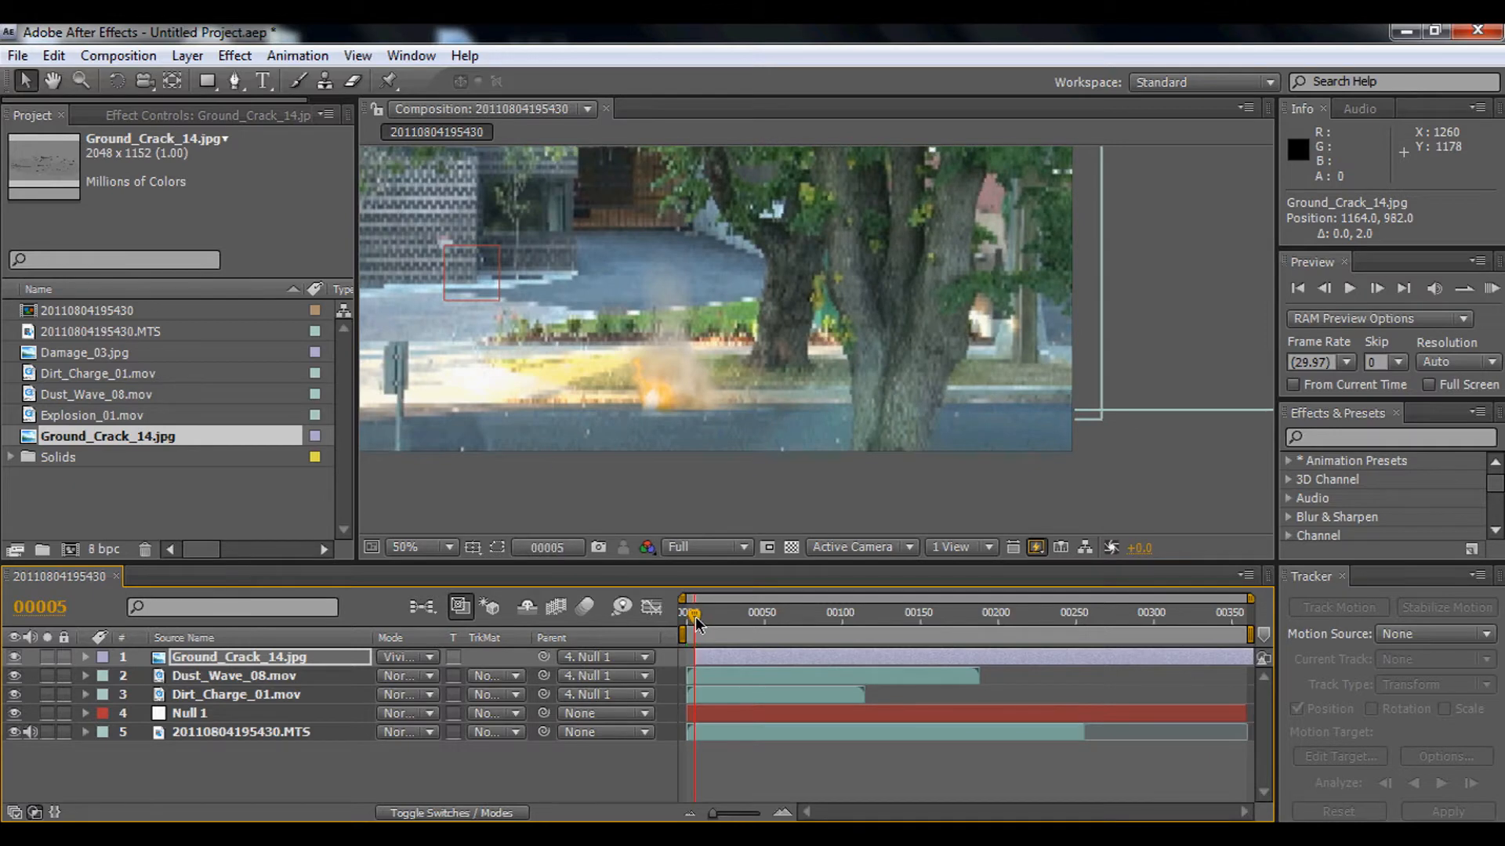
Reorder the Ground_Crack_14.jpg layer to sit below Dirt_Charge_01.mov and directly above Null 1.
scroll(676, 384, down, 2)
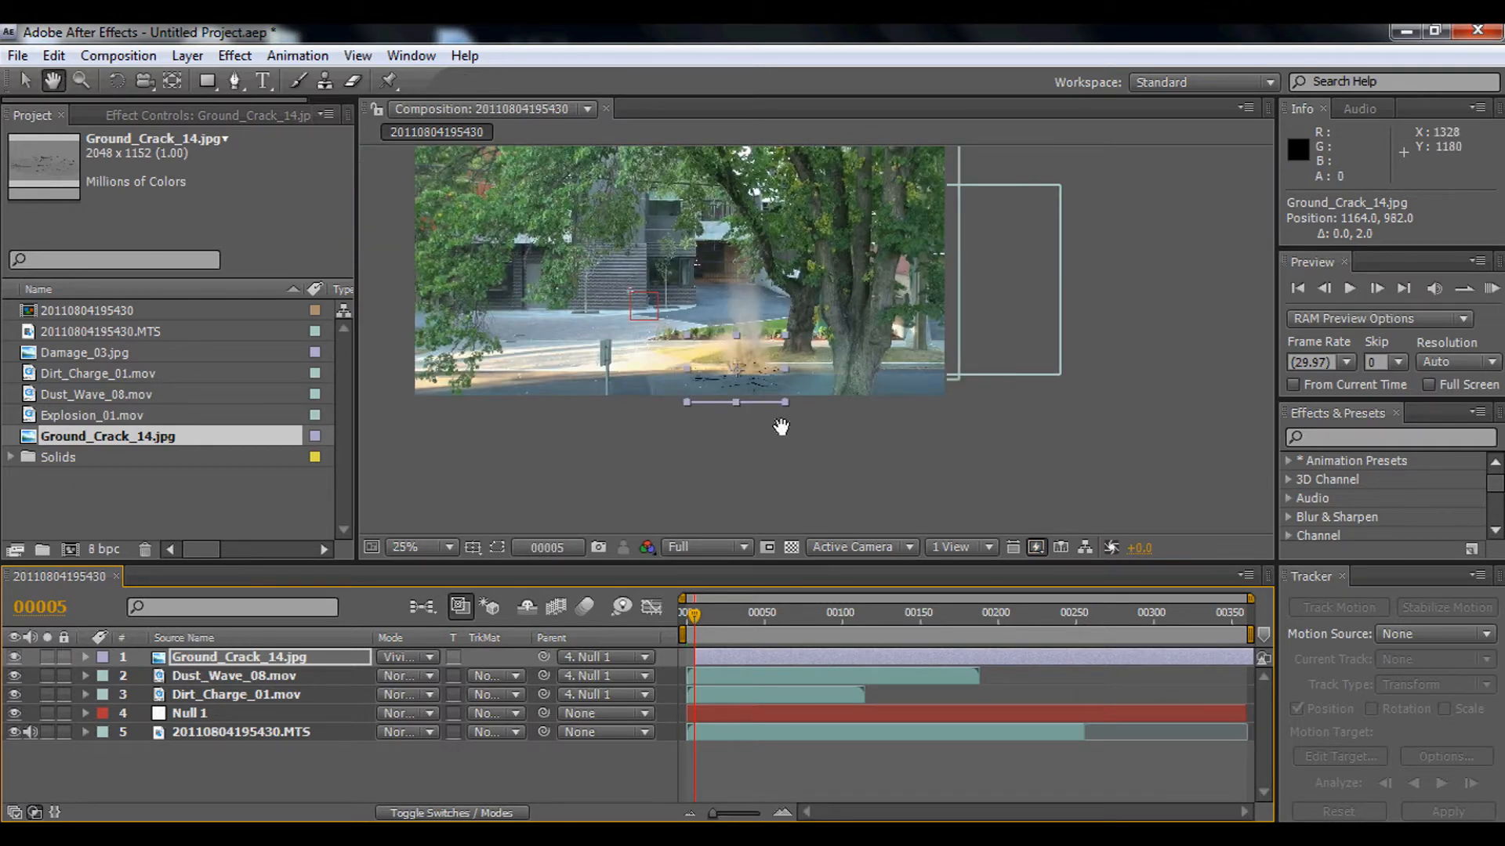
drag(782, 427, 783, 478)
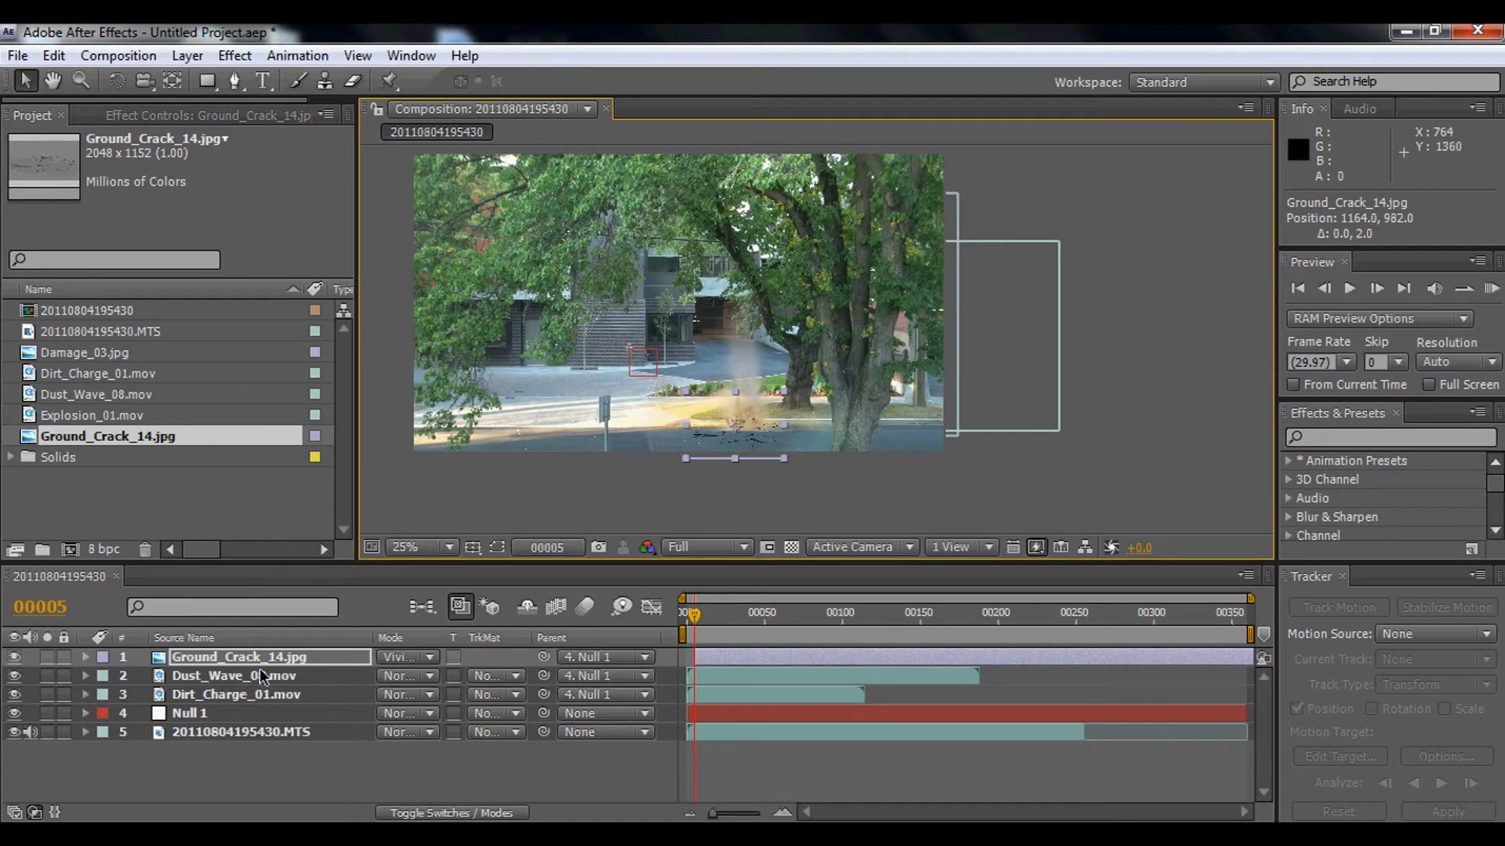
drag(235, 666, 229, 701)
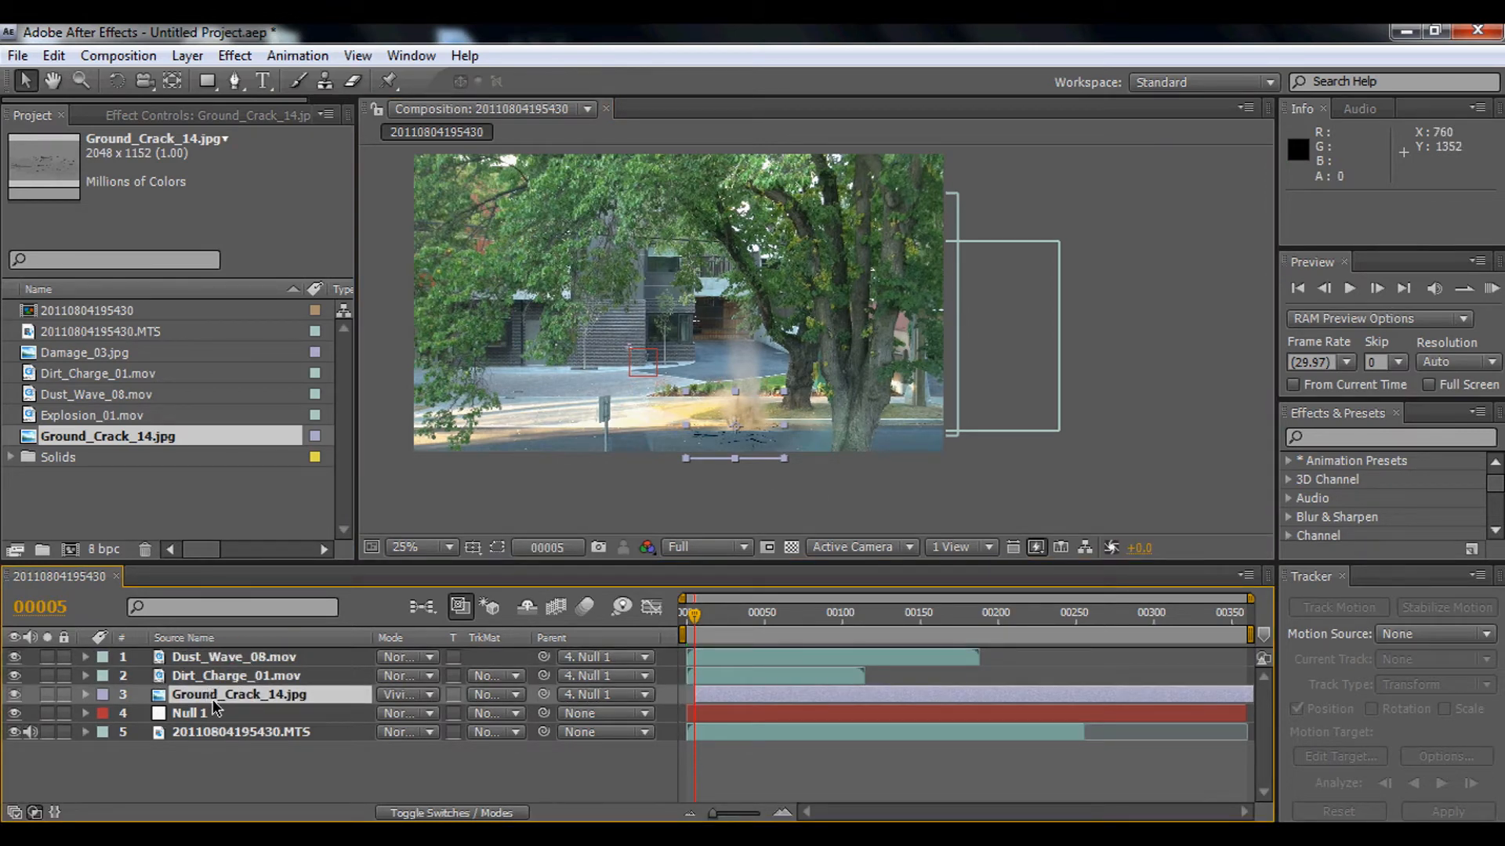
Add Explosion_01.mov as the top layer at about 1024, 404 and shift its start 6 frames before the first frame.
drag(694, 622, 684, 623)
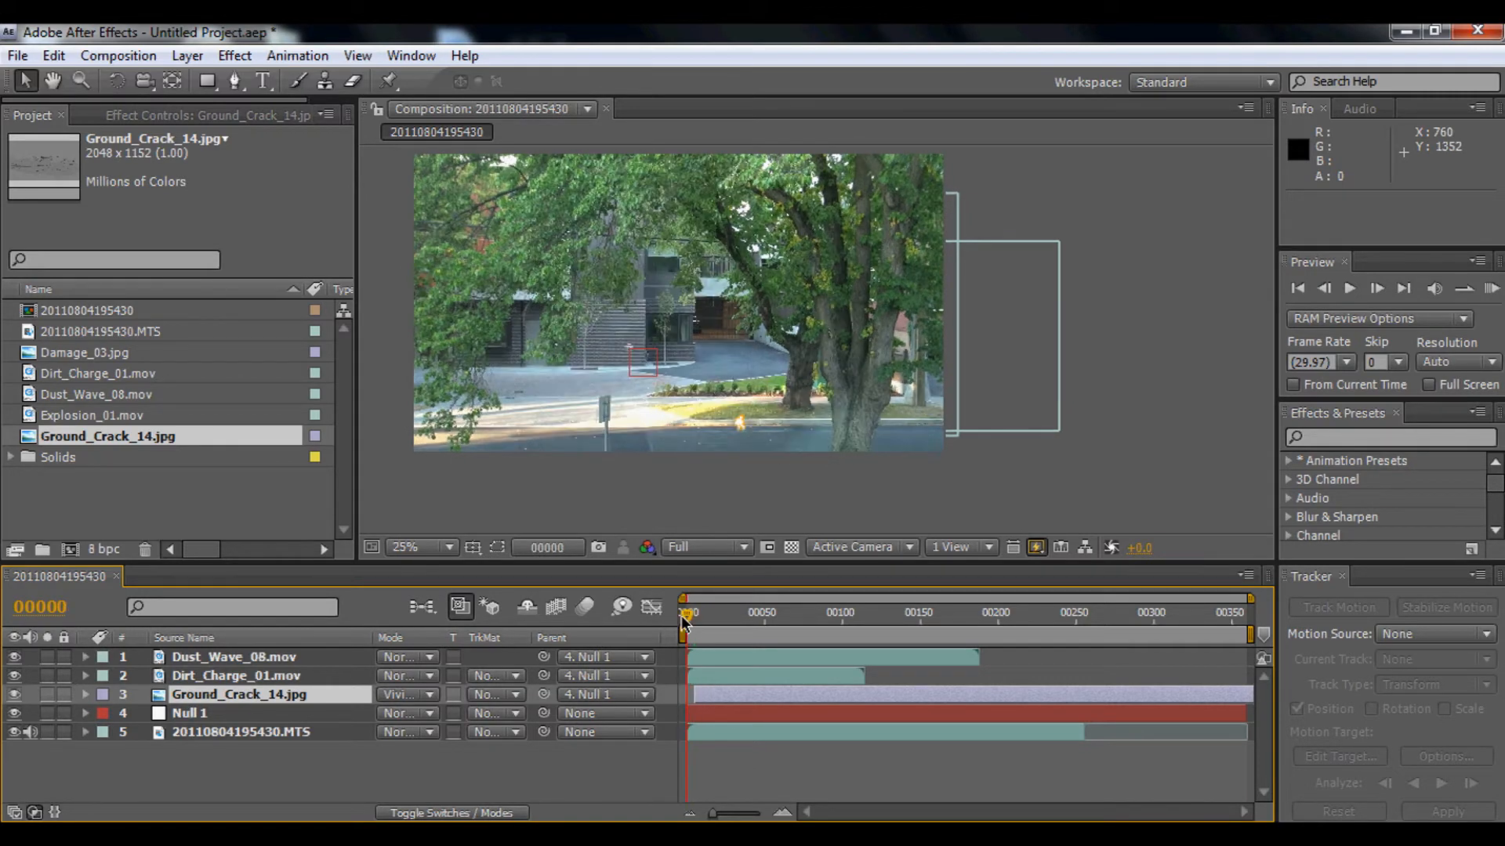
drag(143, 421, 241, 644)
drag(703, 420, 721, 382)
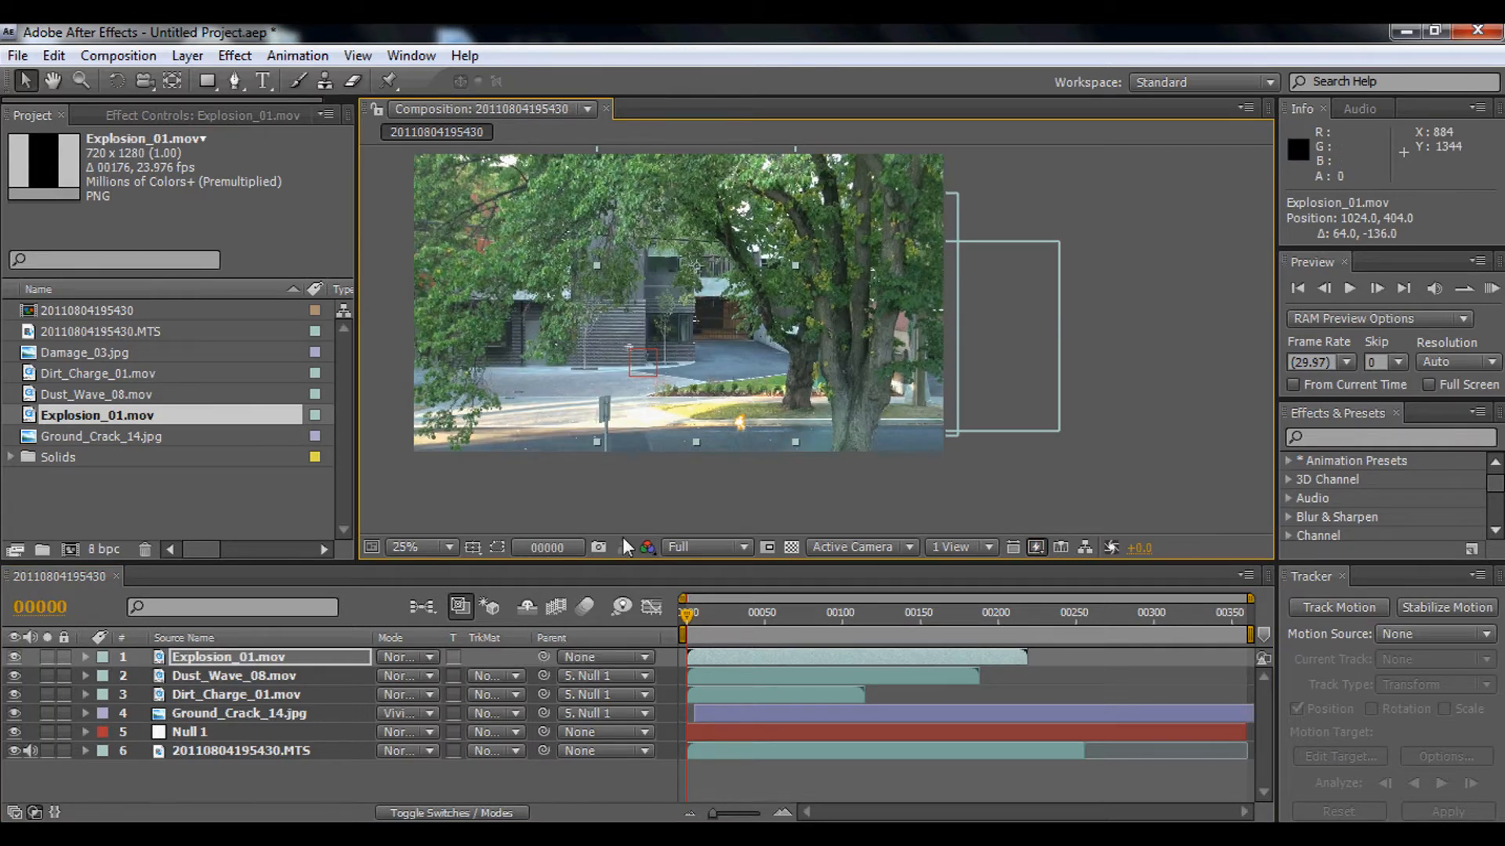
click(721, 657)
drag(721, 656, 717, 663)
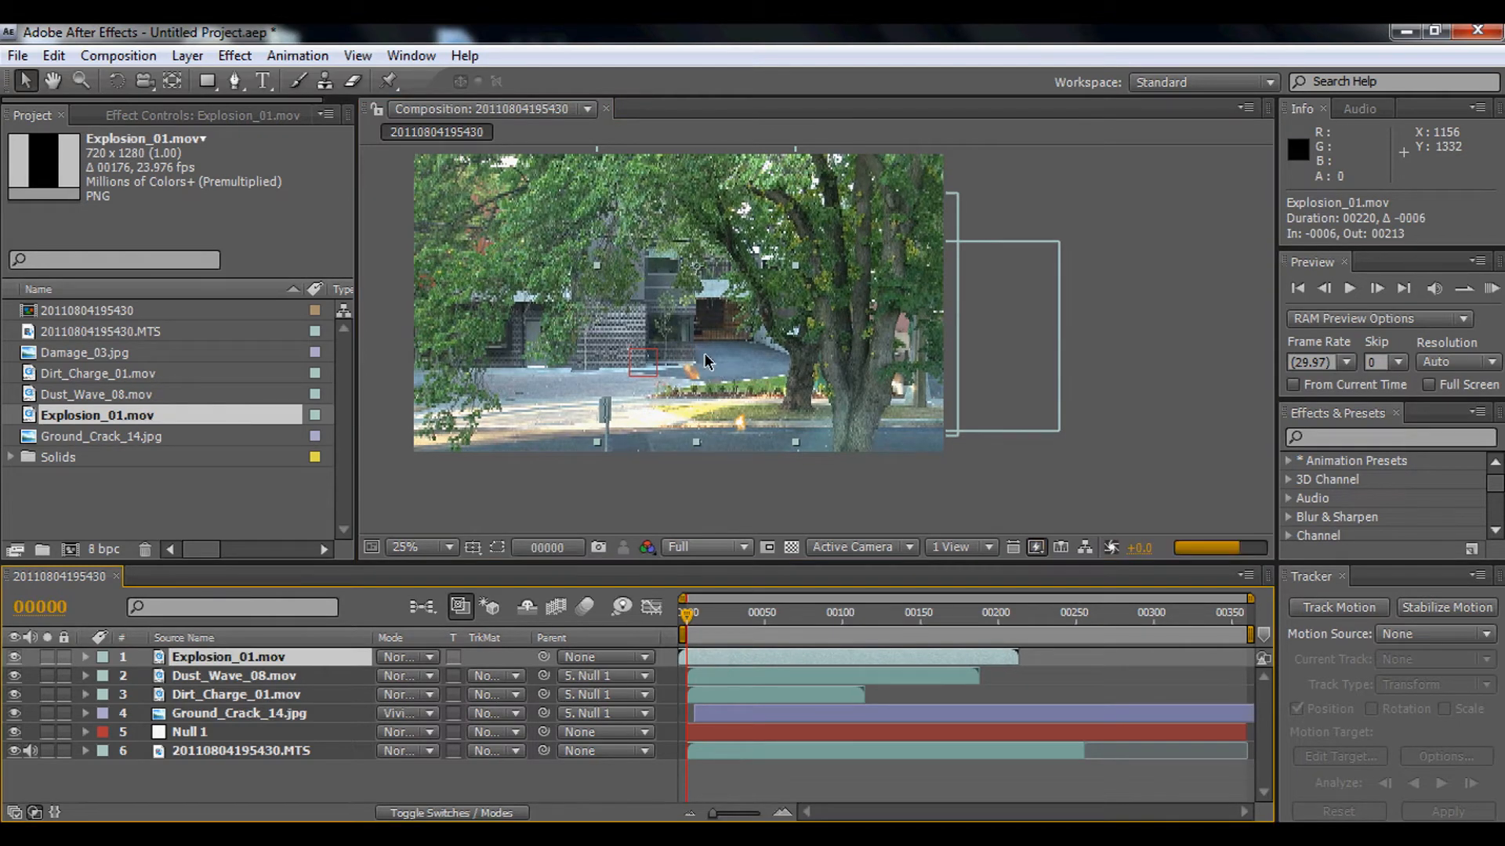
Move the explosion clip to about 1192, 584 over the dirt charge and parent it to Null 1.
drag(706, 362, 749, 407)
drag(543, 656, 235, 732)
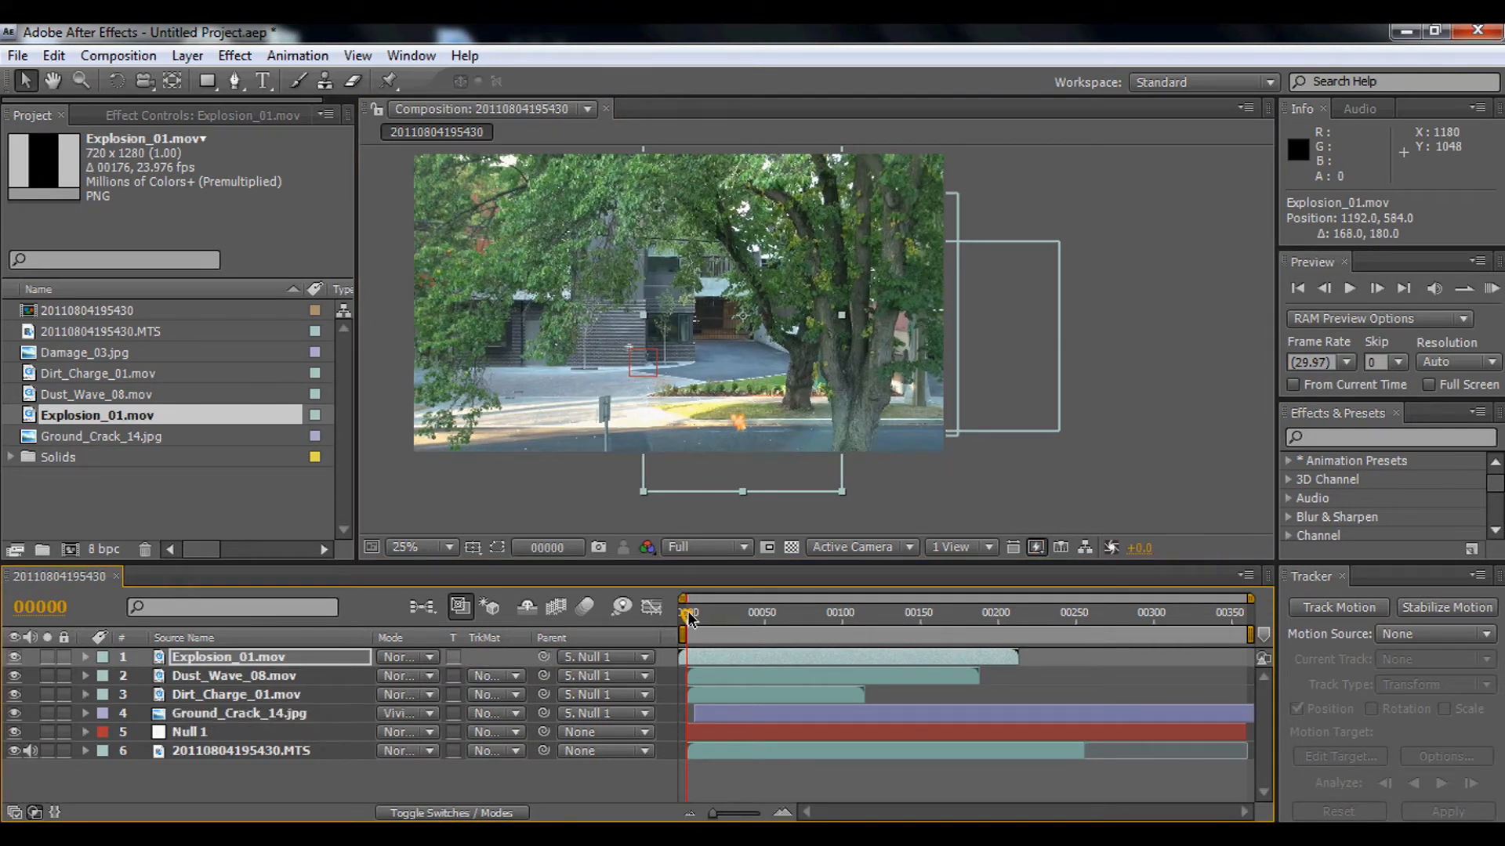
At frame 25, enlarge the explosion clip to about 136% by 118% and reposition it to about 302.5, -190.5.
drag(689, 619, 718, 626)
scroll(825, 393, down, 1)
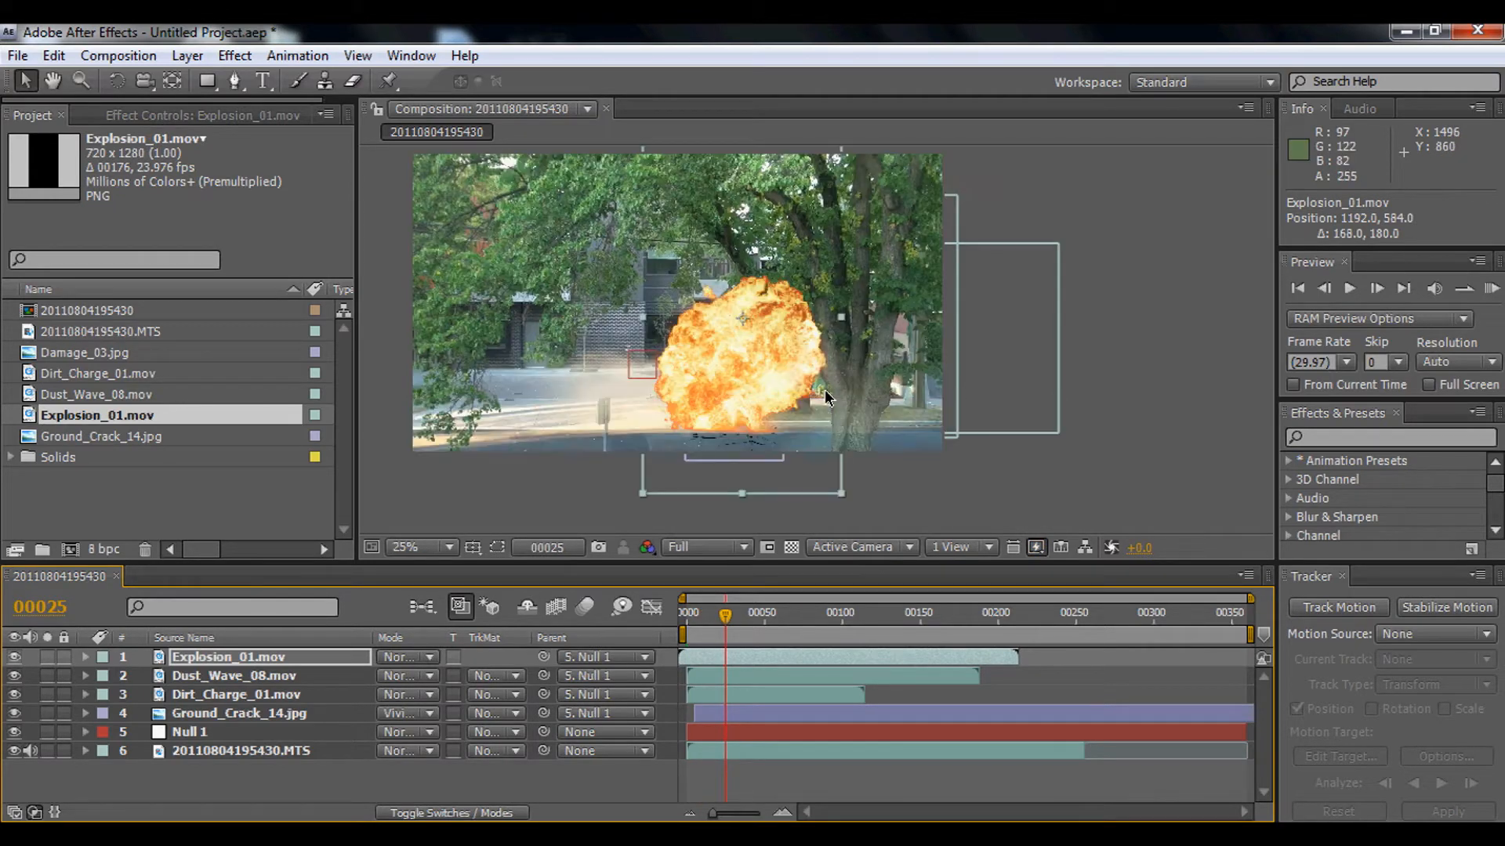
drag(836, 235, 846, 222)
scroll(817, 340, up, 2)
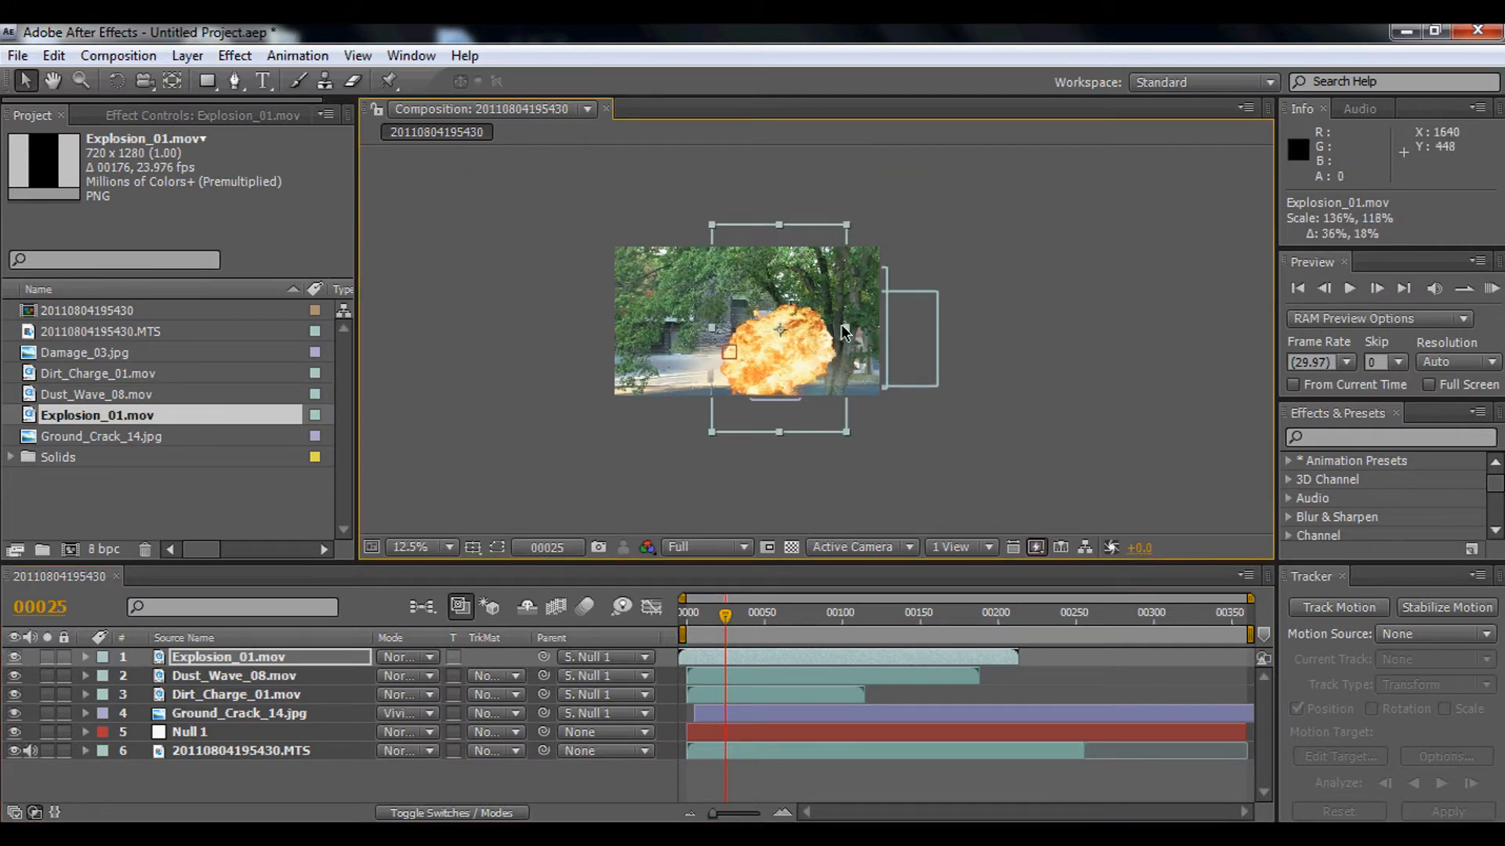
mouse_move(765, 407)
mouse_down()
mouse_move(768, 364)
mouse_move(736, 406)
mouse_up()
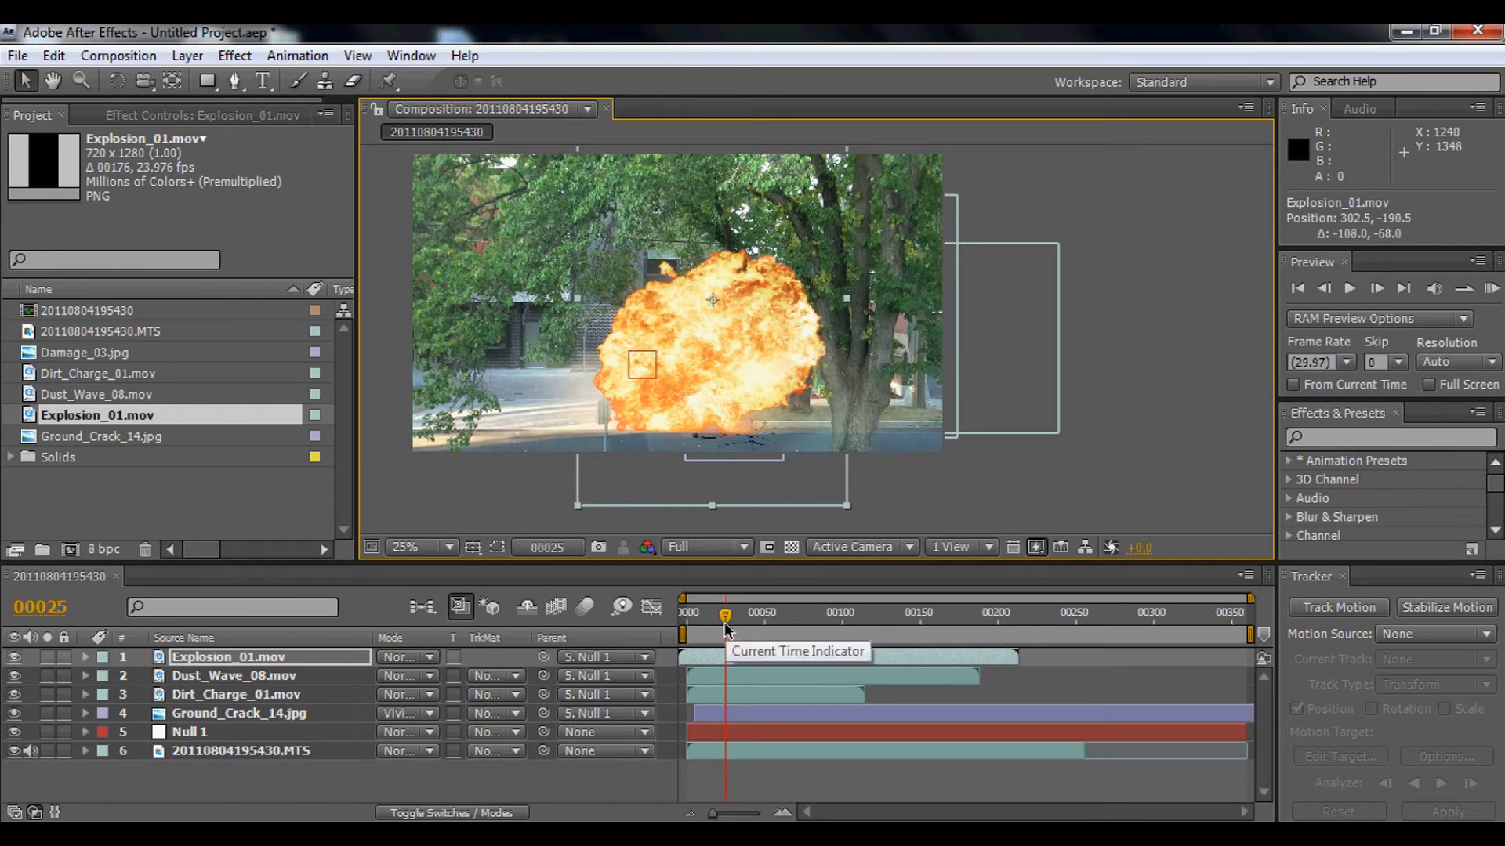
At frame 4, align the explosion with the dirt blast at about 410.5, -178.5, and check it up to frame 9.
drag(723, 615, 693, 633)
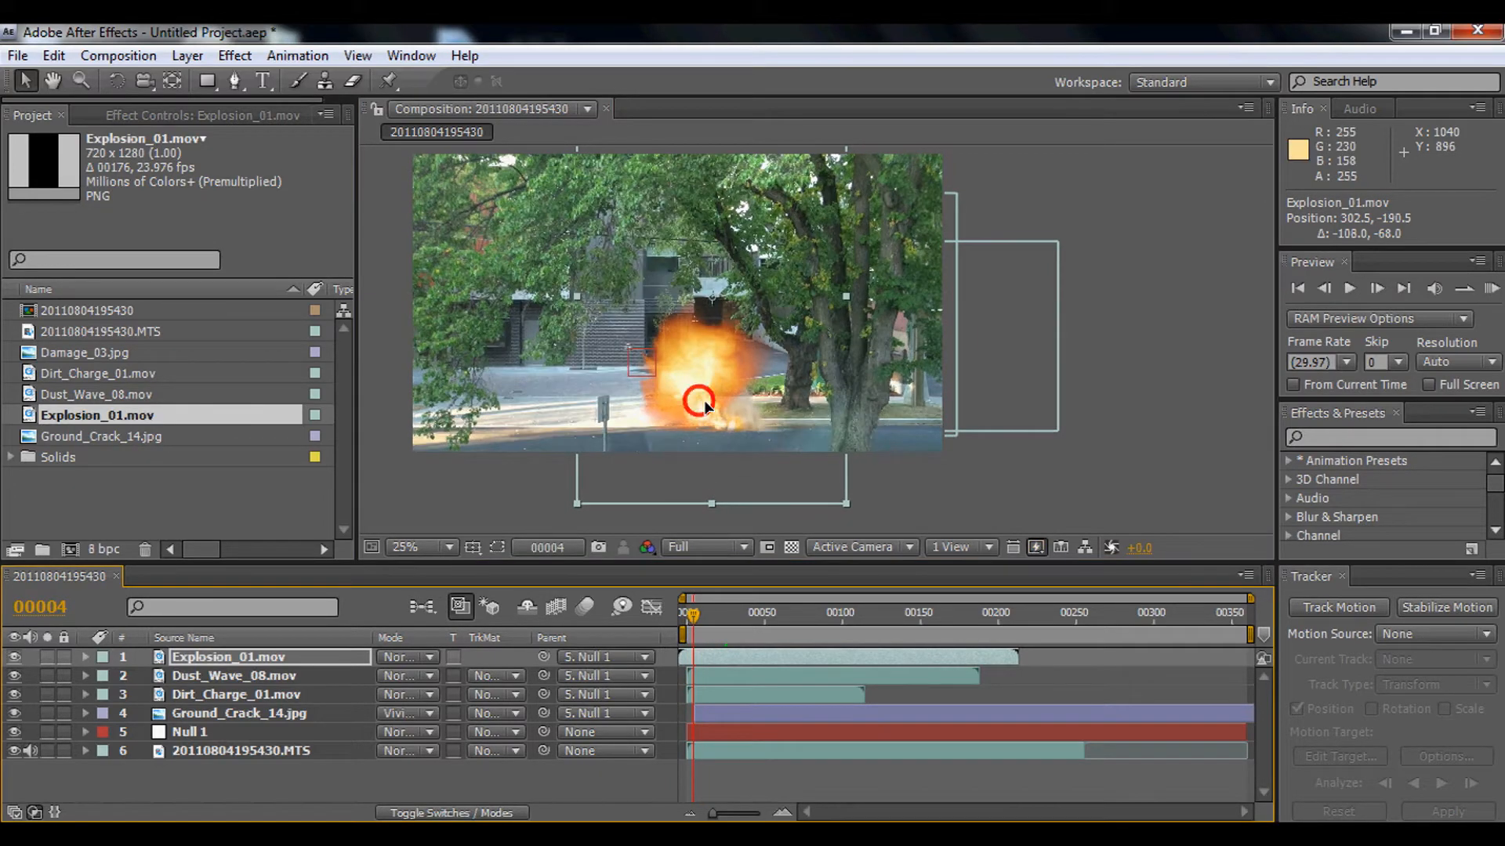
drag(695, 400, 728, 409)
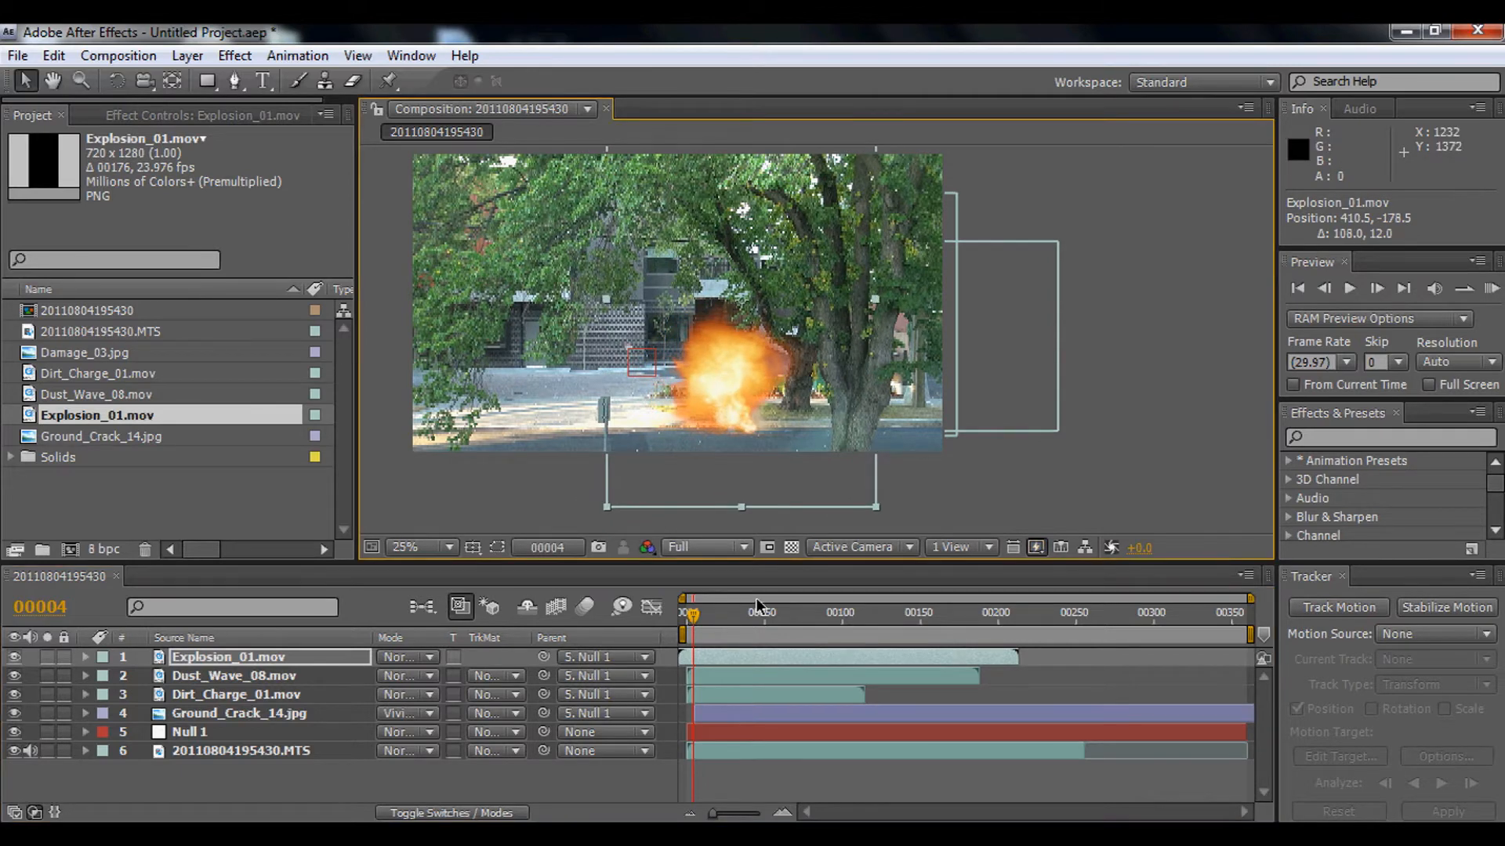
mouse_move(684, 627)
mouse_down()
mouse_move(750, 623)
mouse_move(688, 636)
mouse_move(701, 636)
mouse_up()
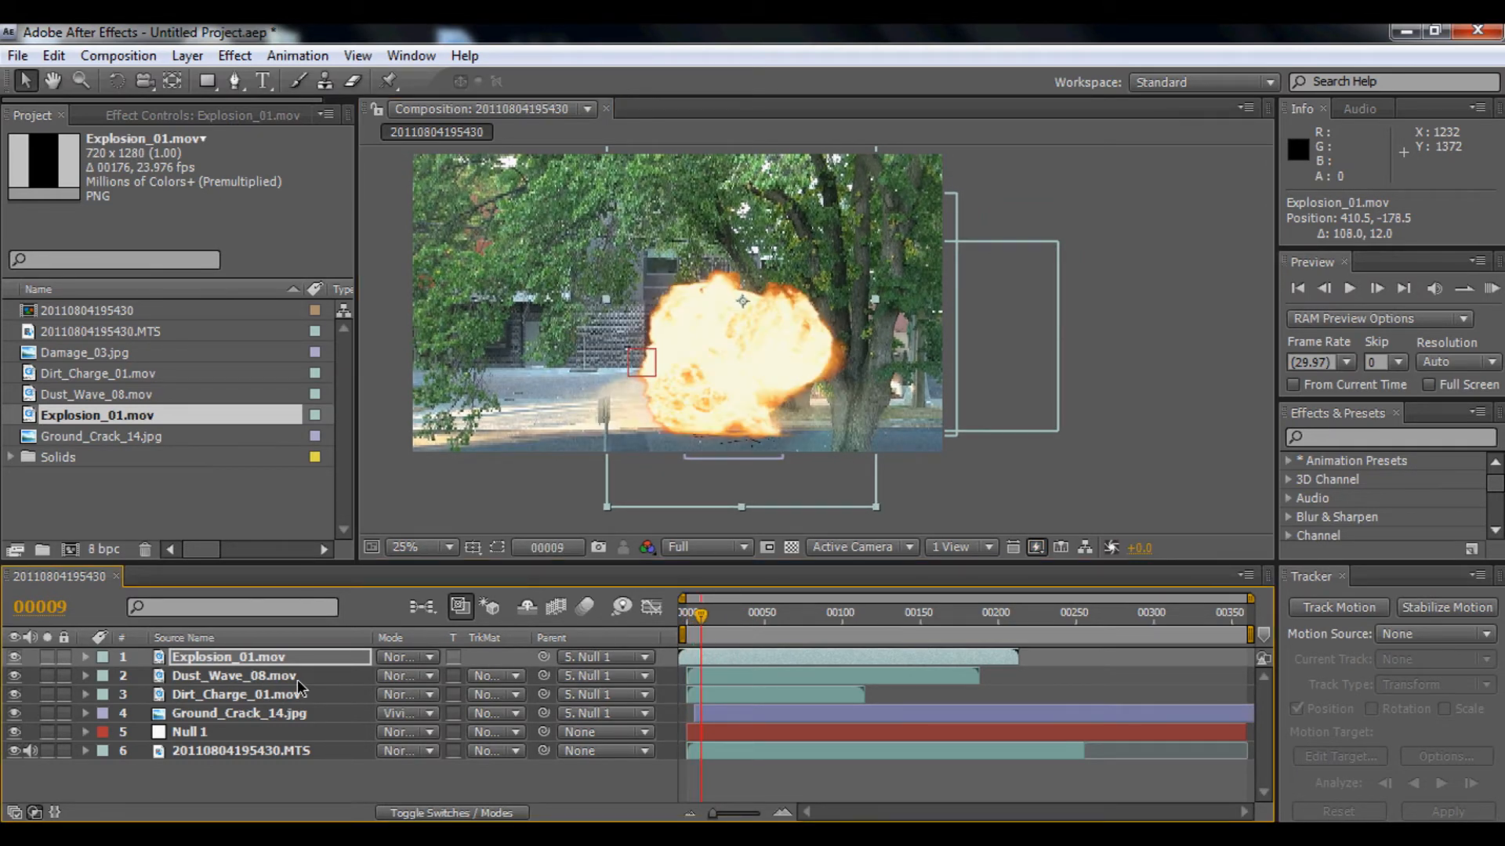
Apply the Stylize Glow effect to the Explosion_01.mov layer.
click(252, 656)
click(234, 55)
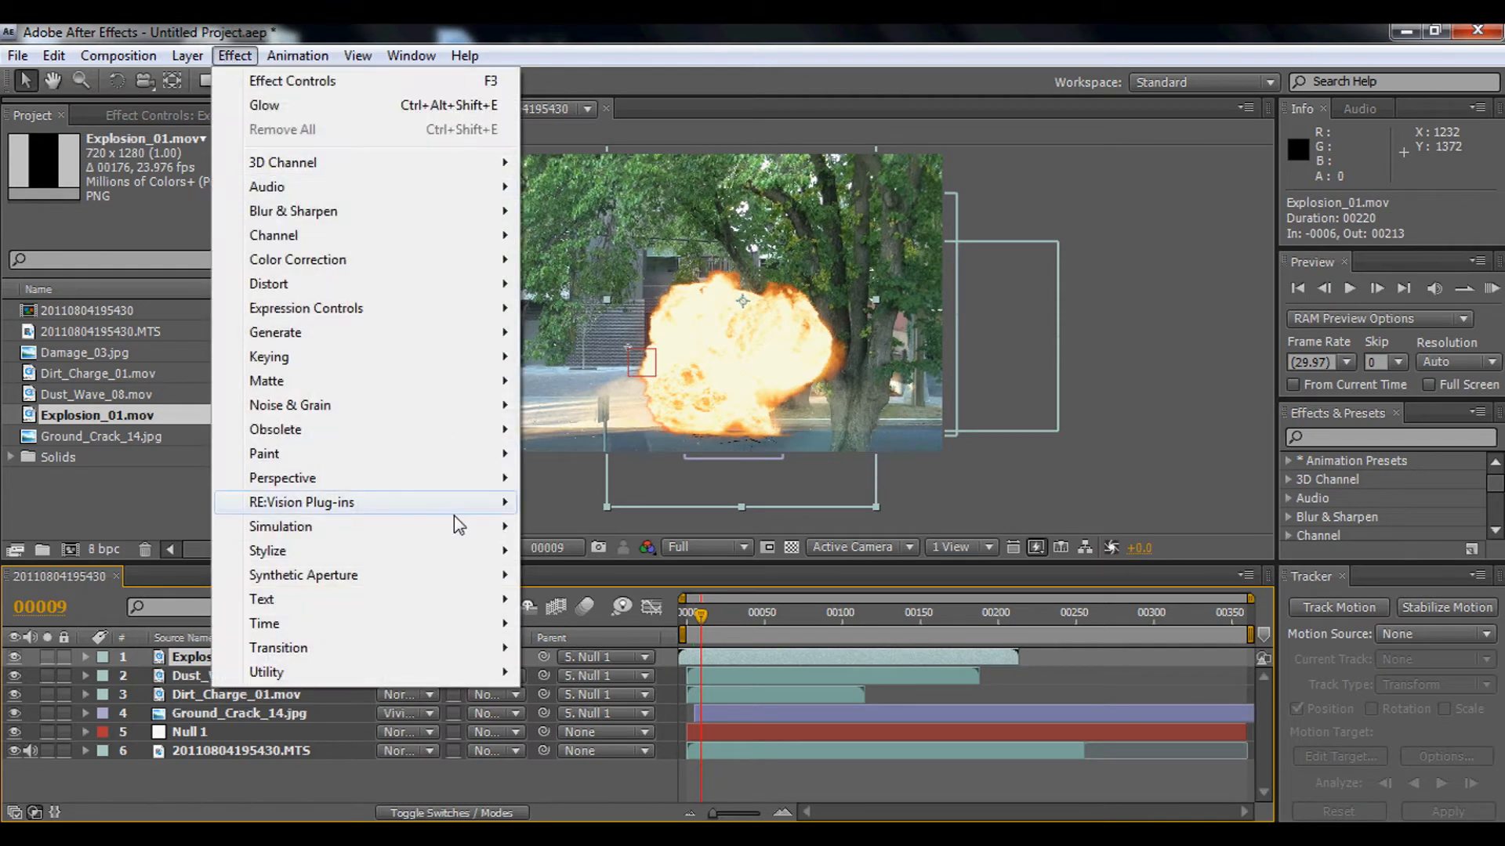
mouse_move(449, 552)
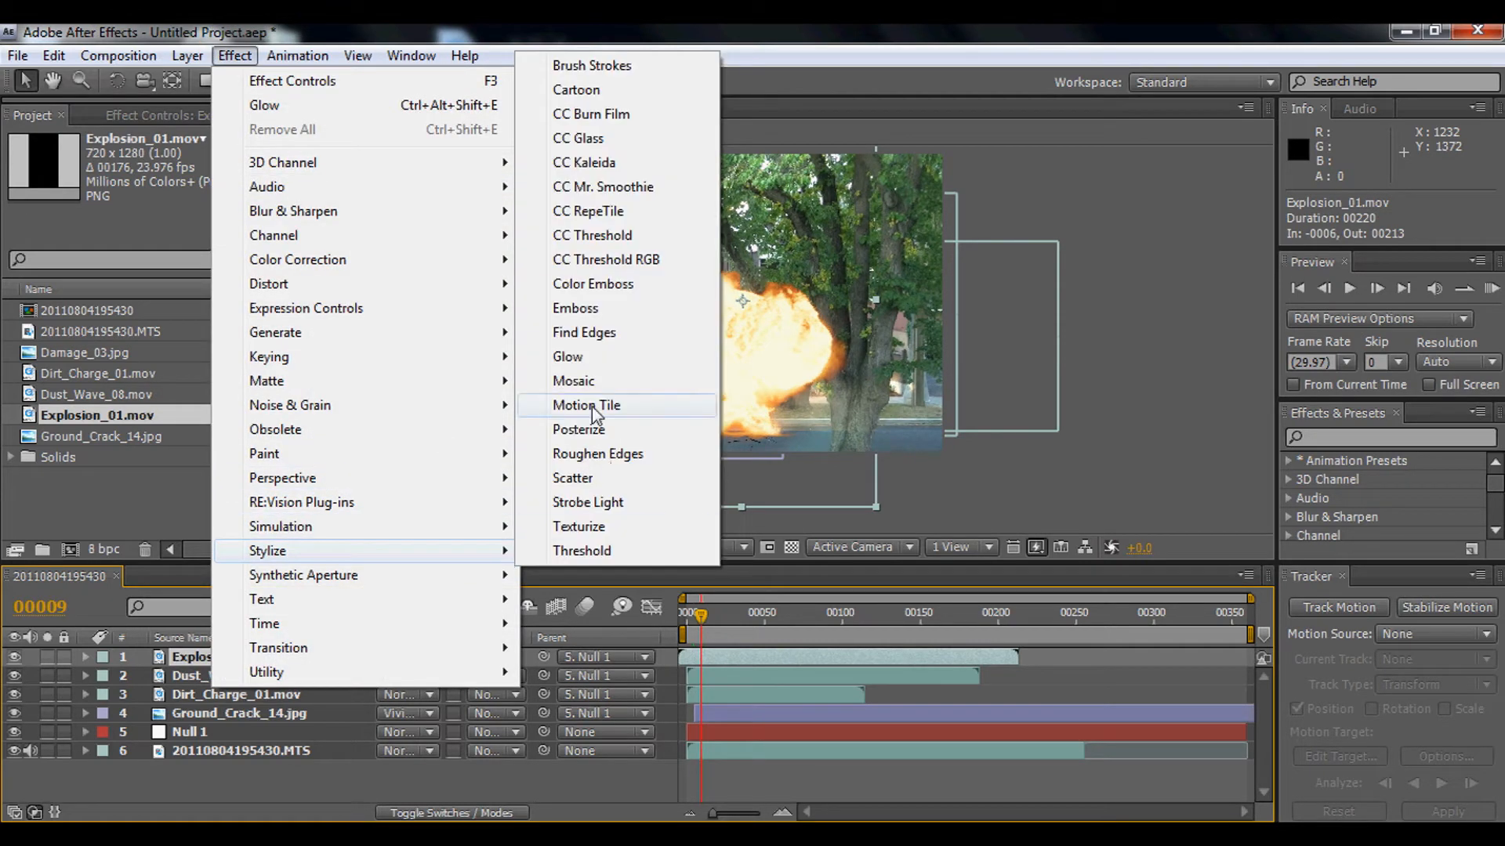
click(556, 358)
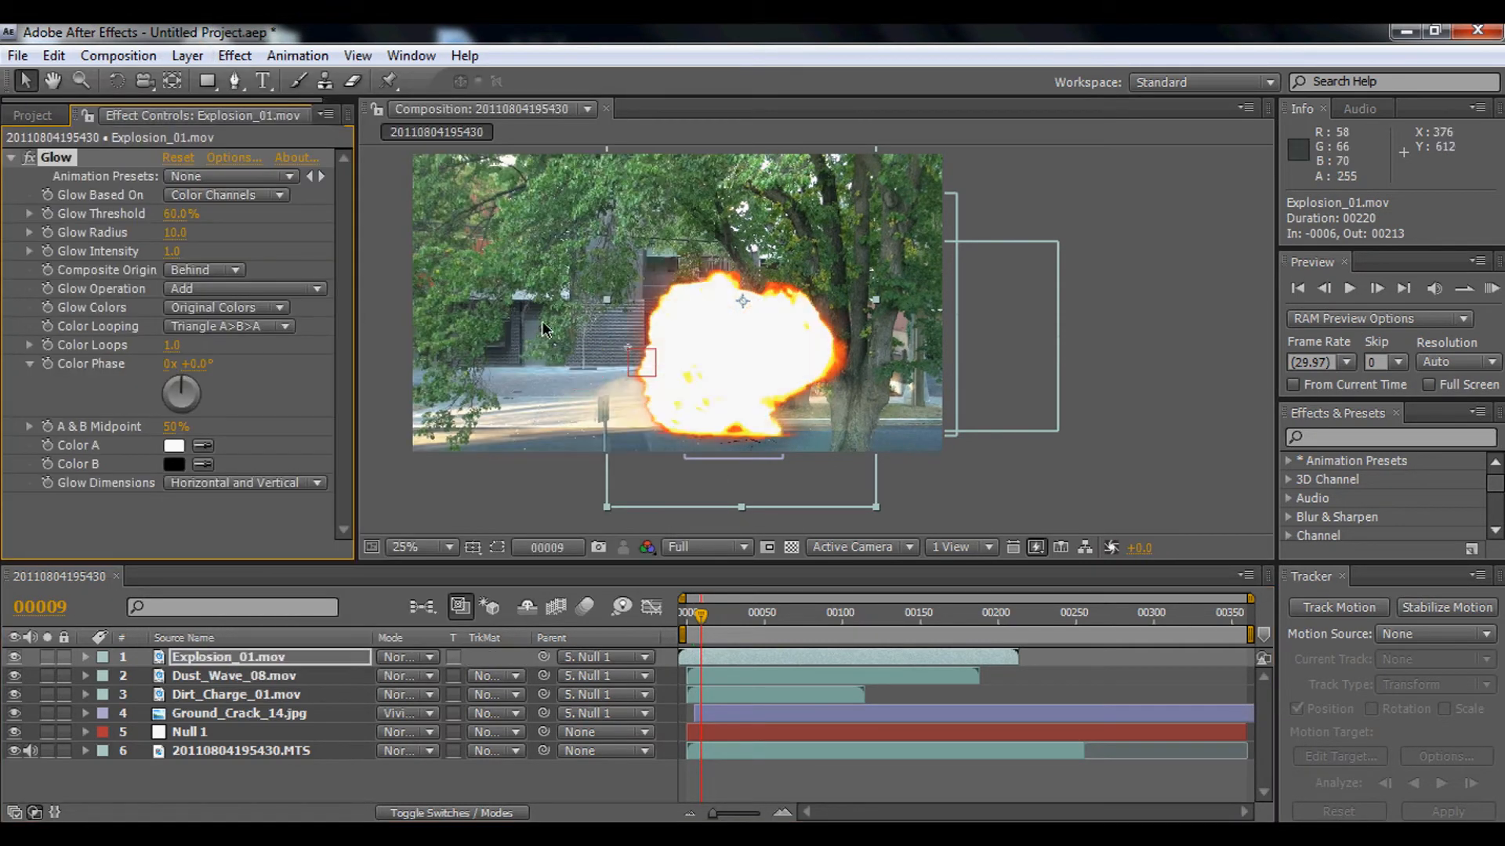
Set the explosion's Glow Threshold to 100% and its Glow Radius to 443.
drag(169, 218, 304, 214)
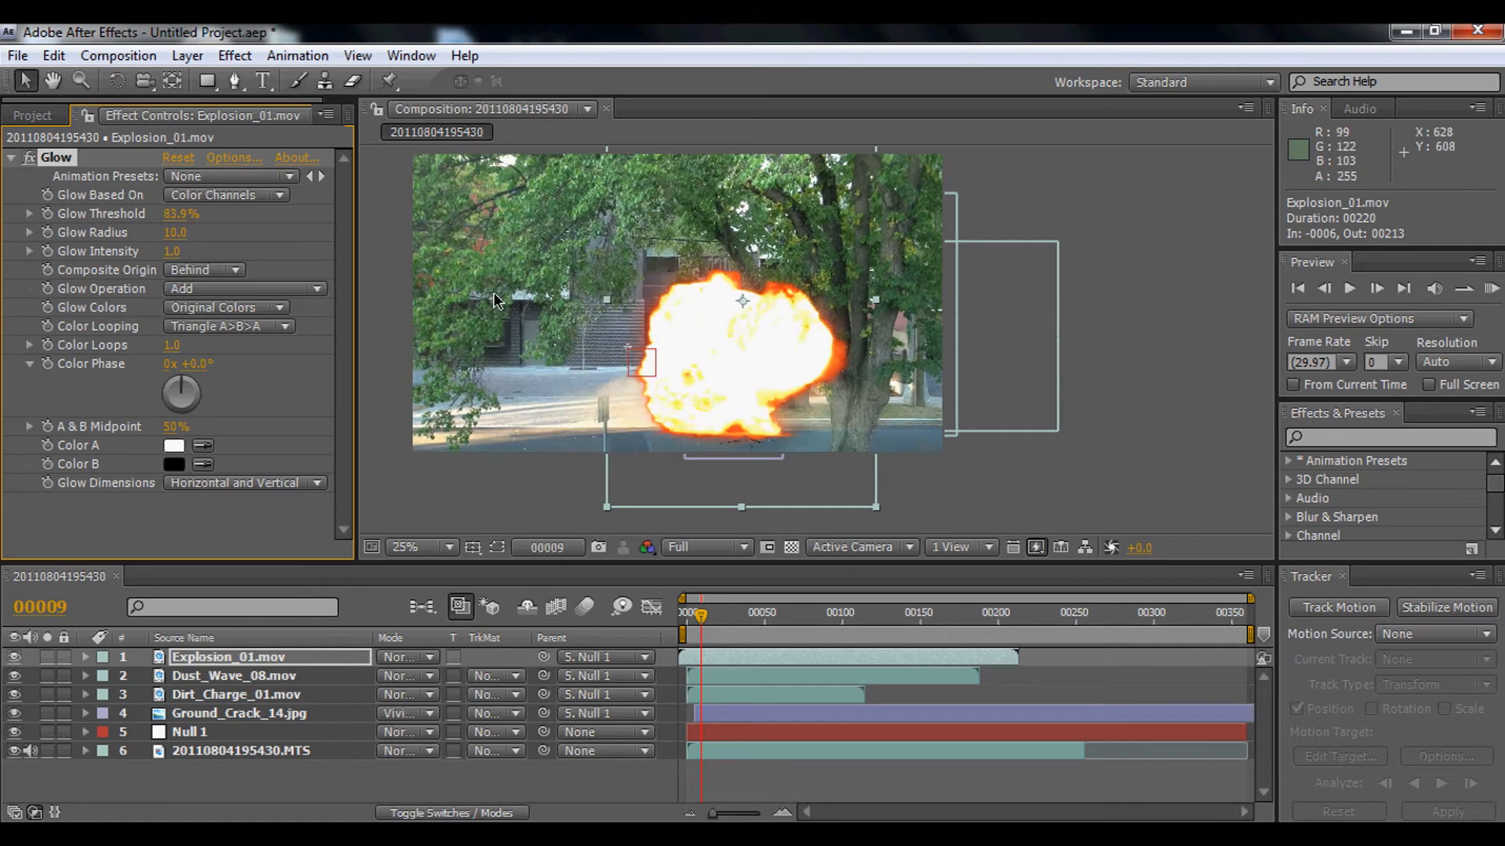
drag(176, 214, 392, 254)
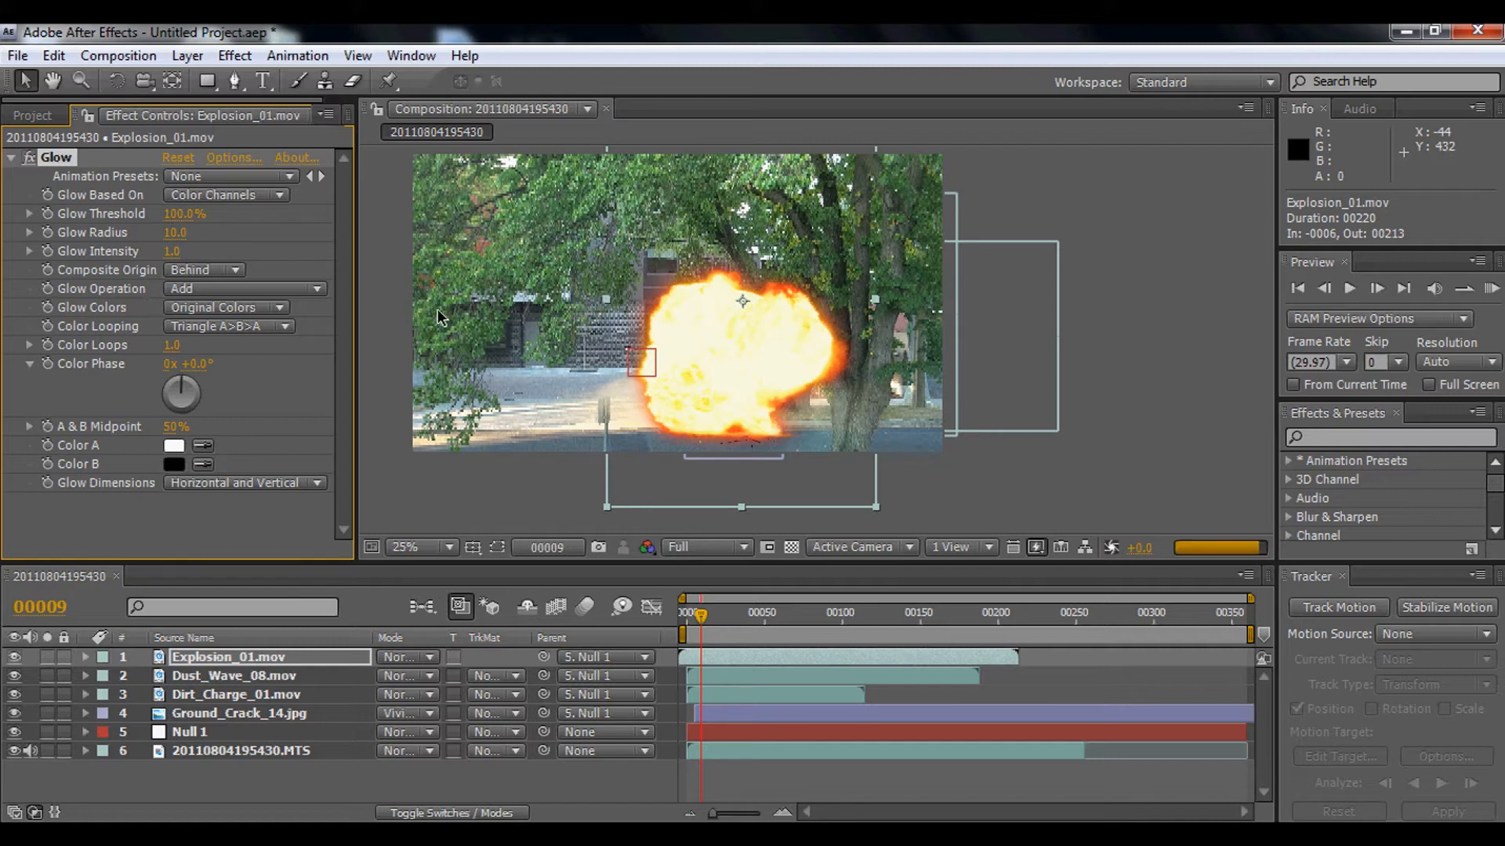
drag(174, 260, 202, 252)
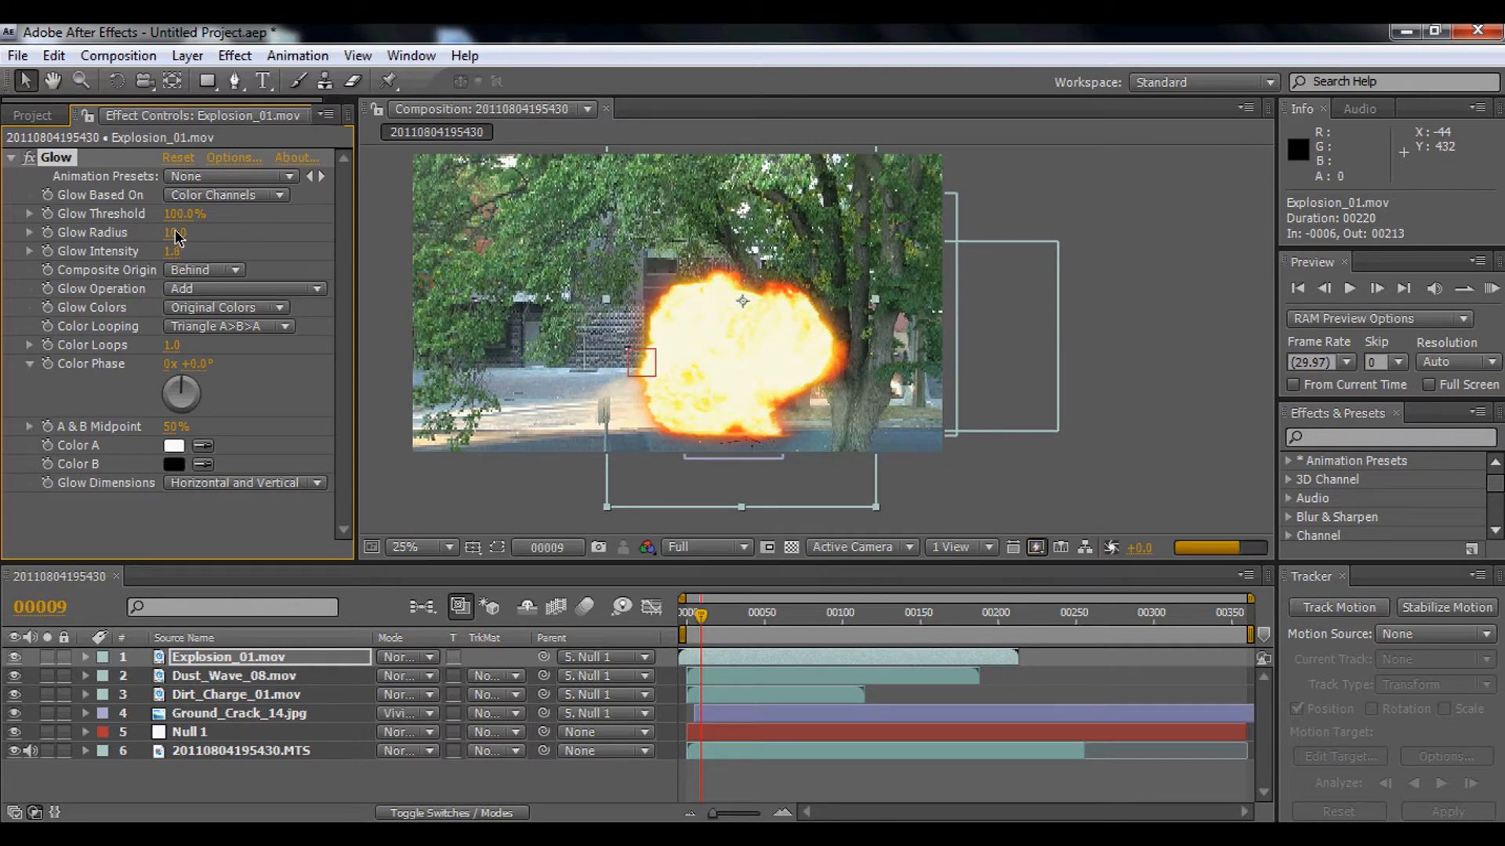
drag(214, 237, 693, 249)
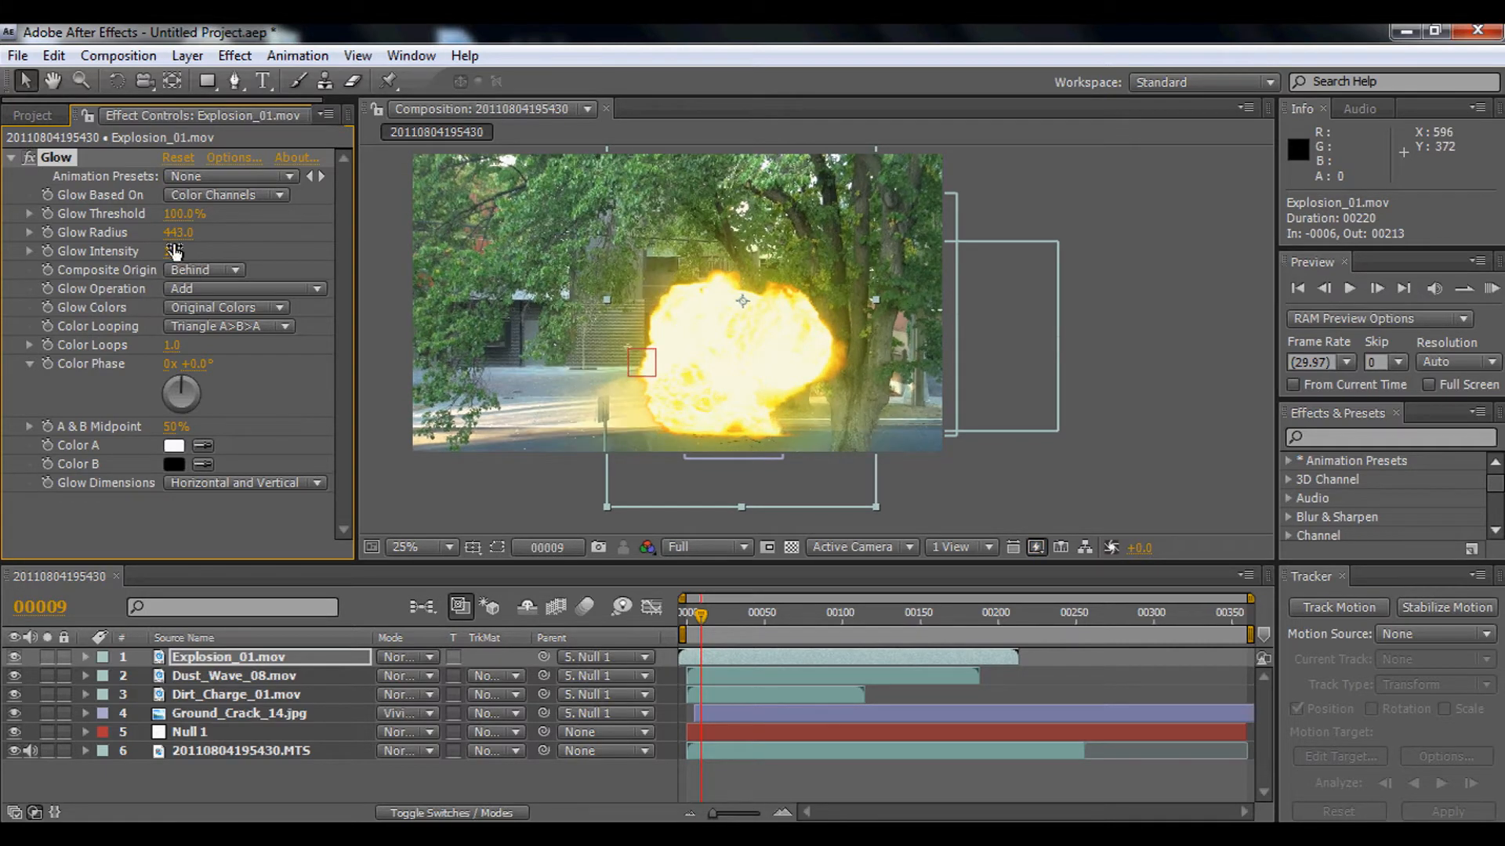
Set the explosion's Glow Intensity to 0.9 and its Glow Threshold to 92.9%.
drag(121, 266, 15, 281)
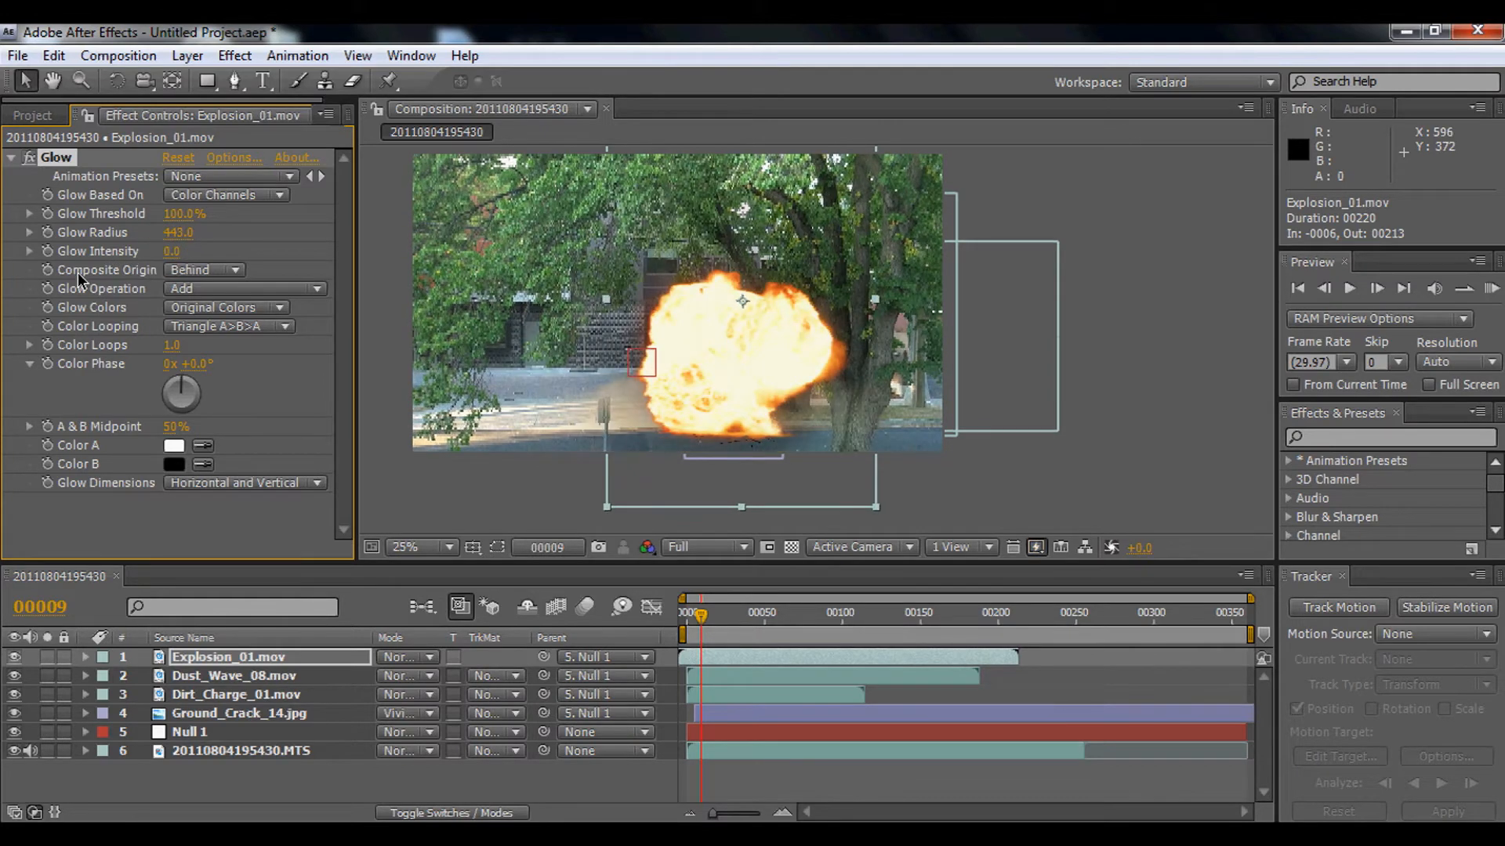
drag(171, 251, 284, 255)
drag(182, 213, 180, 226)
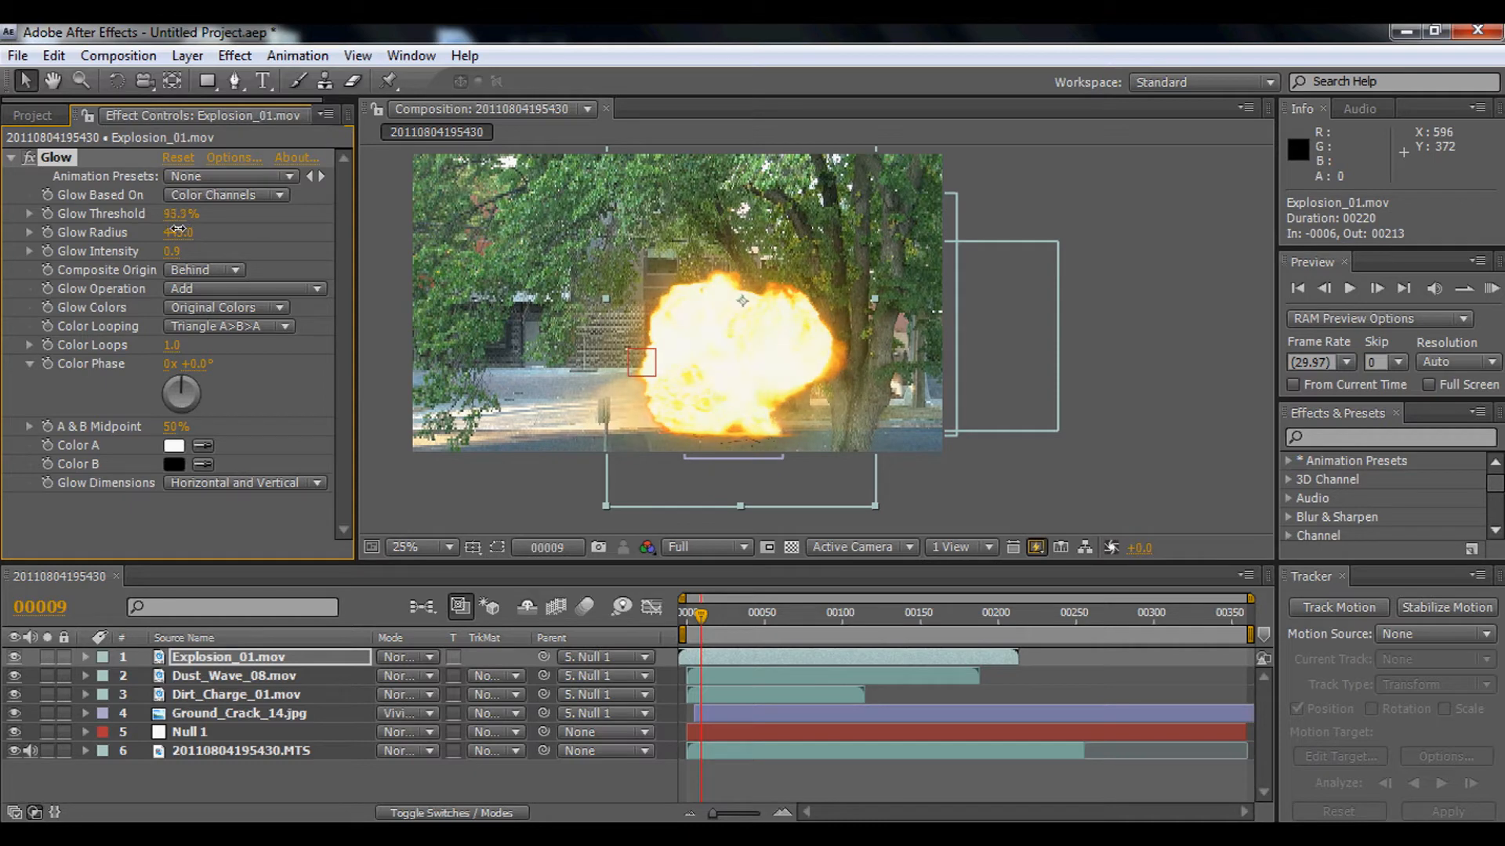
key(comma)
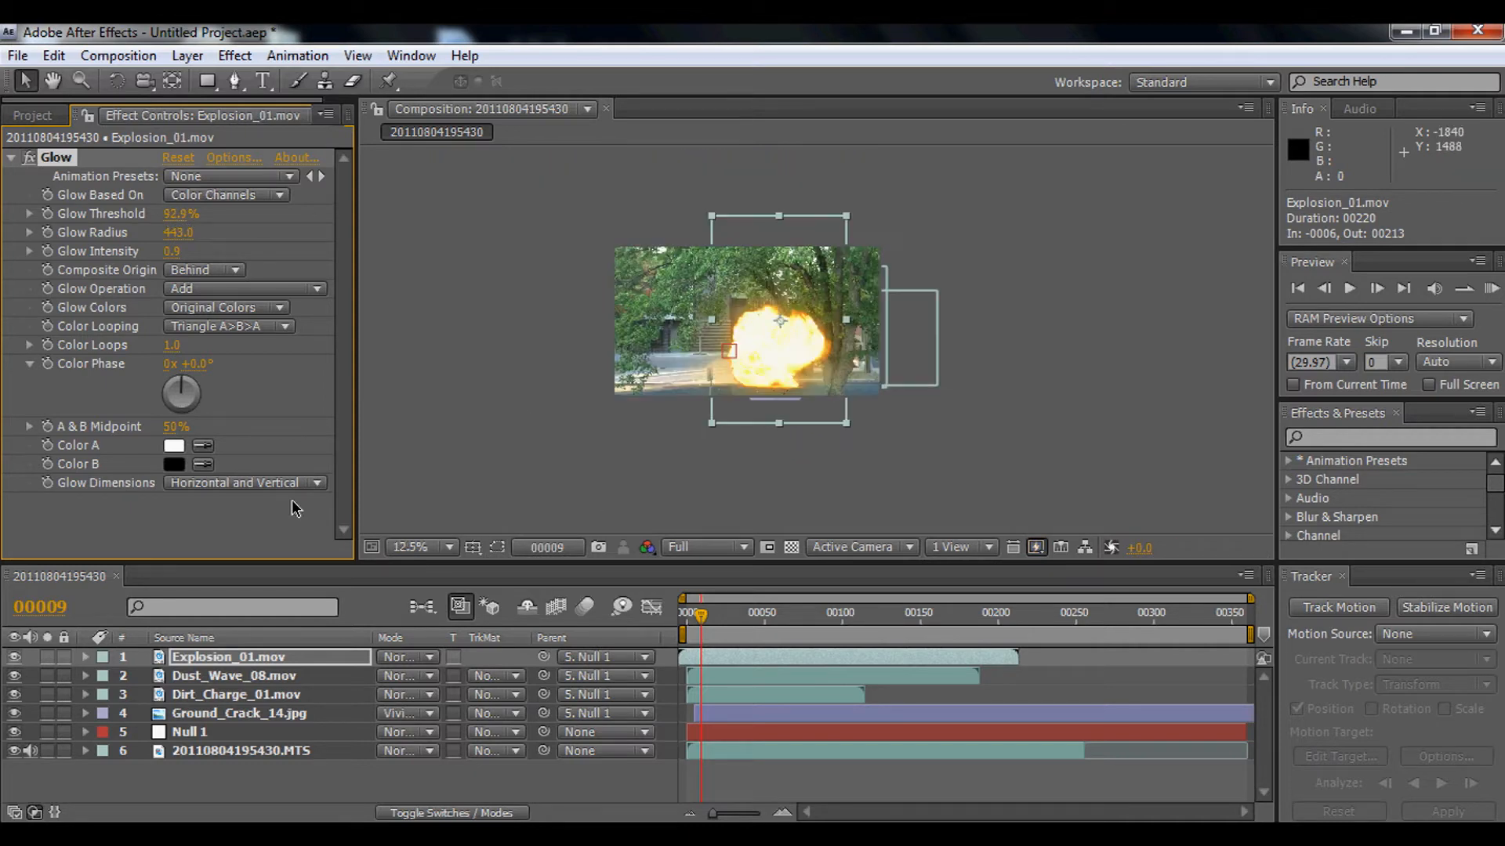
key(period)
Duplicate the Explosion_01.mov layer and set the upper copy's blending mode to Add.
click(246, 658)
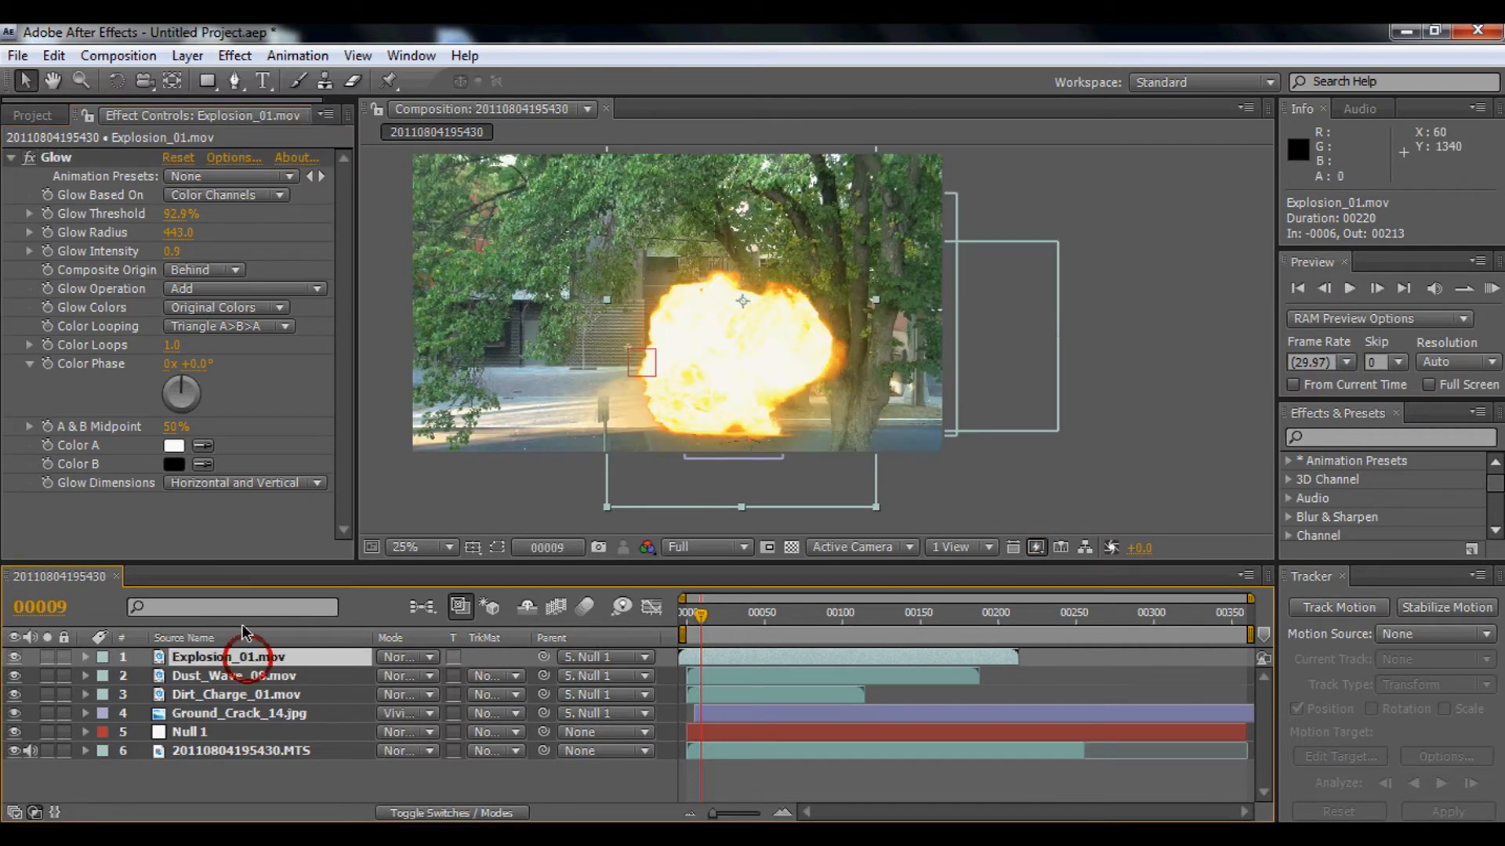
click(43, 119)
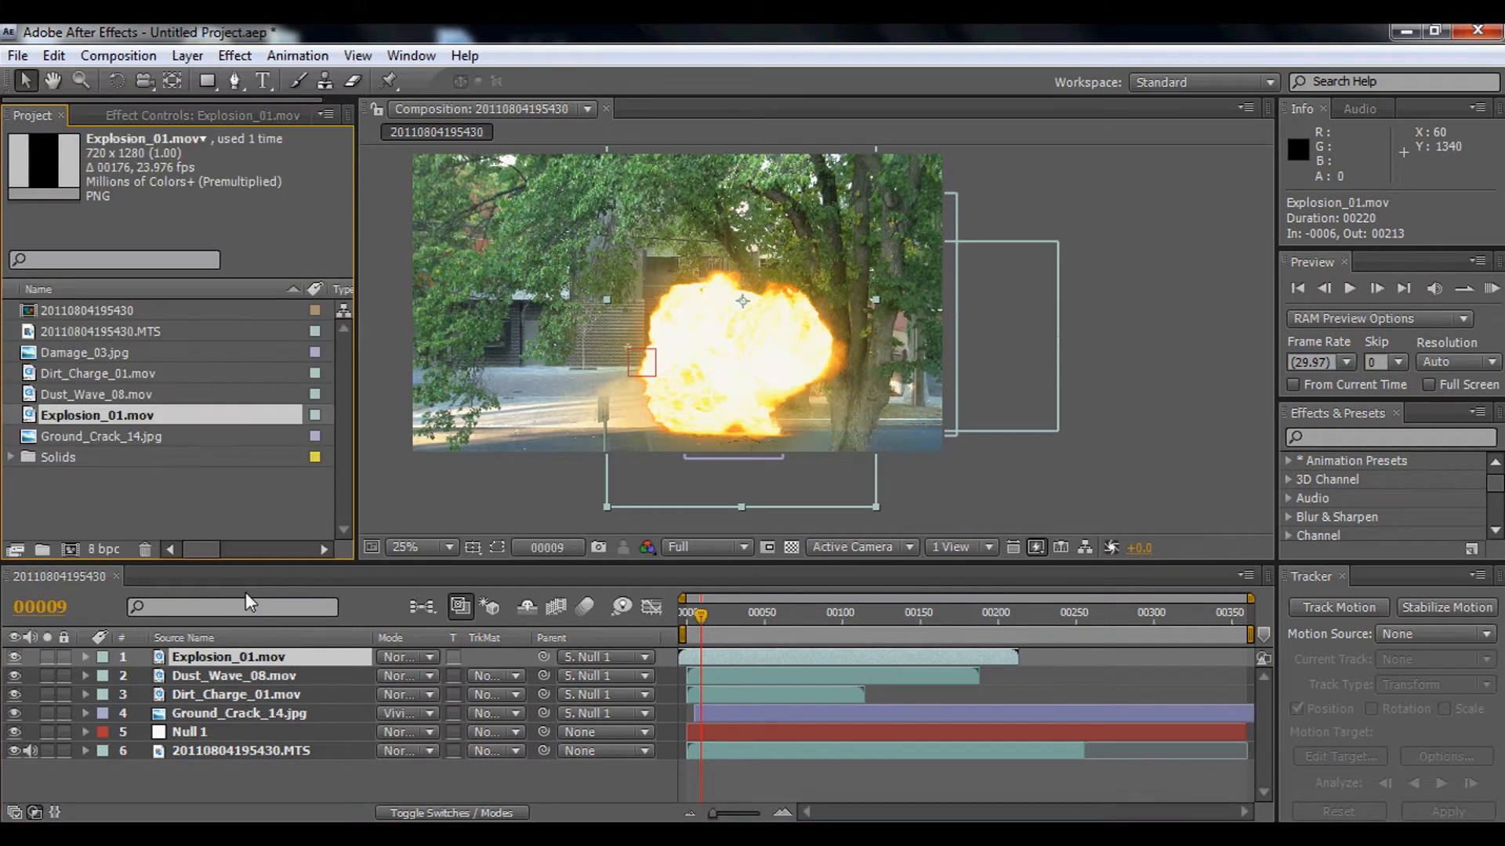
click(261, 664)
key(ctrl+d)
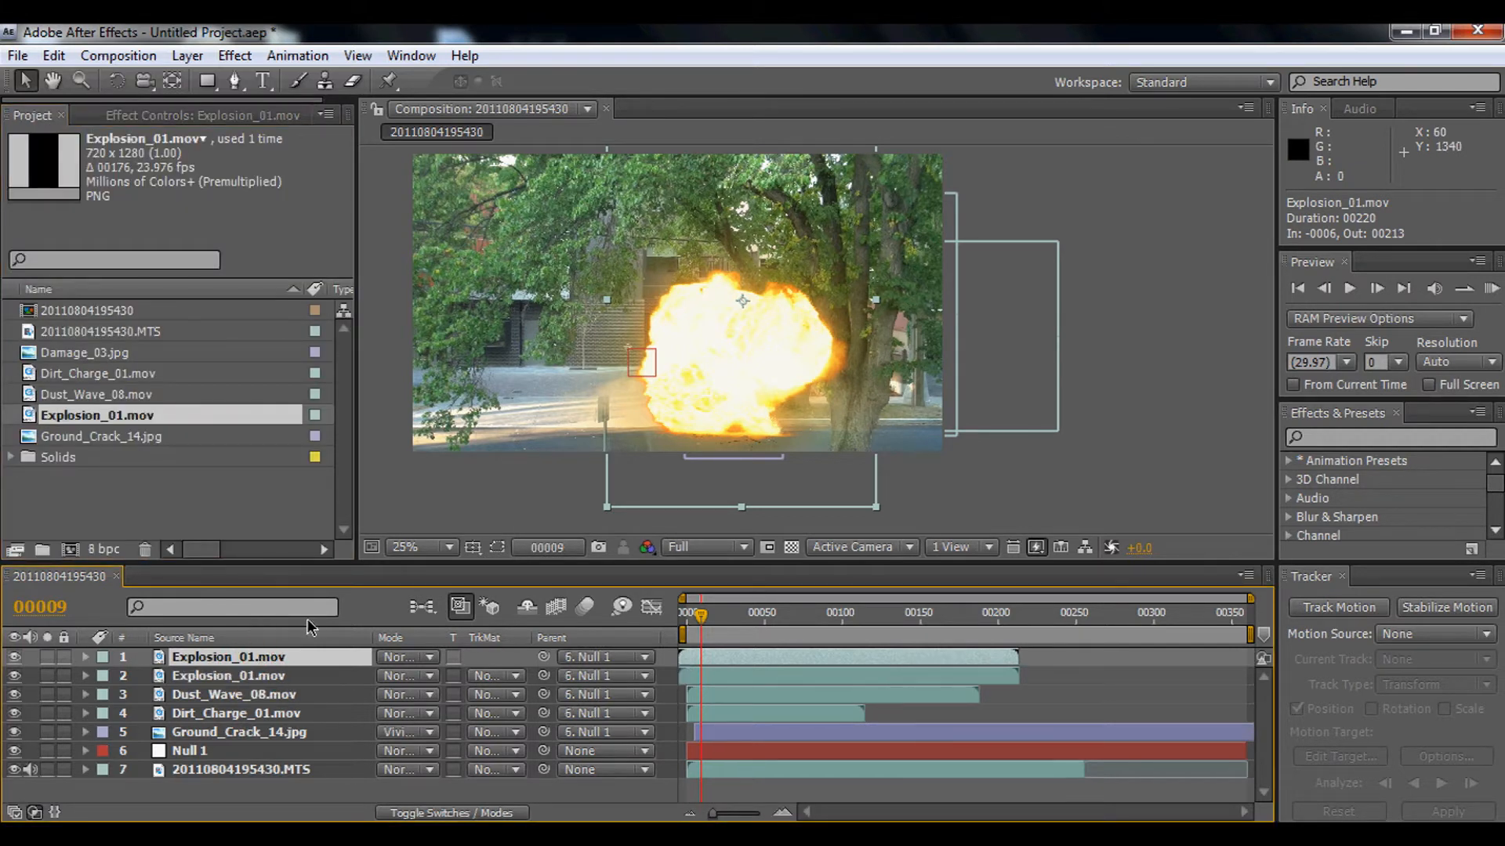
click(196, 659)
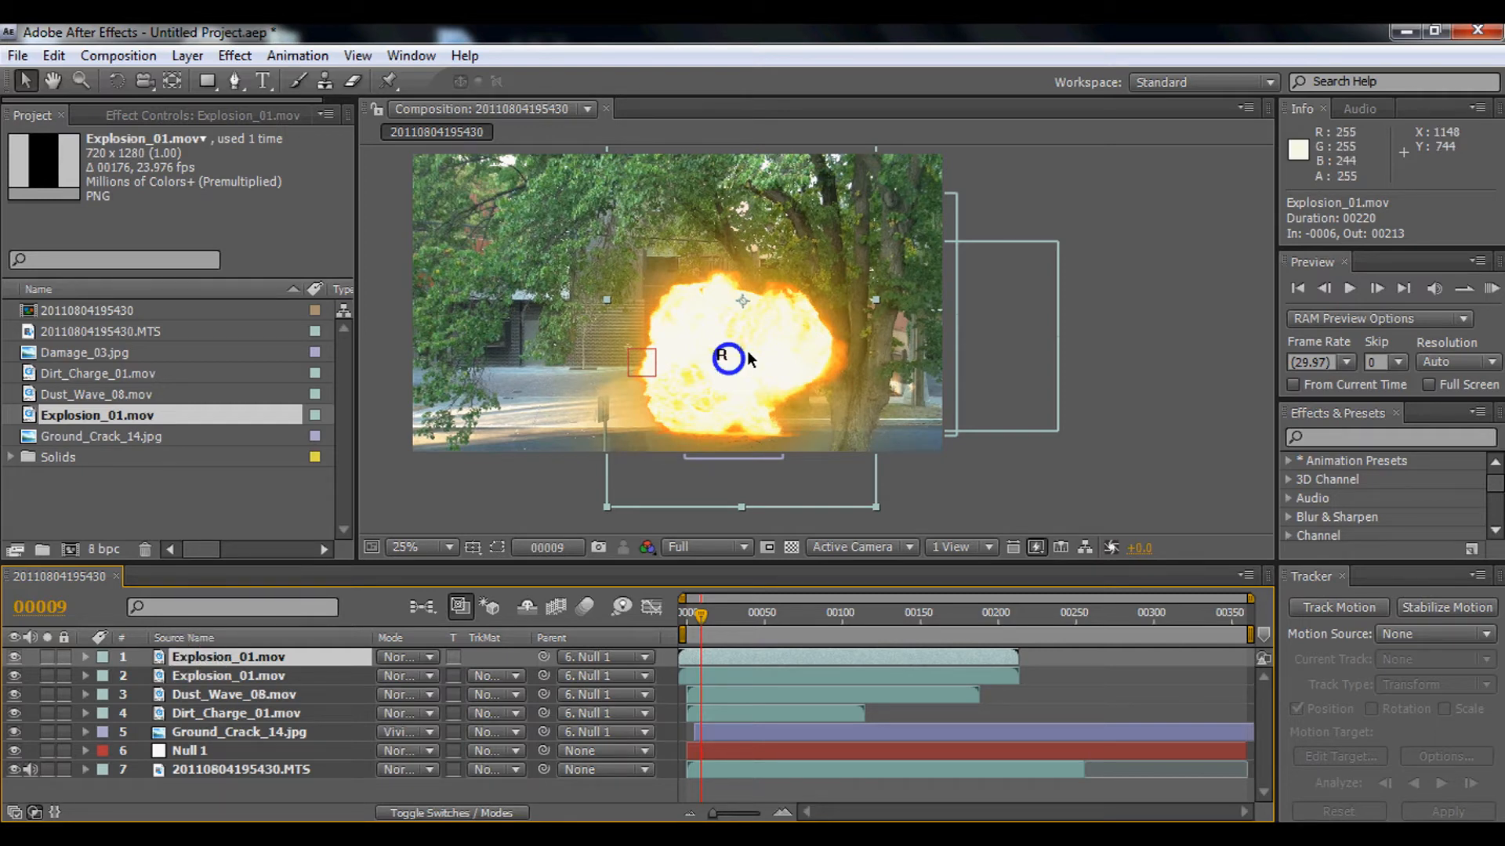
right_click(728, 359)
mouse_move(815, 303)
click(1097, 387)
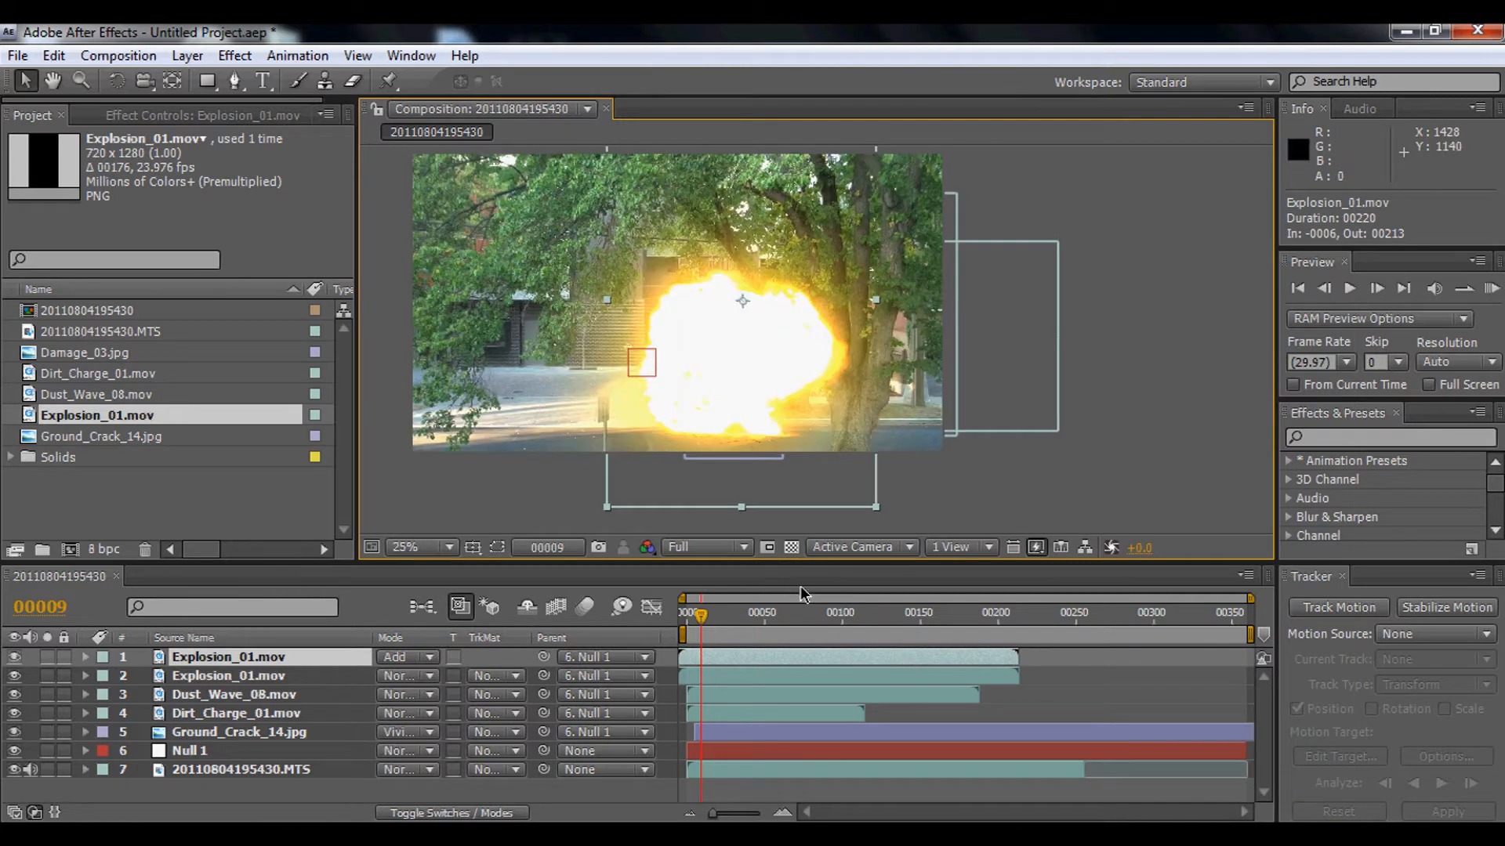
Scrub through the timeline to examine the doubled explosion over the footage, up close and in full frame, ending at frame 0.
drag(701, 623, 868, 626)
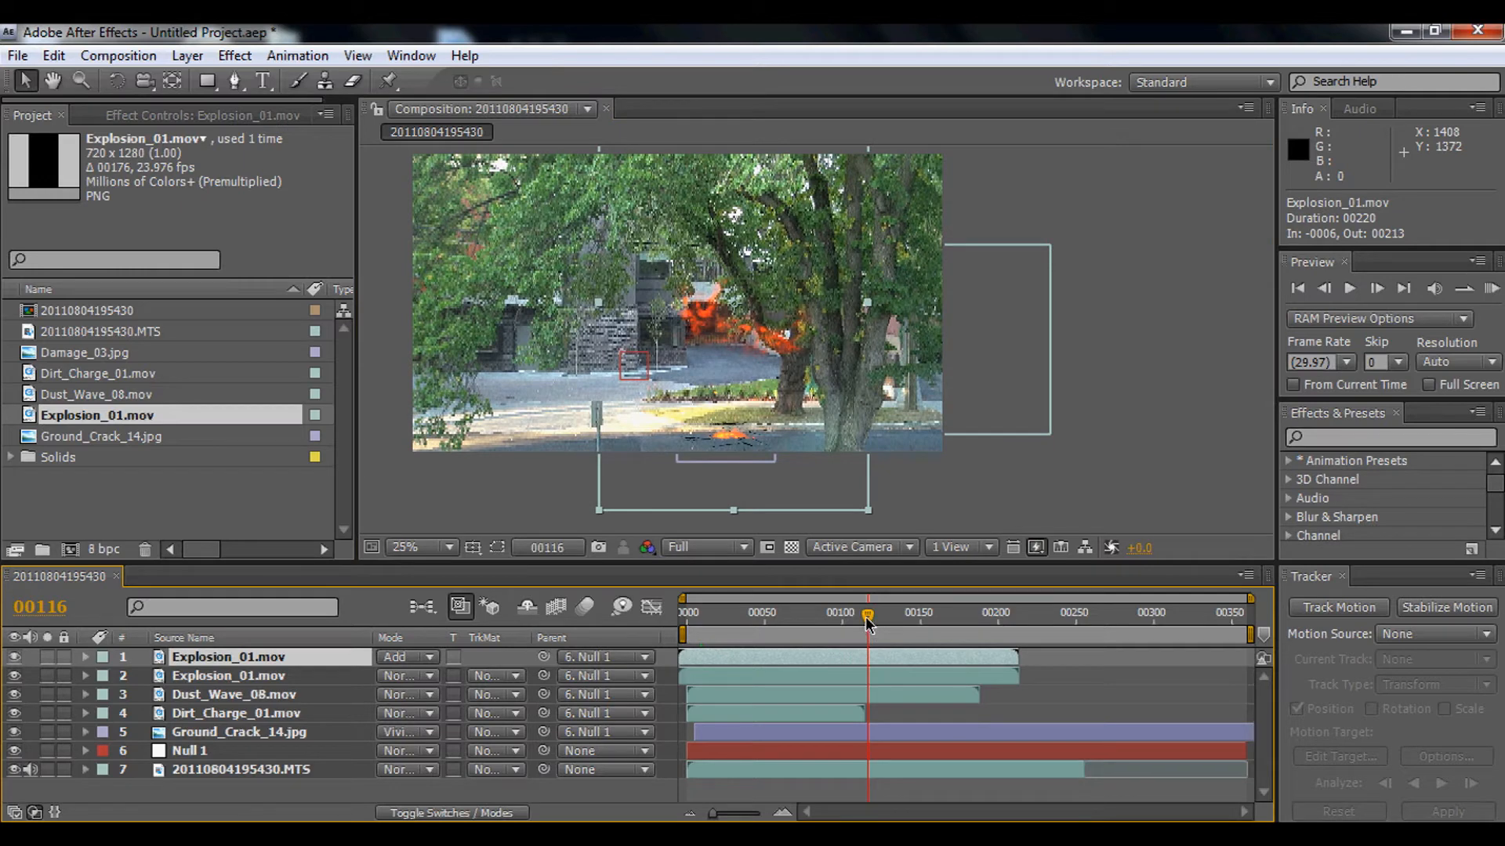
drag(675, 643, 675, 644)
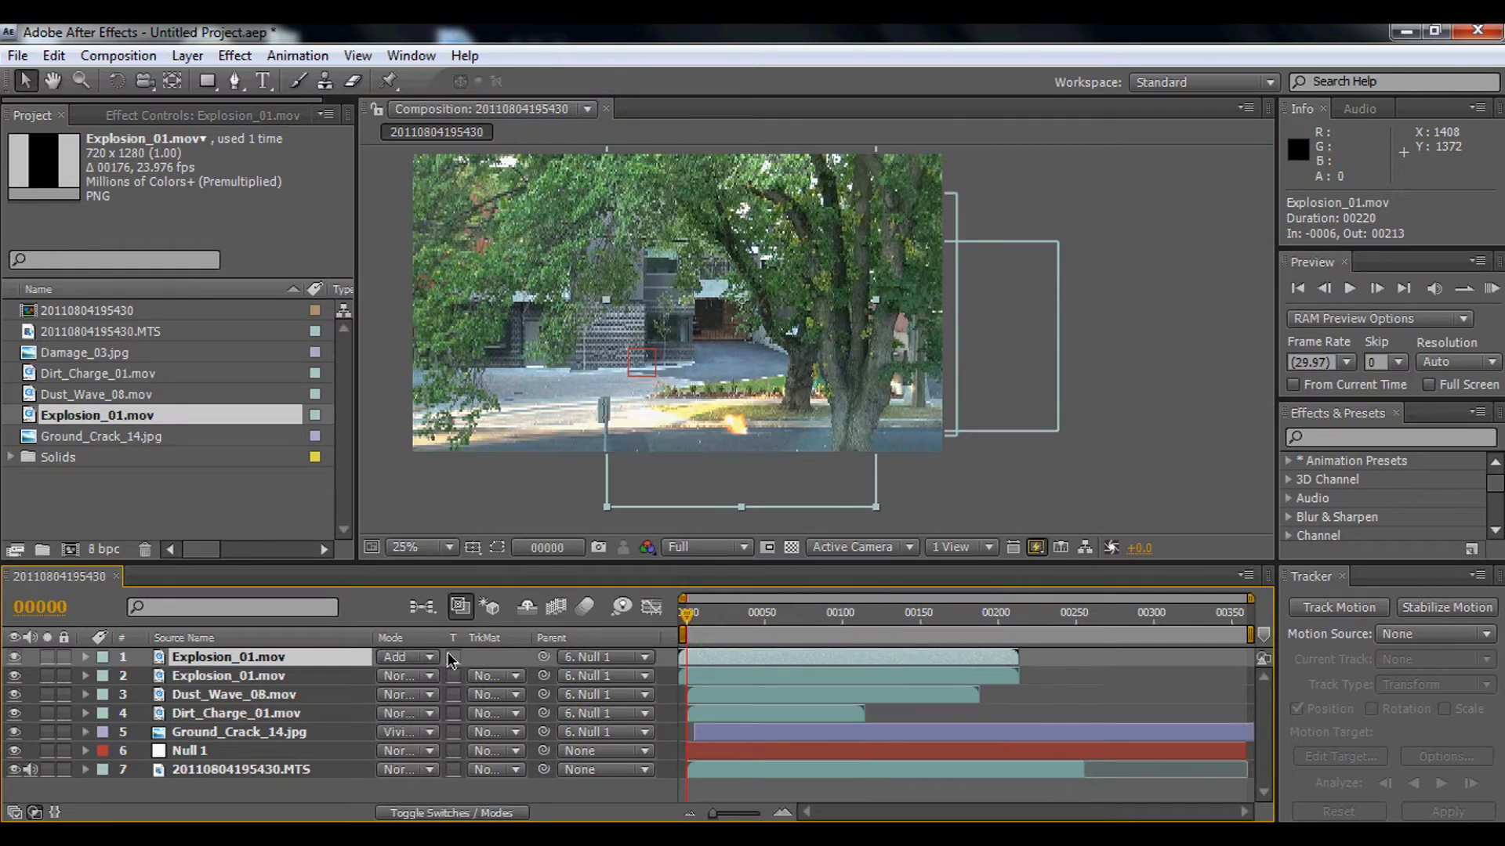
click(1139, 444)
click(686, 615)
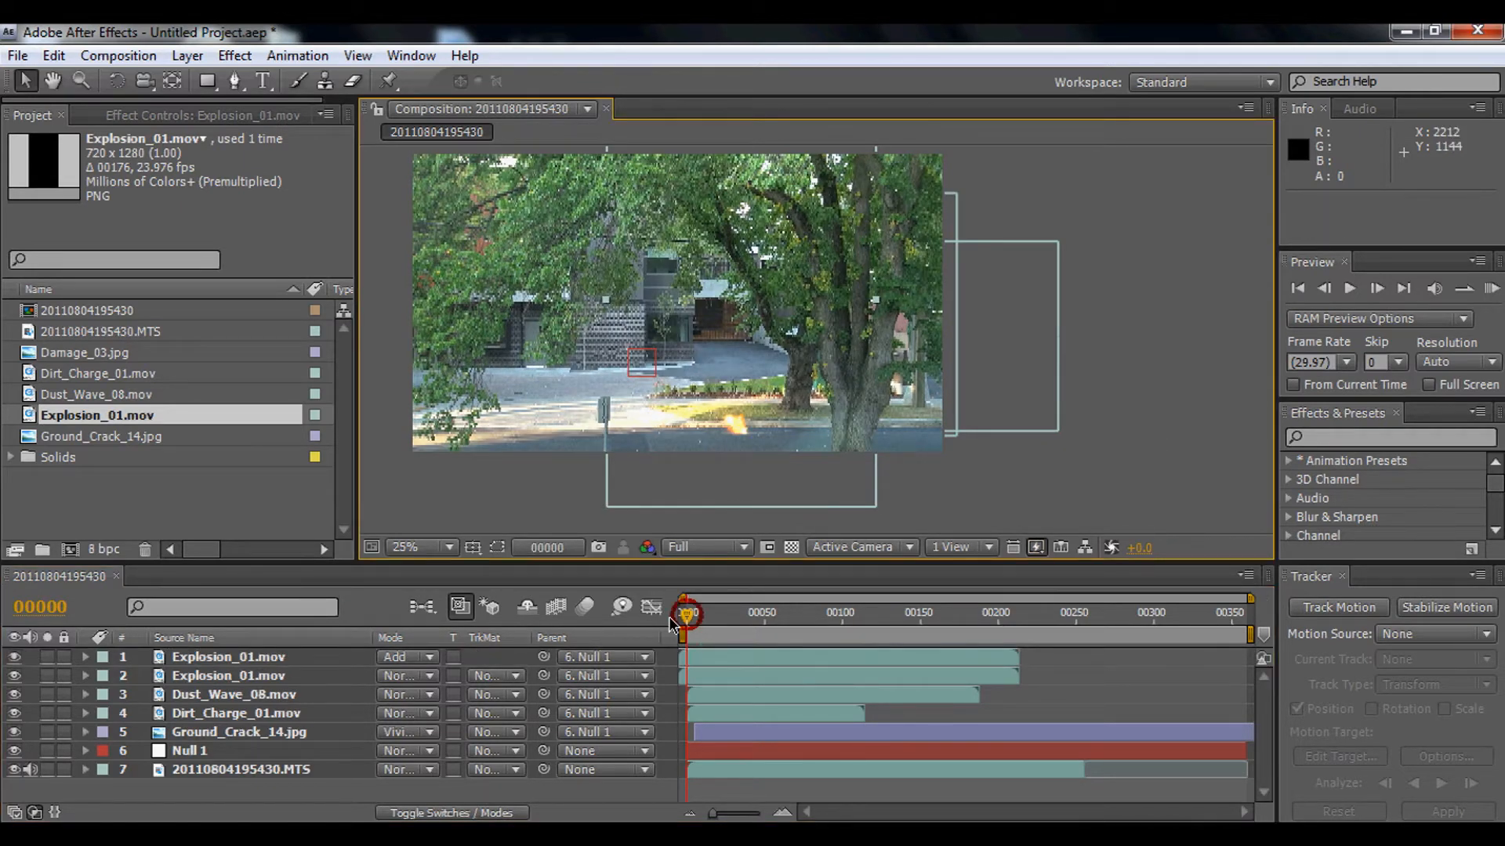
click(505, 514)
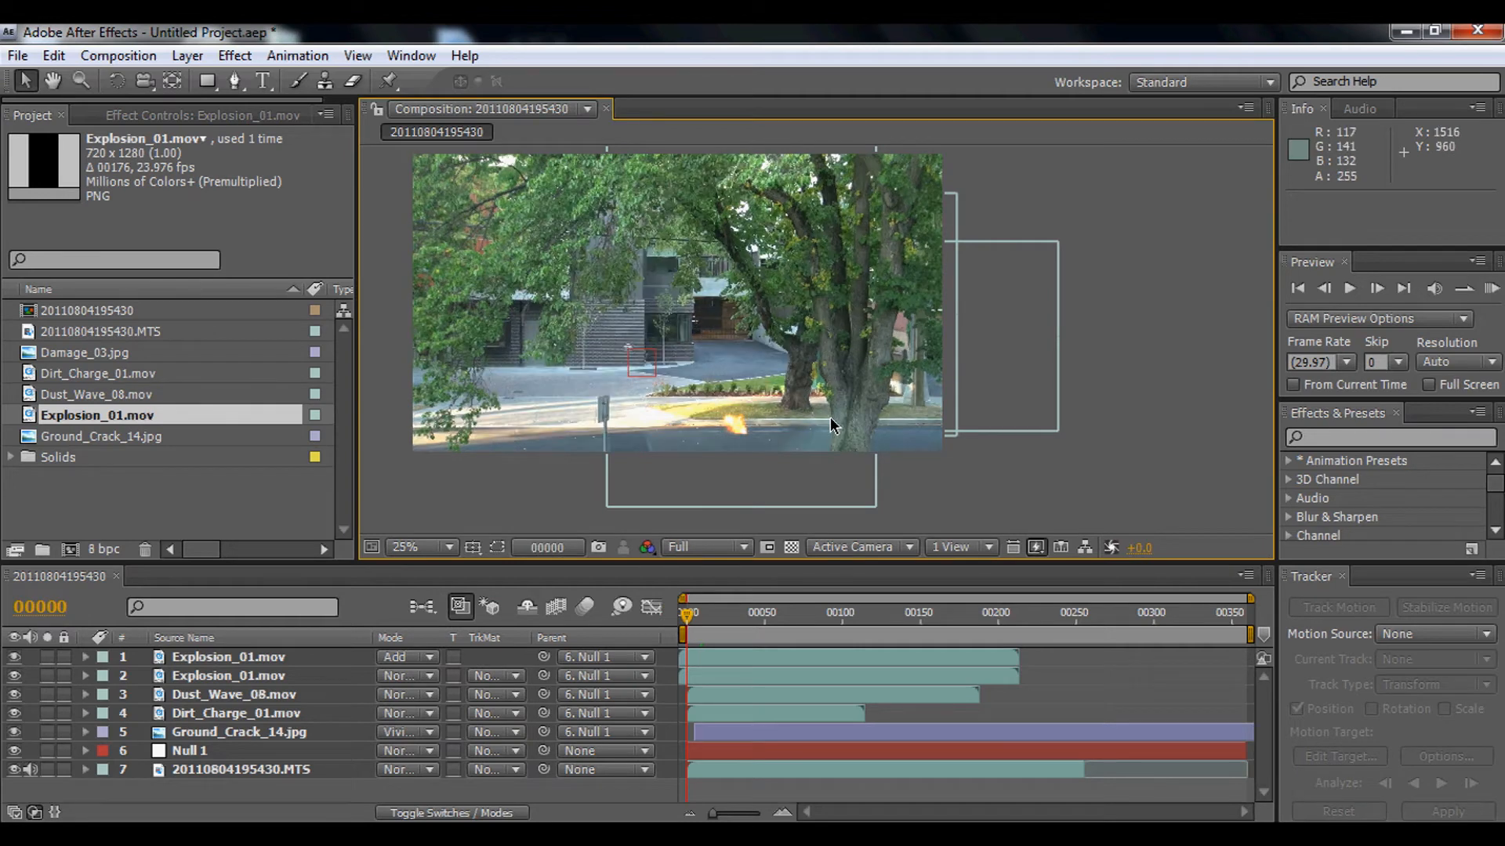
scroll(830, 423, up, 2)
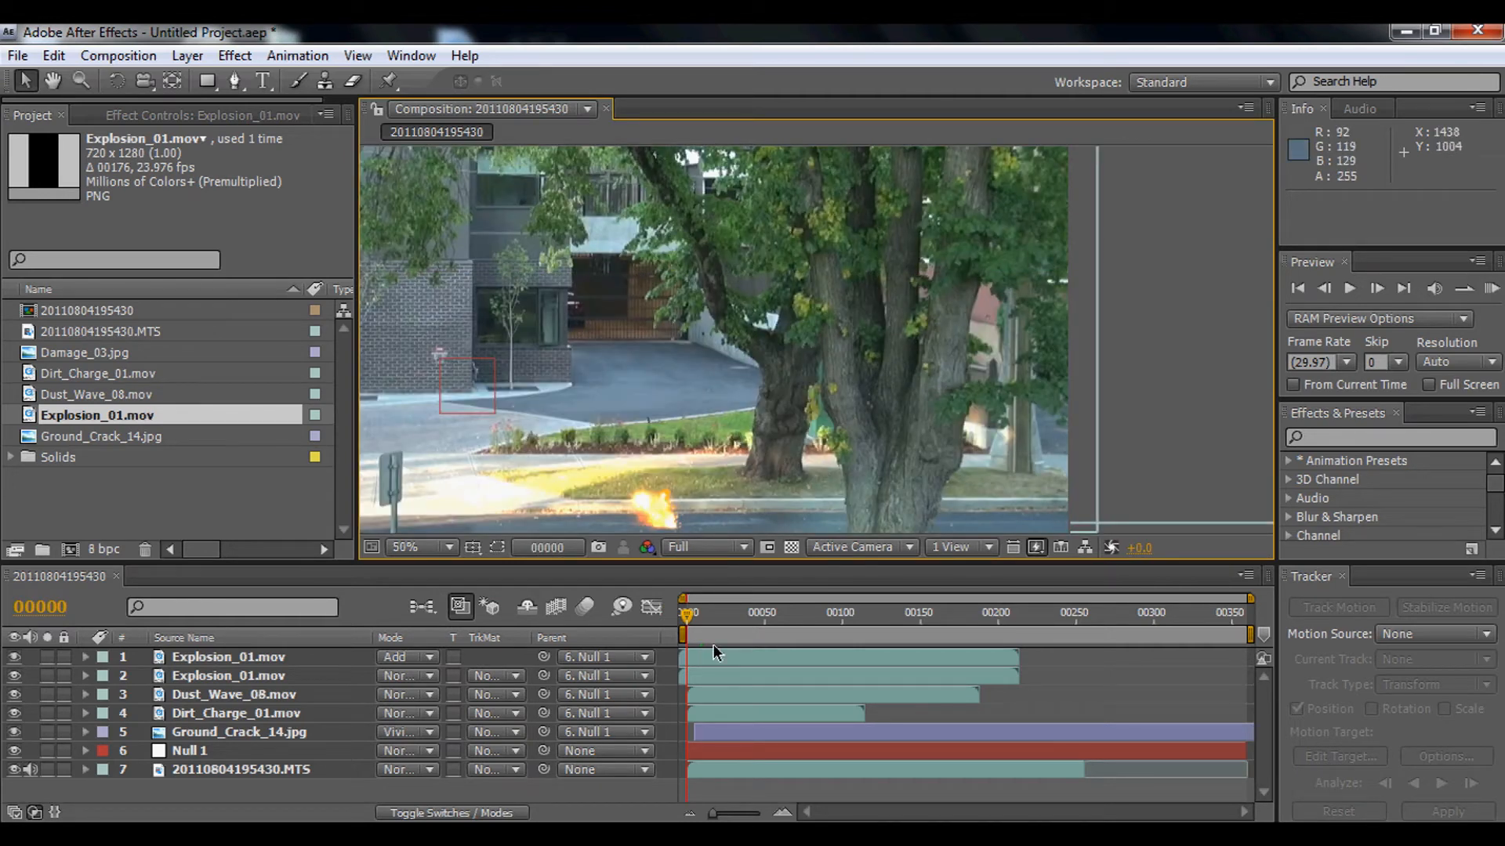
drag(690, 617, 703, 616)
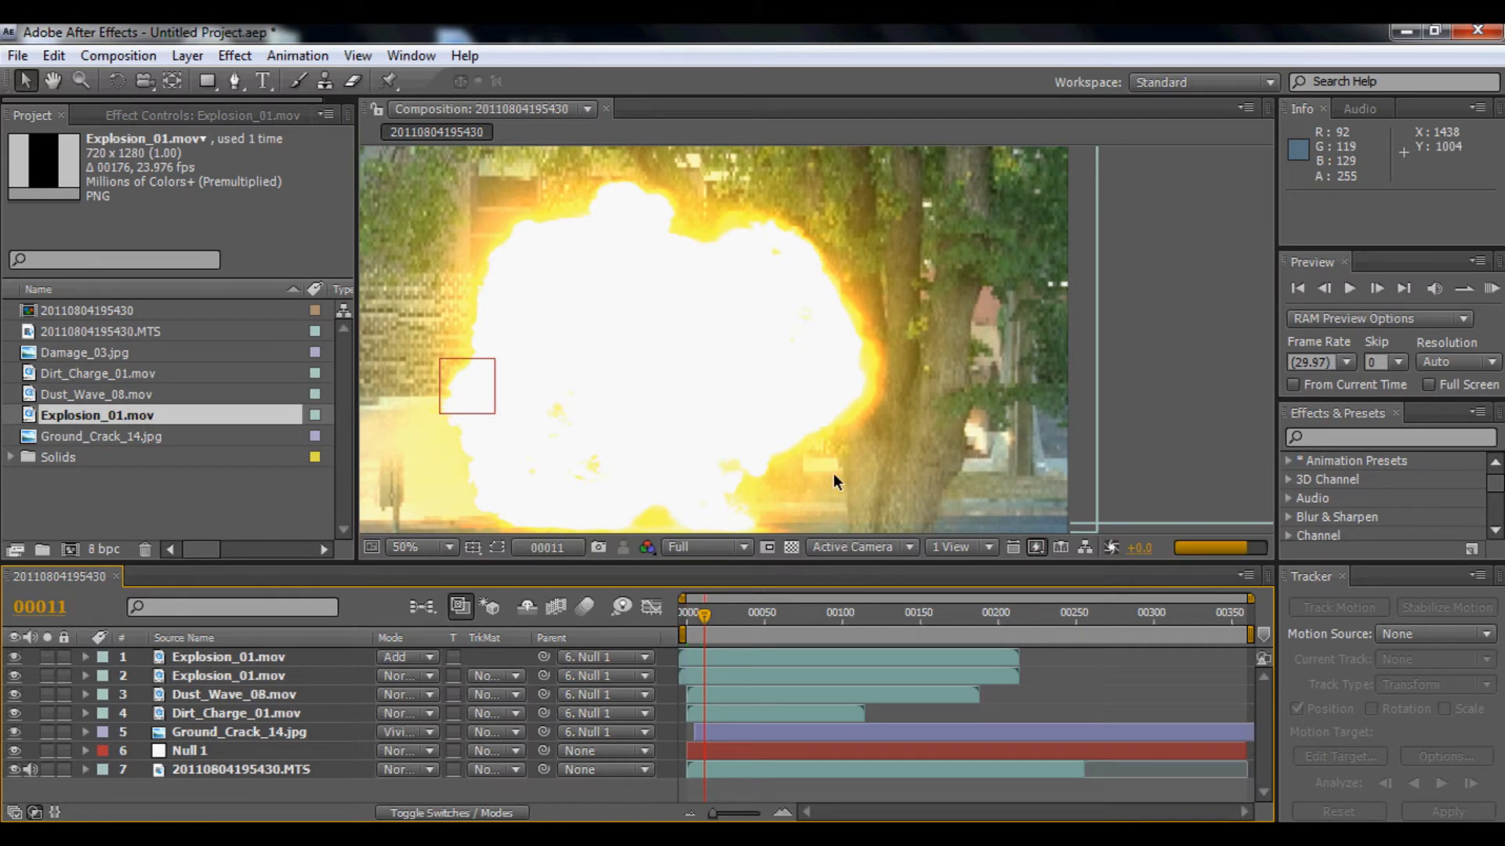
scroll(854, 337, down, 2)
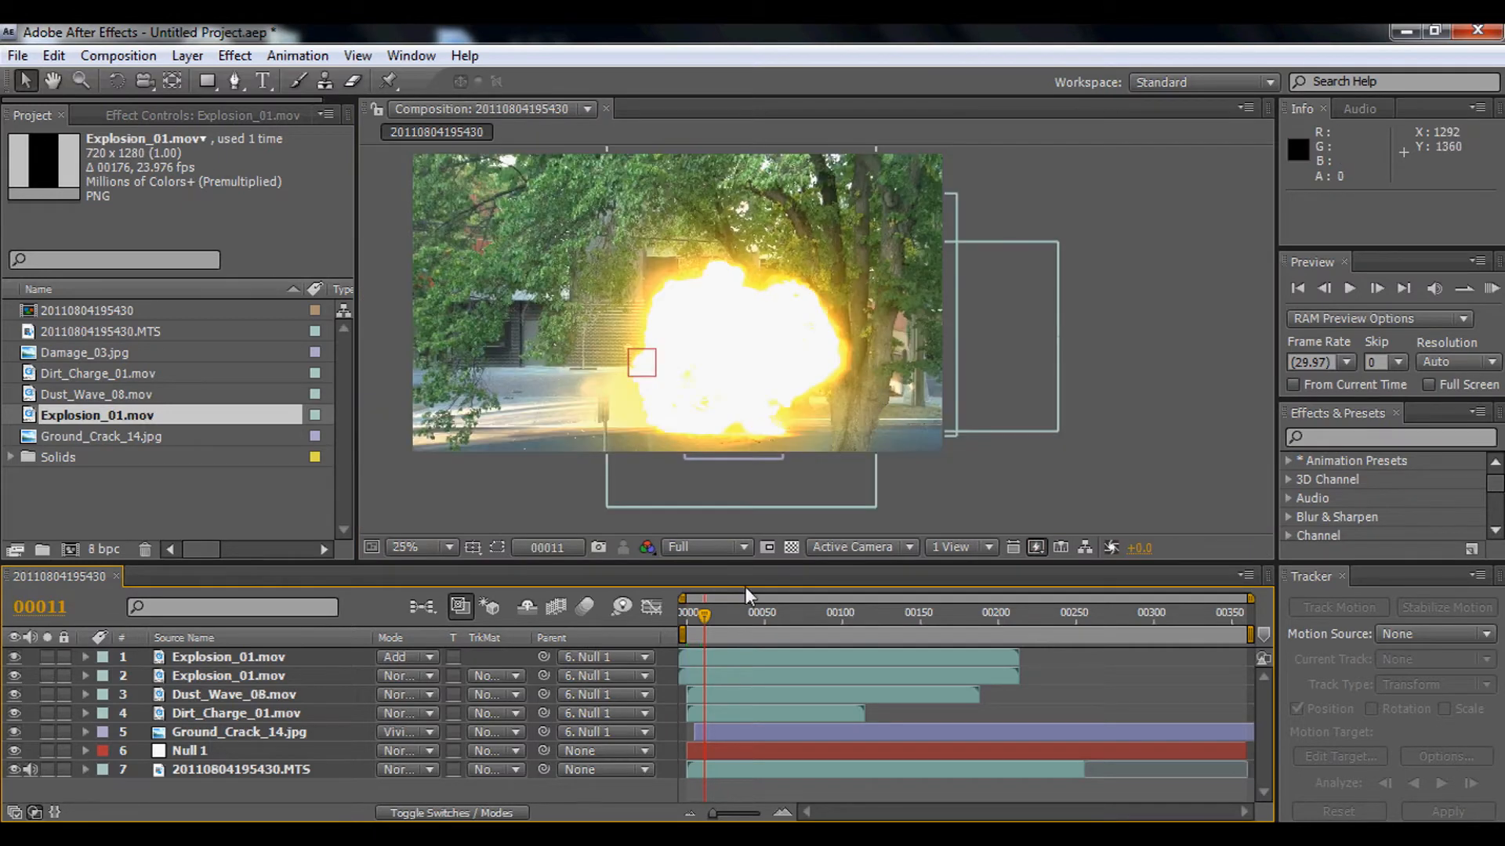
drag(705, 620, 693, 617)
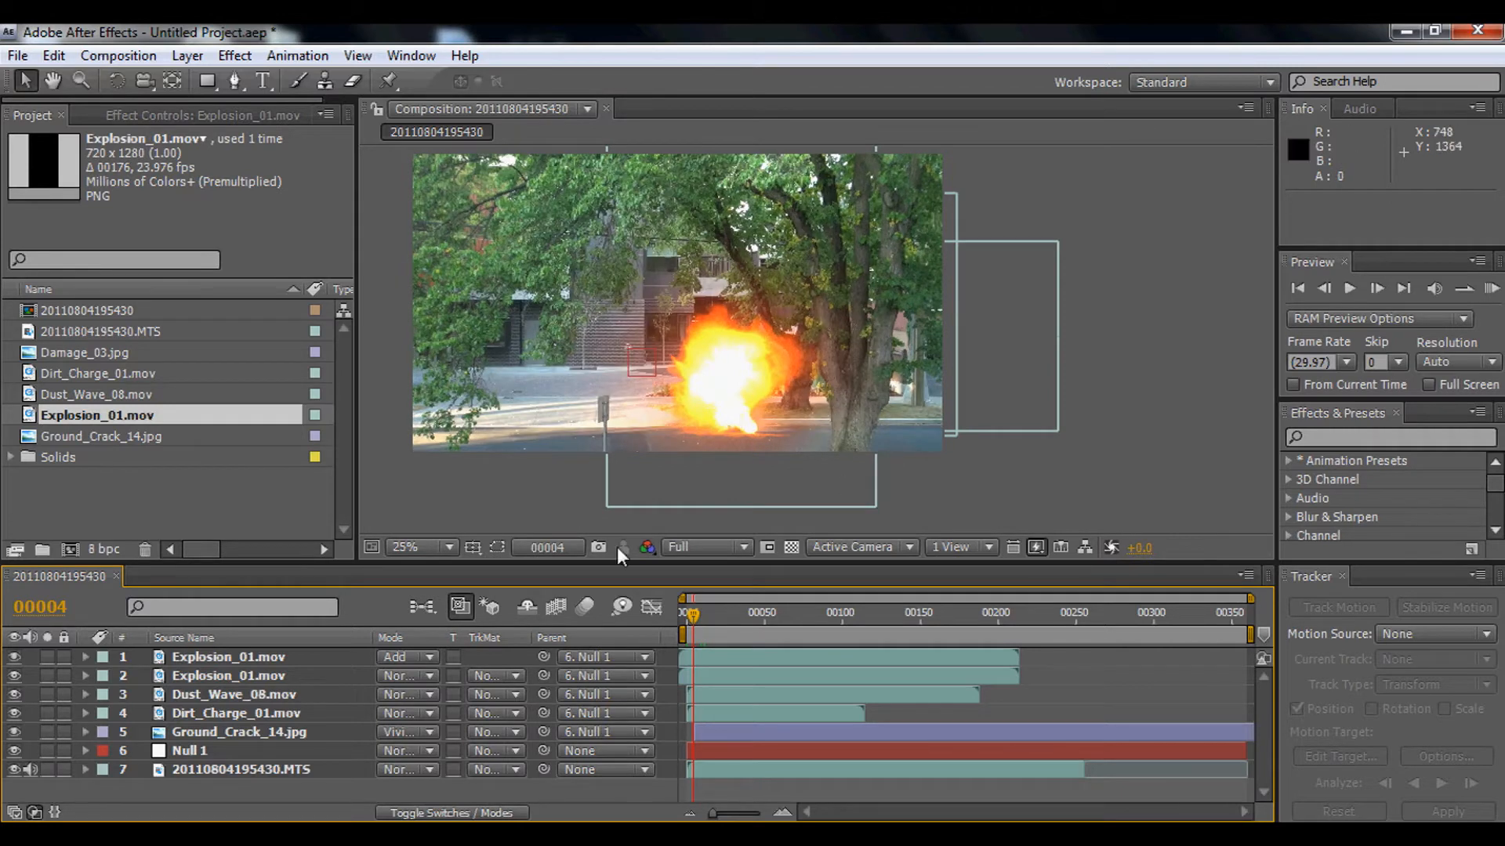
drag(688, 612, 651, 630)
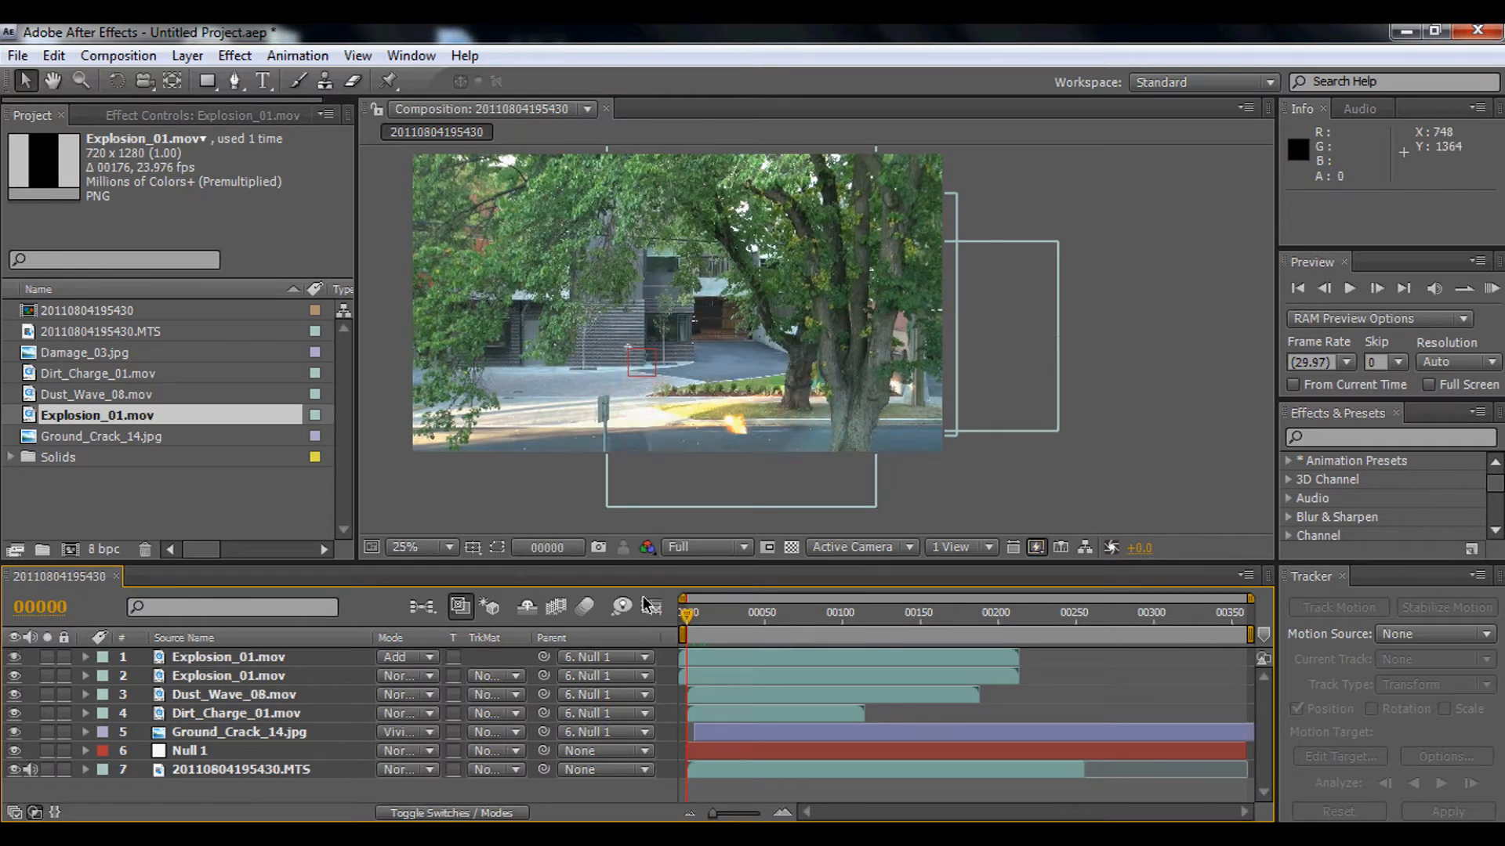
Create a white solid at comp size, 1920 x 1080 px, and hide it together with both explosion layers.
right_click(271, 790)
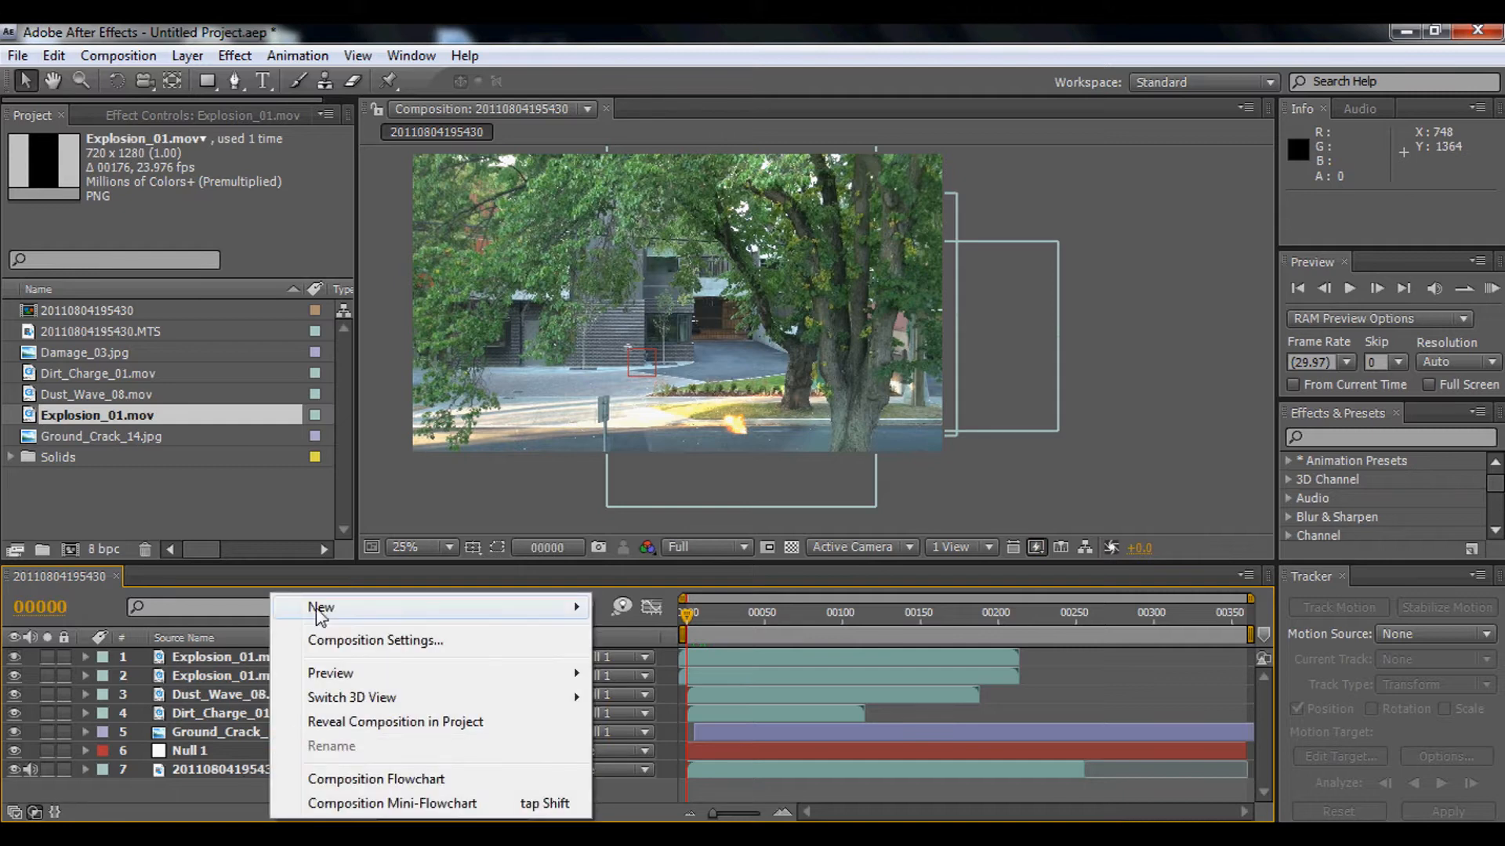
mouse_move(319, 615)
click(644, 666)
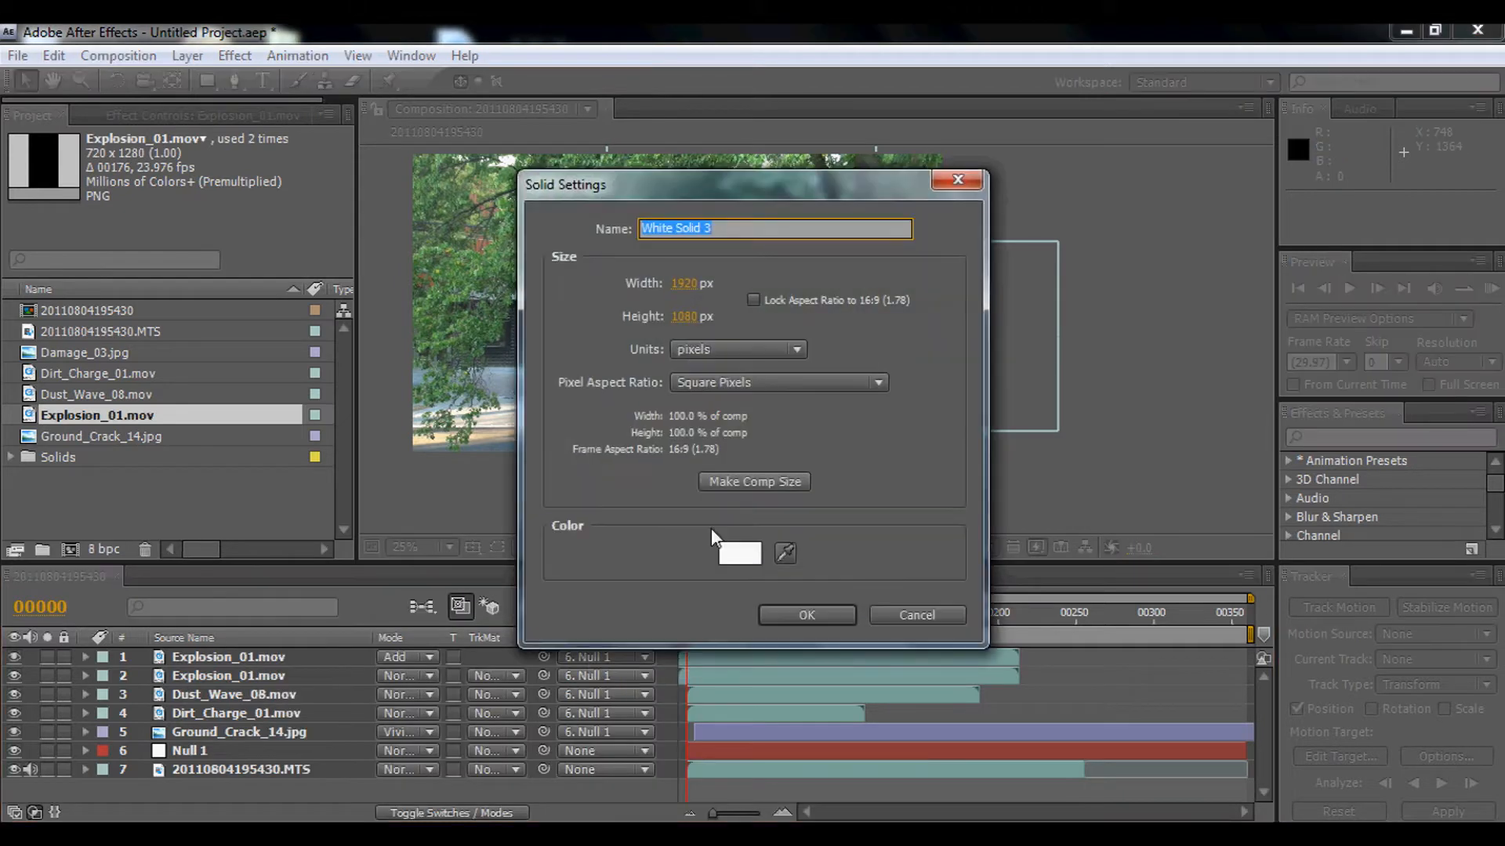
click(736, 478)
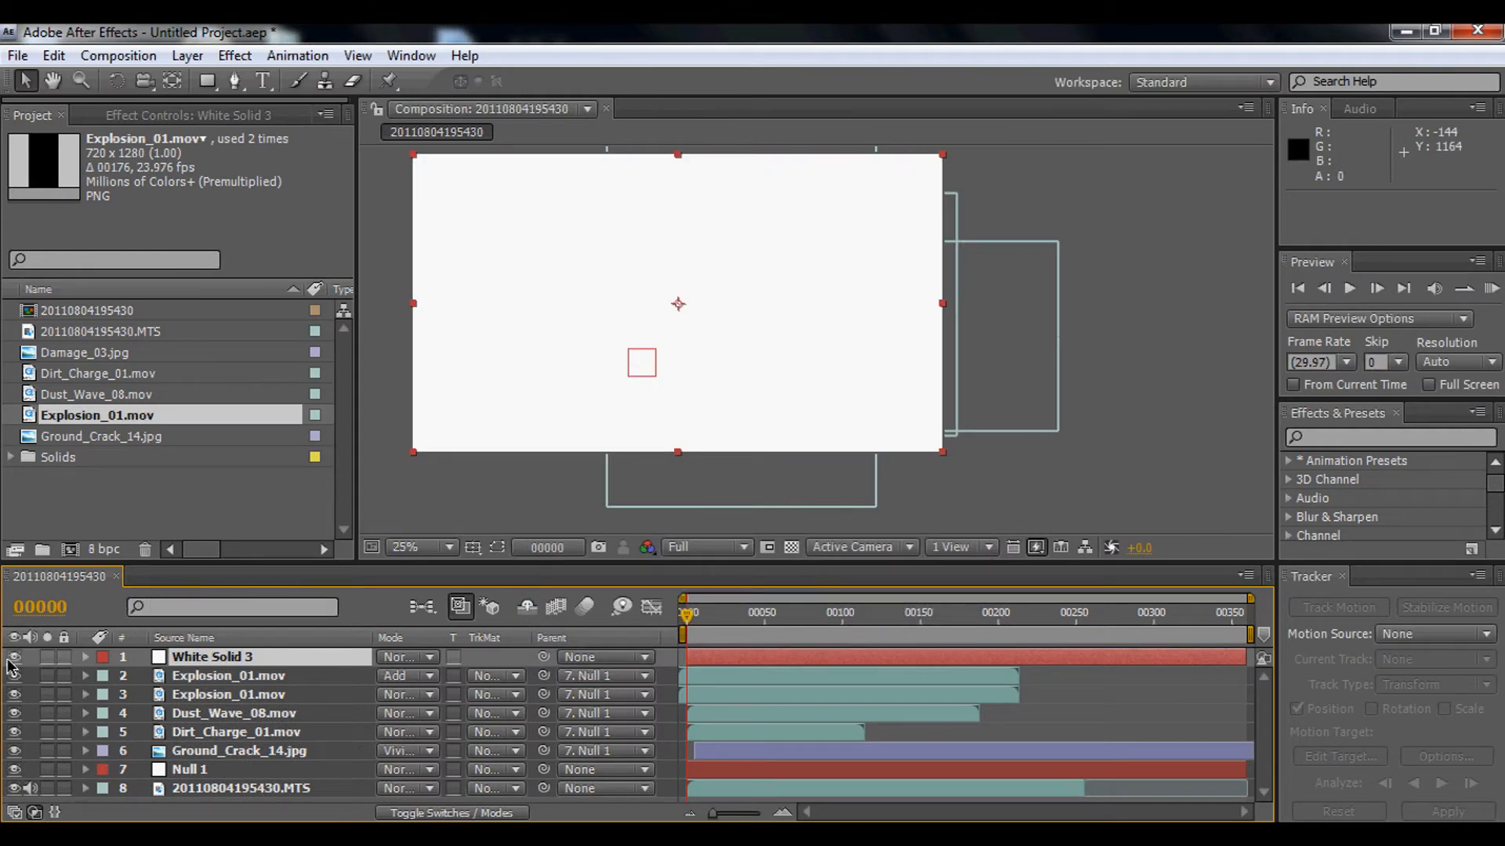
click(14, 657)
click(14, 675)
click(14, 694)
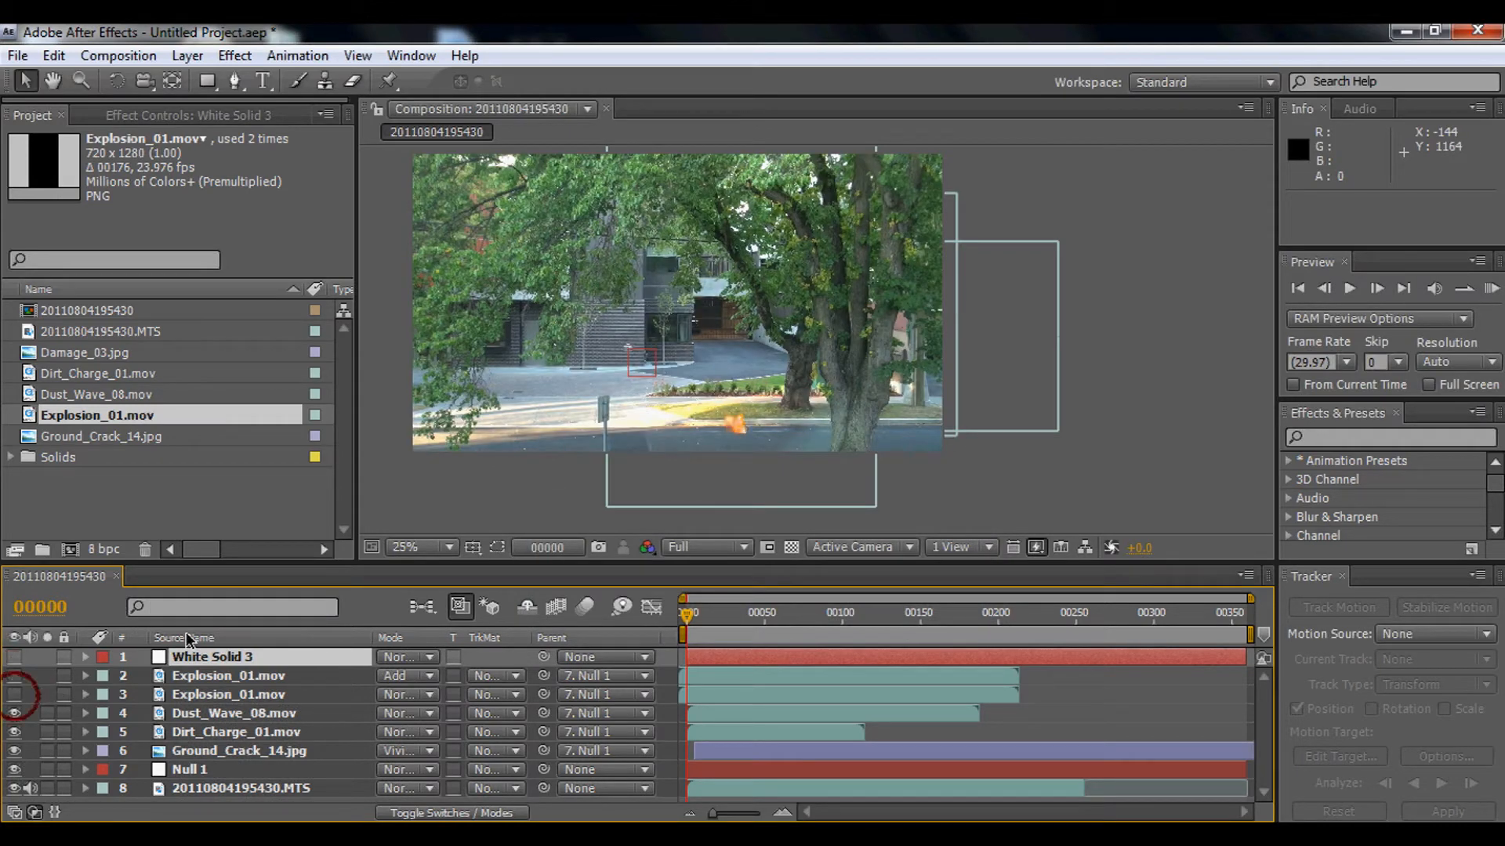
On the white solid, start a Pen mask at the foot of the foreground tree and trace up the lower trunk's left edge.
scroll(808, 453, up, 2)
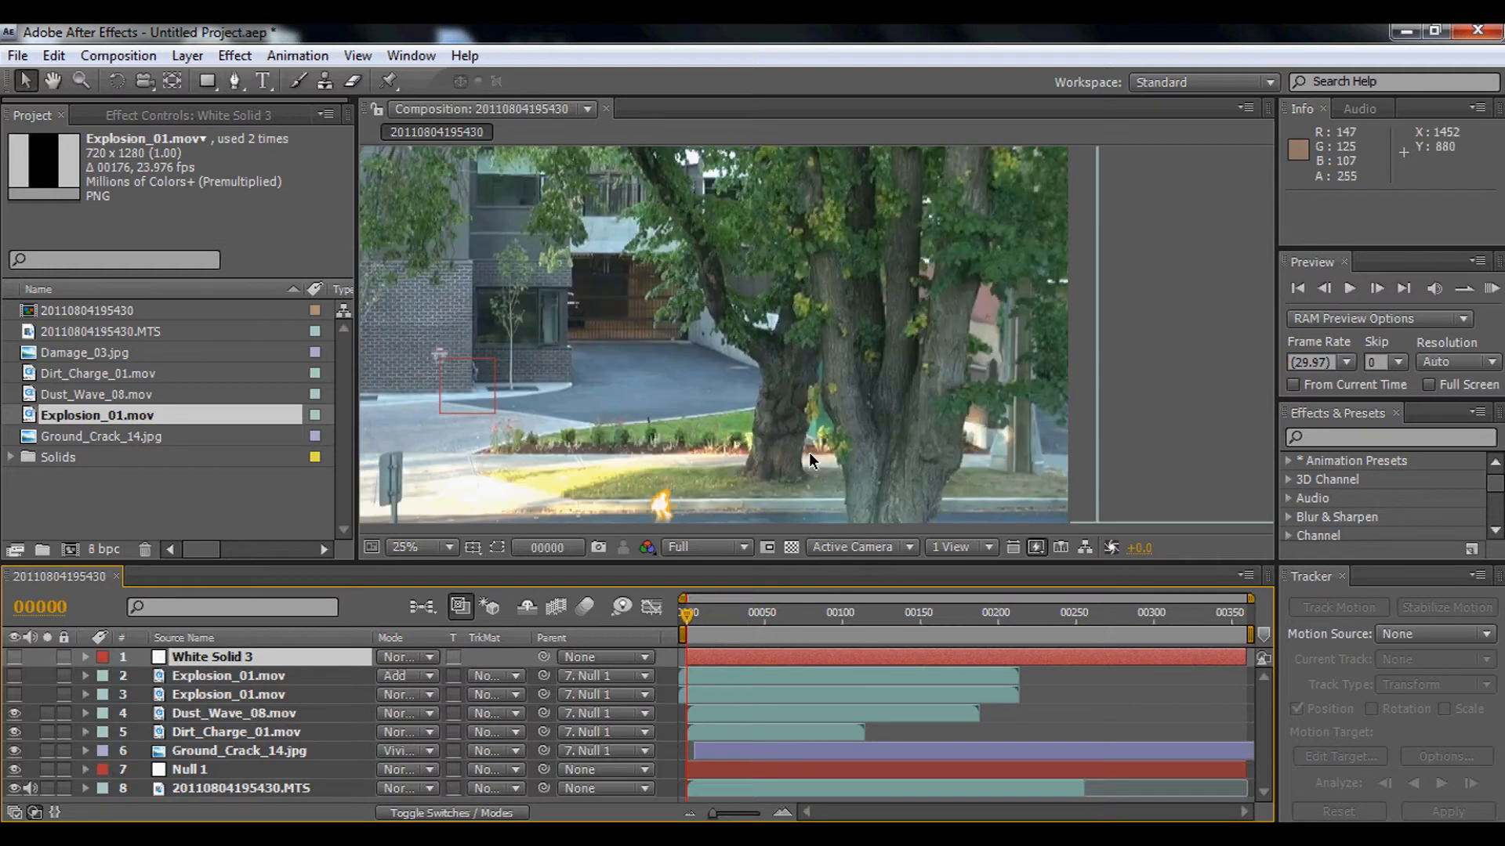
key(h)
drag(849, 473, 661, 416)
key(g)
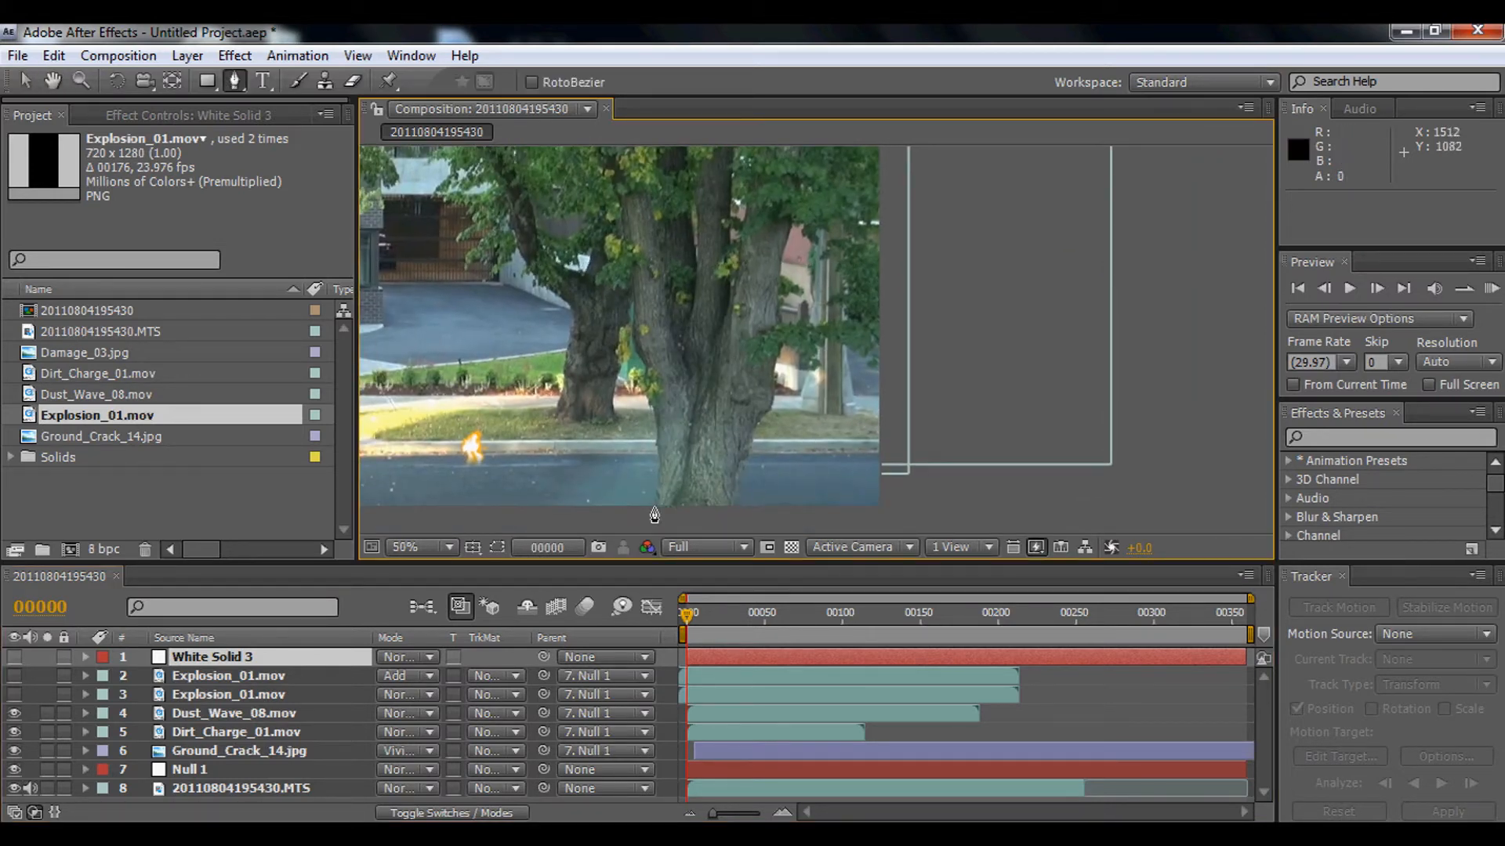
click(241, 662)
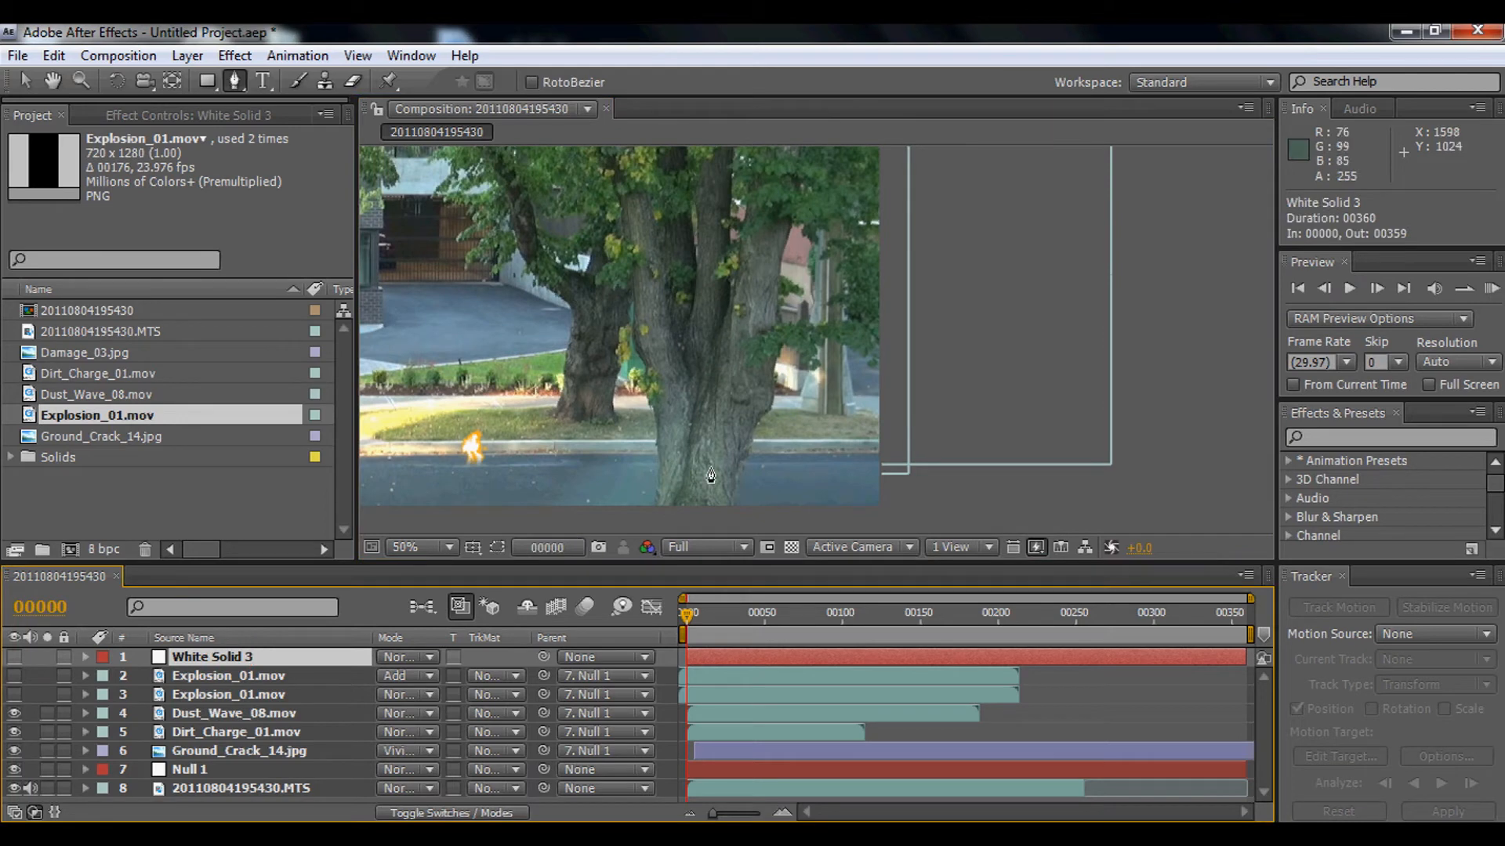
click(652, 505)
click(655, 481)
click(659, 452)
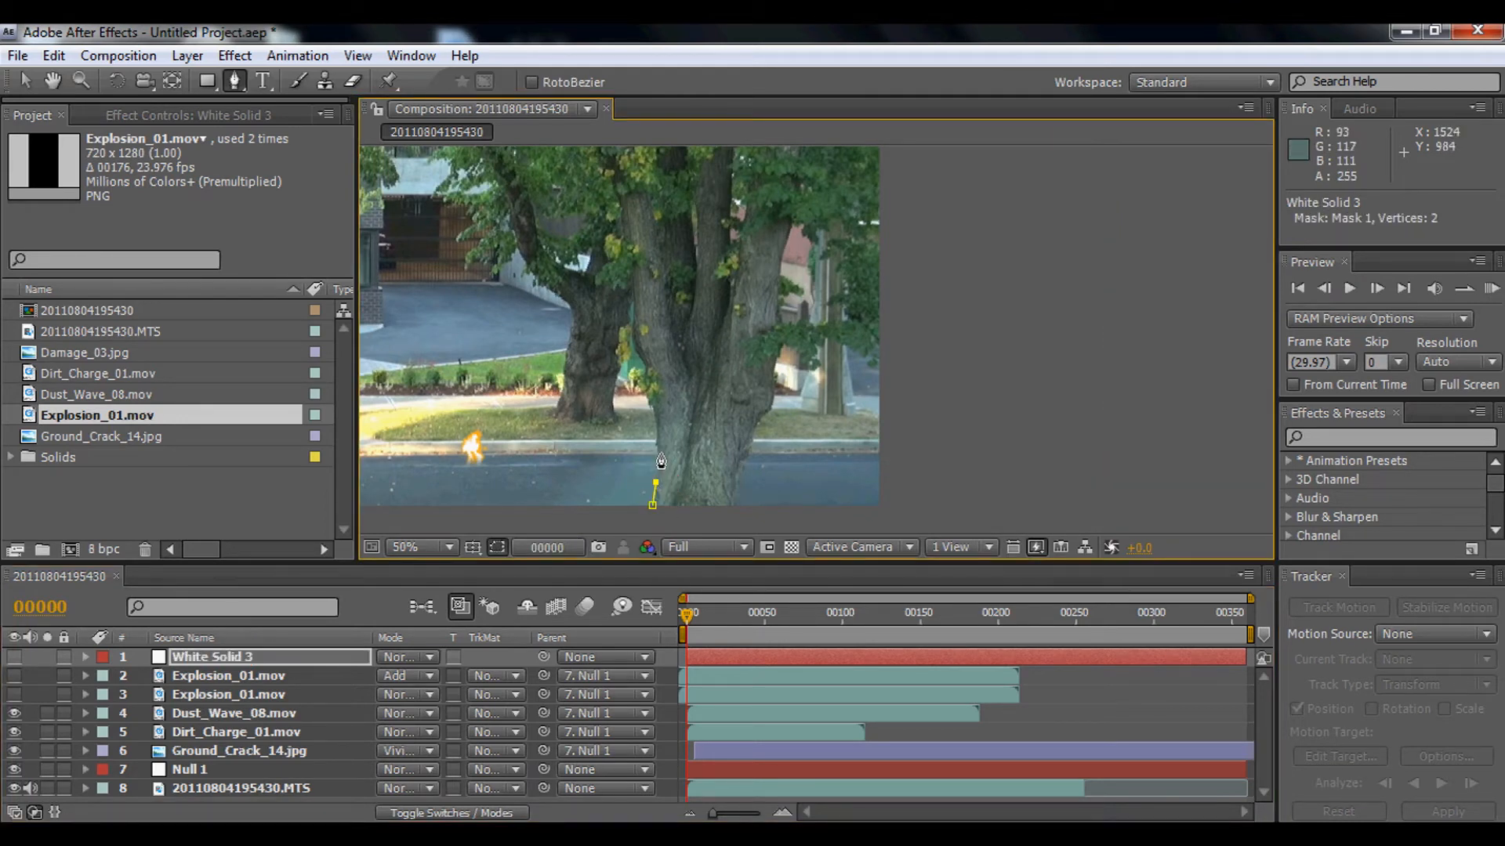
click(658, 428)
click(656, 405)
click(644, 393)
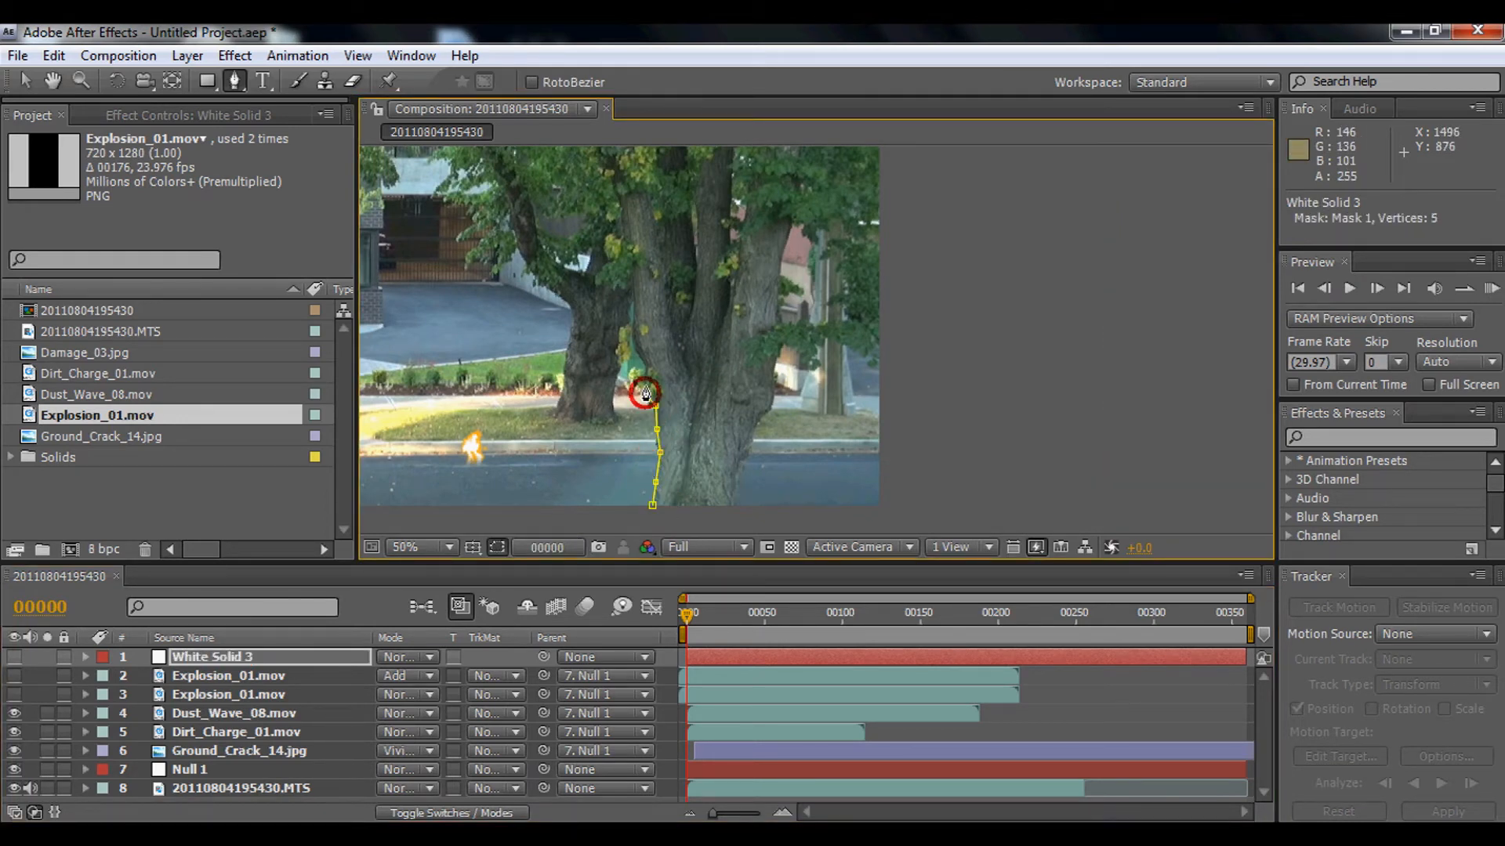
click(639, 368)
click(634, 337)
click(629, 310)
click(630, 287)
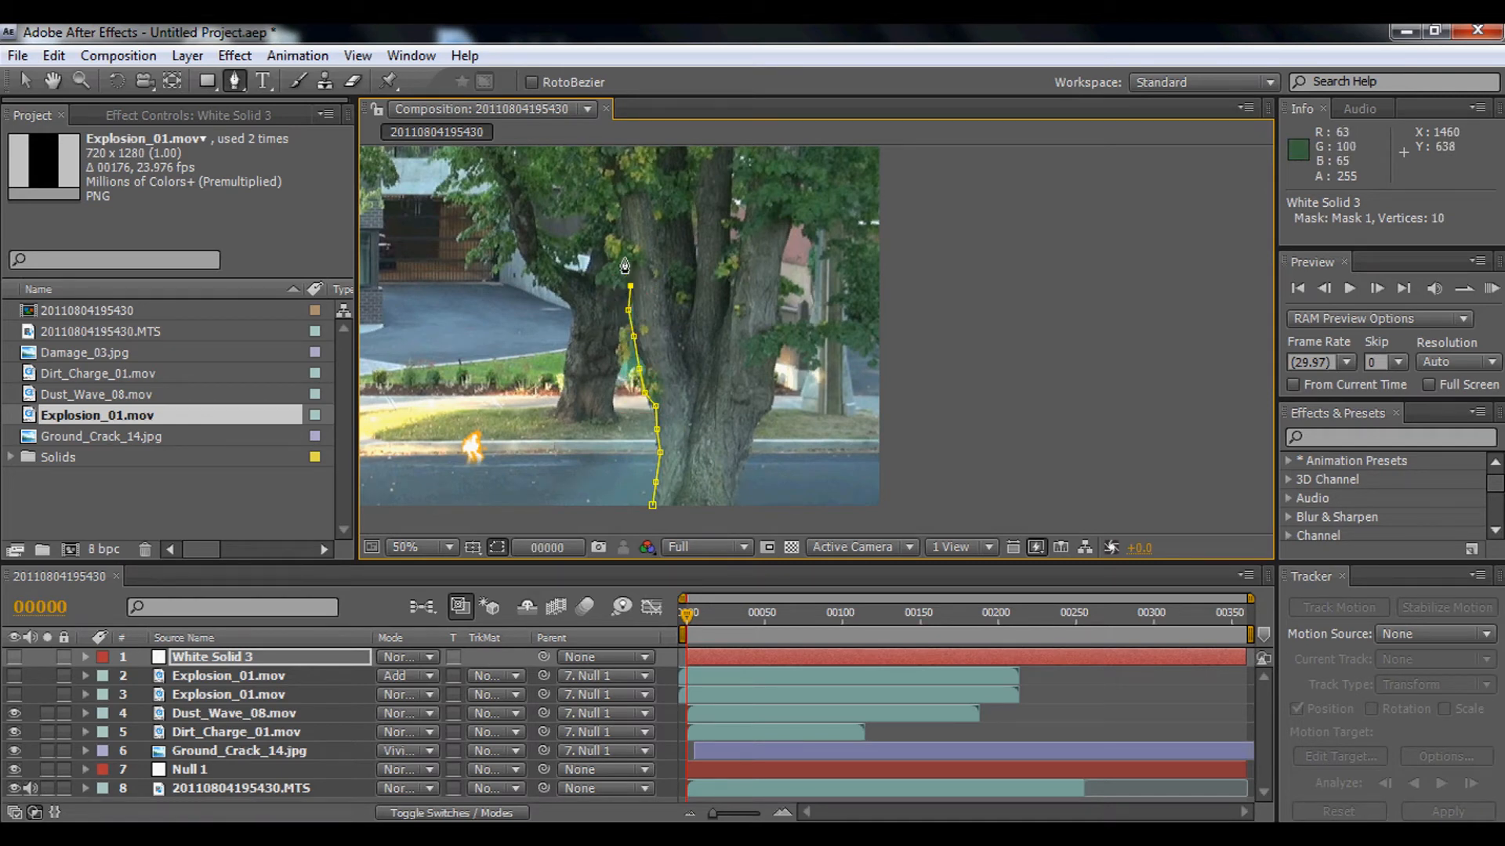
click(624, 259)
click(618, 220)
Continue the mask path up the left edge of the foreground tree's upper trunk into the foliage.
key(h)
drag(712, 244, 752, 400)
key(g)
click(657, 357)
click(639, 319)
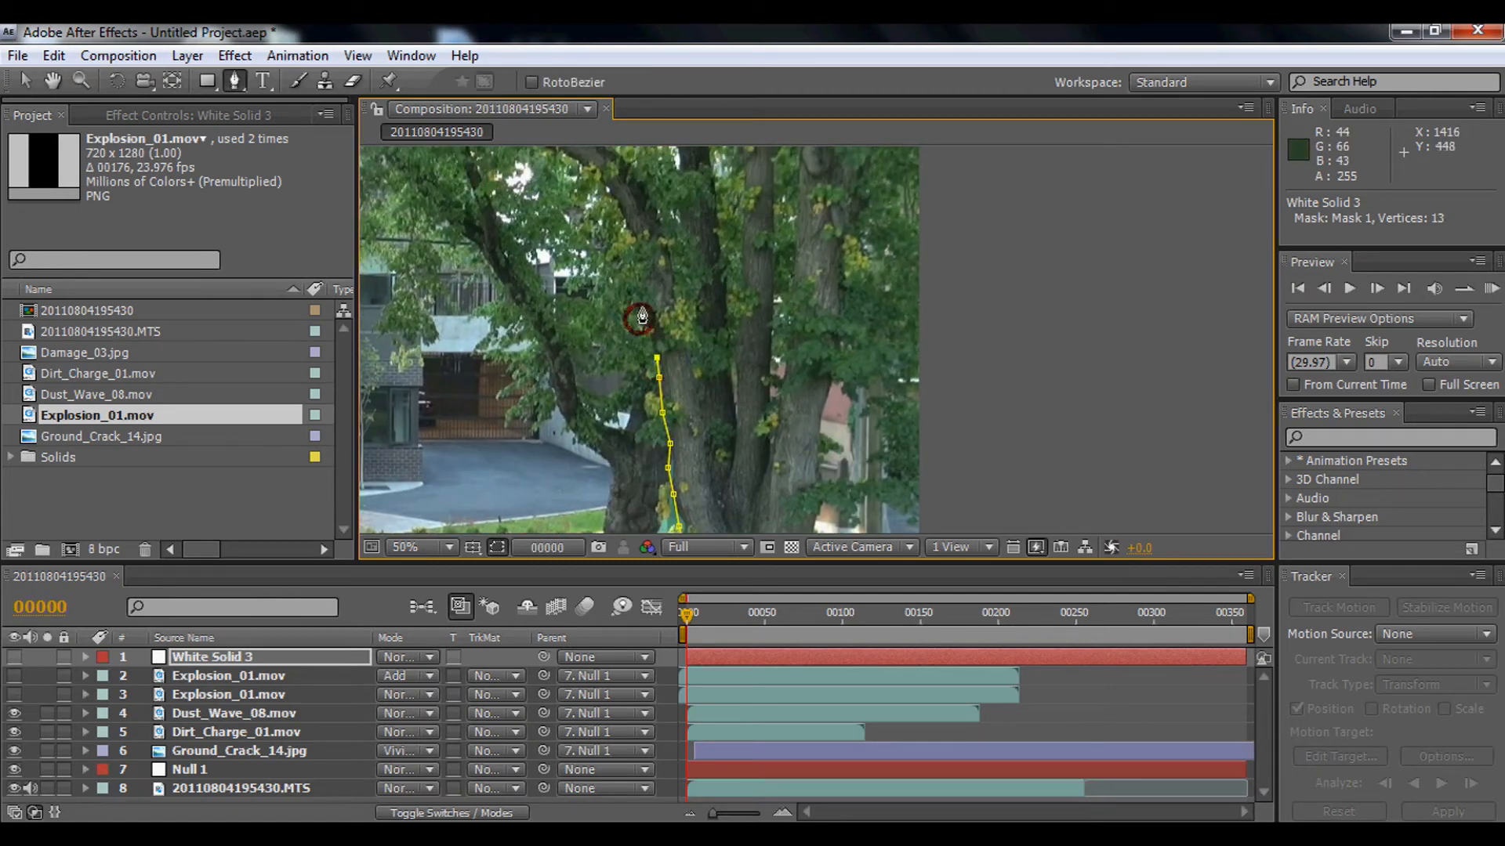
click(636, 283)
click(631, 233)
click(621, 192)
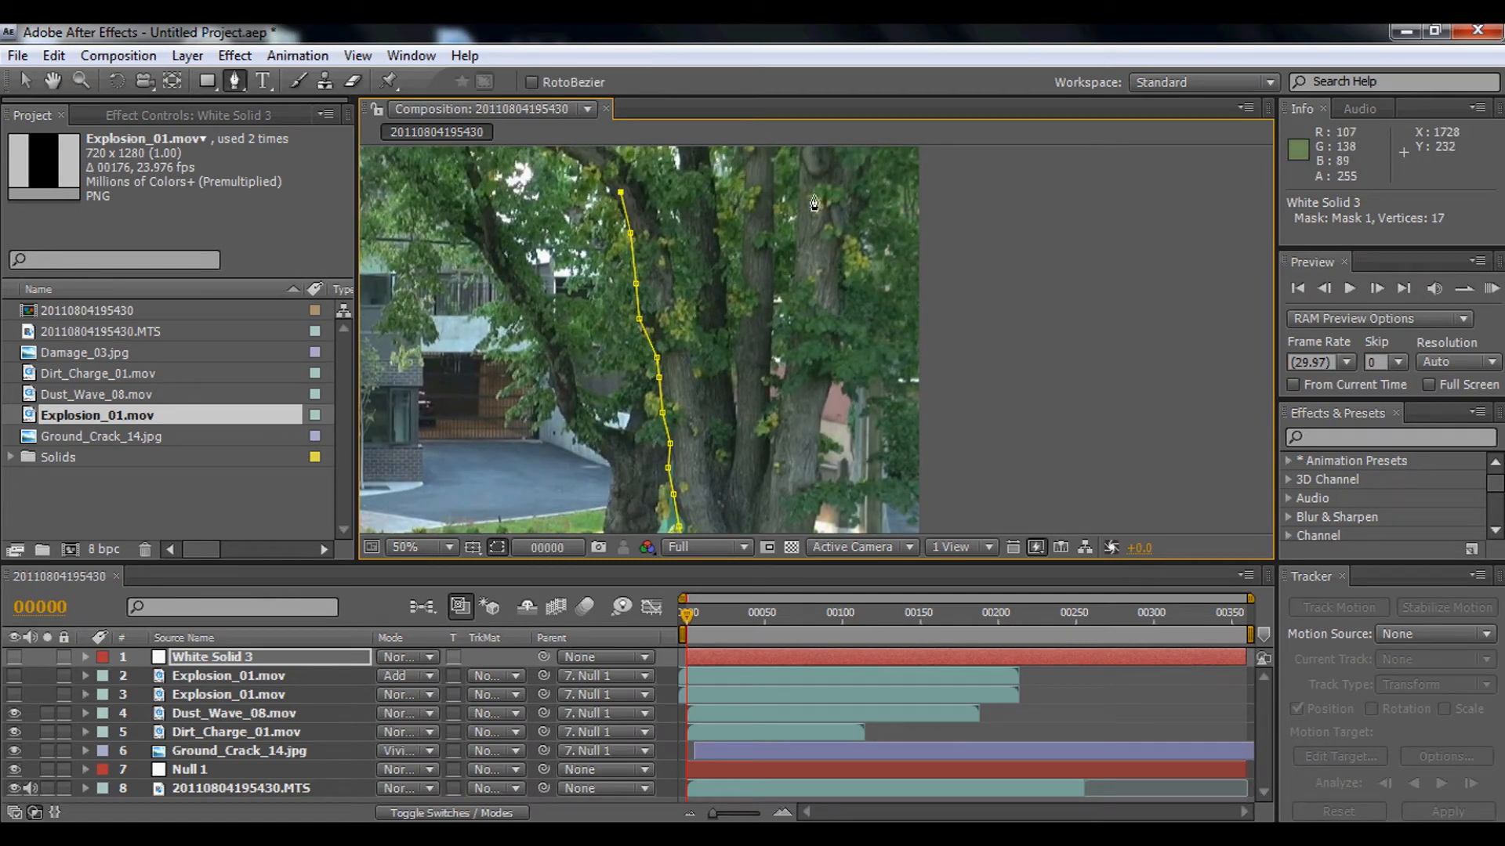
Carry the mask across the upper trunk, trace down its right edge to the base, and close the path.
click(844, 186)
click(822, 416)
click(815, 478)
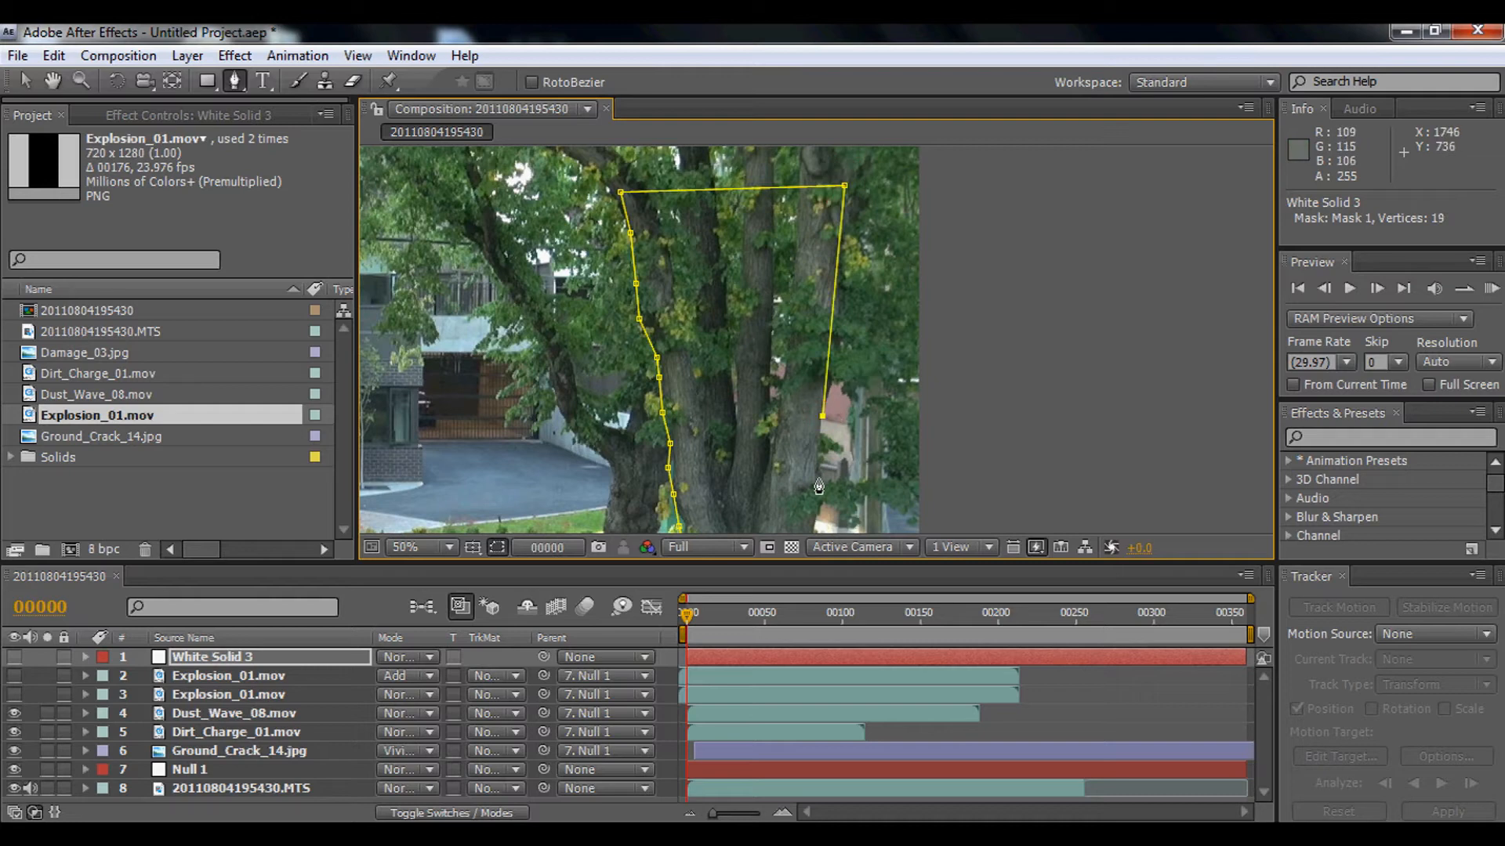
key(space)
drag(772, 511, 749, 326)
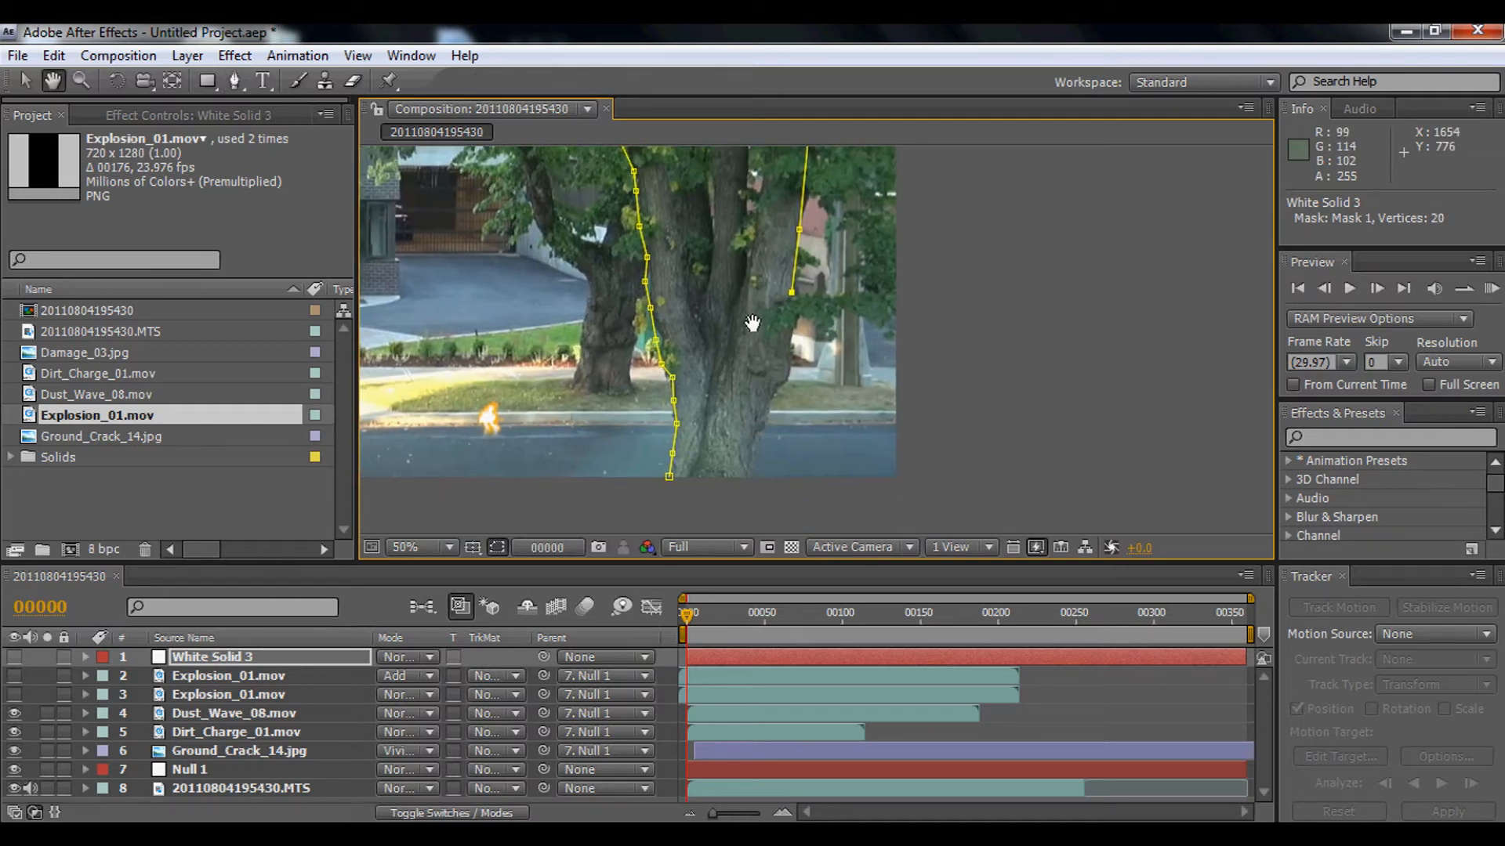
click(790, 370)
click(776, 393)
click(766, 435)
click(749, 467)
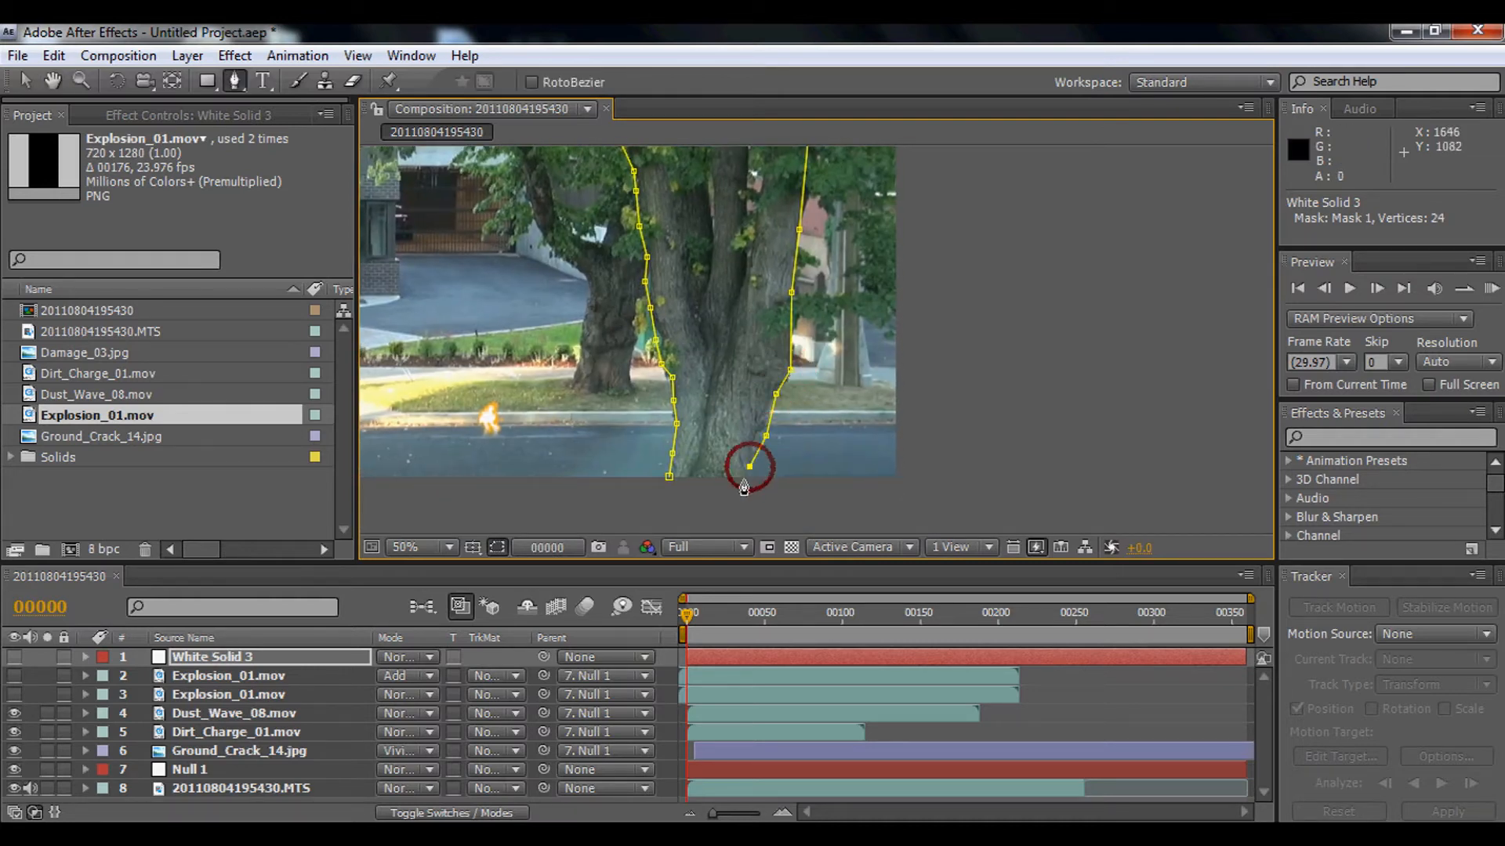
click(729, 483)
click(668, 476)
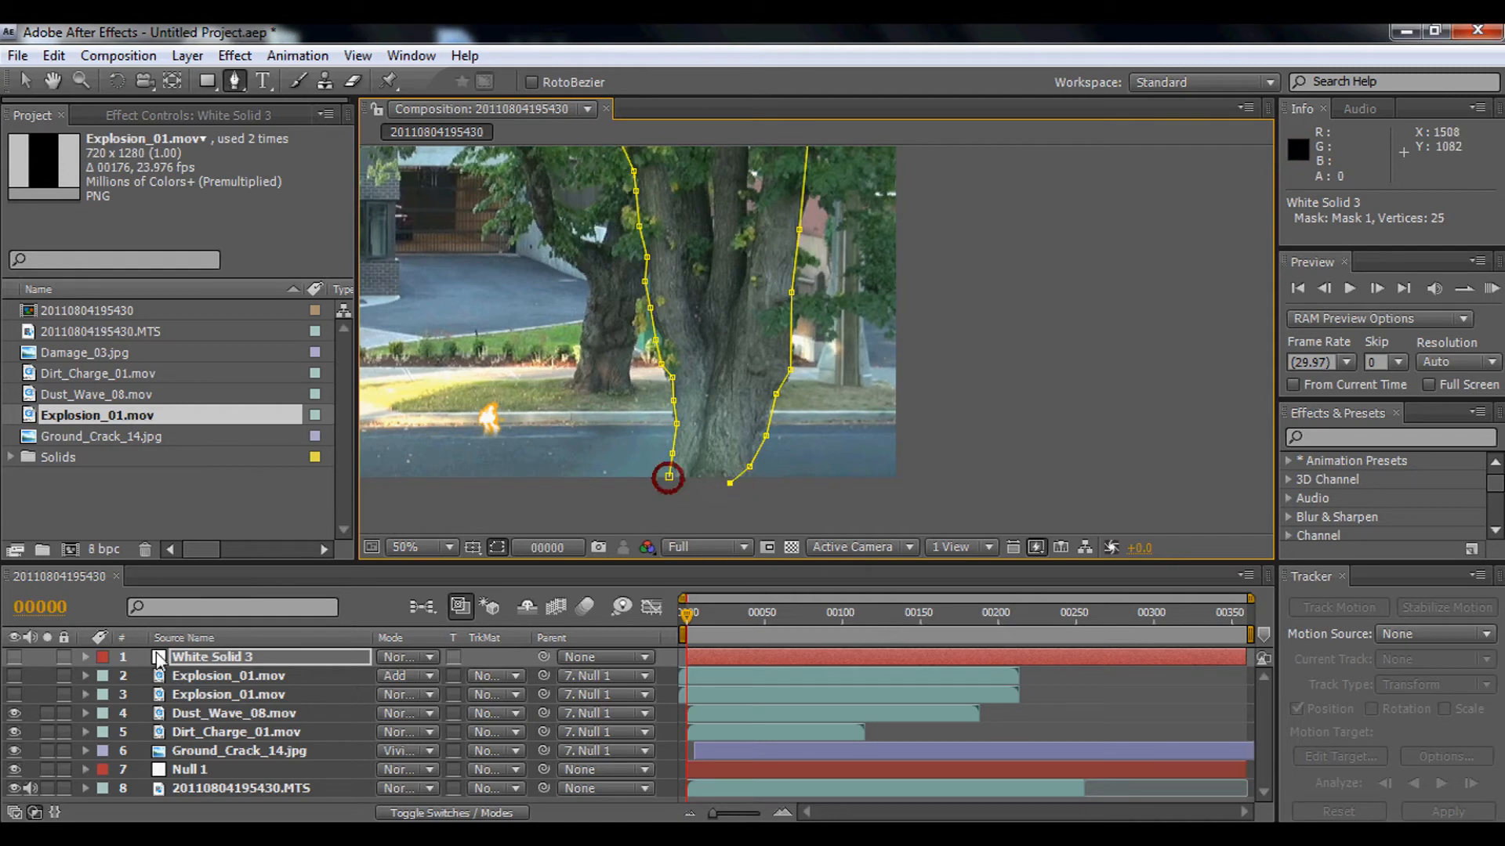
Make the masked white solid and both explosion layers visible again.
click(14, 658)
click(14, 676)
click(14, 694)
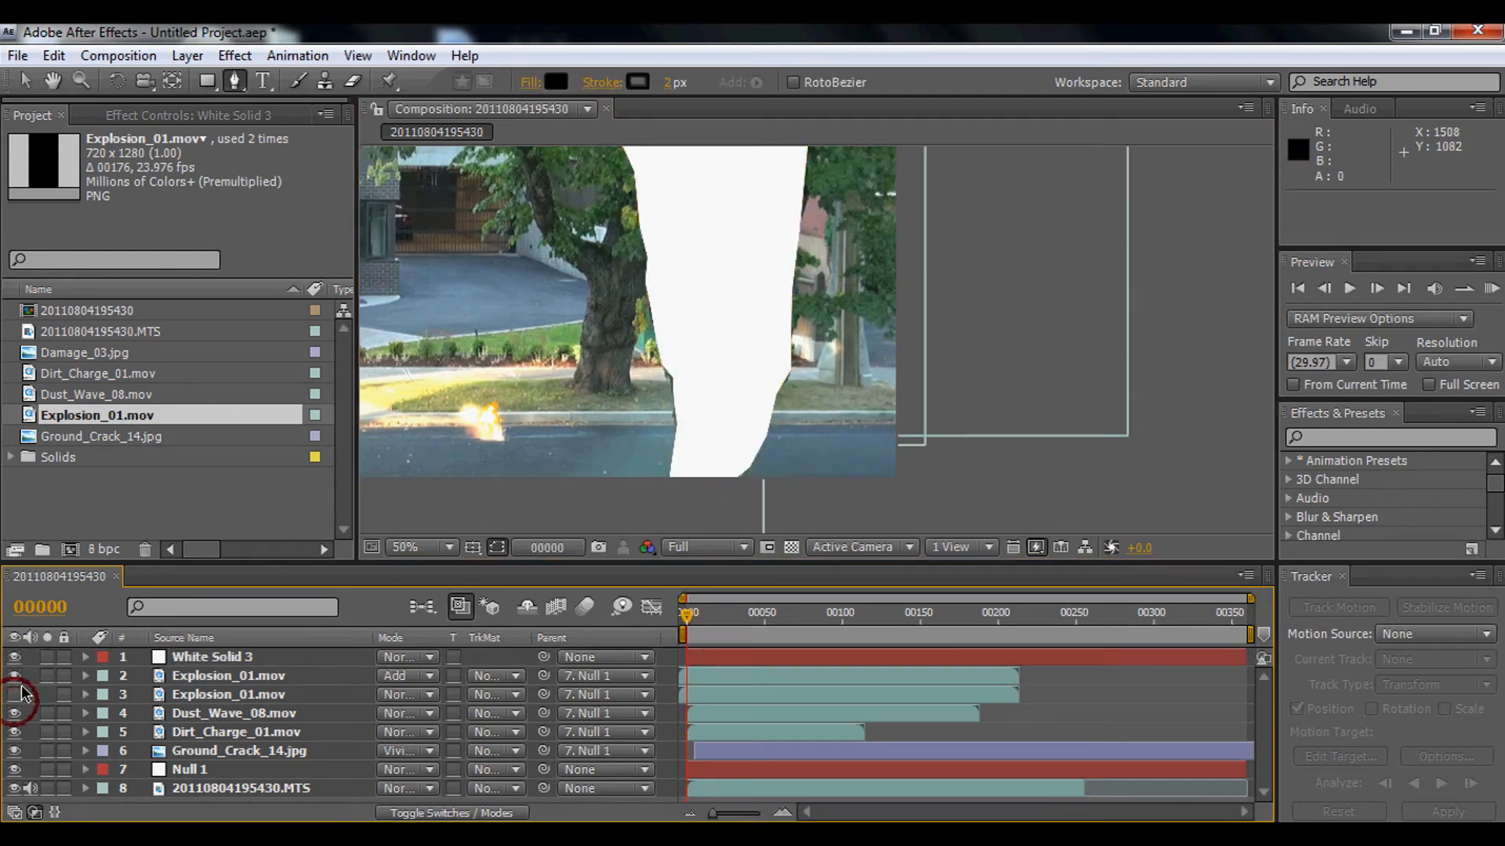
scroll(705, 353, down, 4)
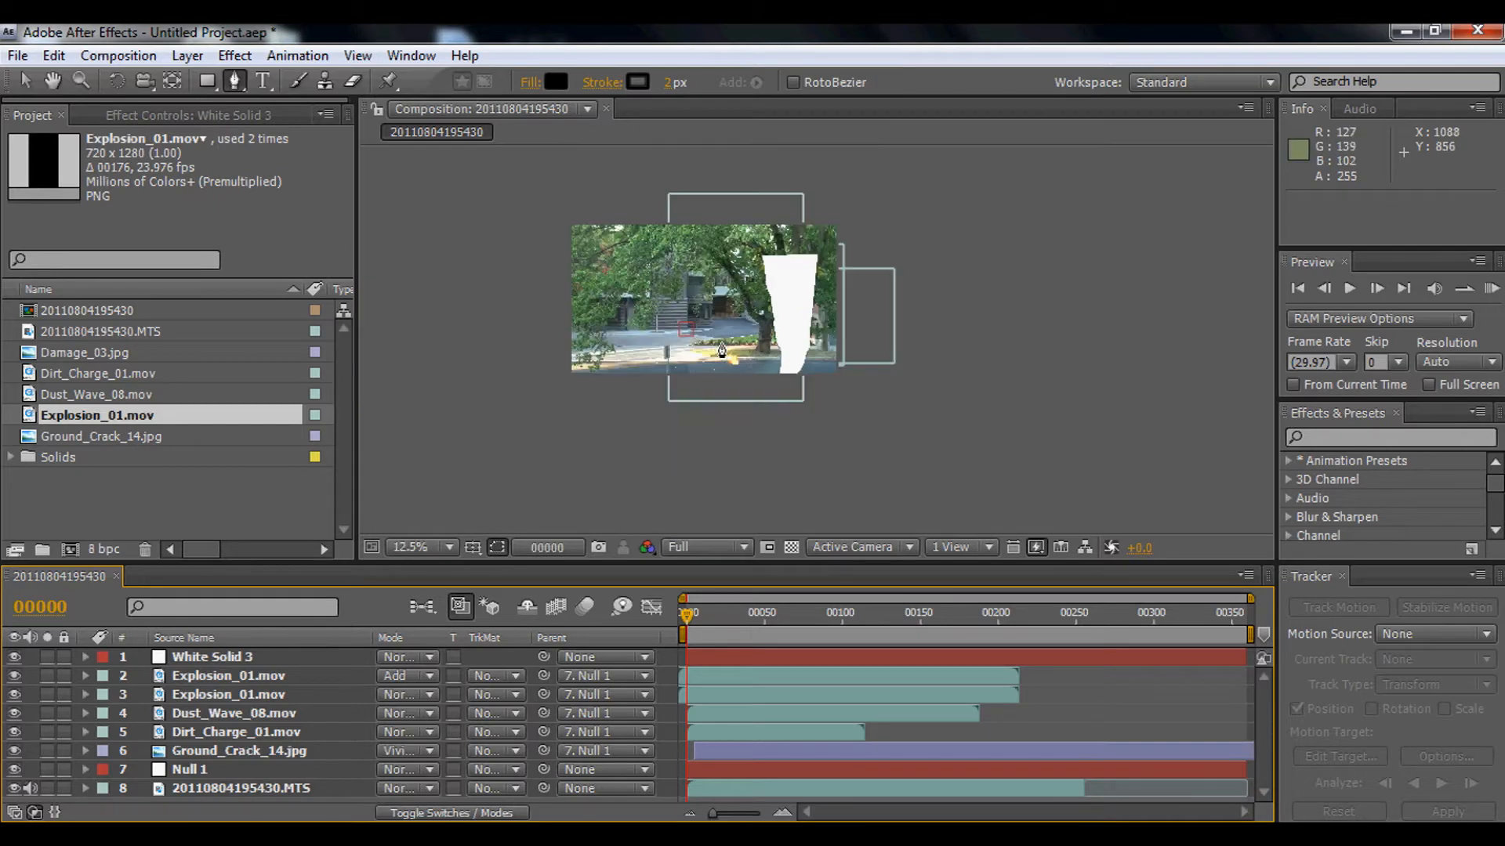
Move the current time to frame 15, where the explosion meets the white tree mask.
scroll(722, 350, up, 1)
key(h)
drag(695, 304, 729, 344)
key(v)
drag(687, 617, 706, 625)
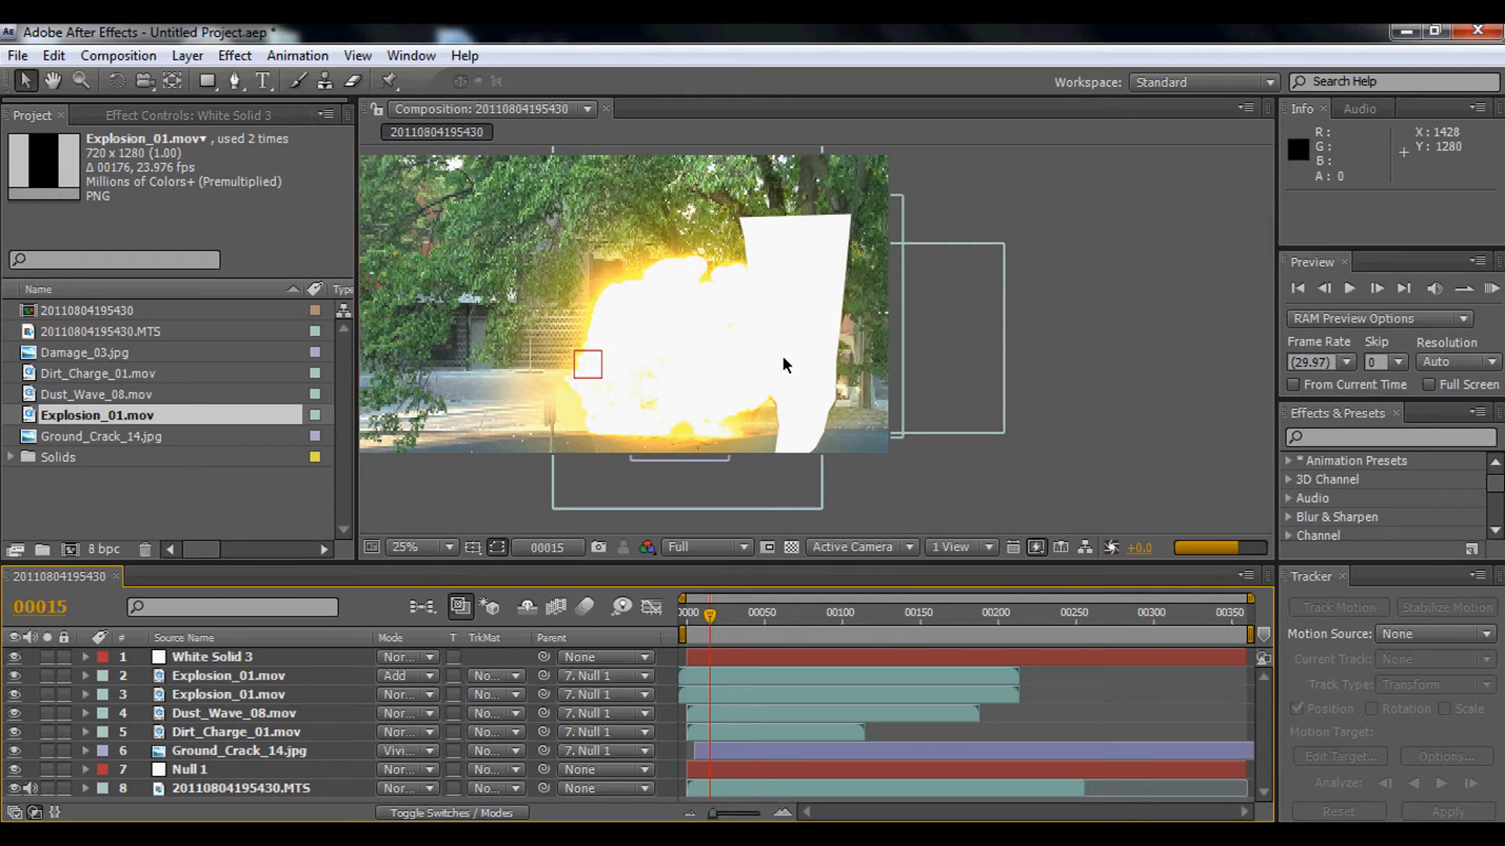
scroll(799, 344, up, 2)
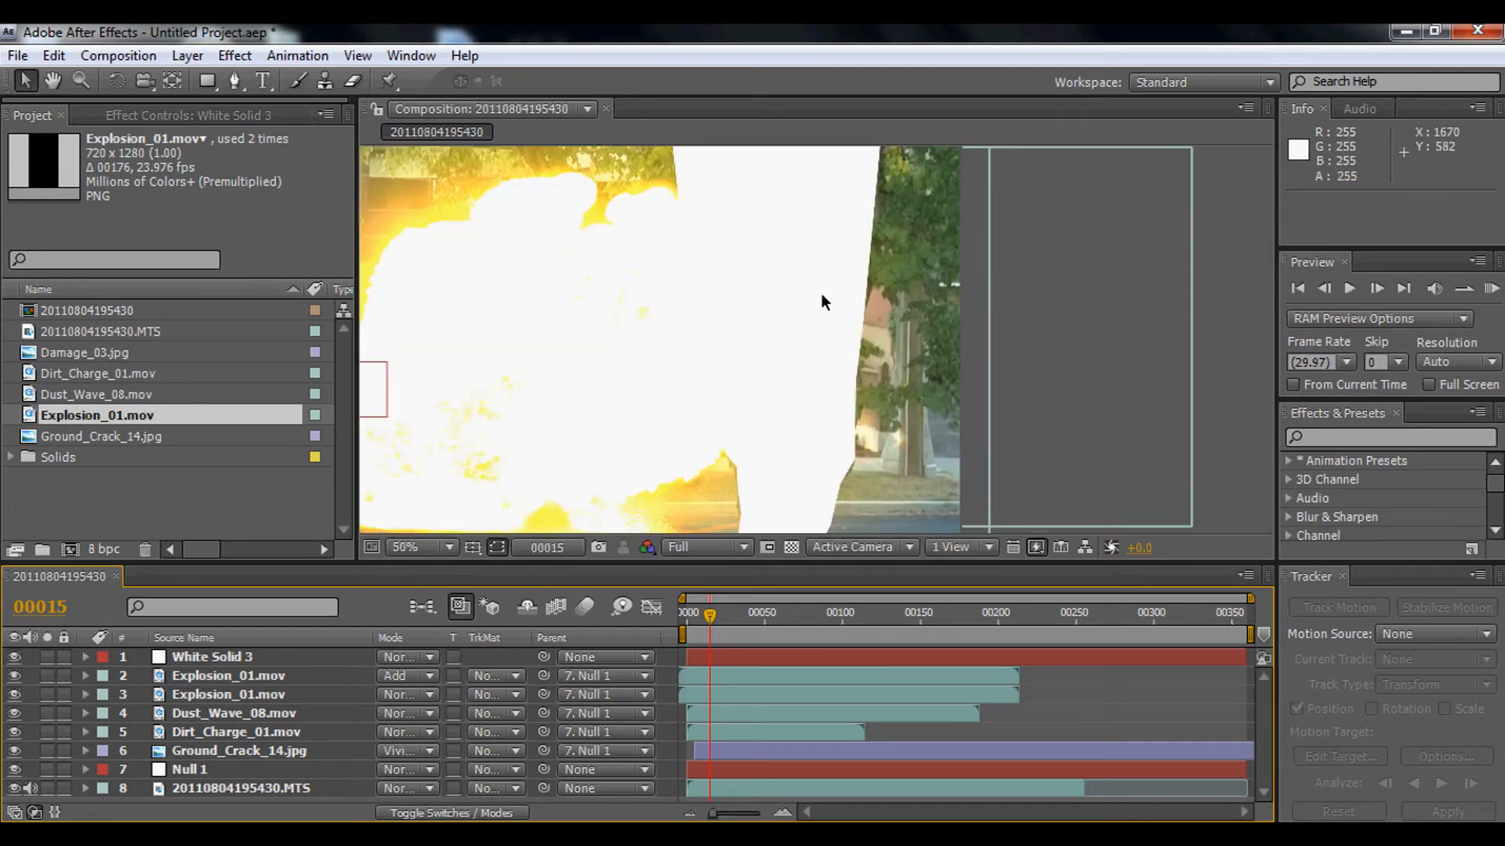
scroll(821, 296, down, 2)
Set the upper Explosion_01.mov layer's track matte to Alpha Inverted Matte "White Solid 3".
click(185, 662)
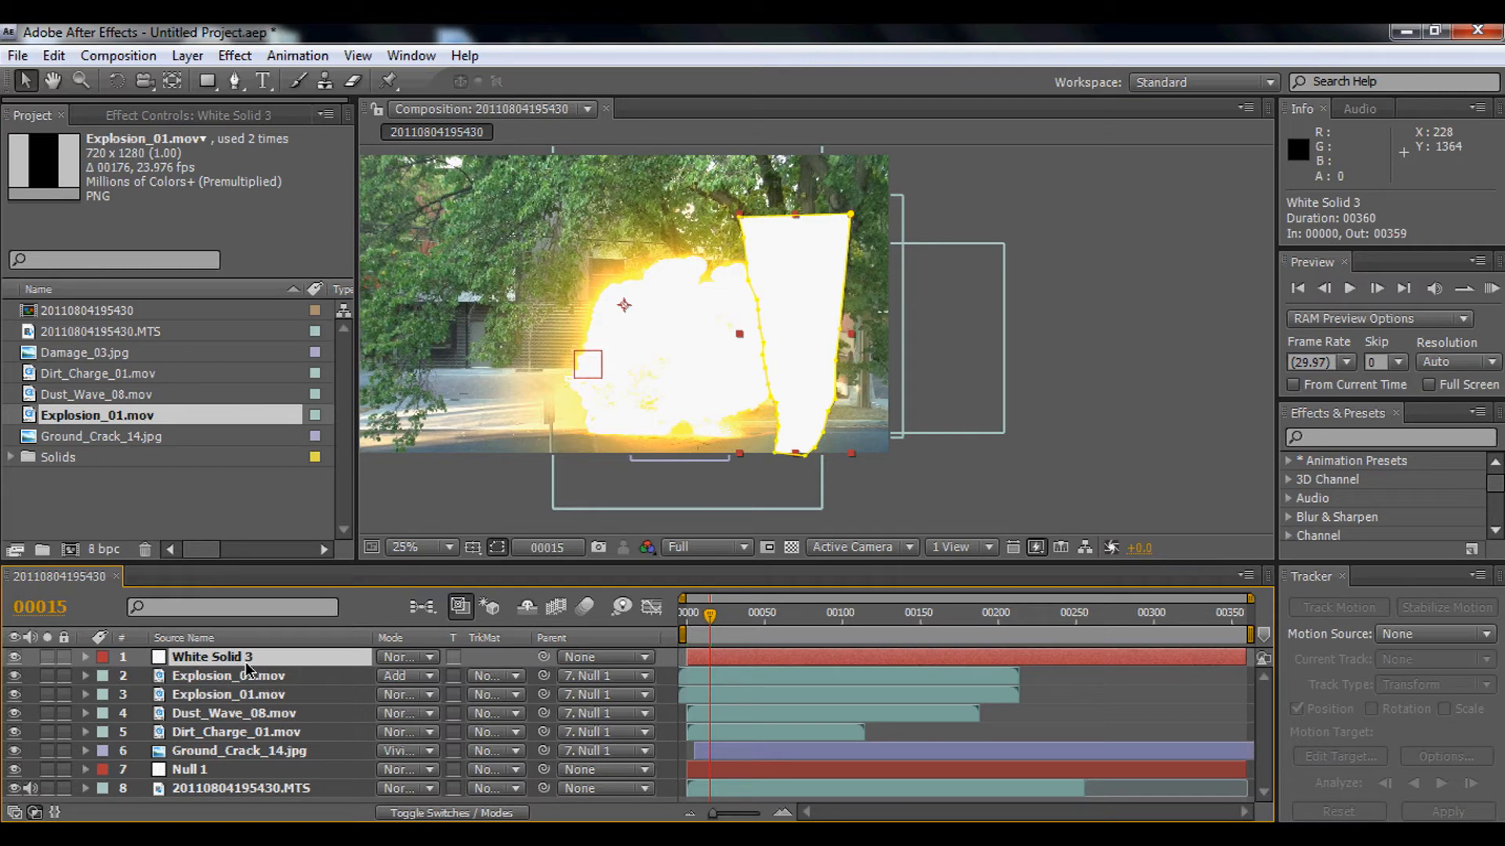
click(462, 524)
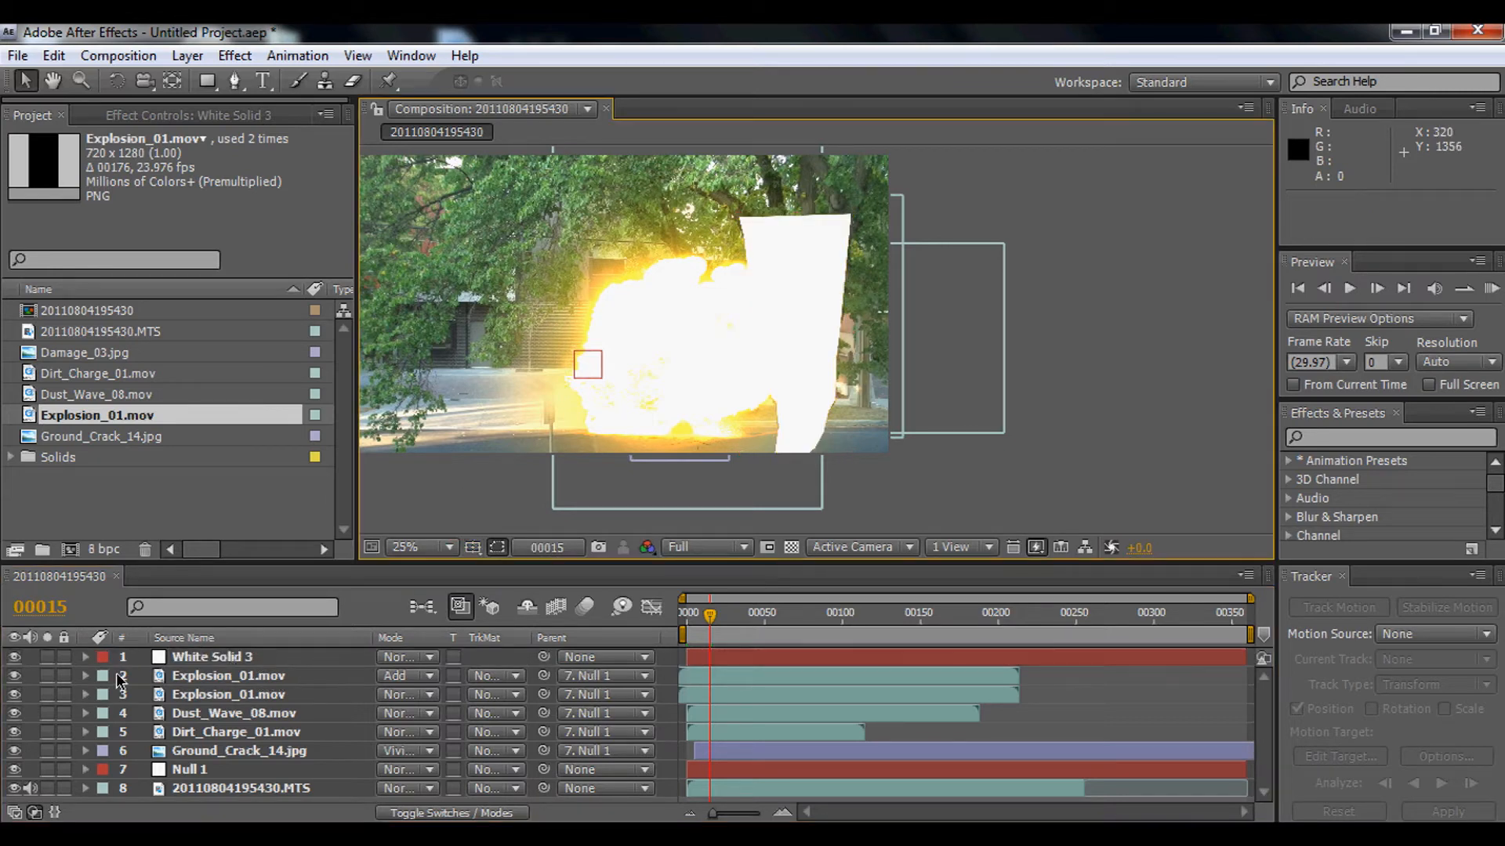
click(249, 661)
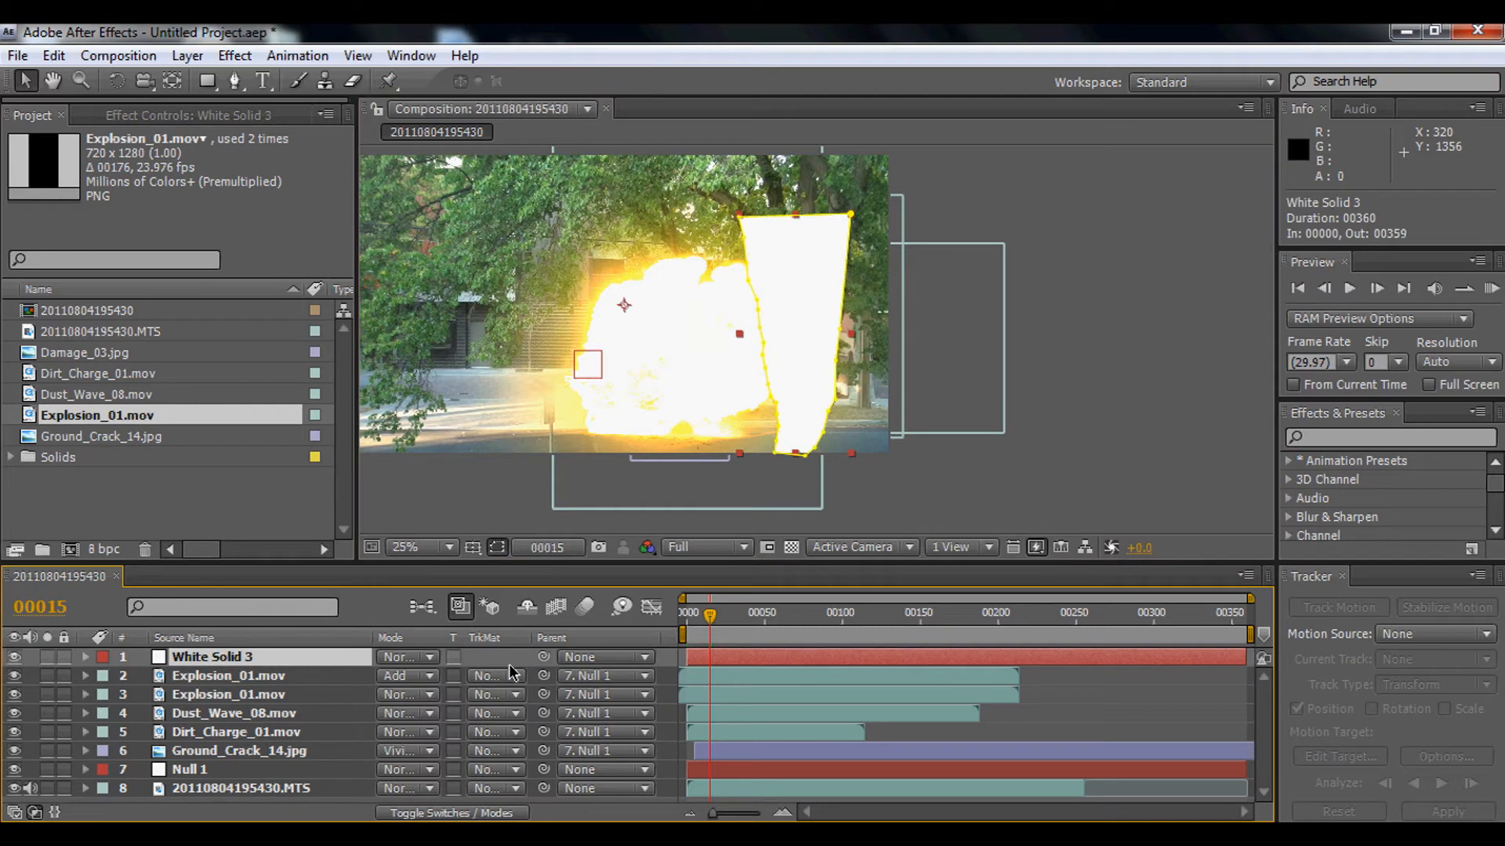
click(258, 679)
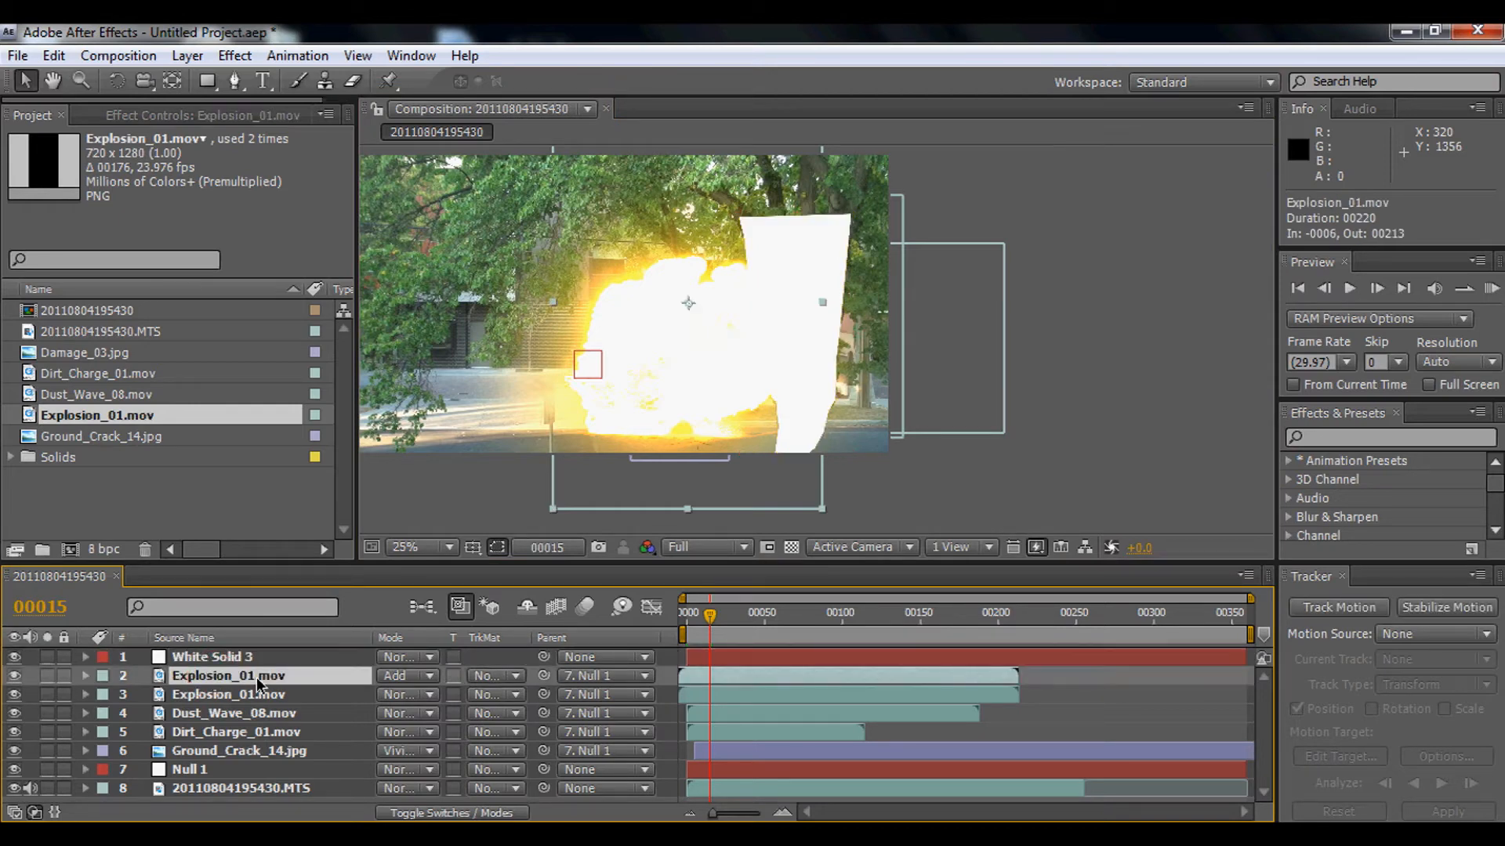
click(517, 677)
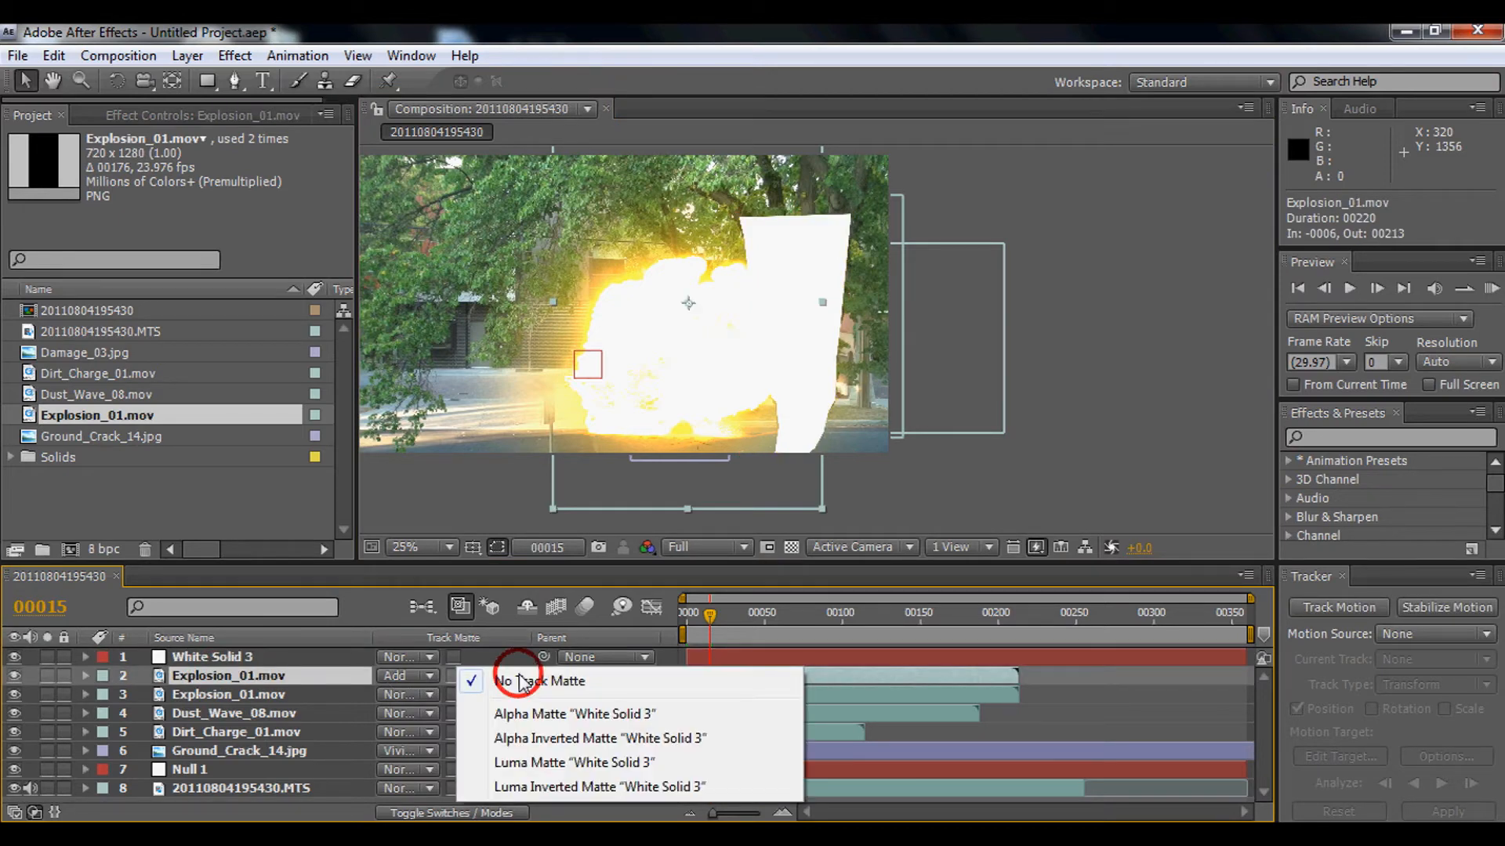
click(624, 739)
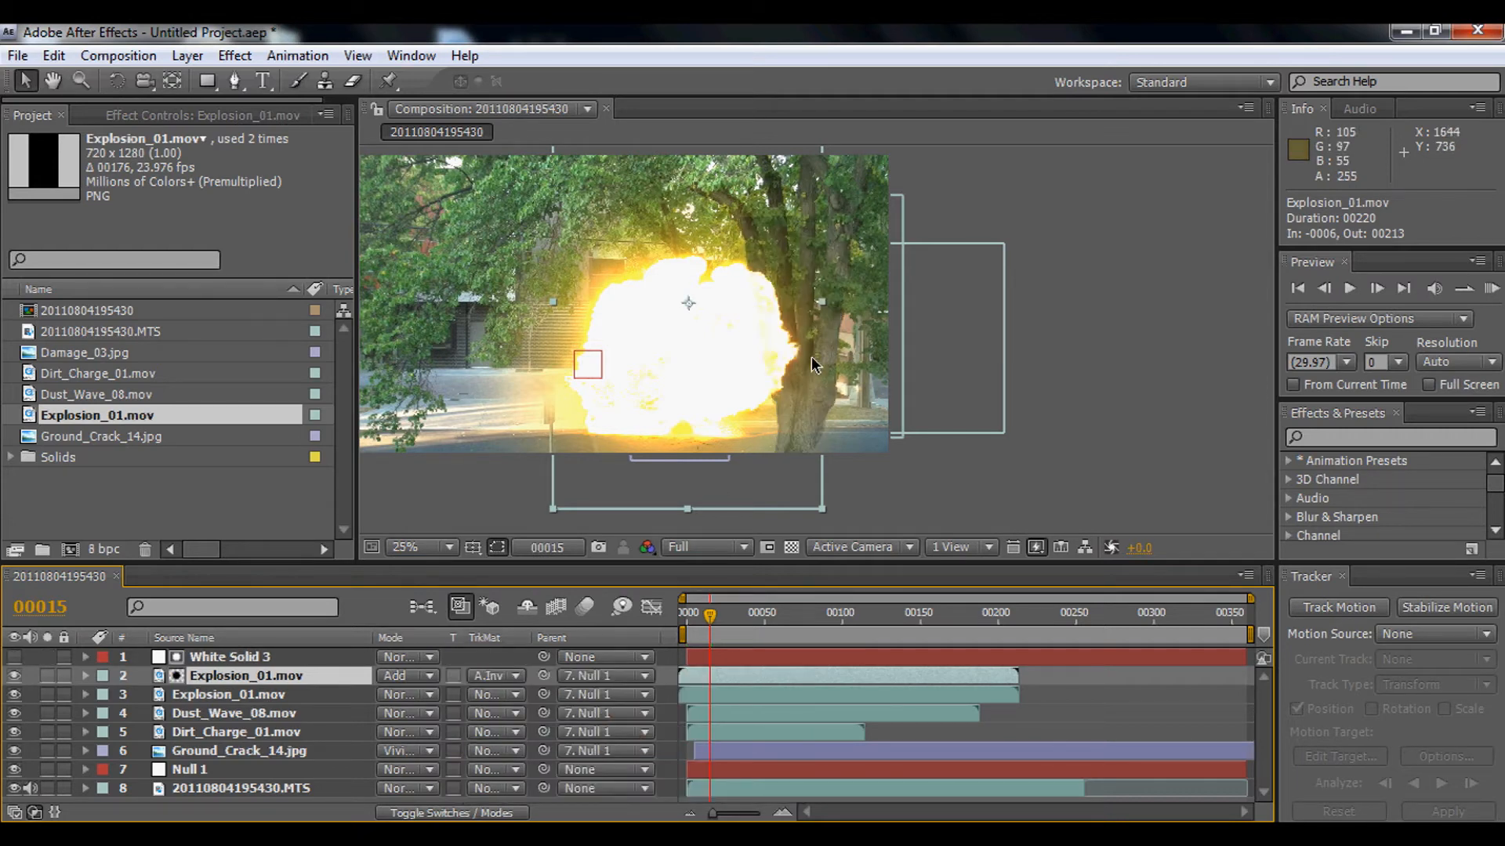
scroll(811, 356, up, 2)
scroll(811, 356, down, 2)
scroll(811, 356, up, 2)
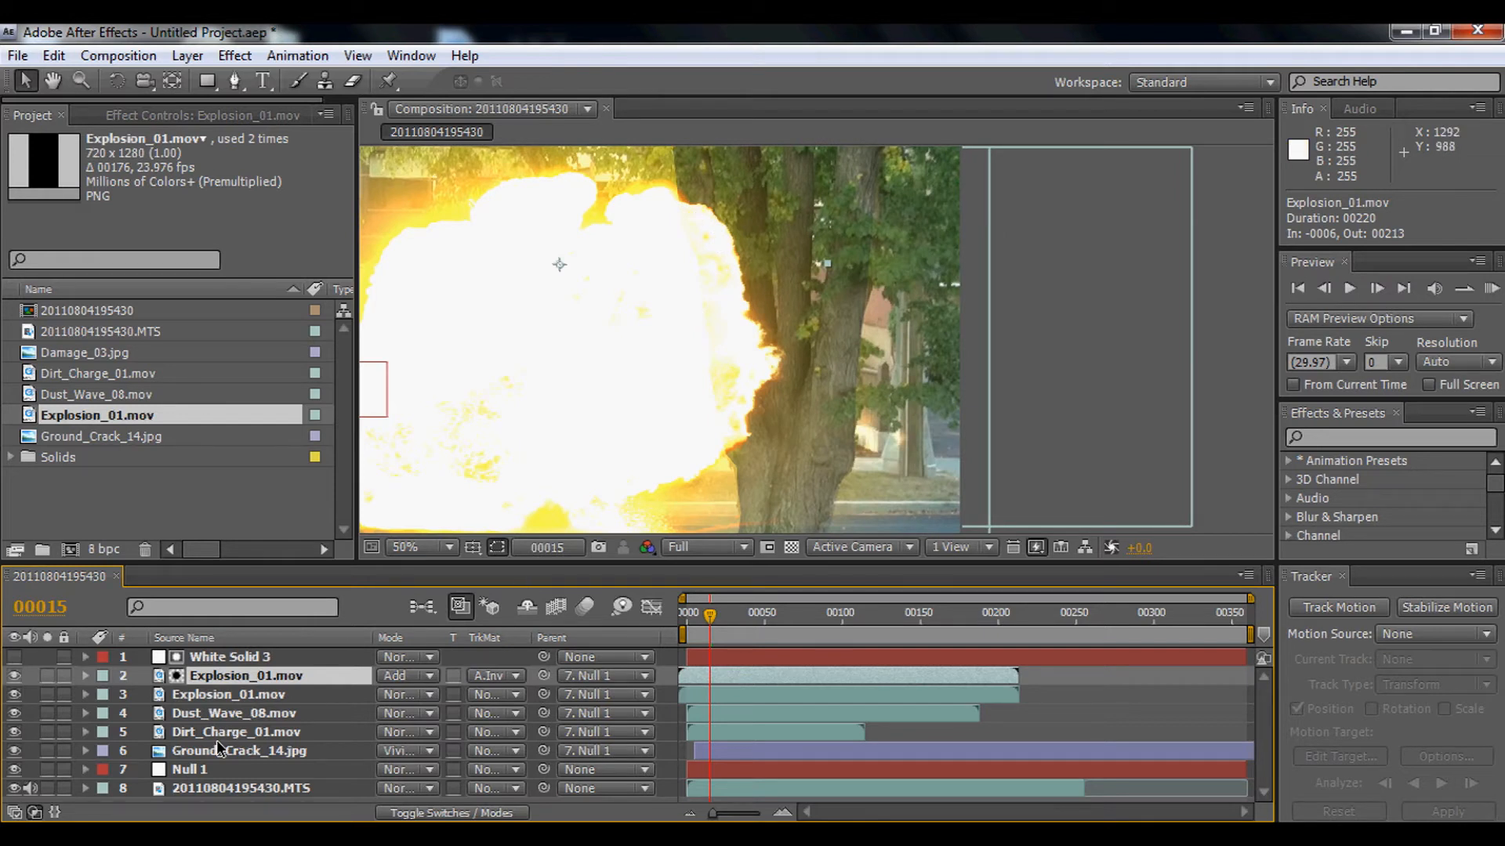
Hide the mask outlines in the composition view and set the Mask Feather of White Solid 3 to 50 pixels.
click(201, 697)
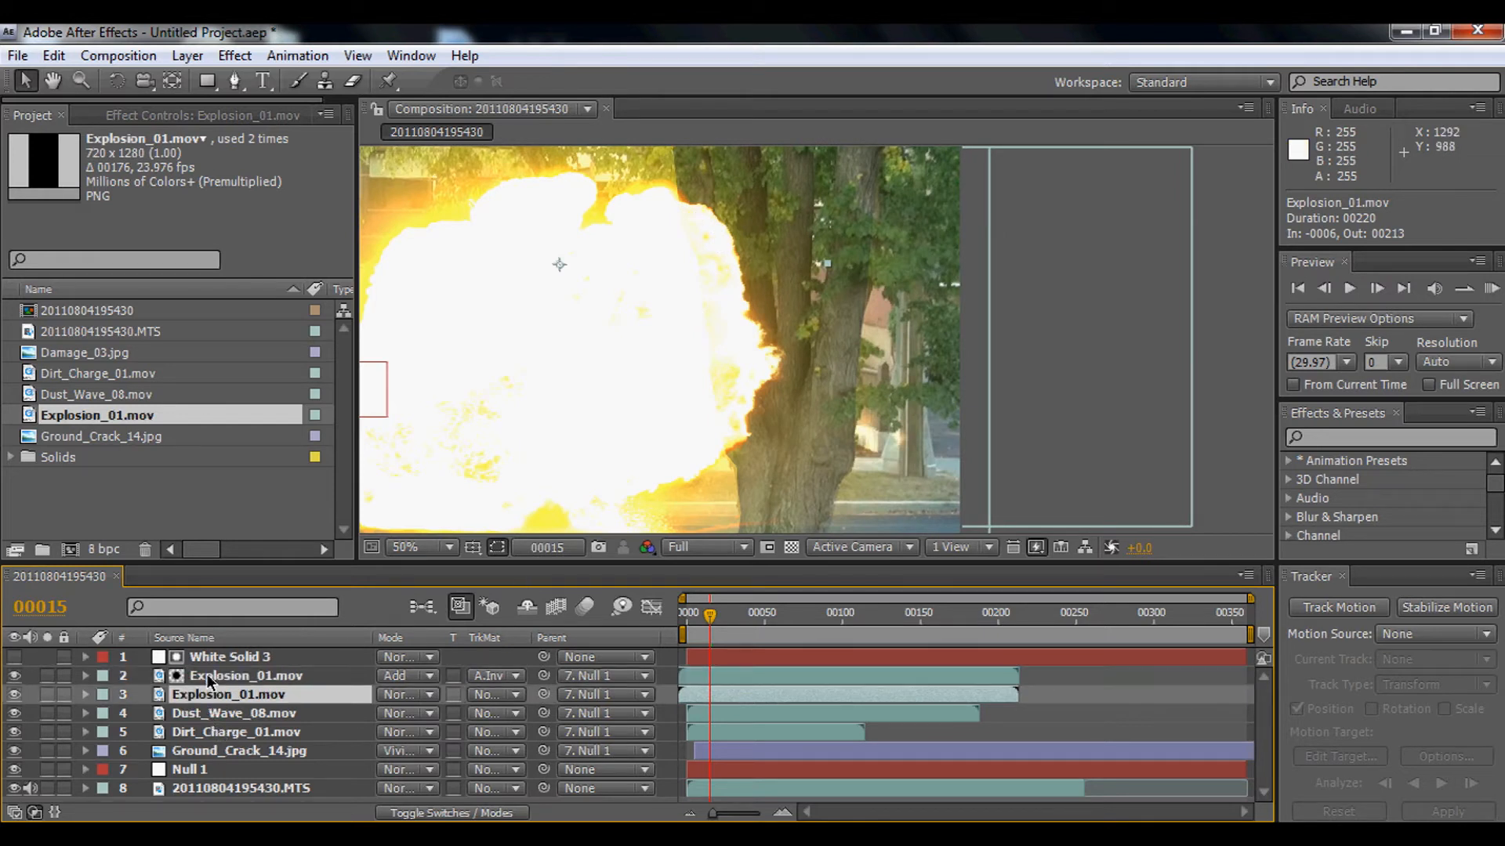
click(202, 678)
click(197, 662)
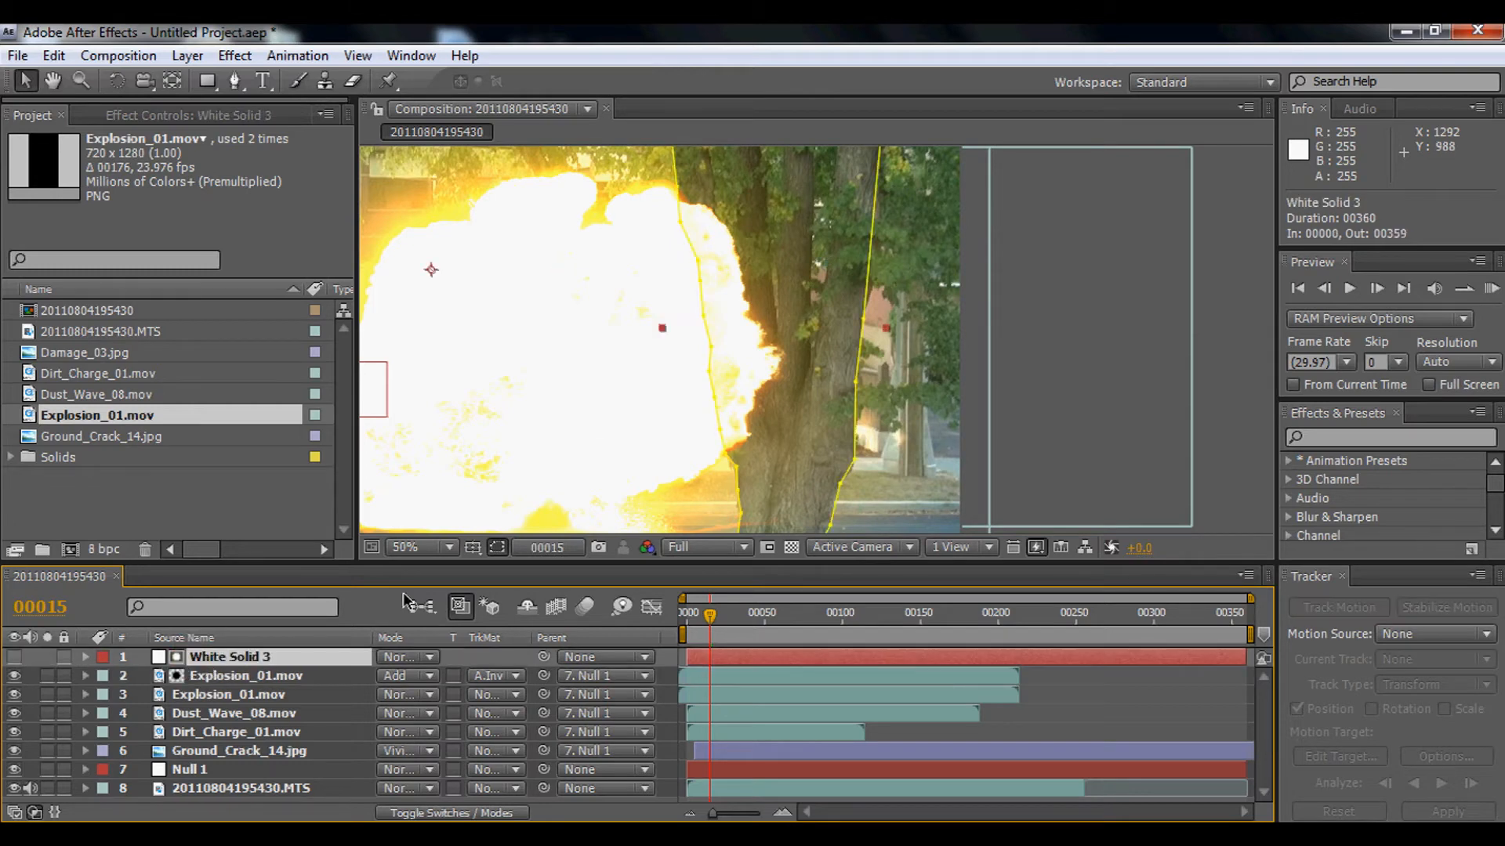
scroll(610, 426, down, 2)
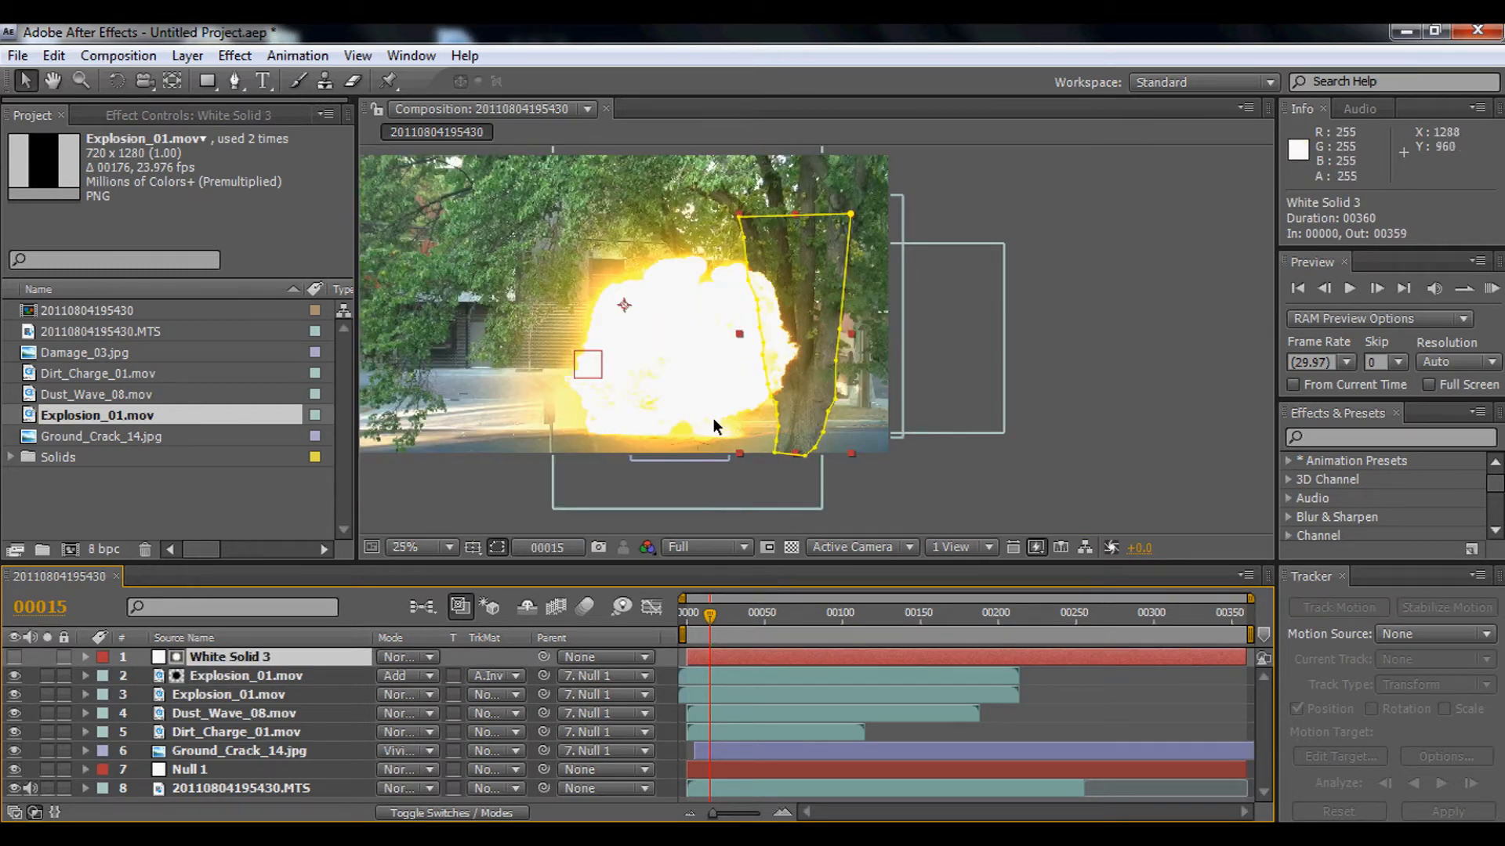
scroll(712, 417, up, 2)
click(496, 547)
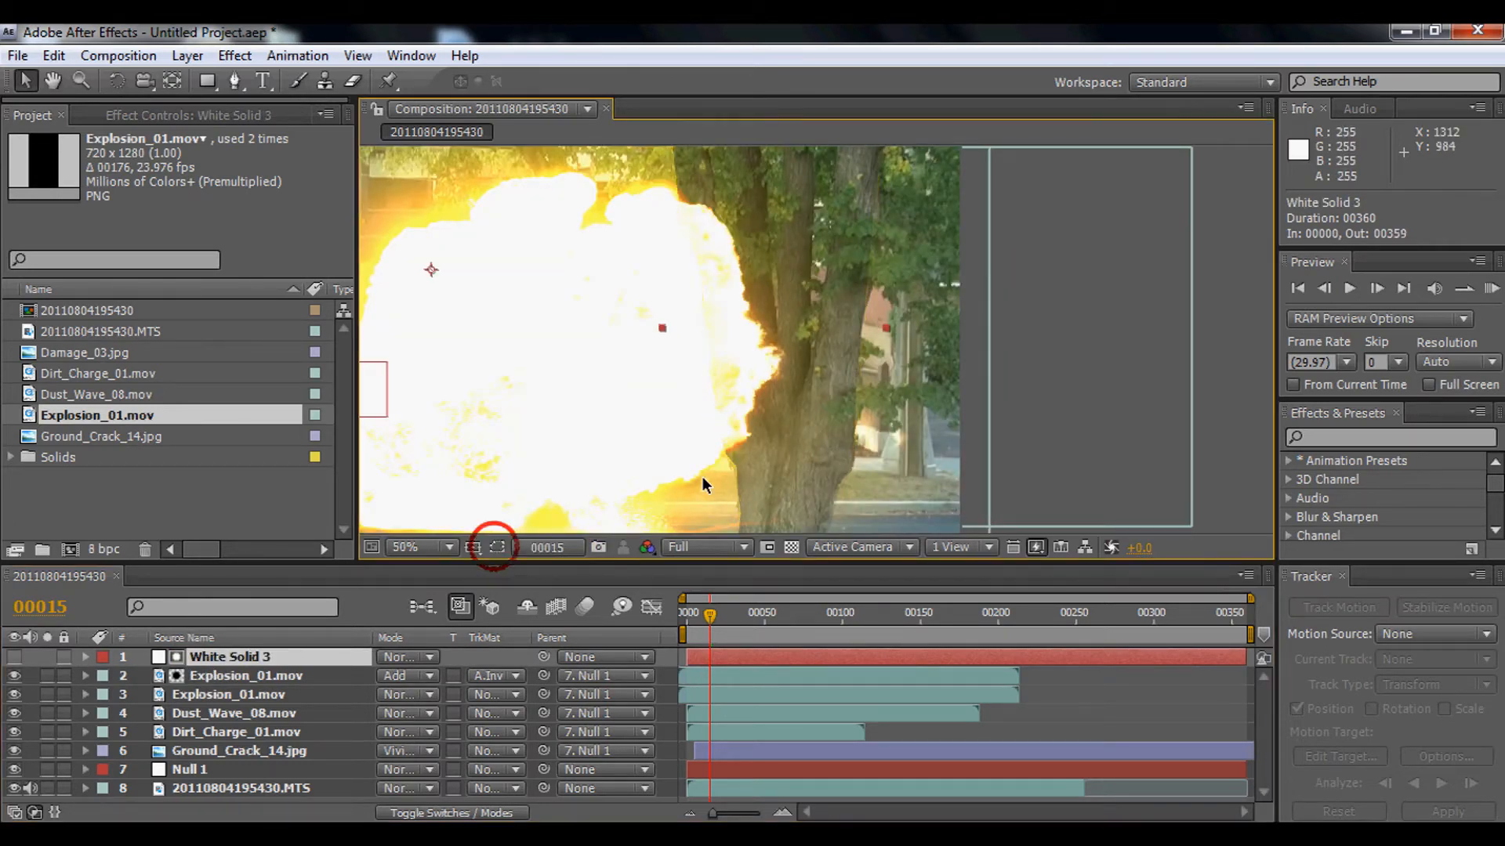
click(84, 657)
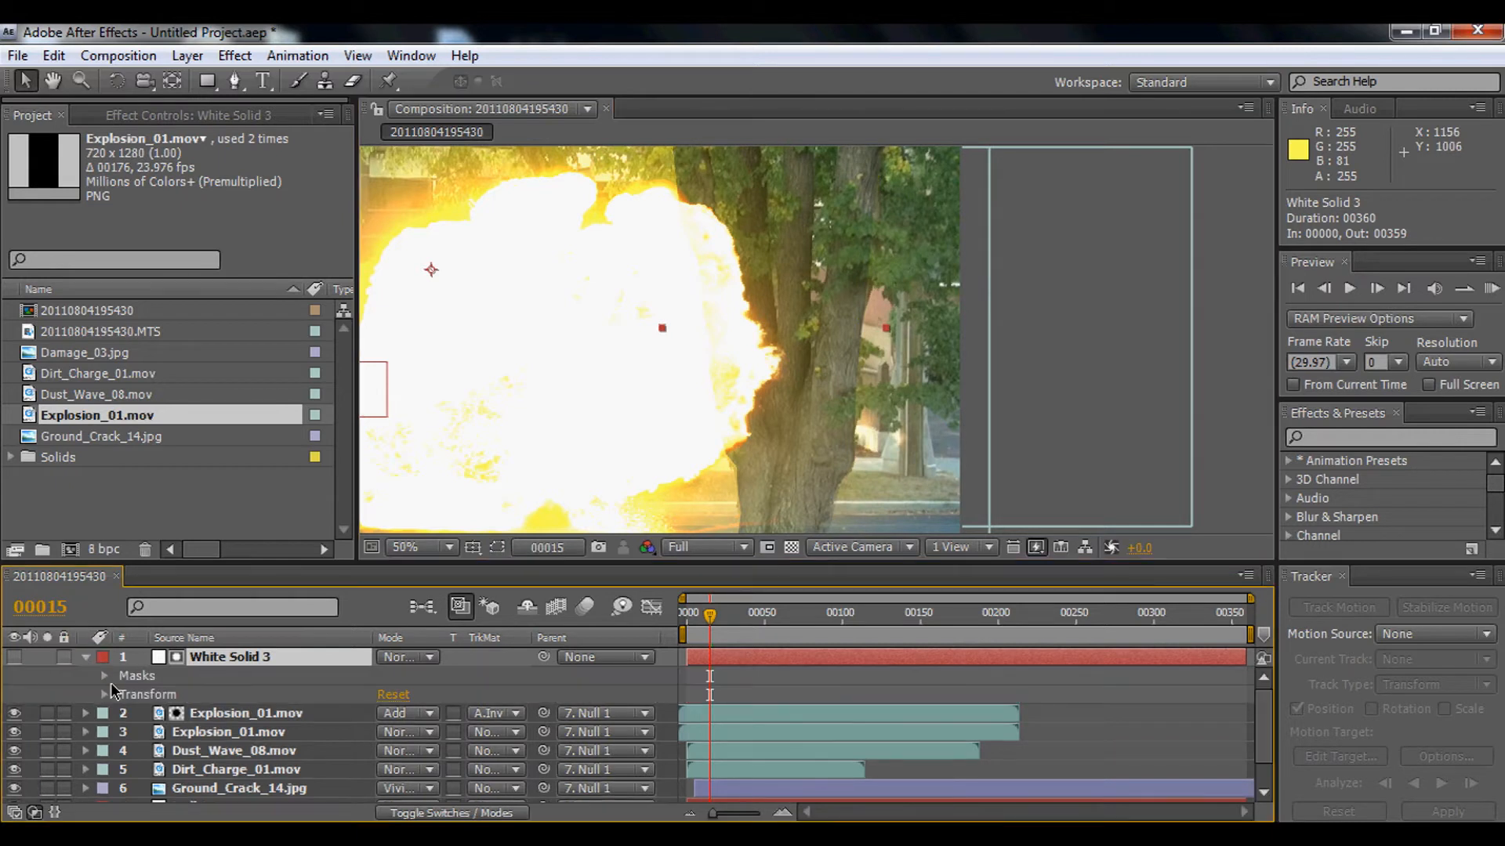
click(105, 677)
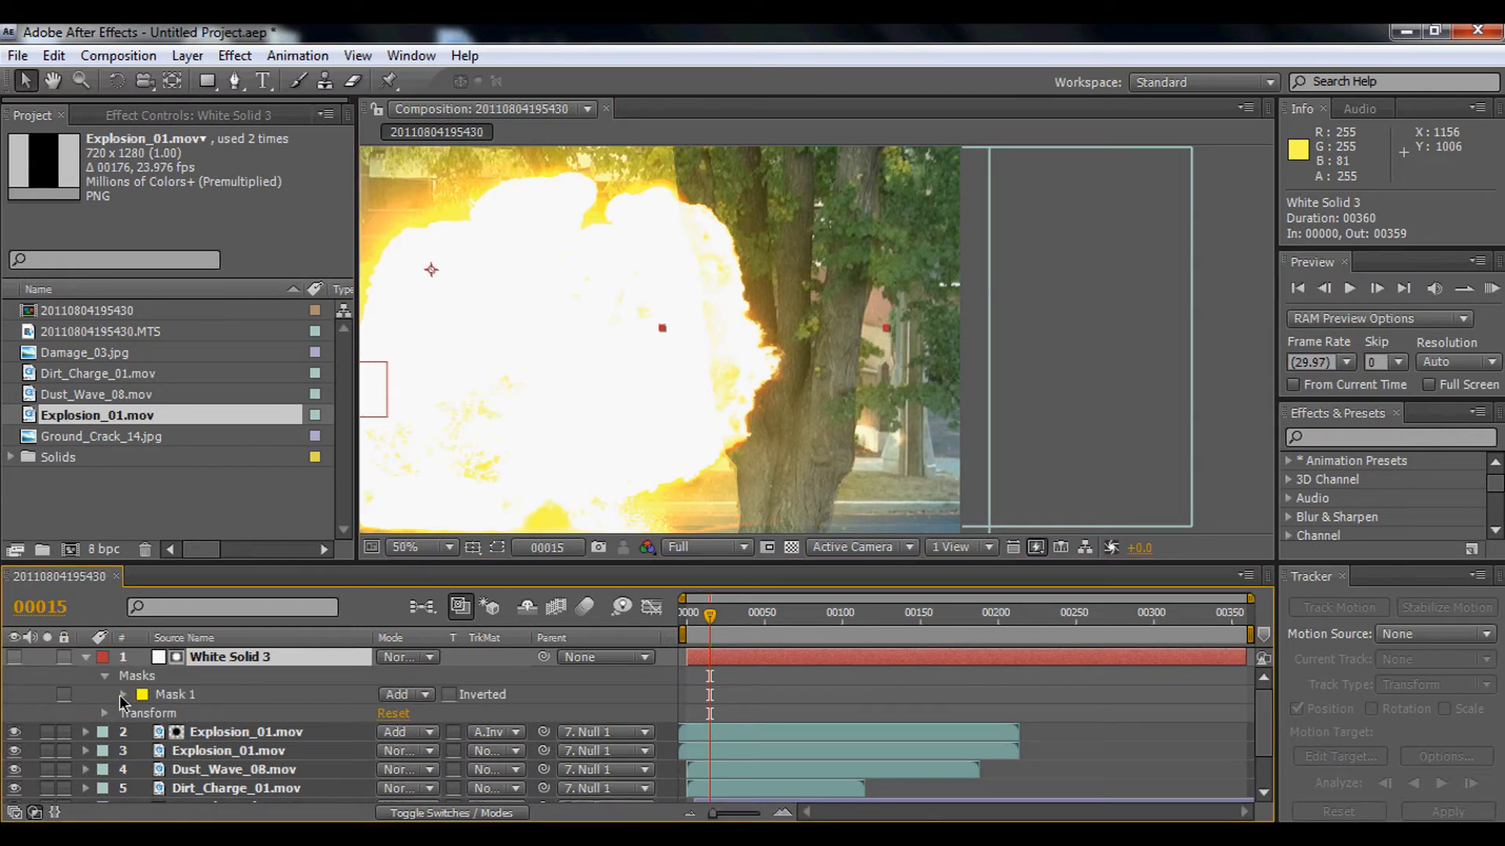
click(123, 695)
drag(416, 732, 481, 744)
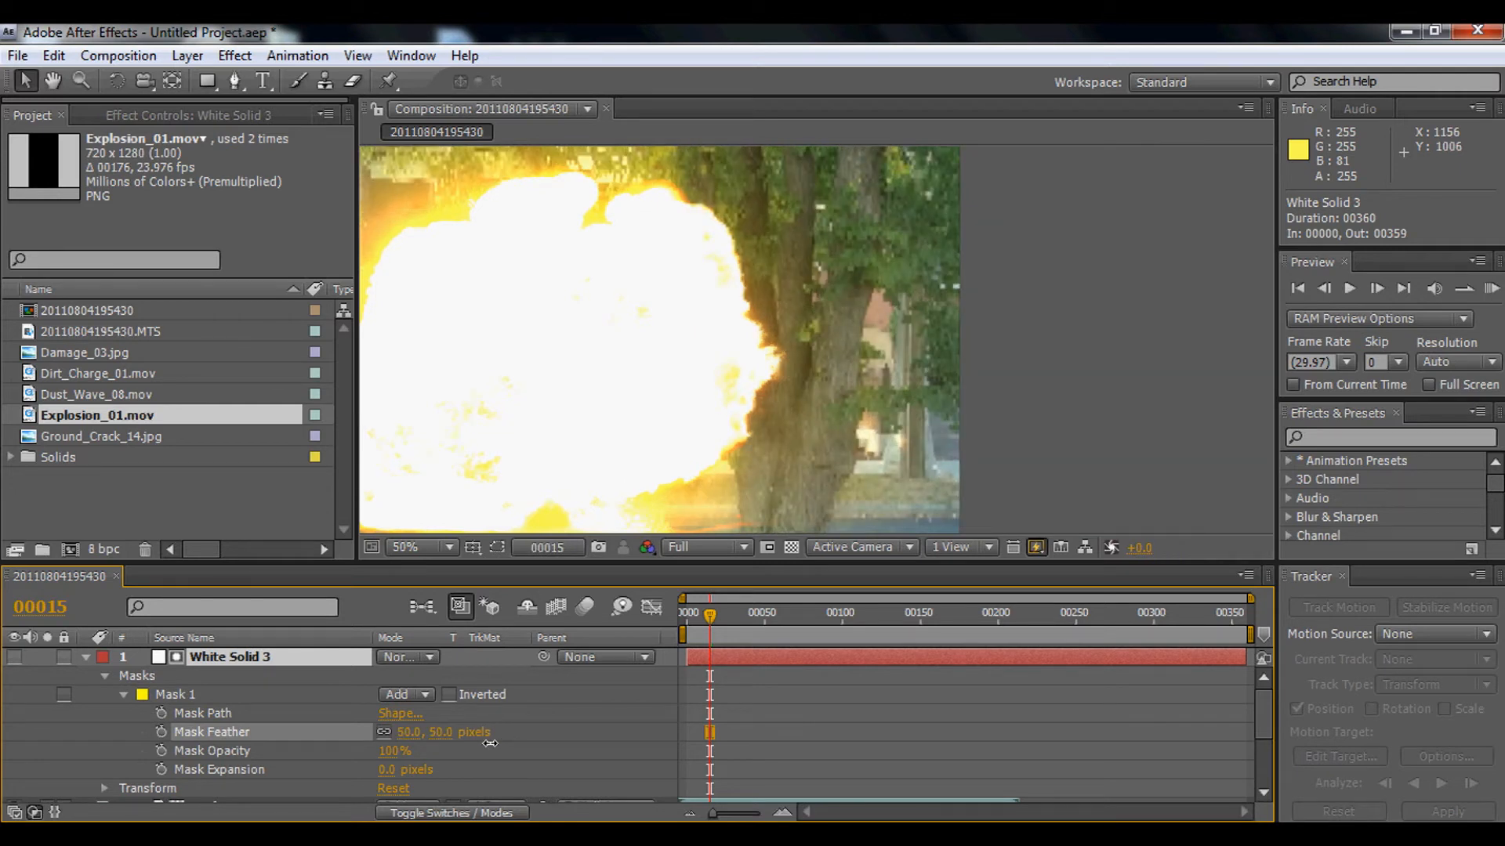
click(87, 659)
Duplicate White Solid 3 and place the copy directly above the lower Explosion_01.mov layer.
click(202, 658)
key(ctrl+d)
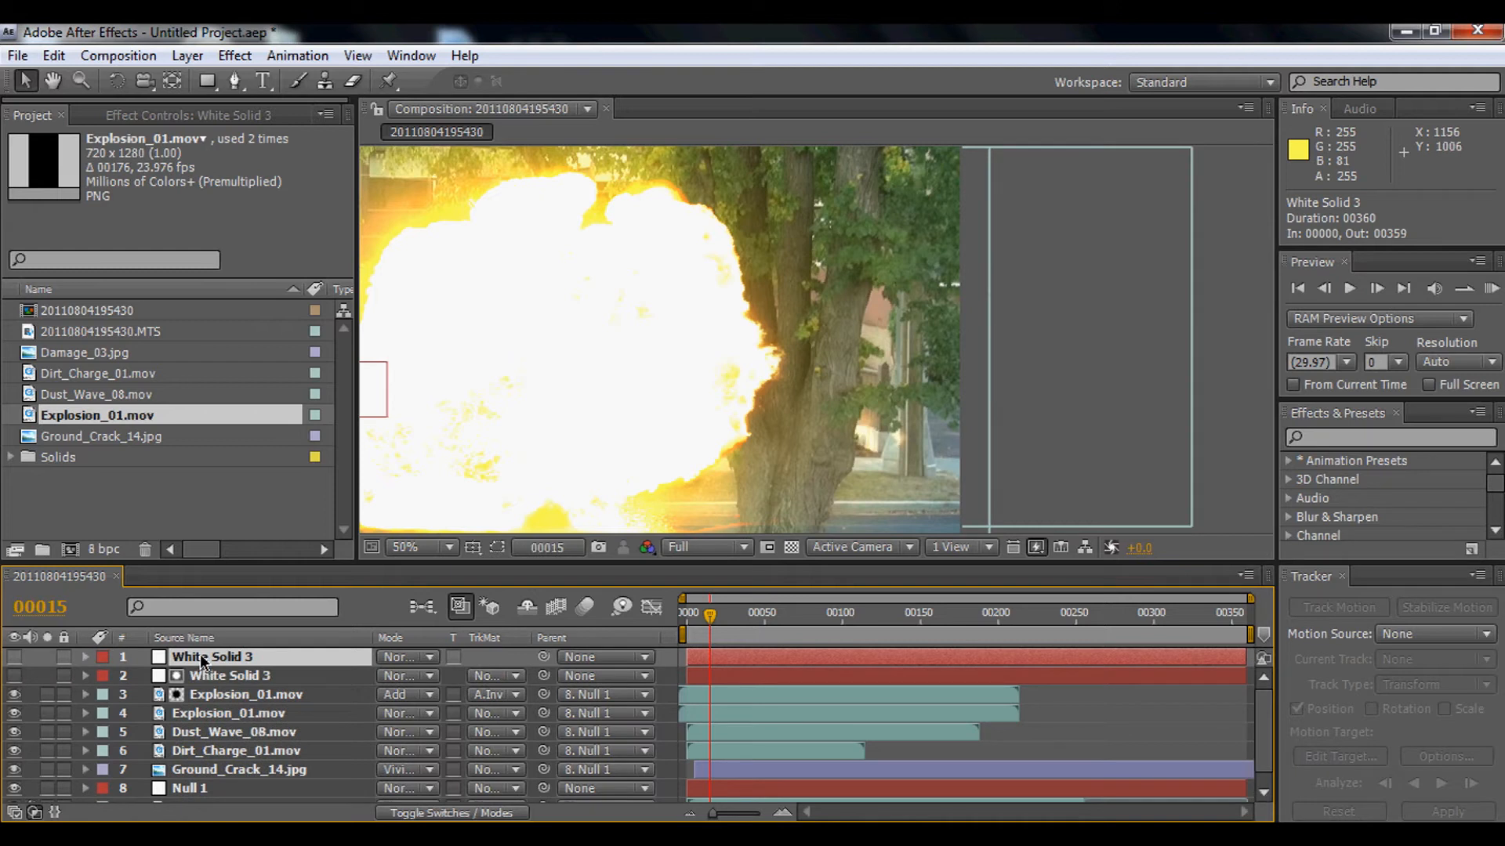
drag(201, 661, 201, 702)
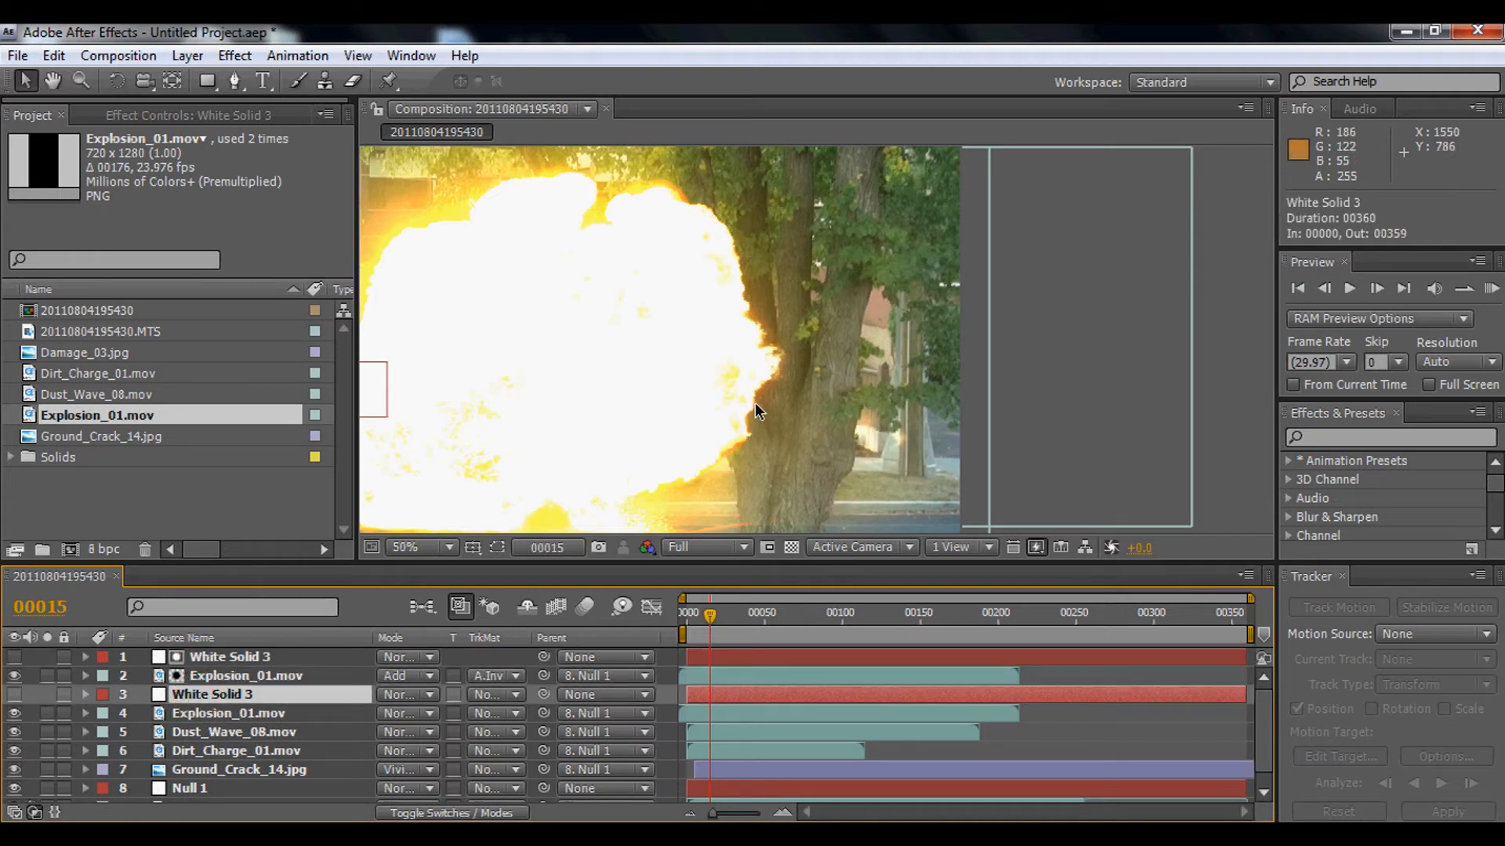
Set the lower Explosion_01.mov layer's track matte to Alpha Inverted Matte "White Solid 3" and inspect the trunk's edge.
click(251, 717)
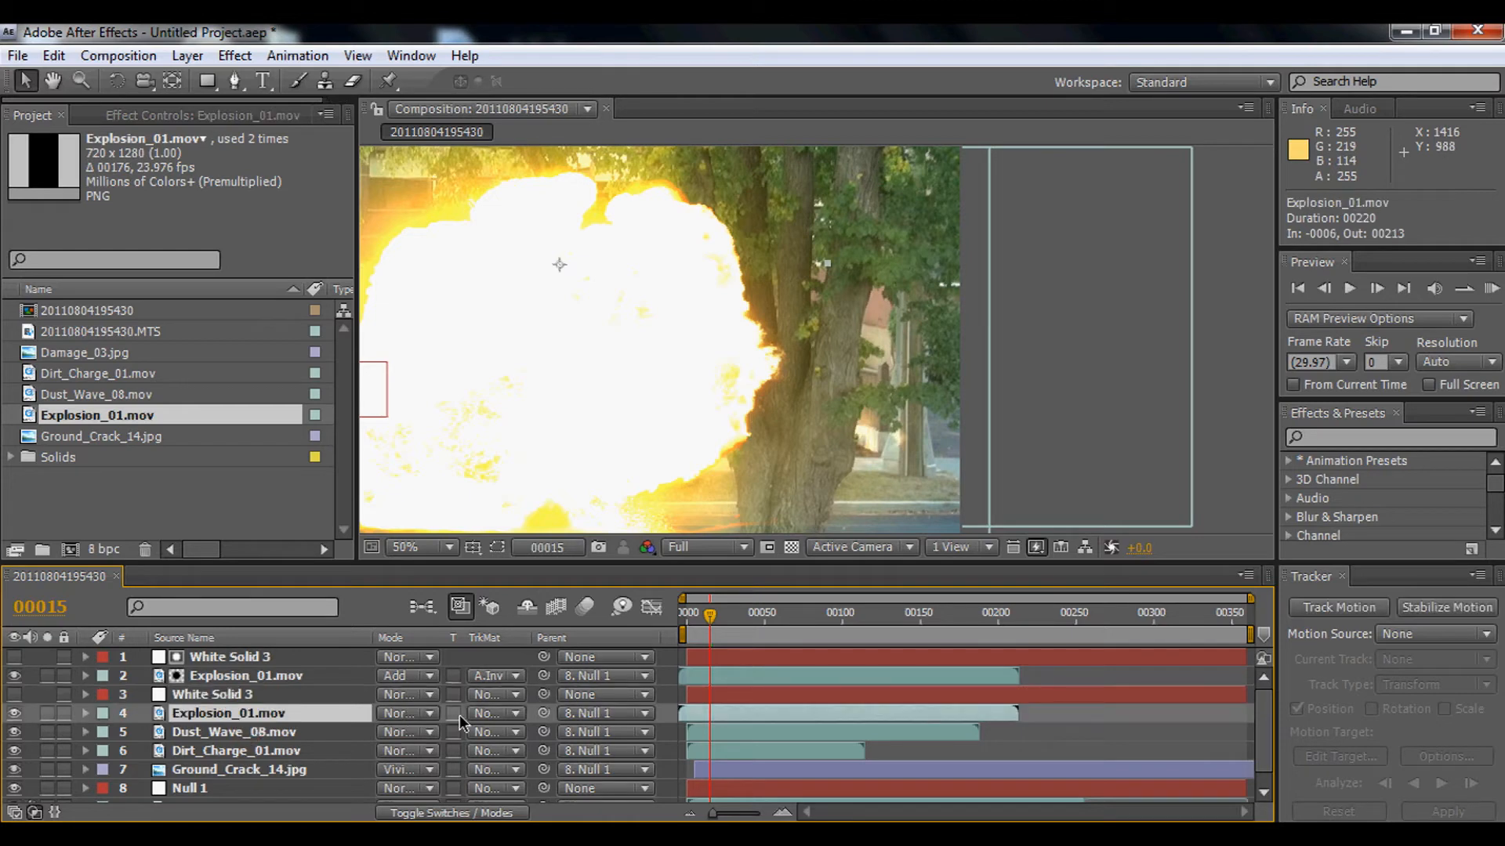
click(519, 711)
click(530, 755)
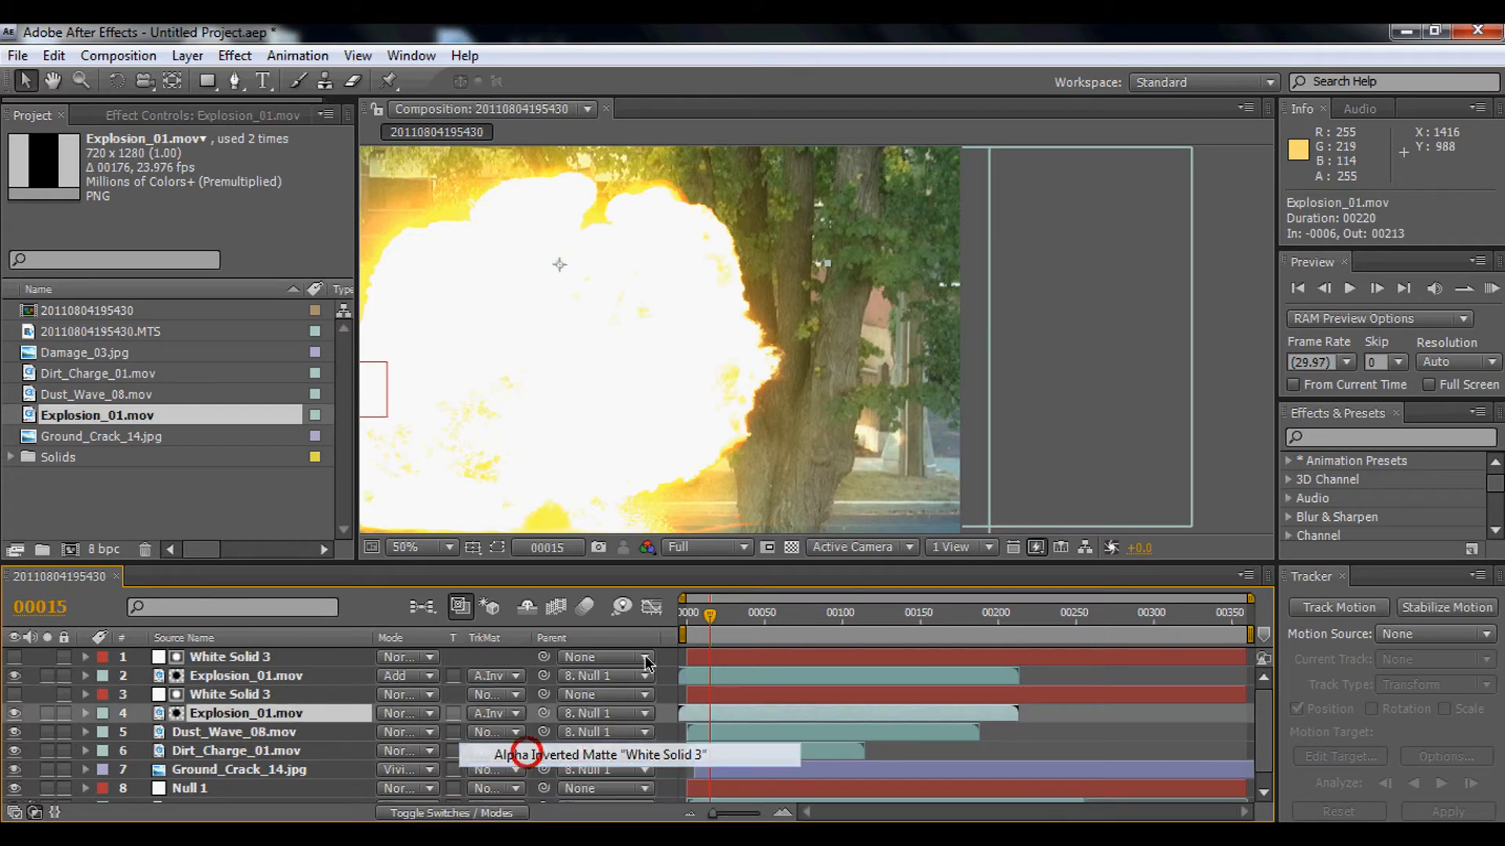
scroll(765, 450, down, 2)
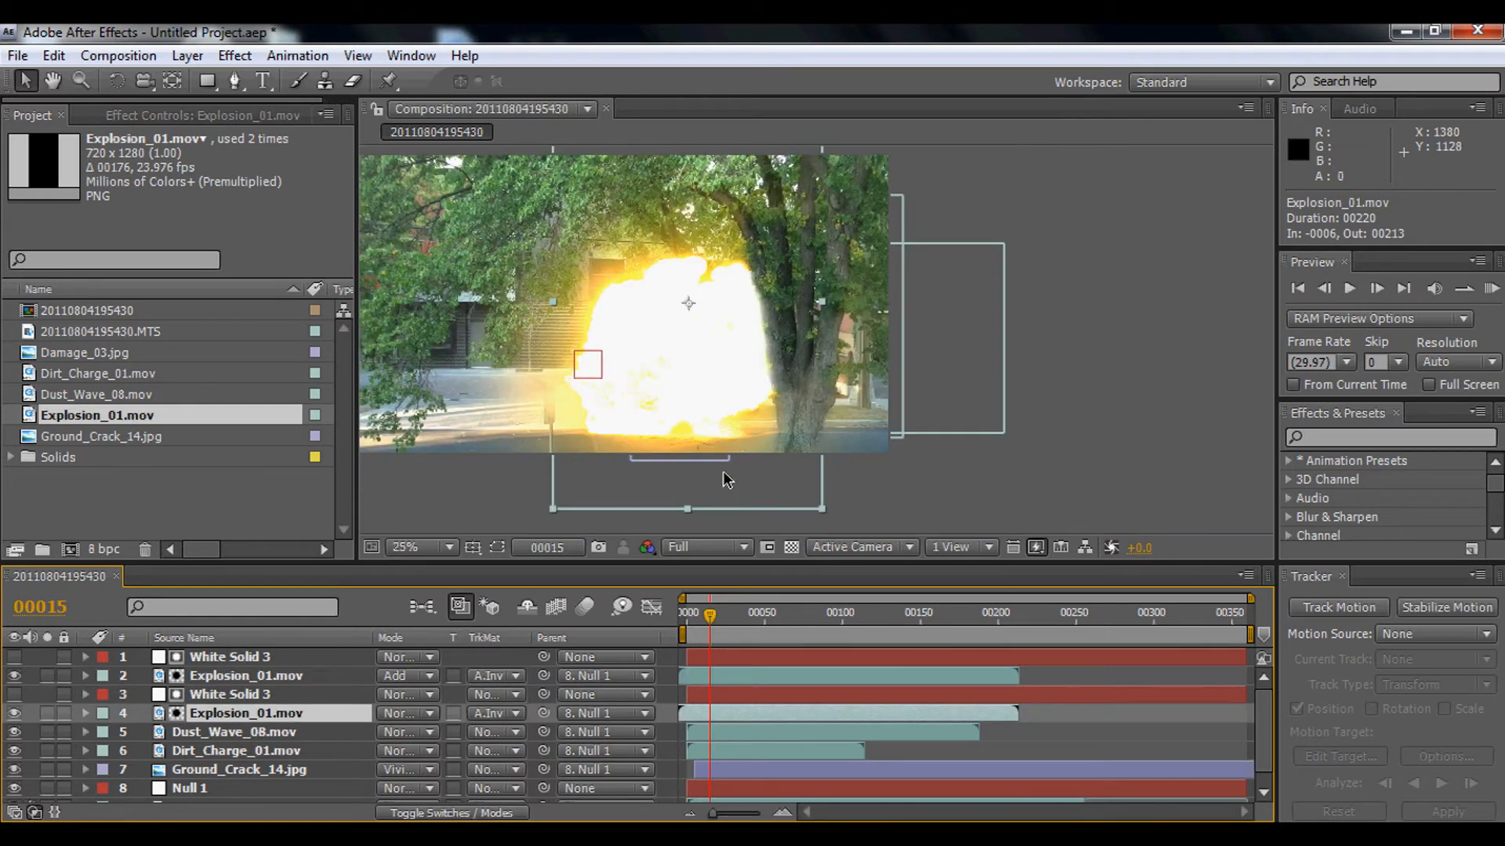
scroll(750, 380, up, 4)
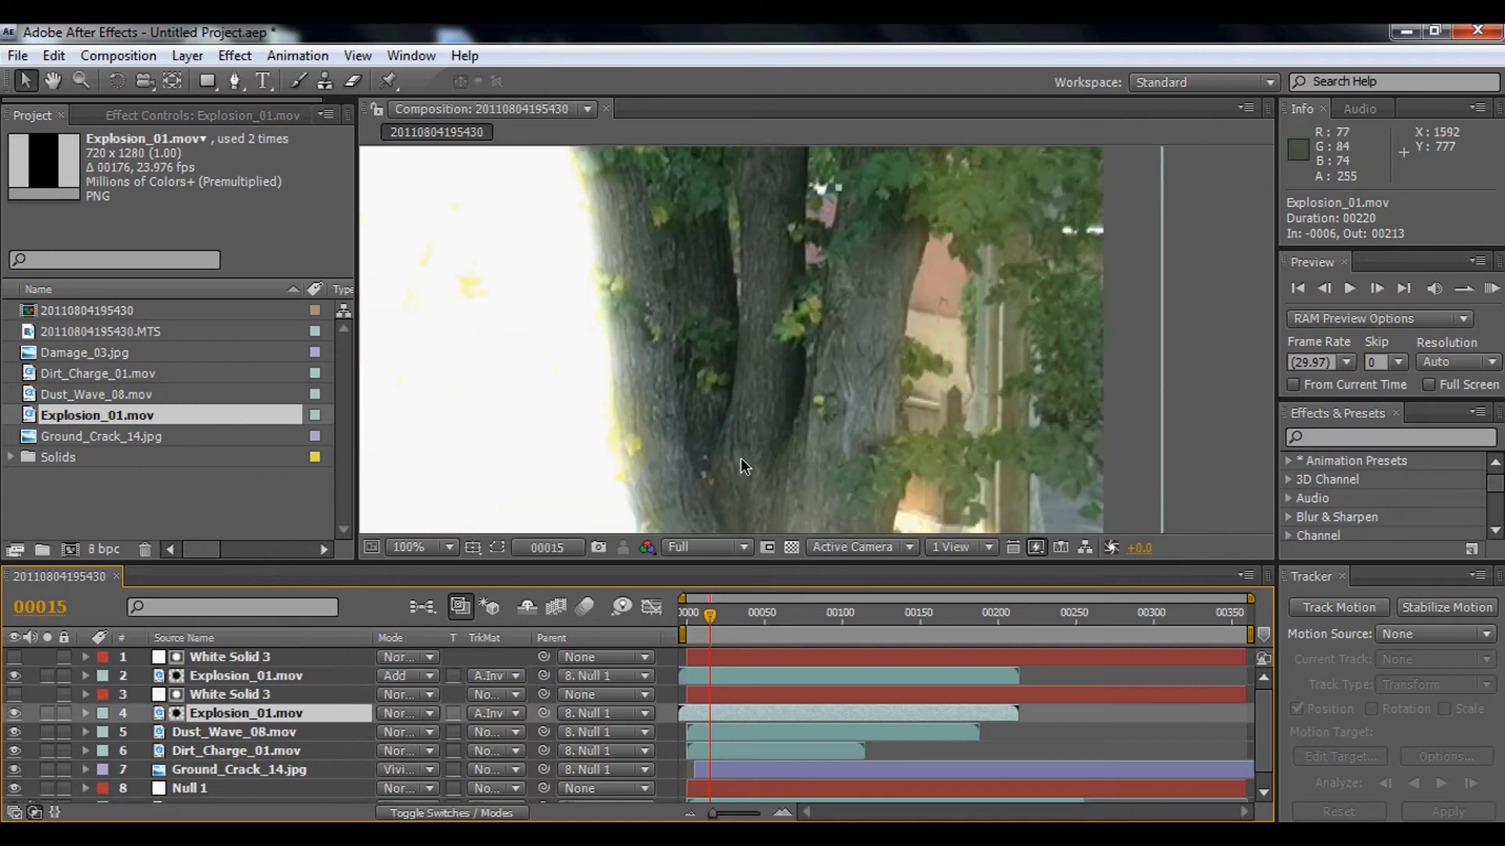
scroll(740, 458, down, 2)
scroll(742, 363, up, 2)
scroll(742, 368, down, 2)
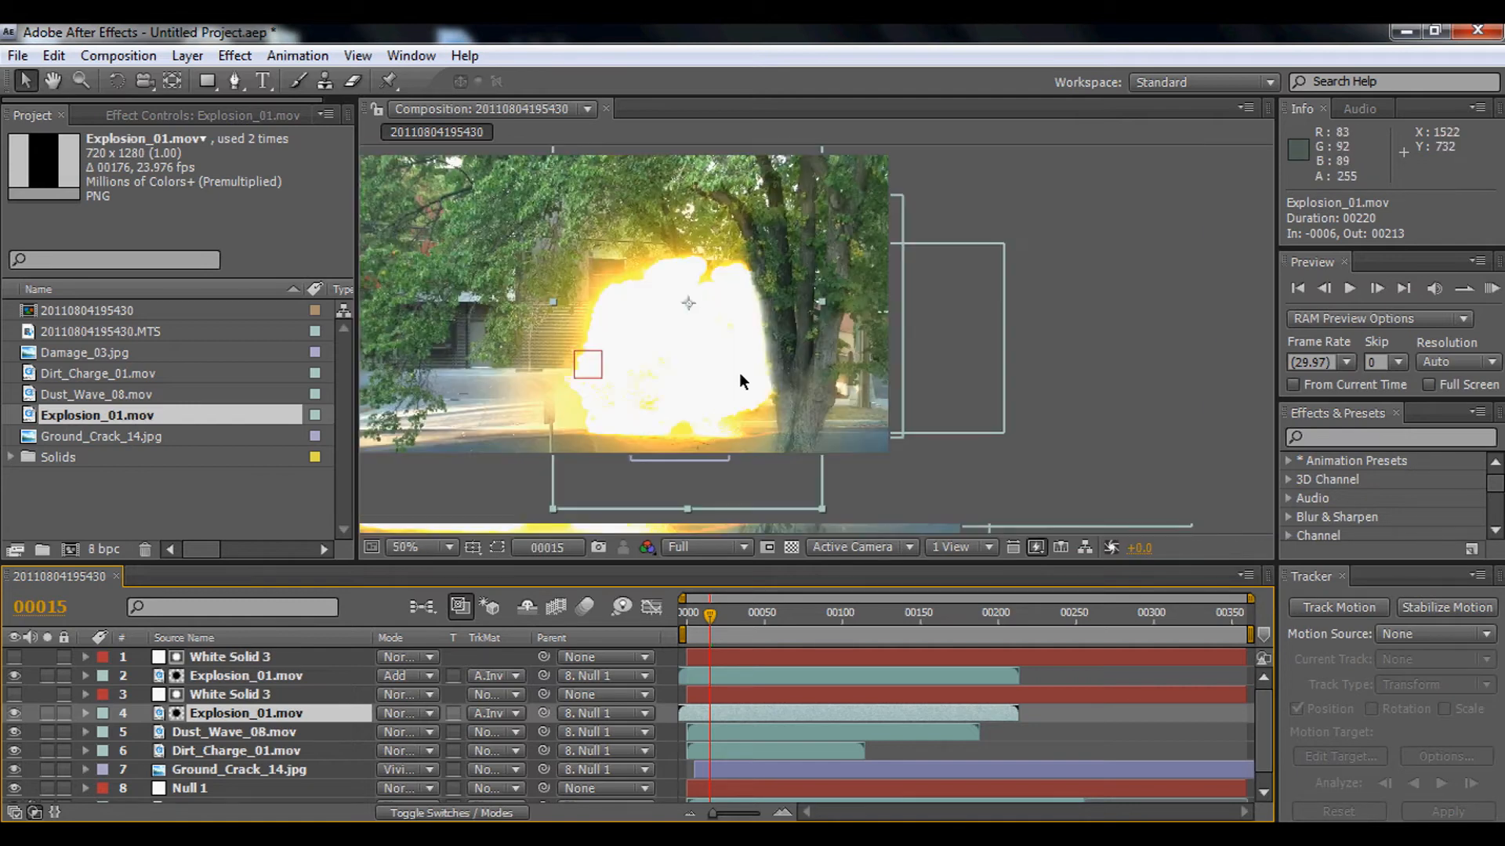
scroll(740, 373, down, 1)
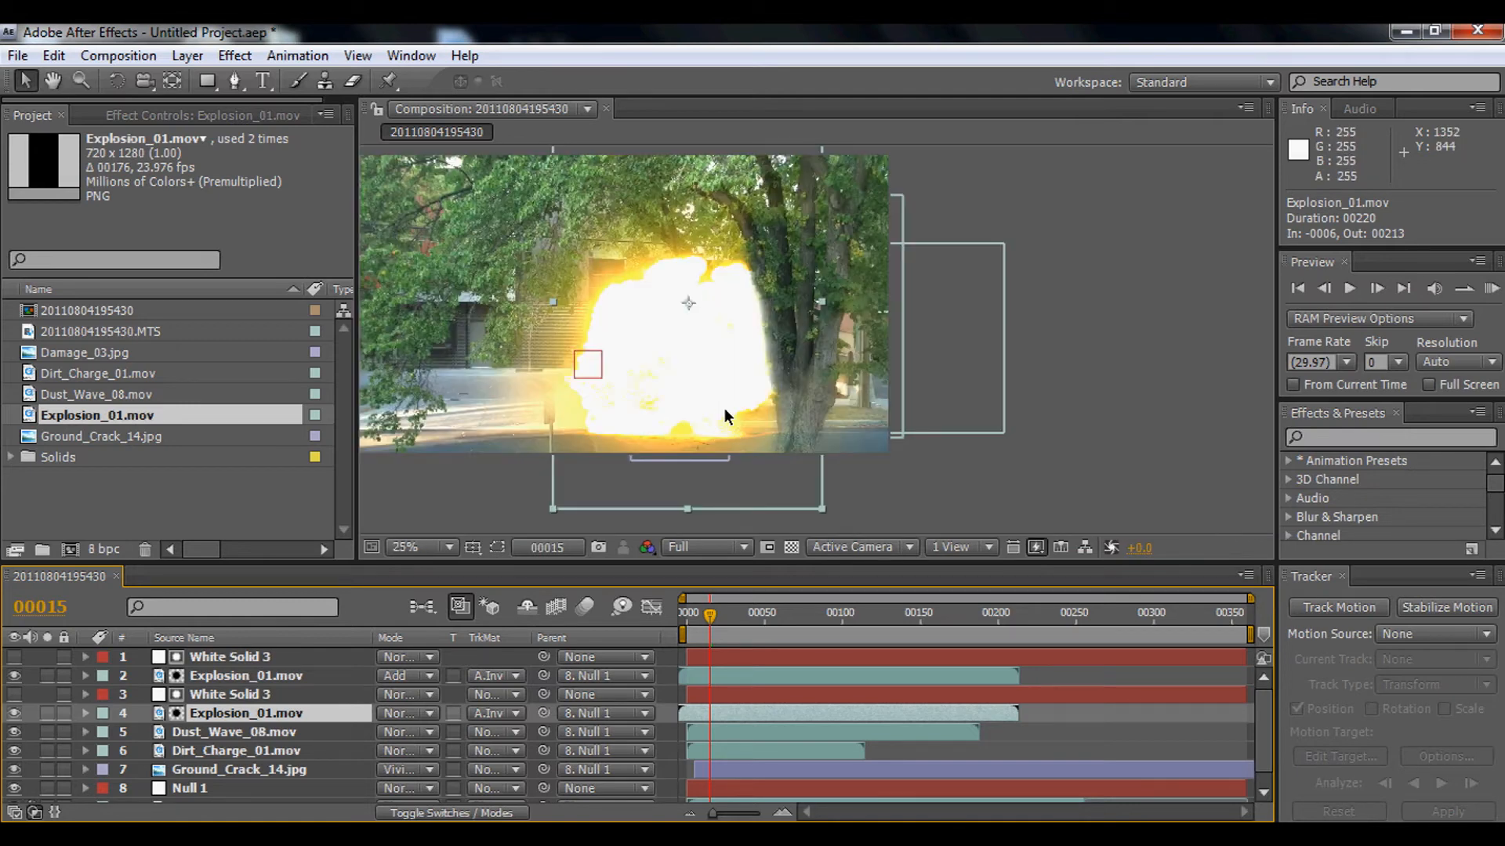
Parent both White Solid 3 layers to Null 1, scrub through the explosion to check the masking, and return to frame 0.
click(191, 658)
click(572, 660)
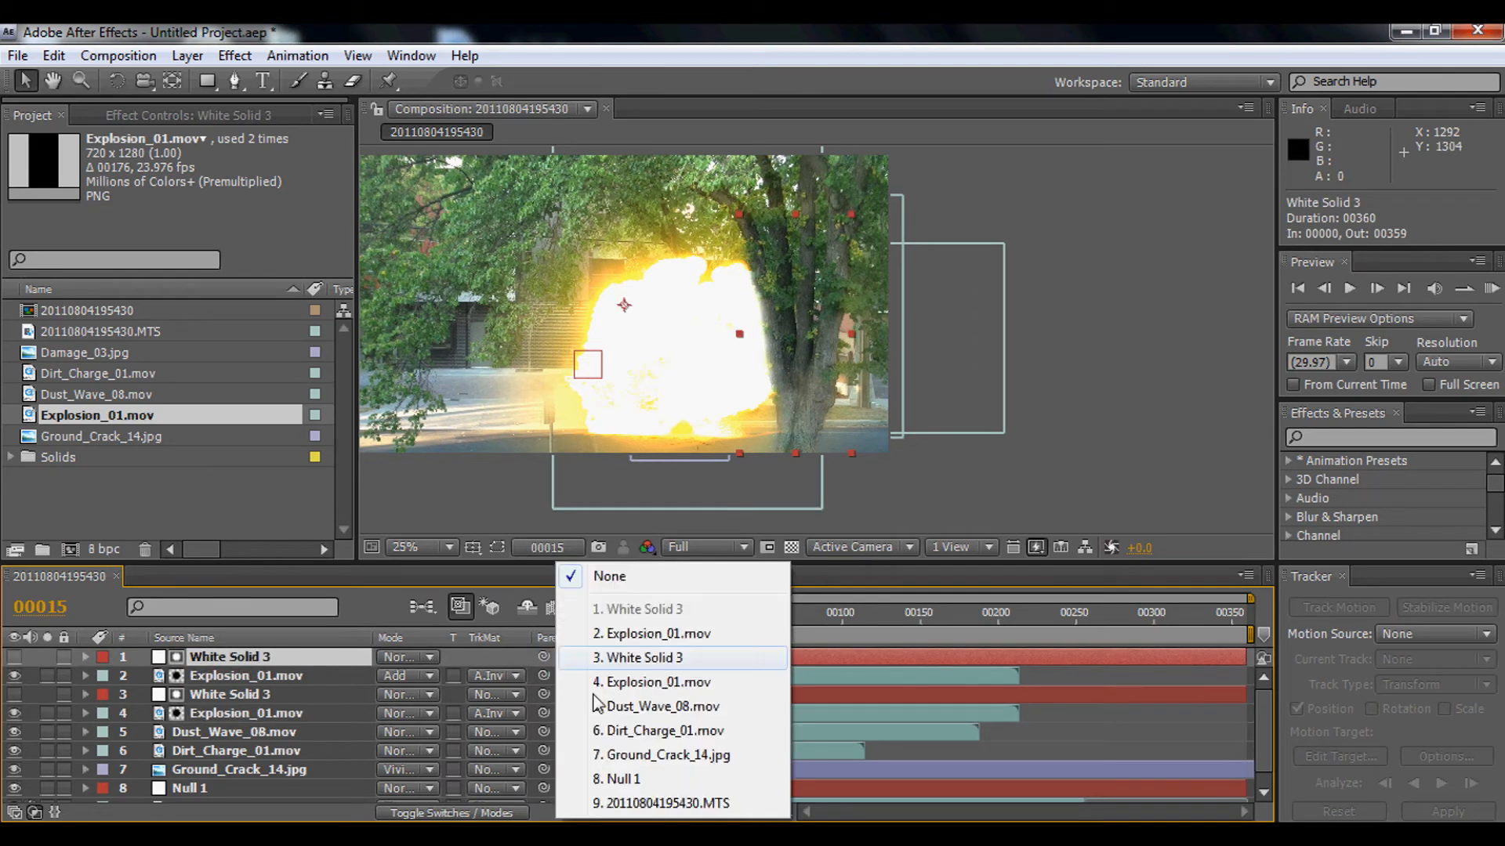
click(590, 776)
click(594, 697)
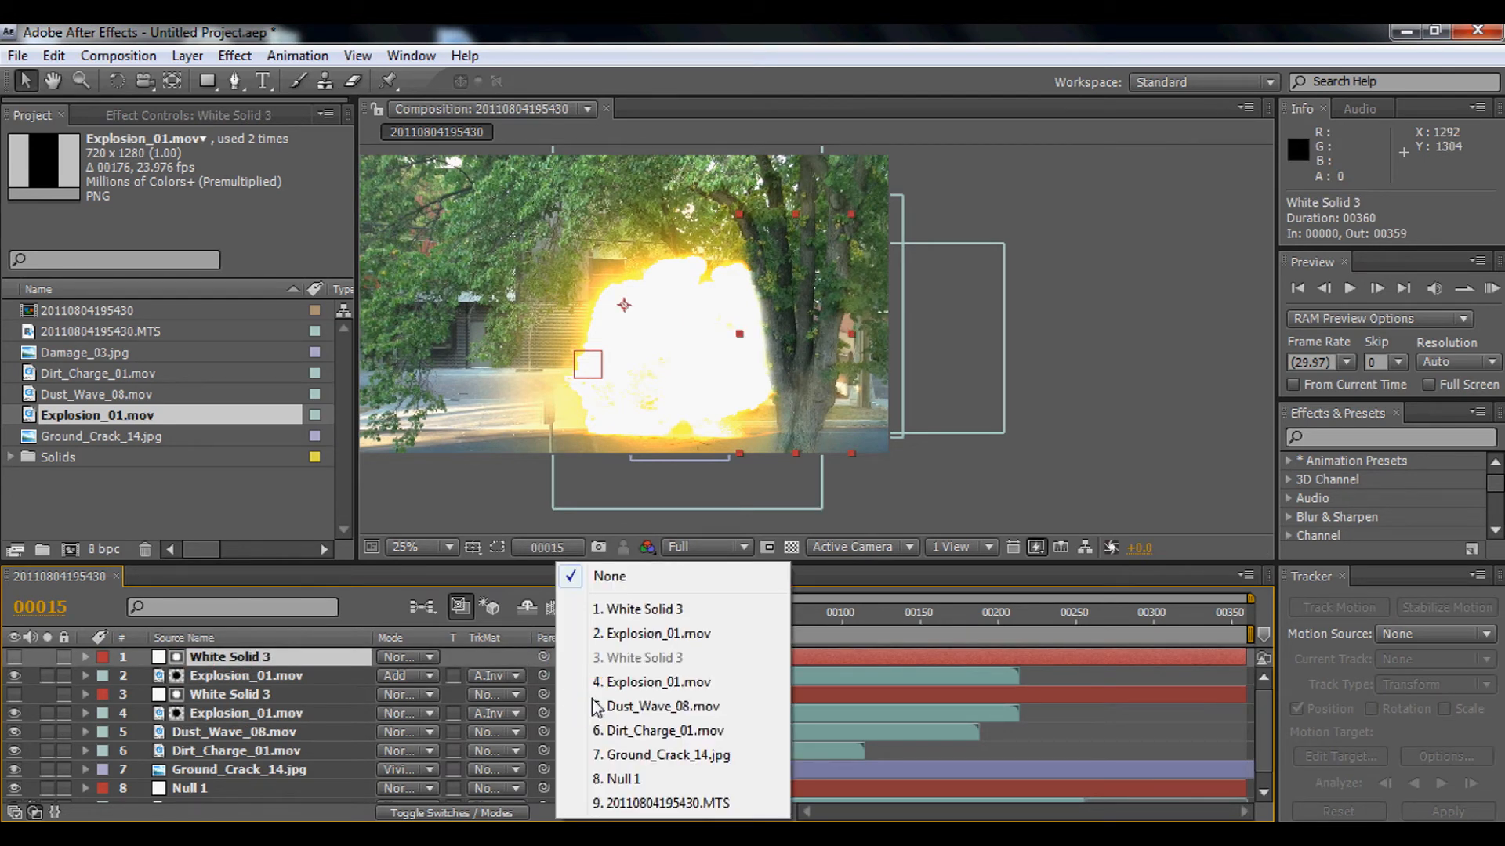
click(614, 779)
drag(709, 625, 768, 619)
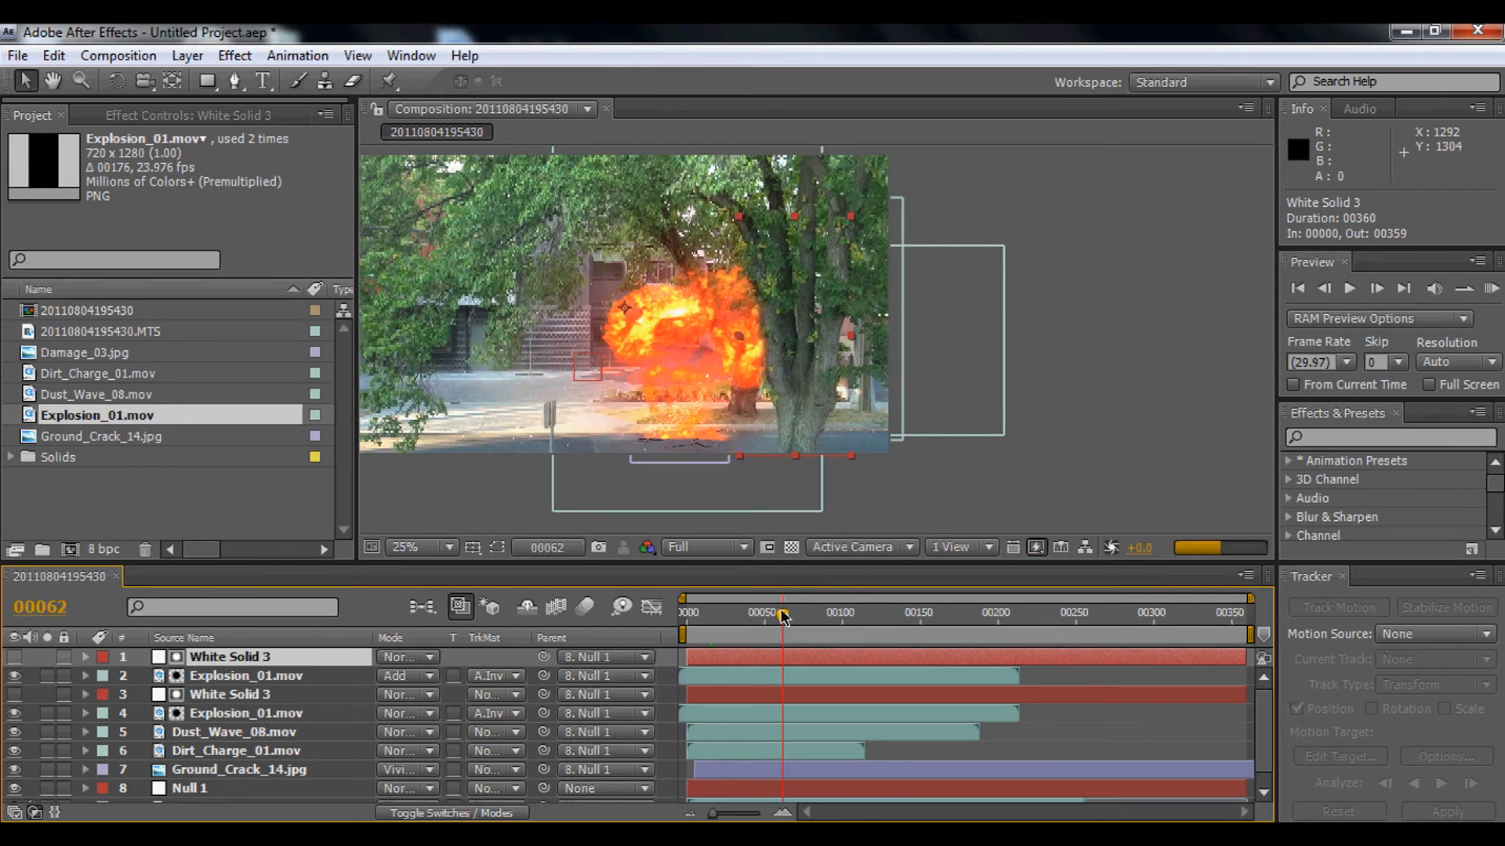
key(Home)
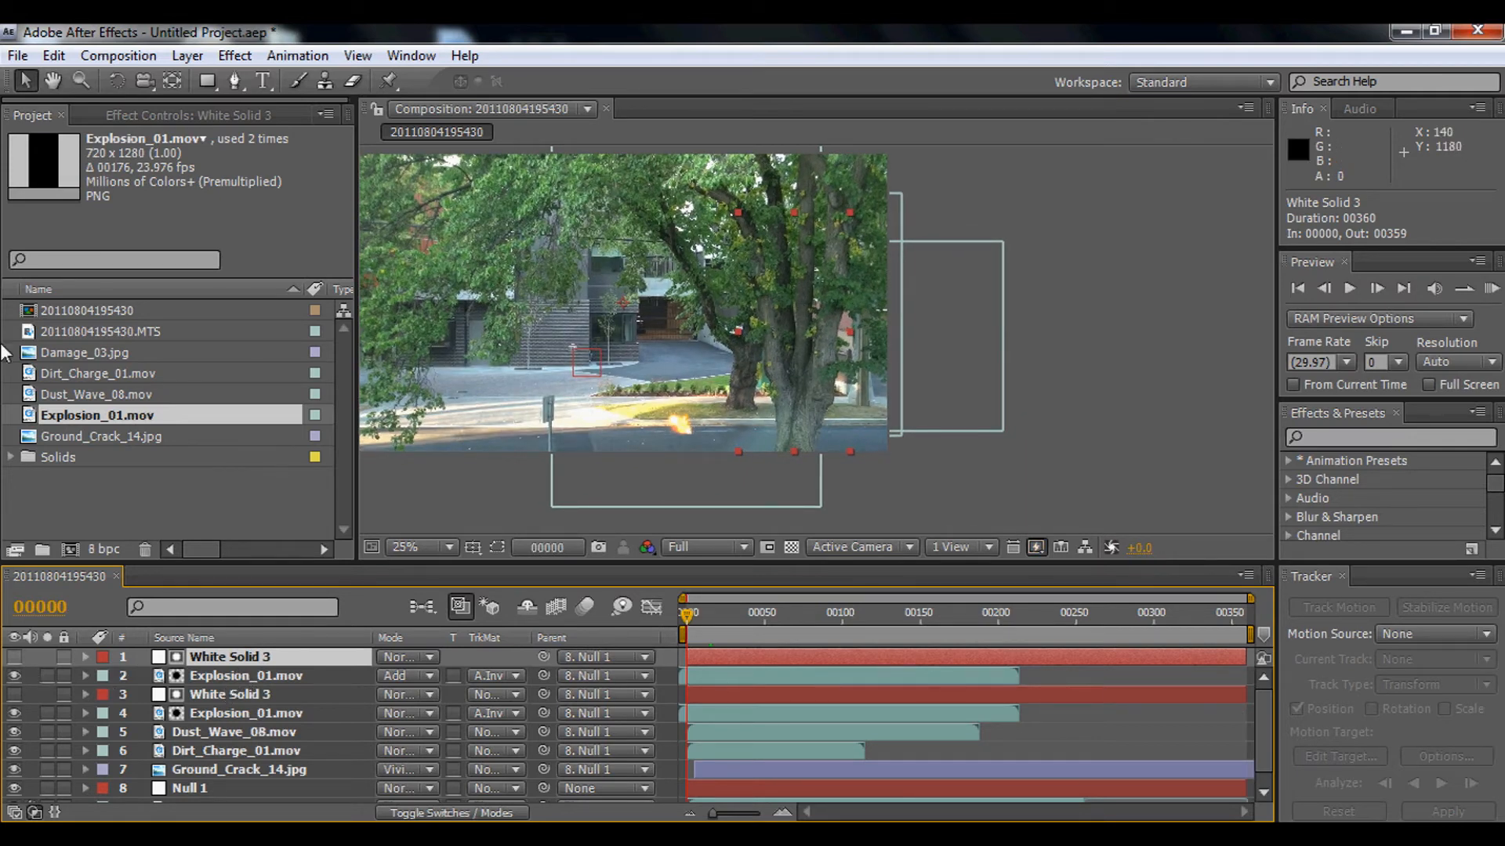
Add Damage_03.jpg as the top layer starting at frame 6 and nudge it to position 976, 544.
click(55, 474)
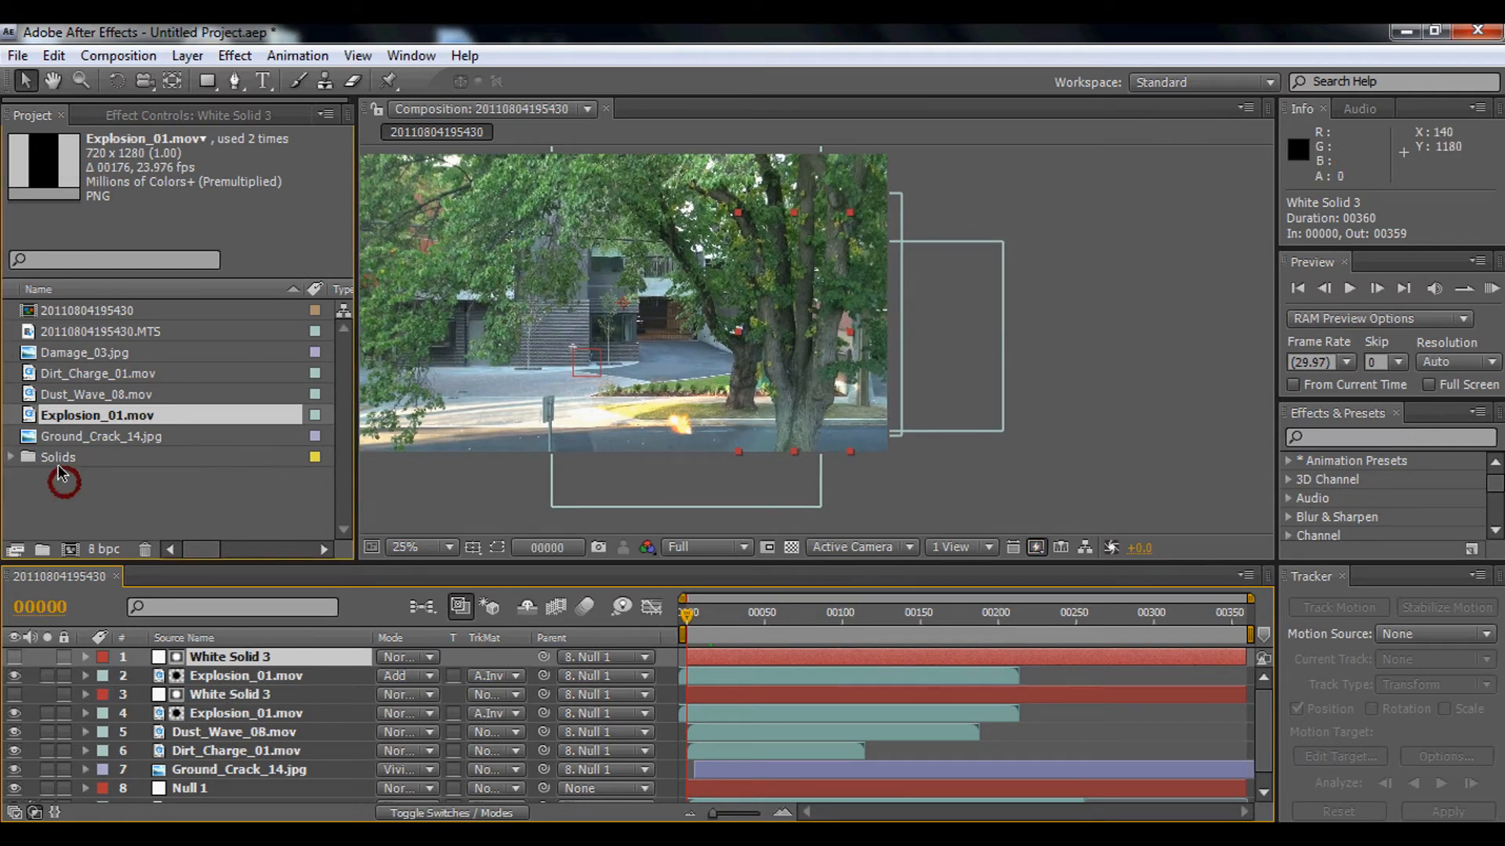
click(64, 354)
drag(62, 352, 696, 625)
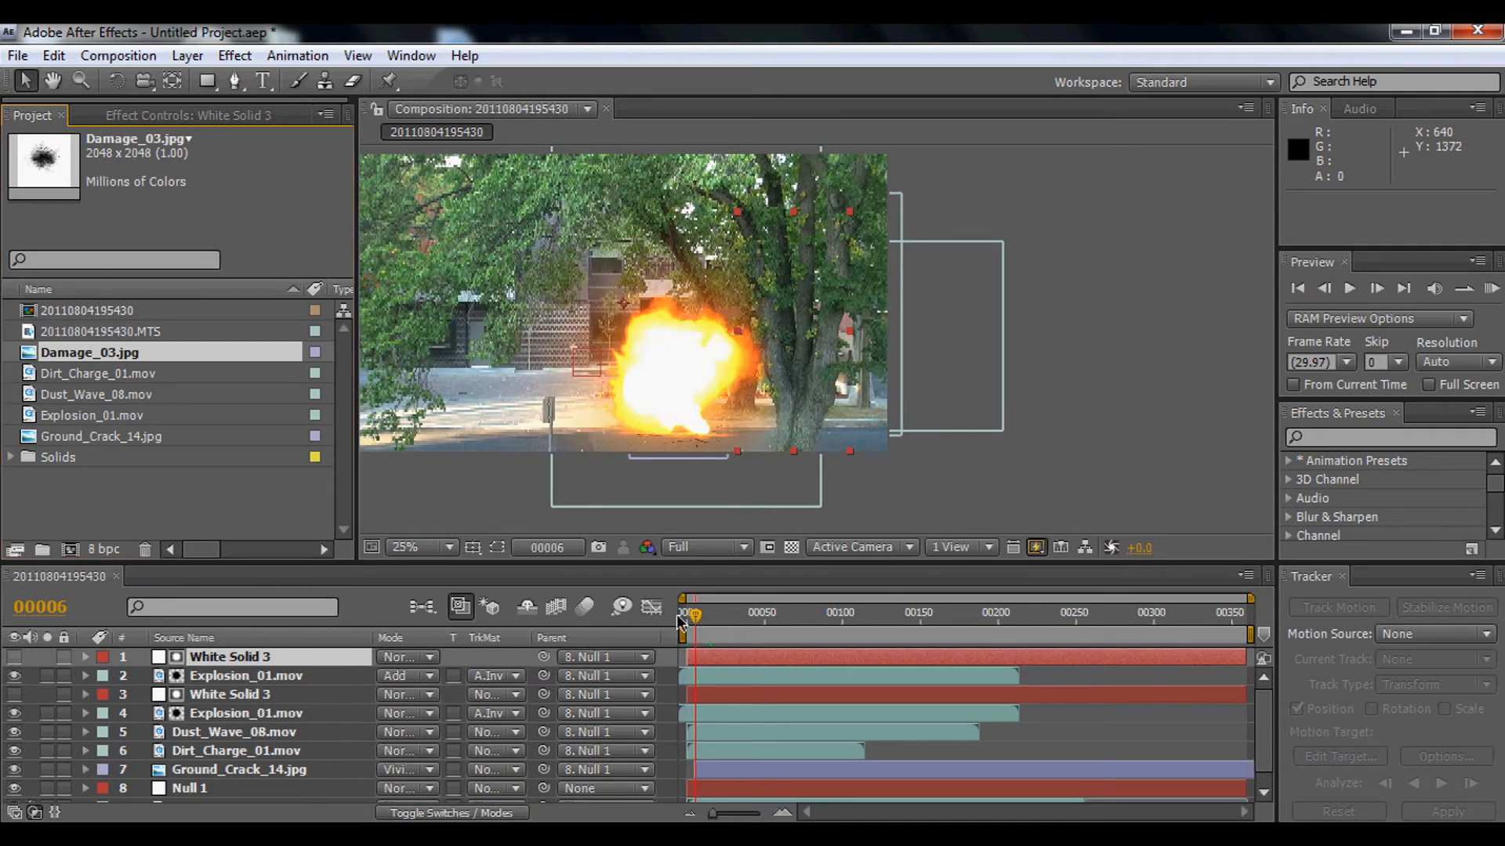
drag(62, 353, 694, 647)
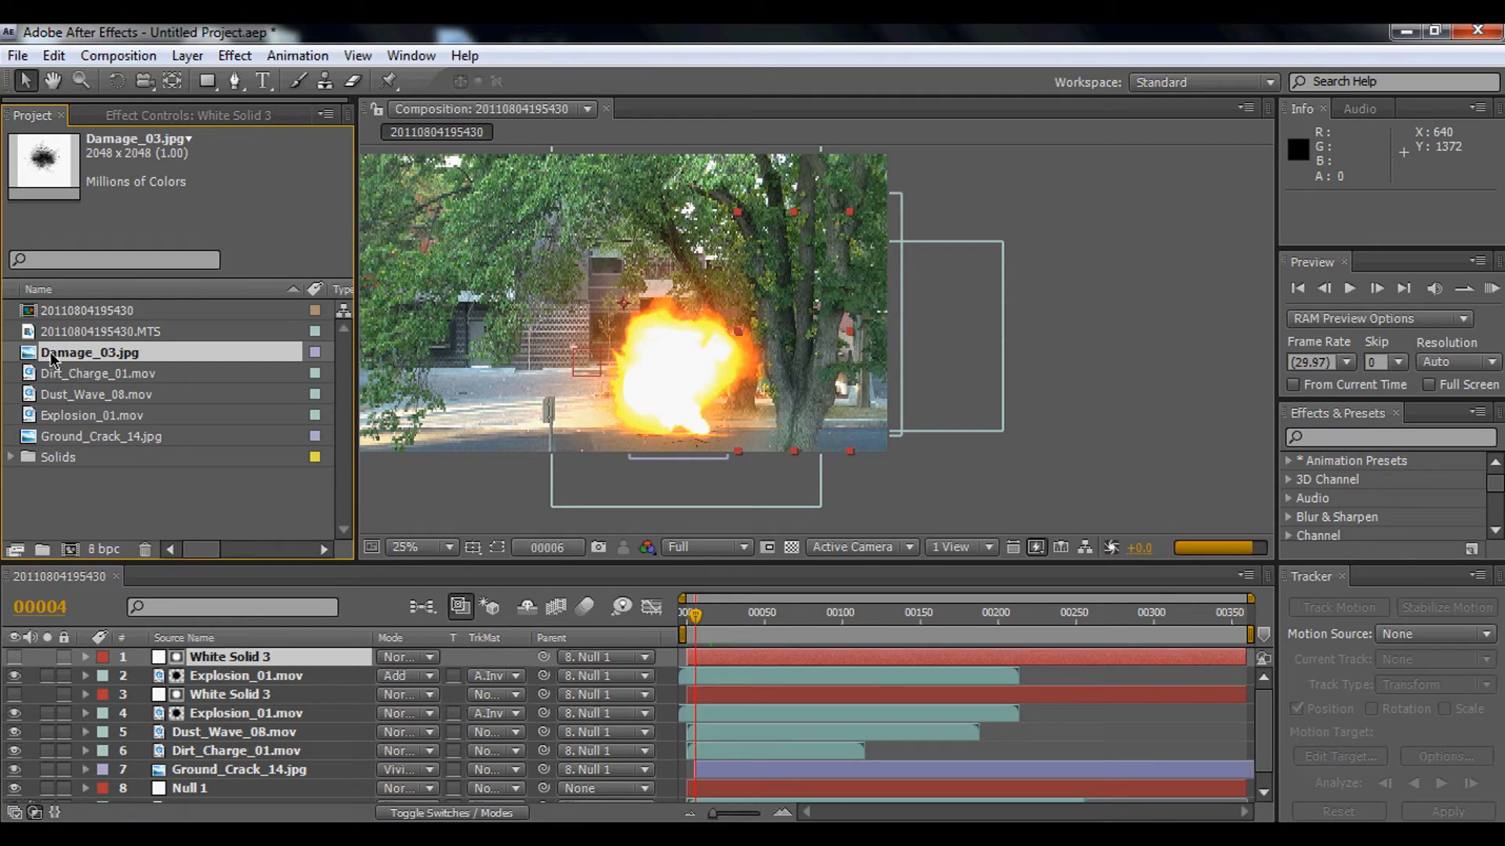
mouse_move(53, 358)
mouse_down()
mouse_move(768, 657)
mouse_move(694, 651)
mouse_up()
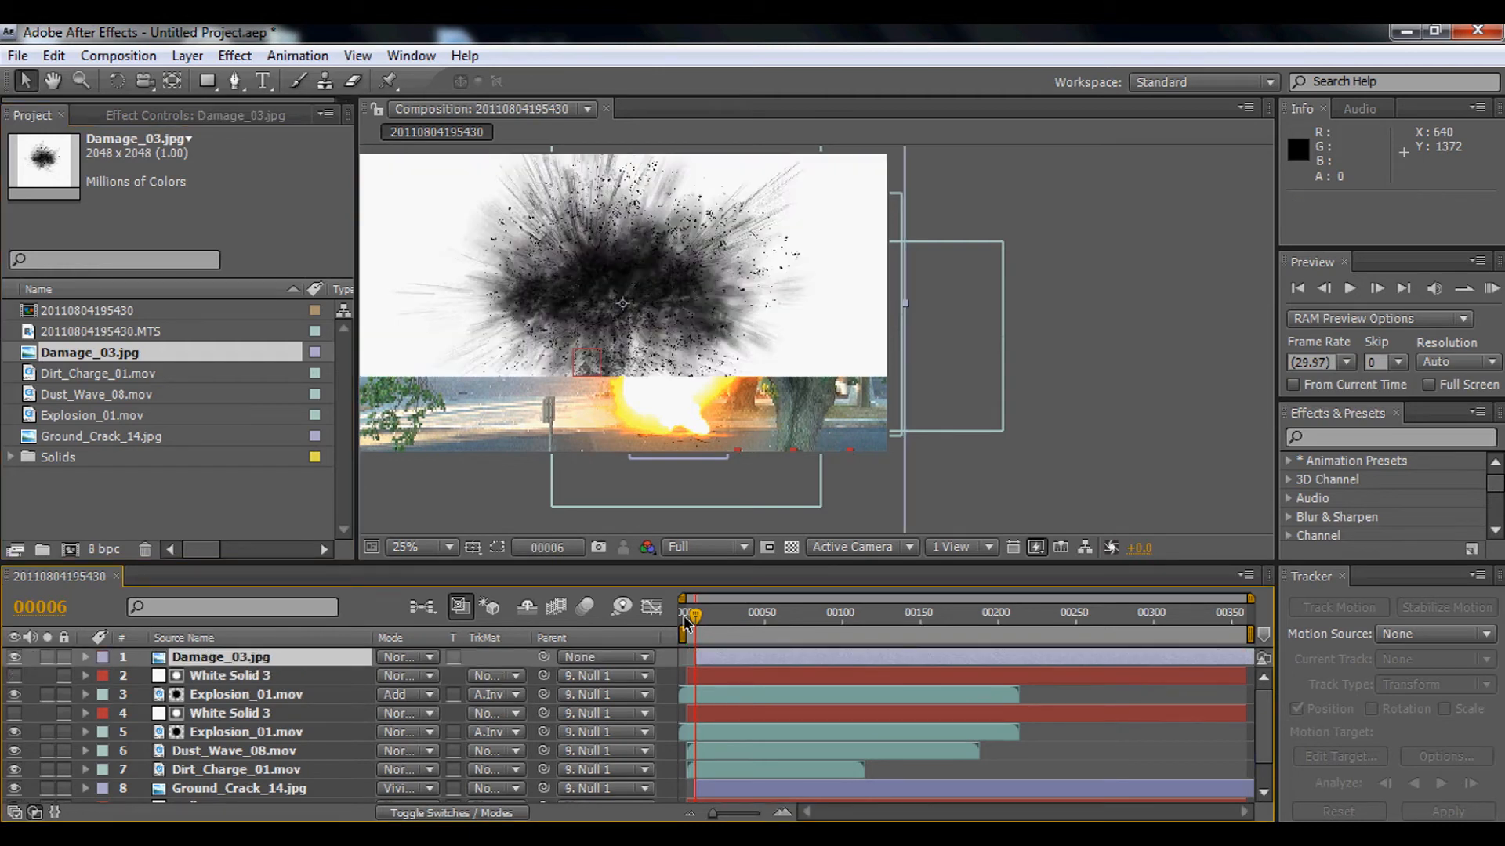
drag(599, 339, 603, 340)
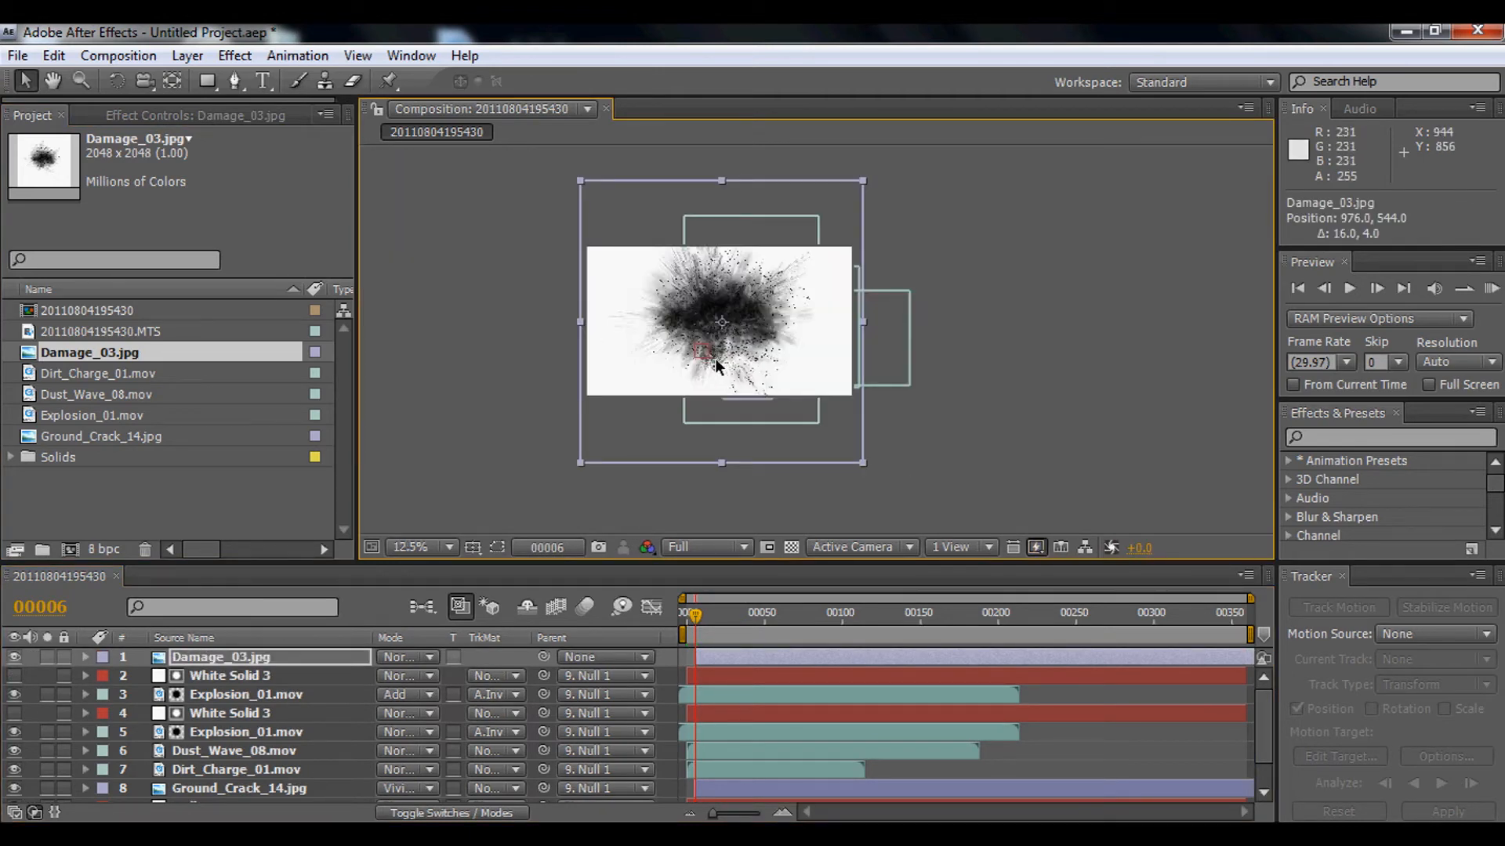
Set the Damage_03.jpg layer's blending mode to Multiply.
drag(557, 335, 659, 396)
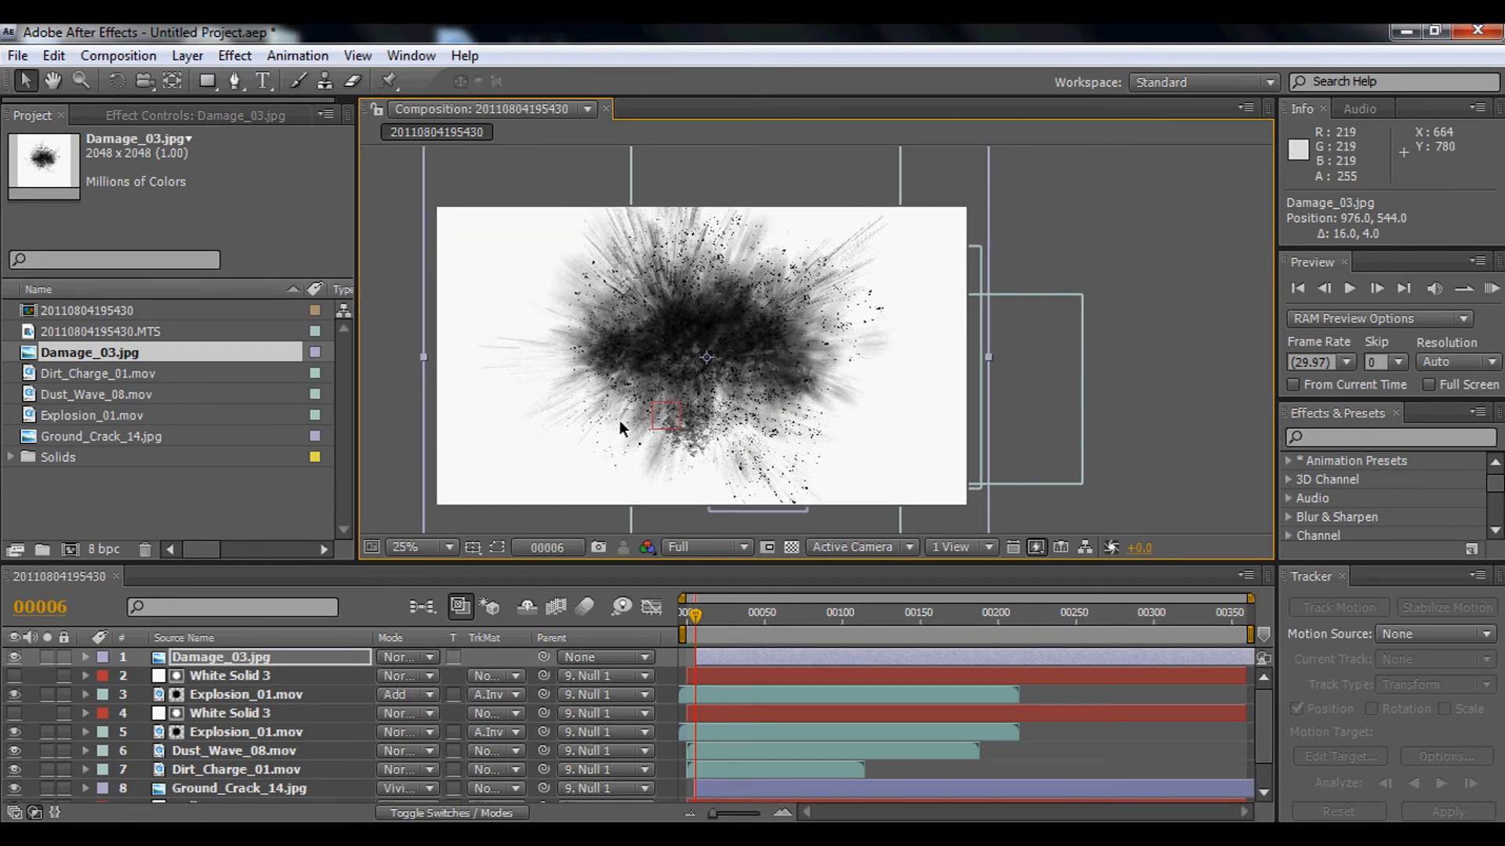
right_click(553, 401)
mouse_move(644, 307)
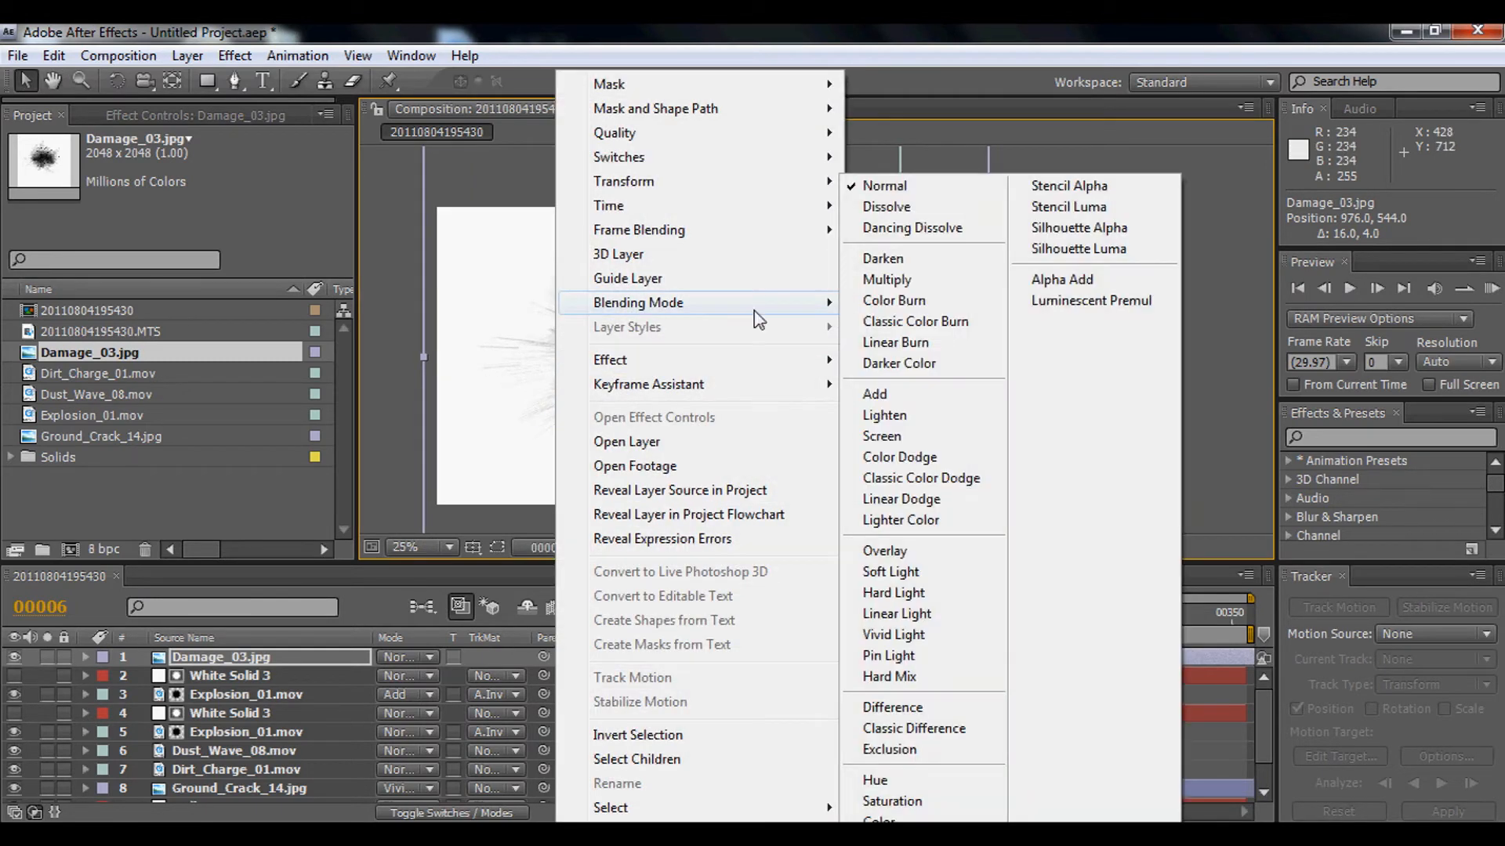
click(888, 280)
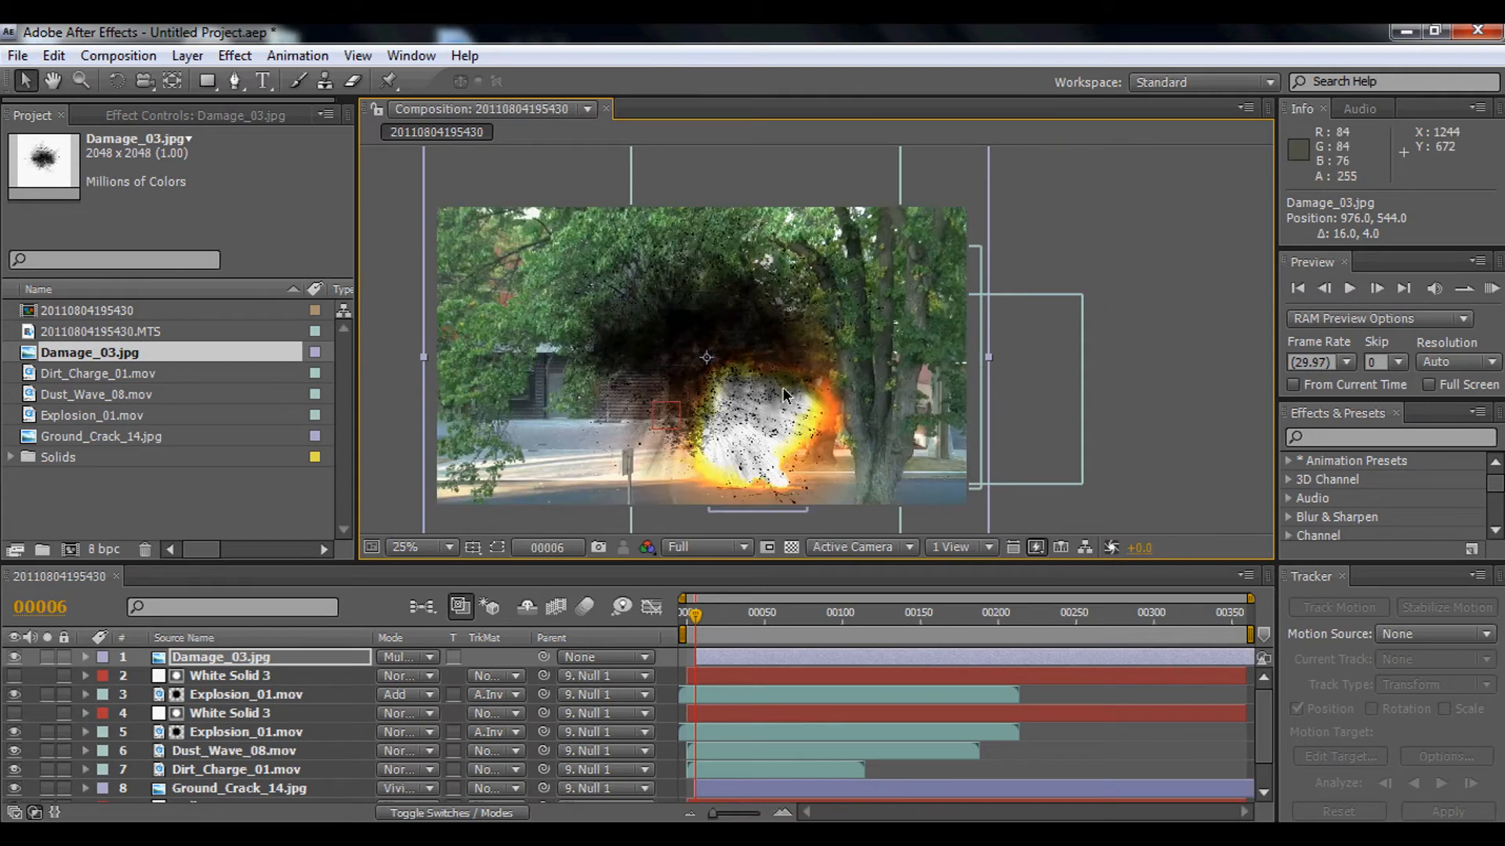
Scale Damage_03.jpg to about 42%, 29% and move it to the explosion's base at position 1136, 968.
scroll(783, 384, down, 1)
drag(903, 210, 820, 307)
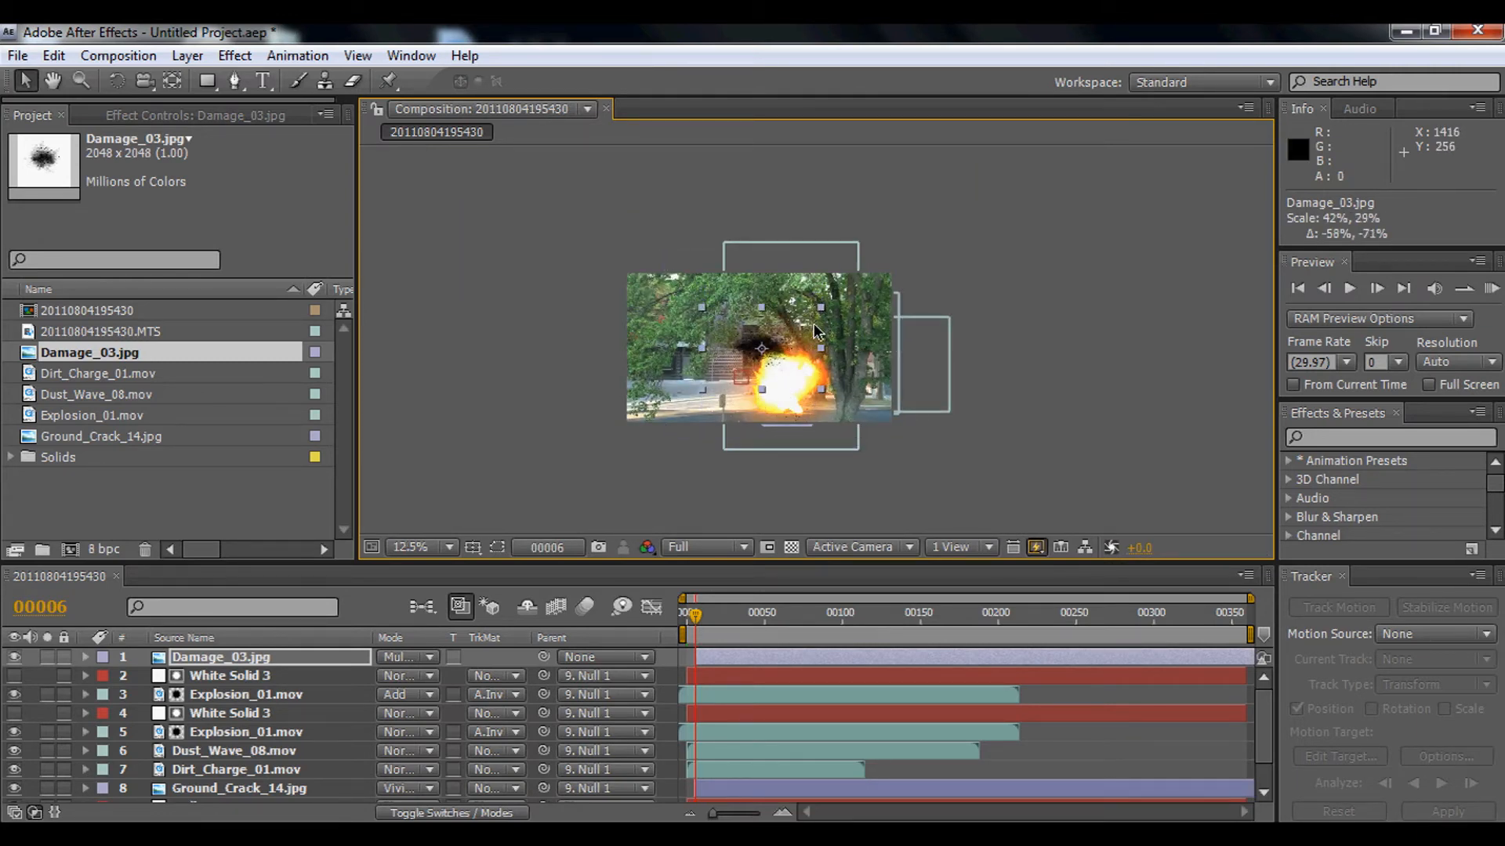
key(period)
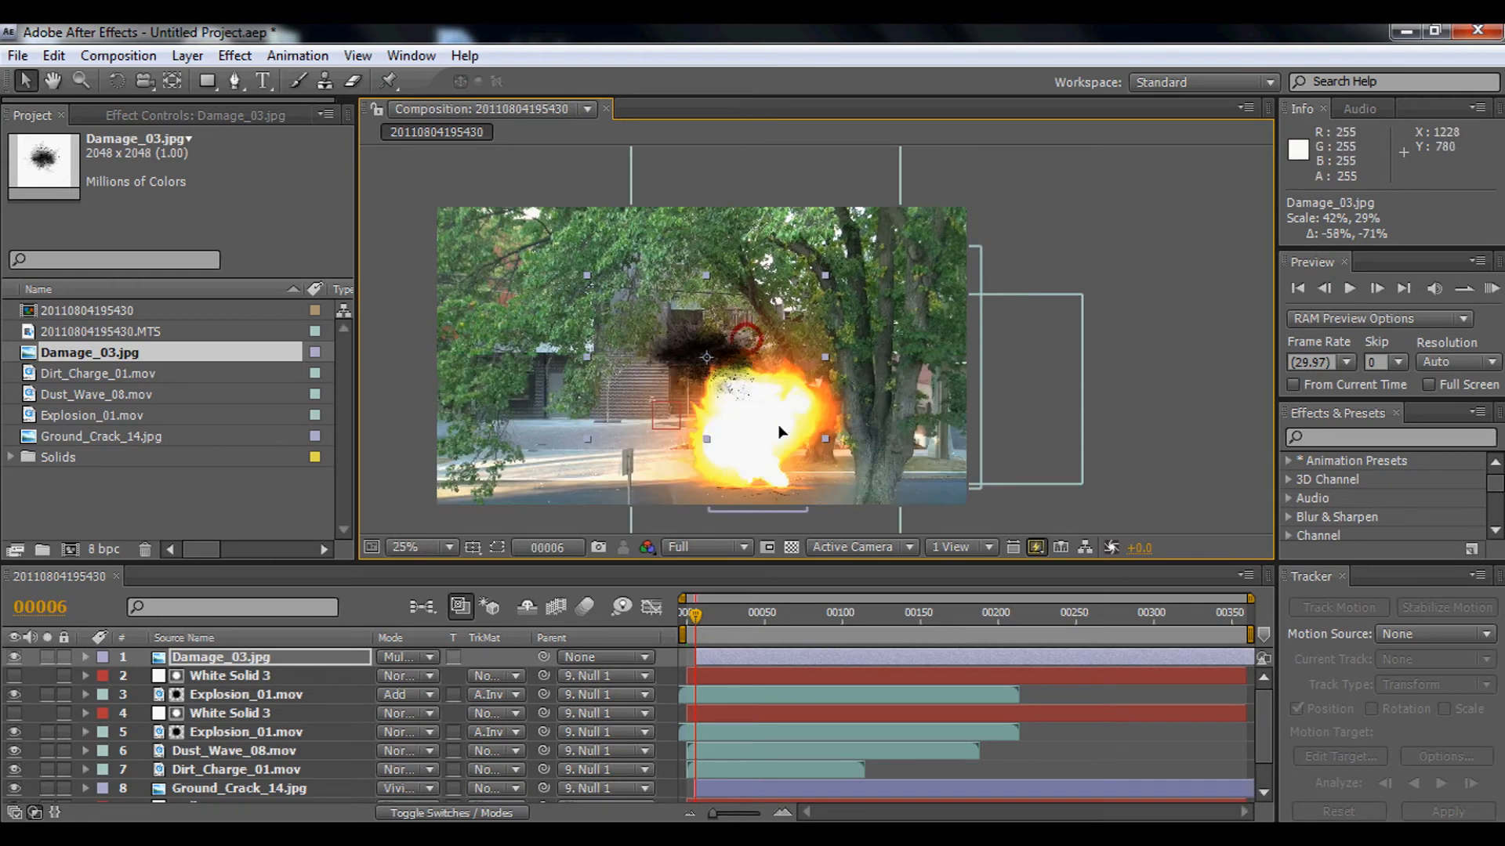
drag(745, 357, 789, 474)
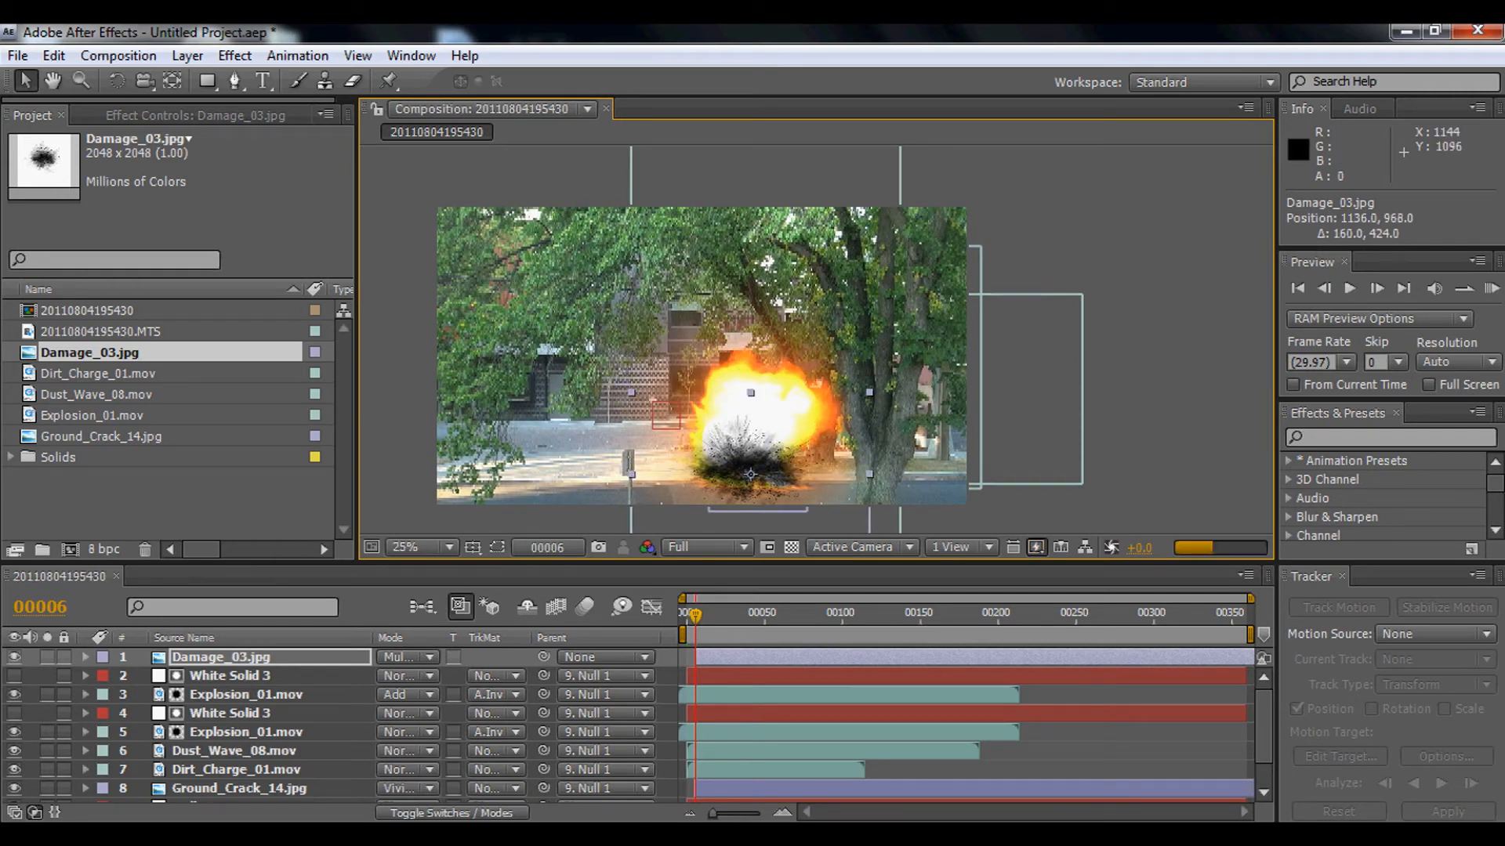
Make Damage_03.jpg a 3D layer and set its X Rotation to -44° so it tilts toward the ground.
click(448, 813)
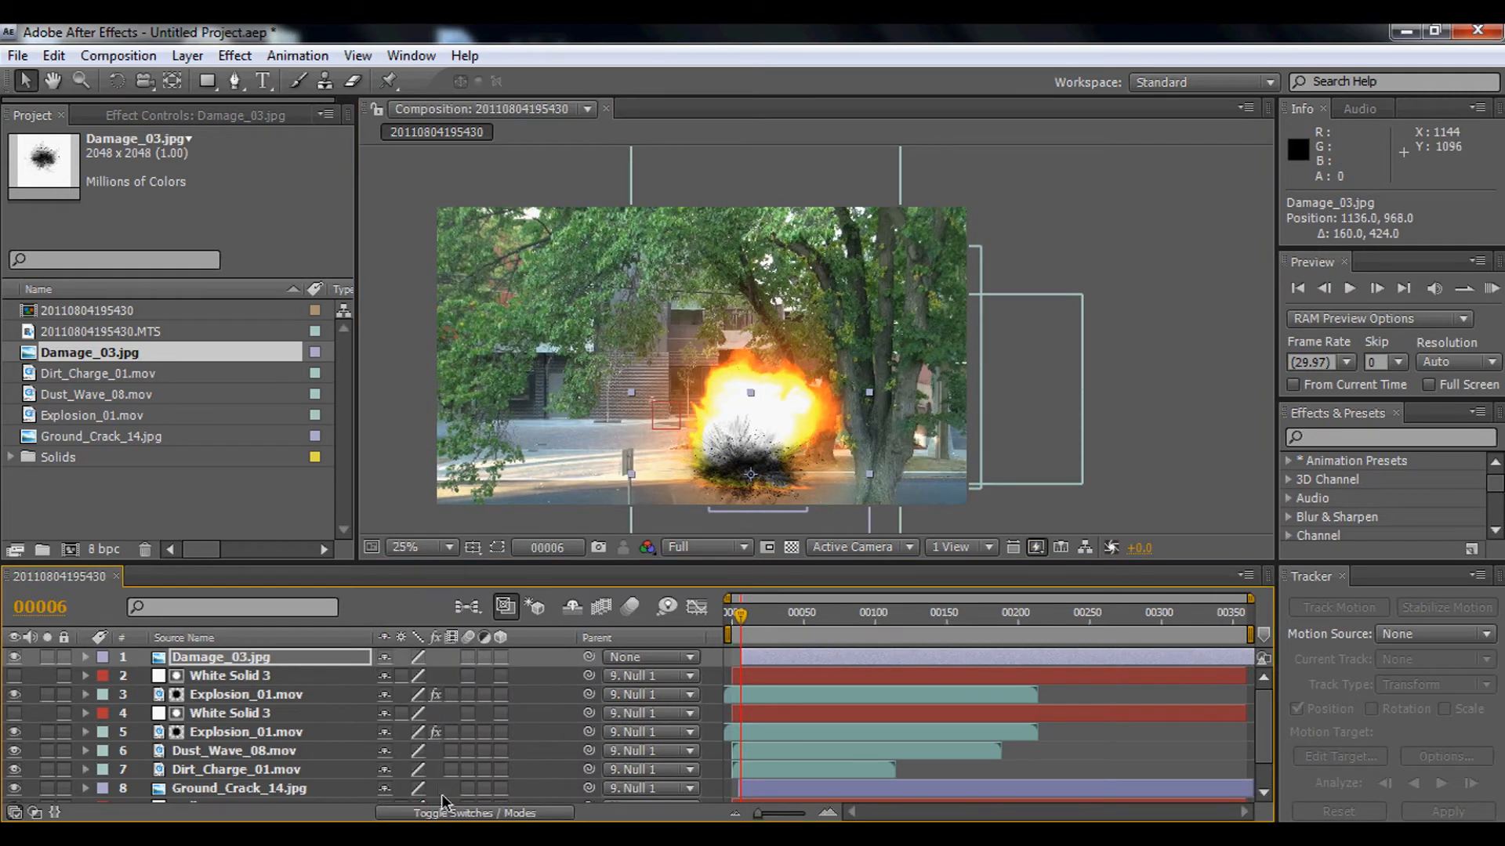
click(510, 813)
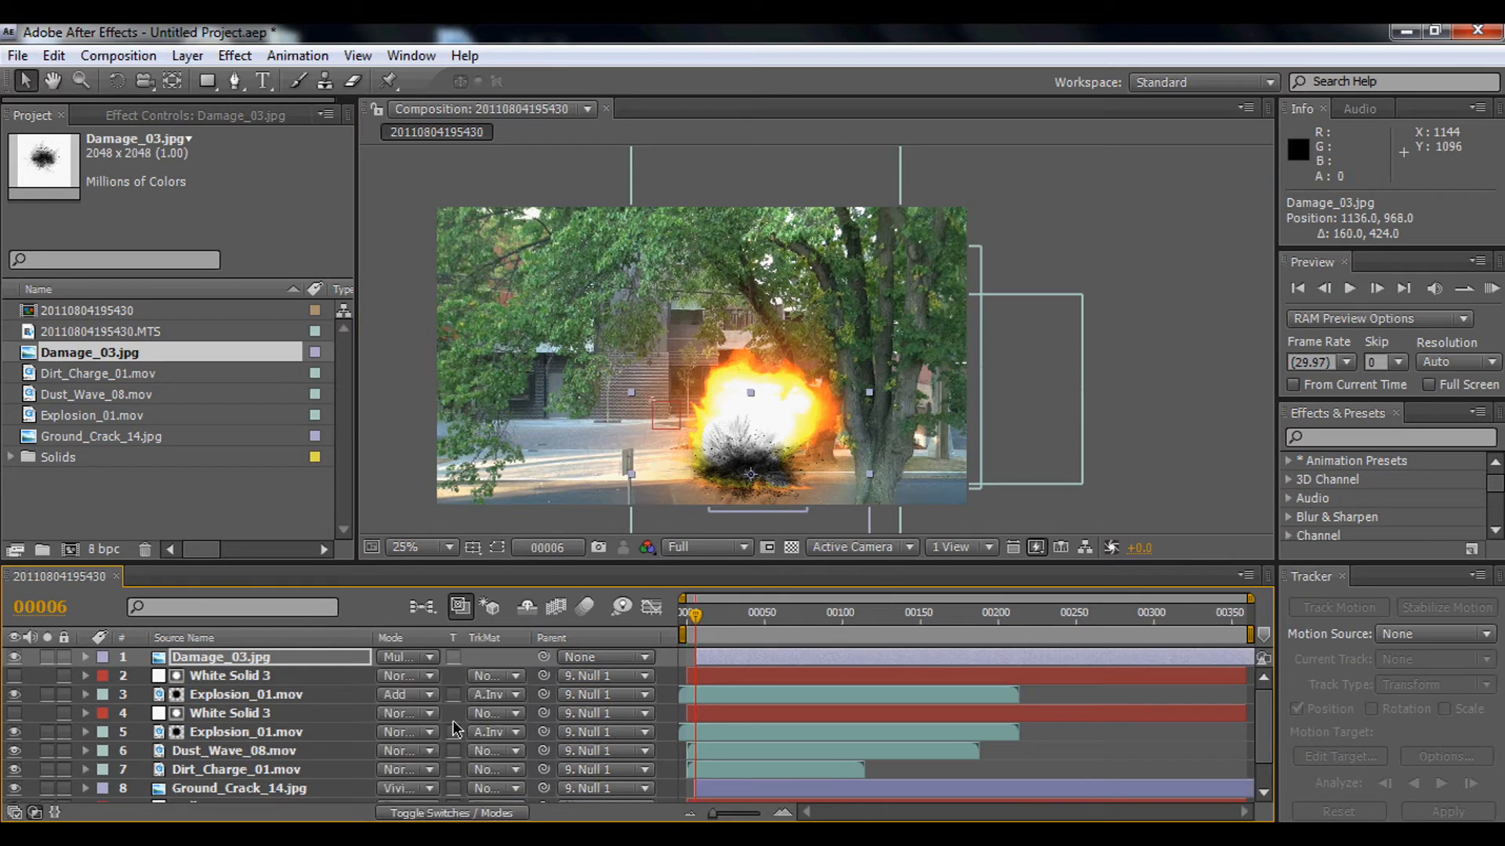
click(487, 813)
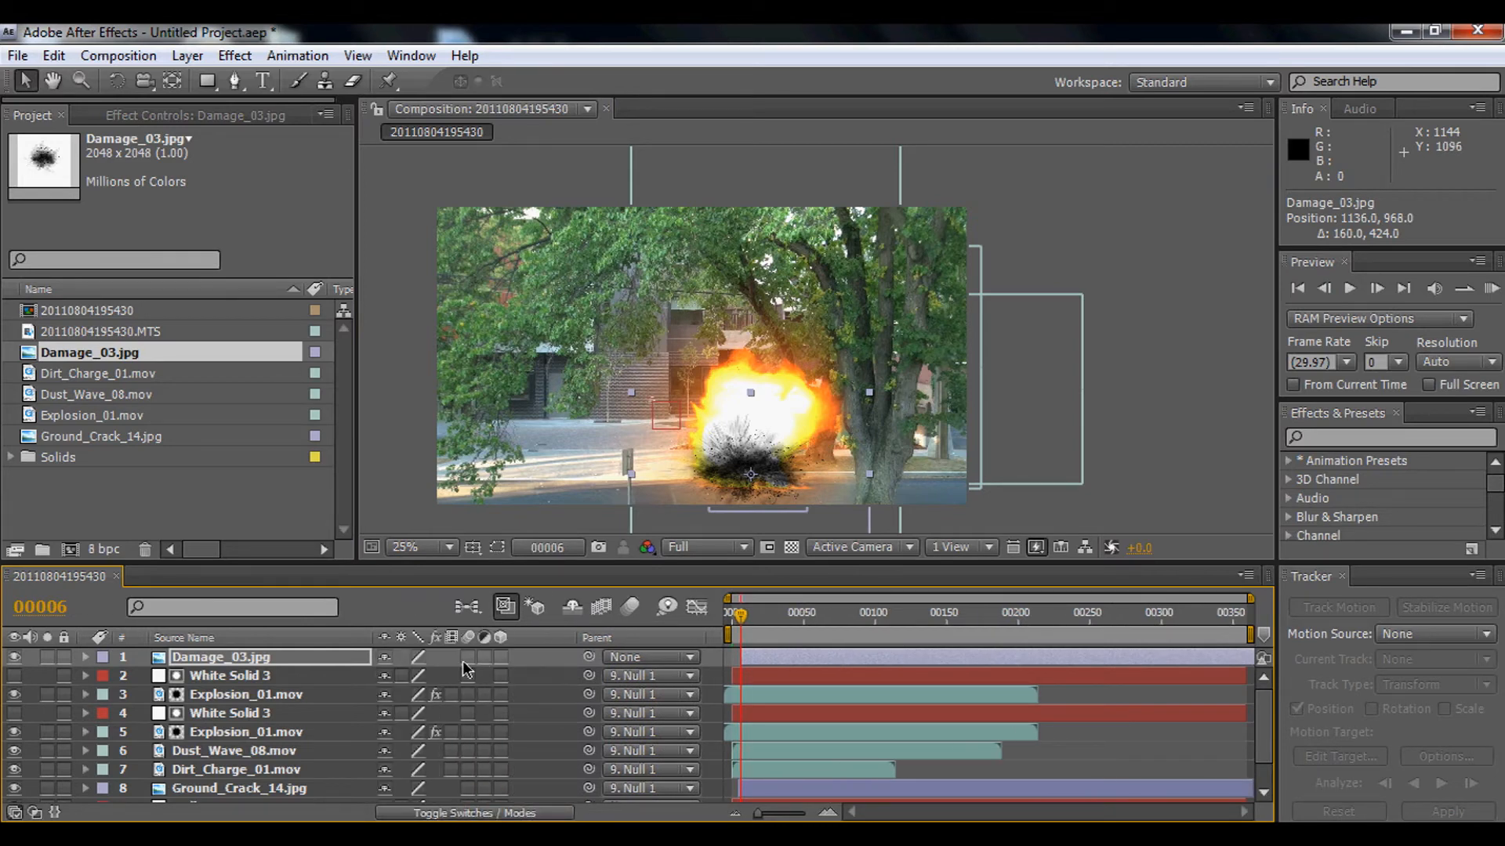
click(500, 658)
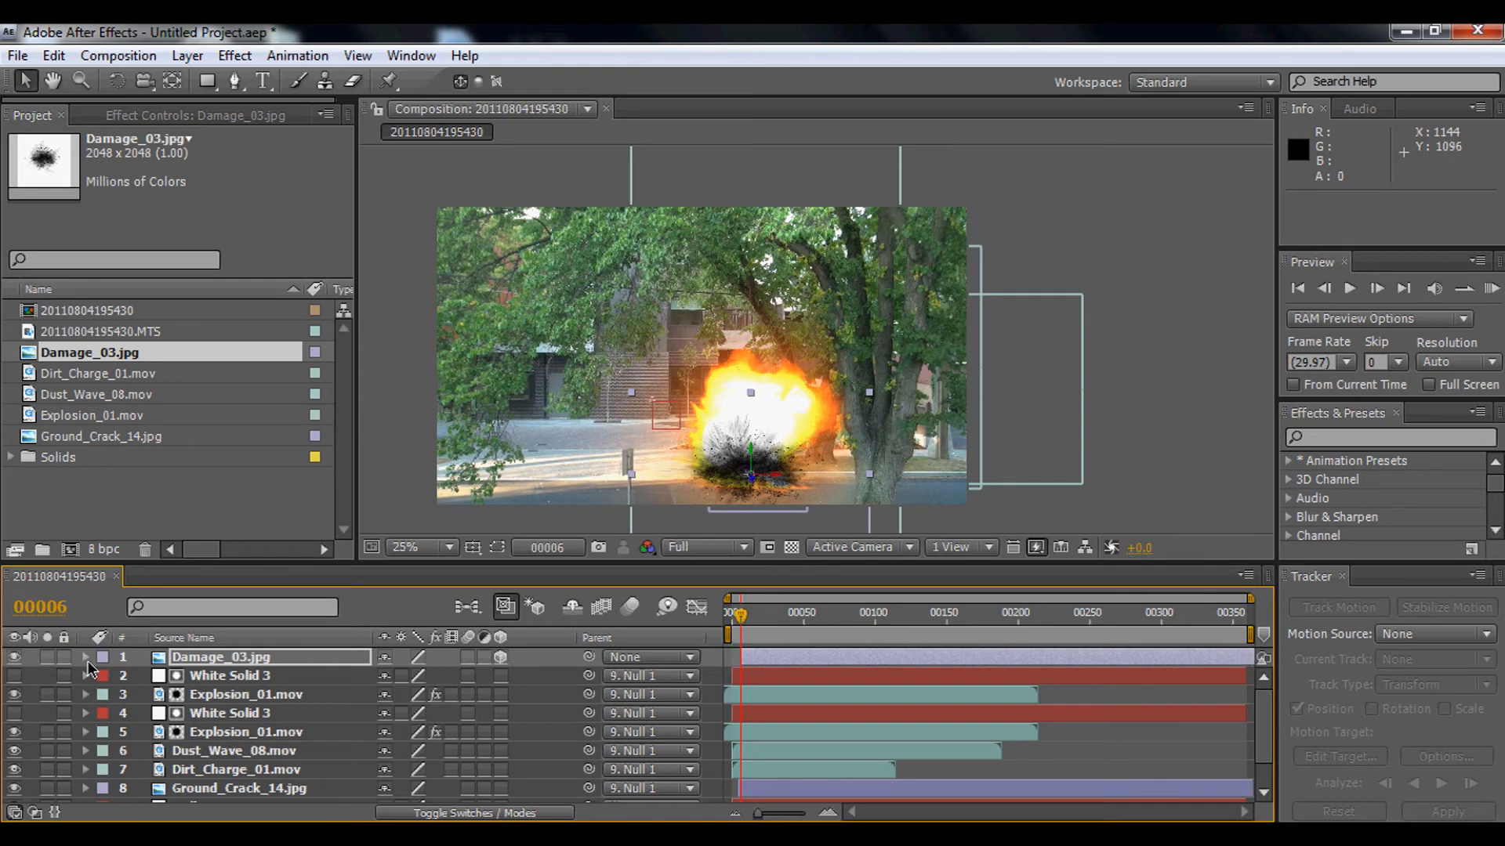
click(86, 658)
click(105, 676)
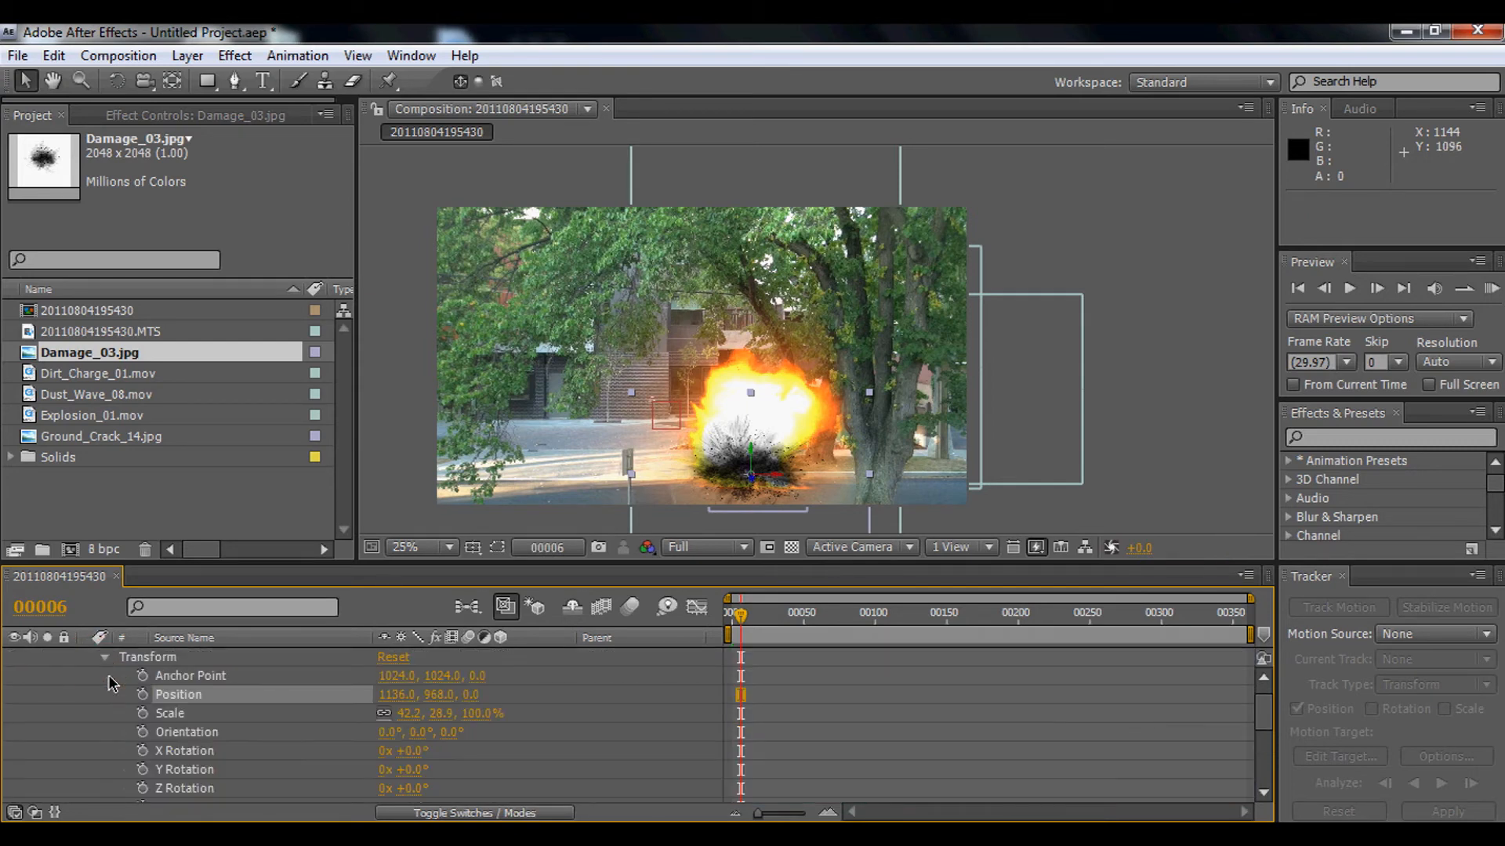
drag(418, 754, 375, 770)
drag(399, 771, 401, 777)
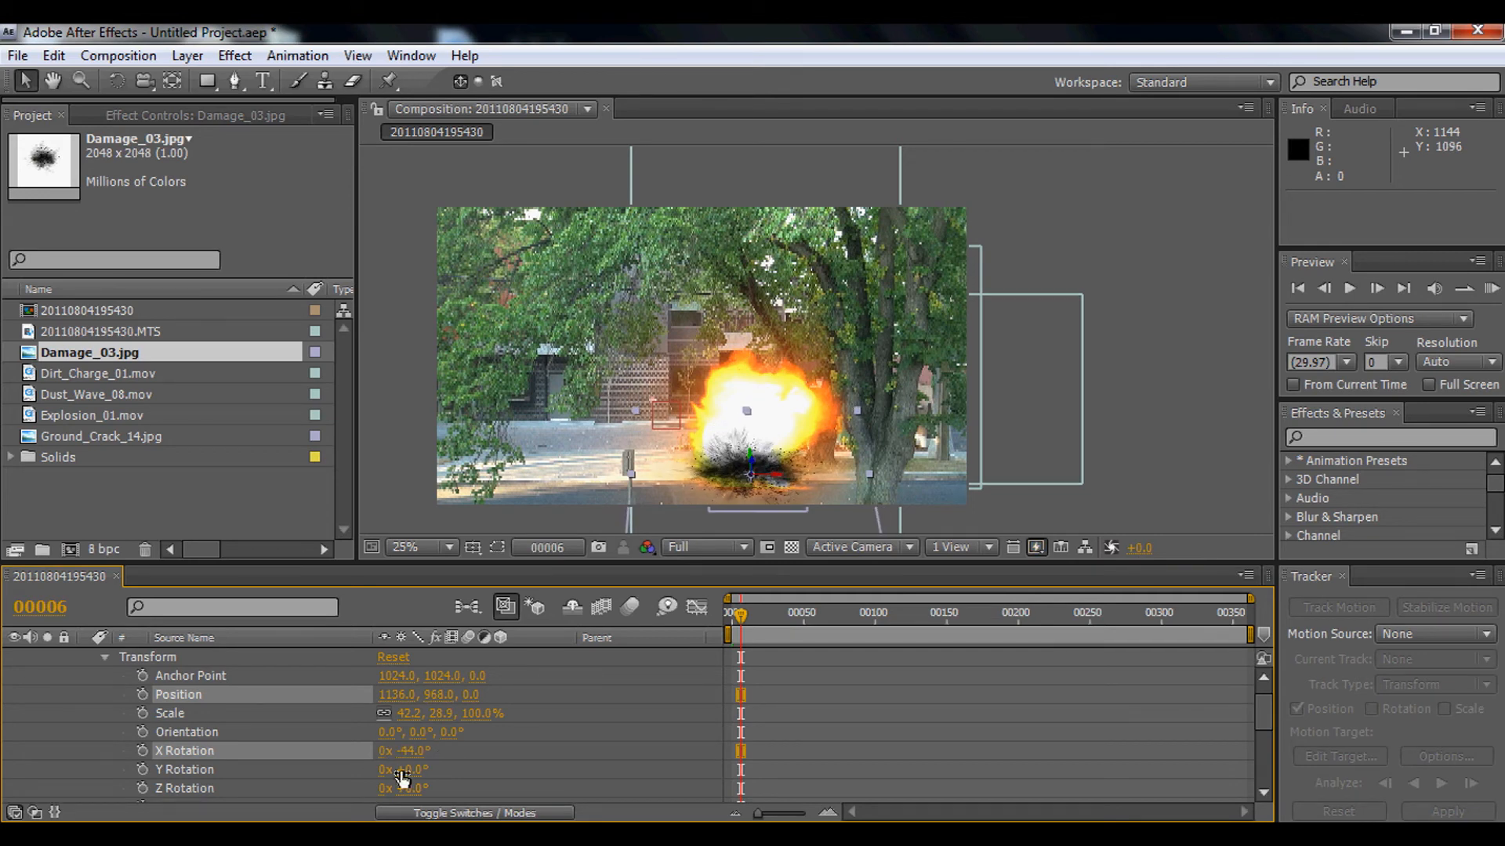
scroll(117, 696, up, 1)
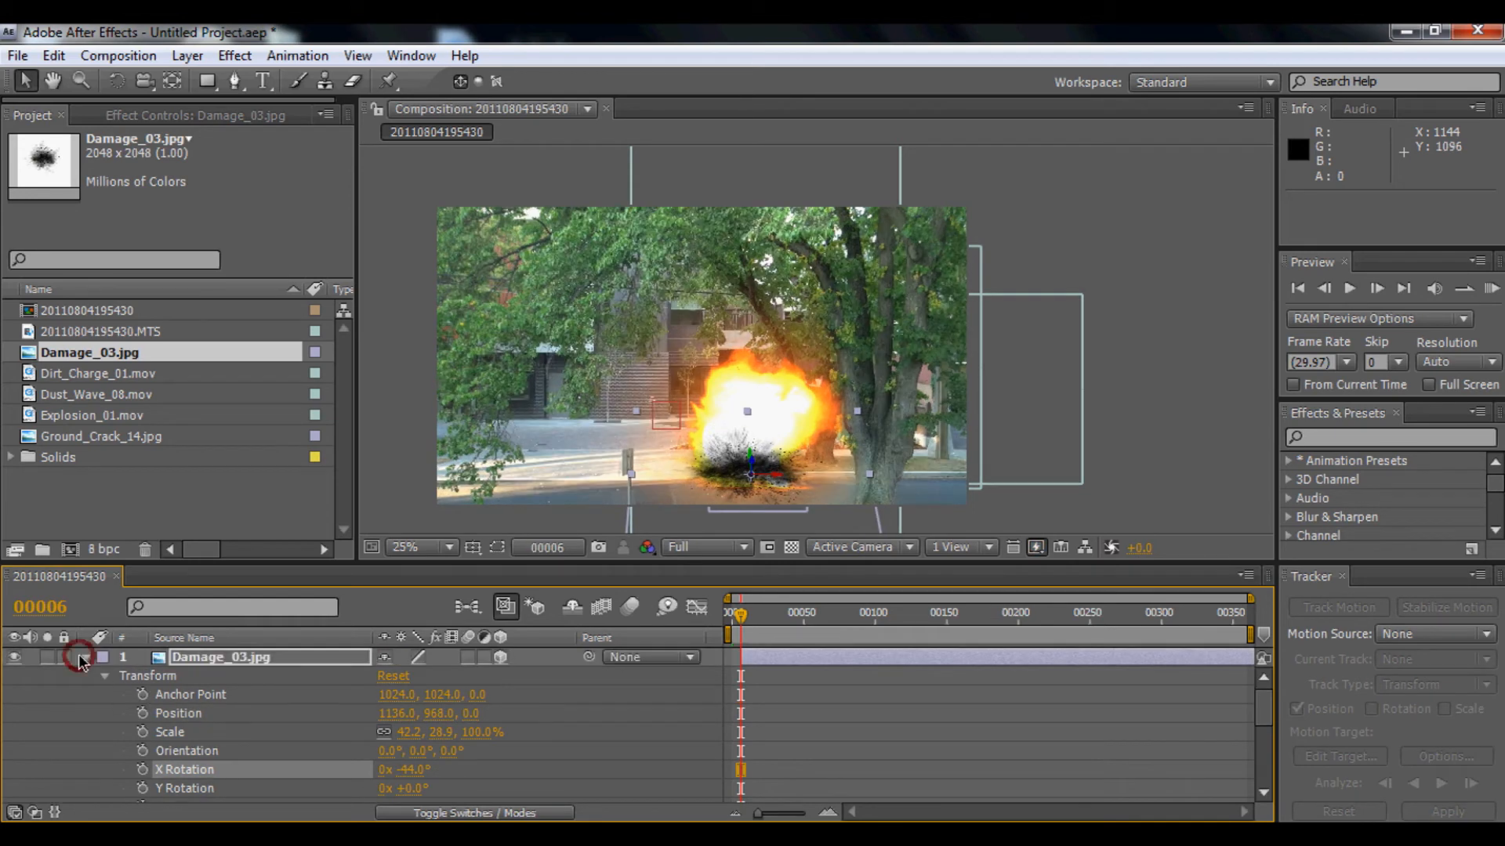
click(83, 657)
click(535, 813)
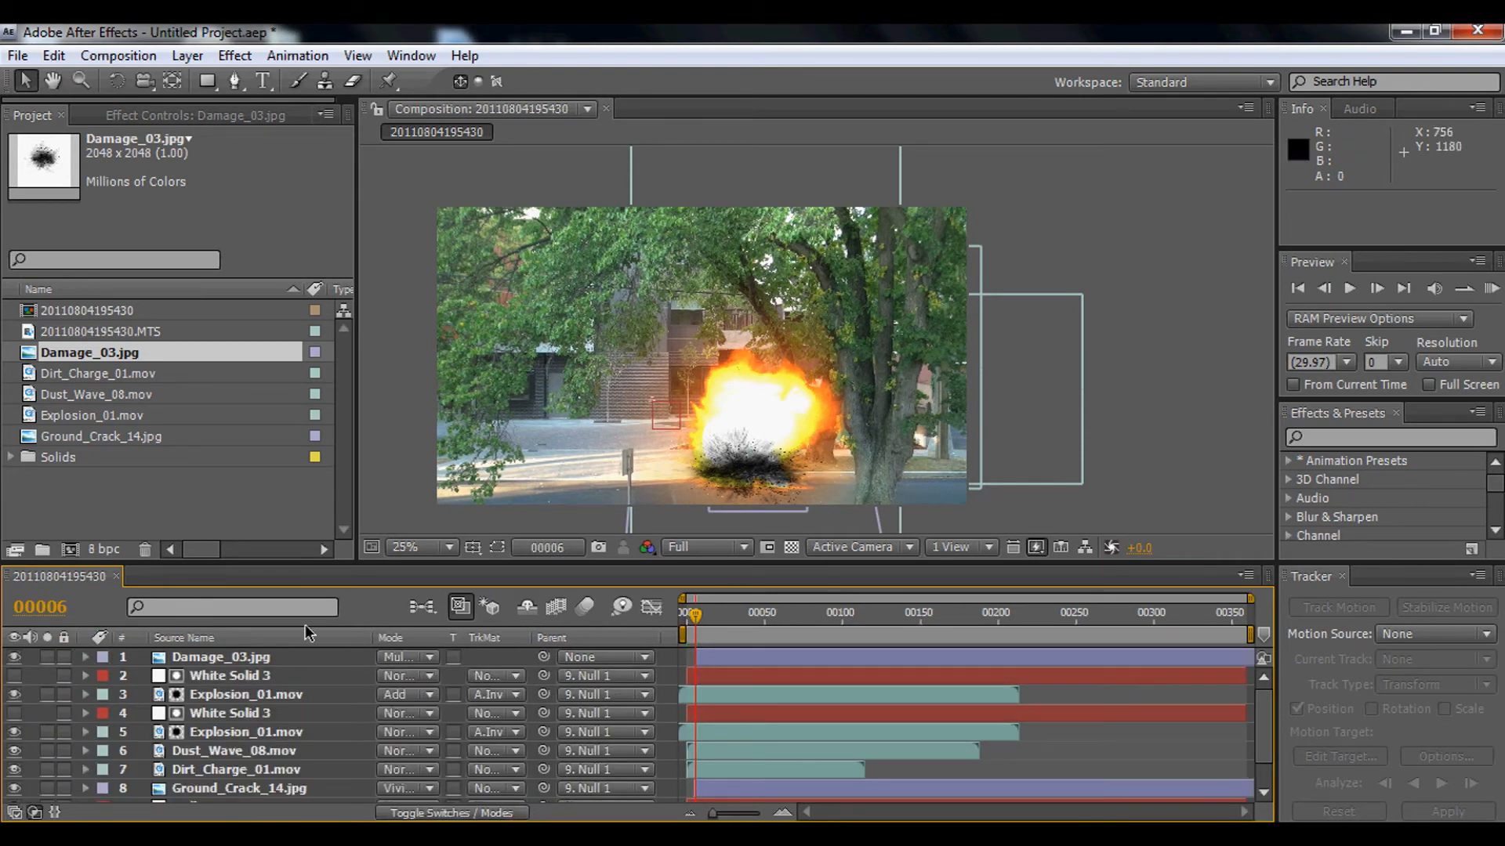
Place Damage_03.jpg directly below the lower Explosion_01.mov layer and move it to about 1134, 1003.7 in the composition.
drag(215, 663, 237, 744)
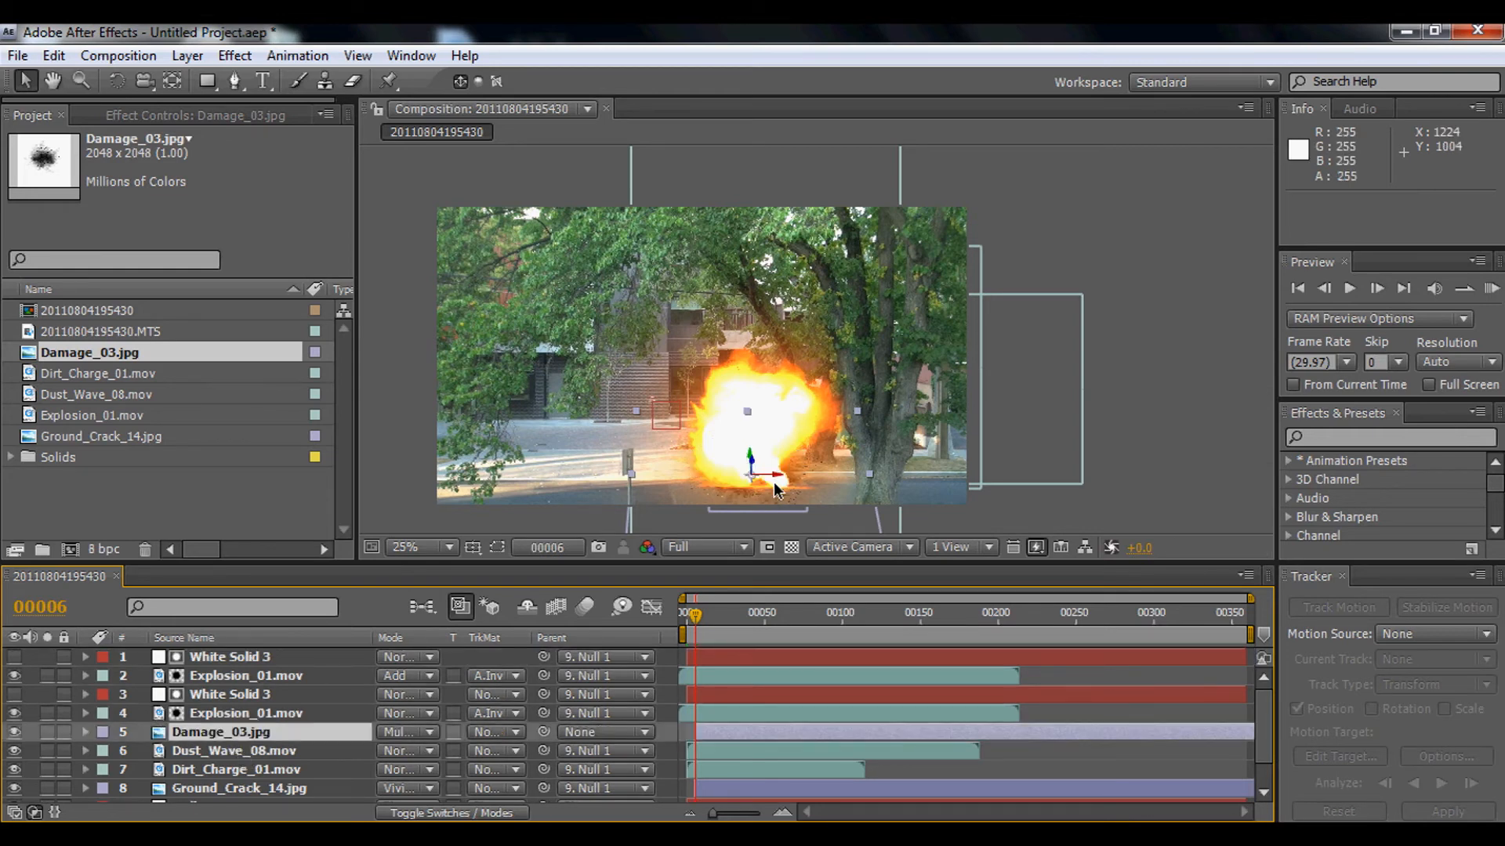
key(space)
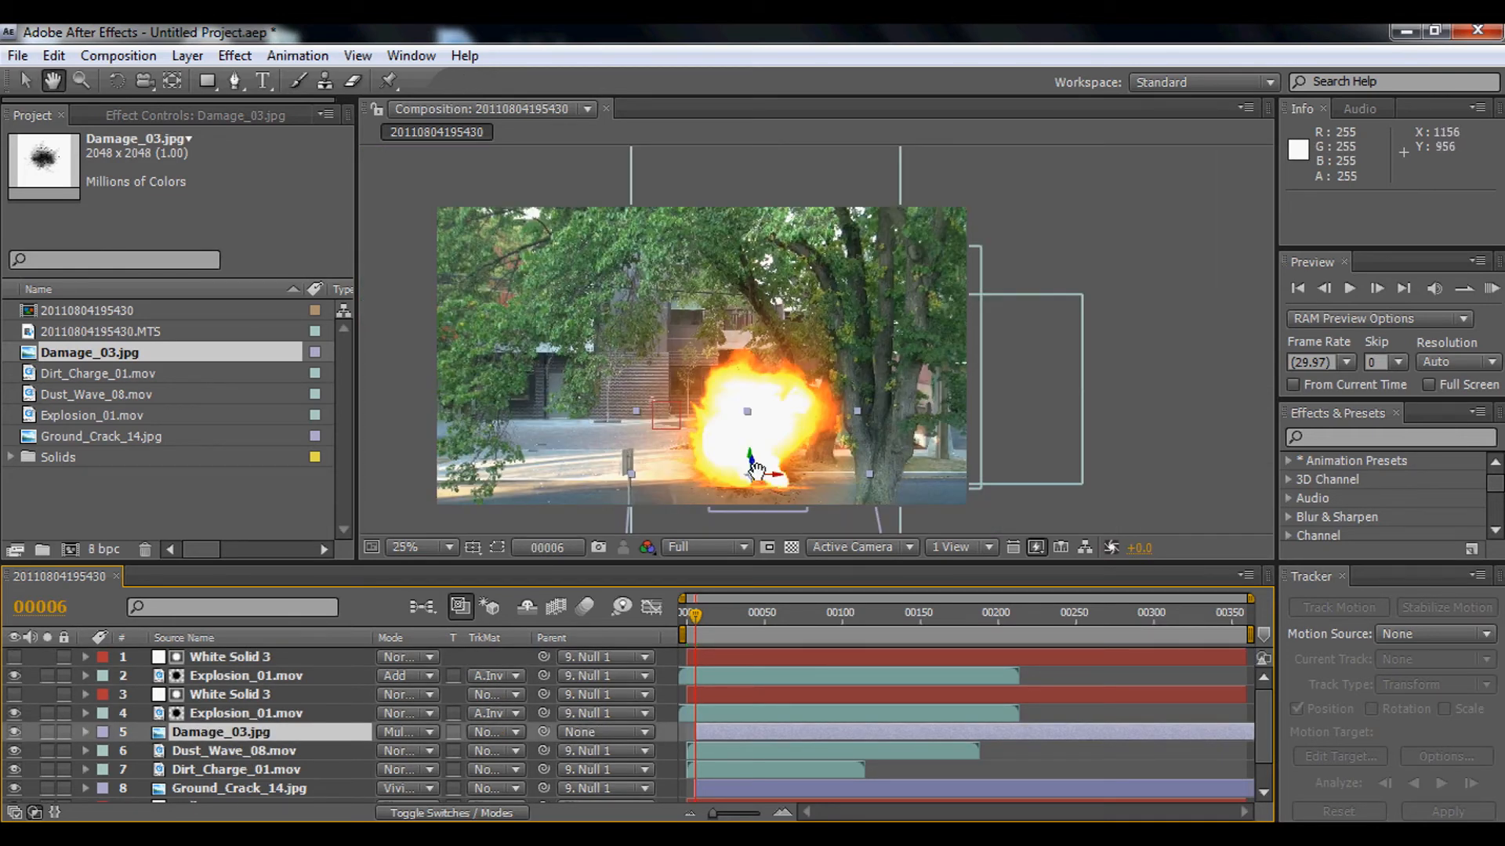
drag(758, 471, 802, 459)
scroll(748, 390, up, 2)
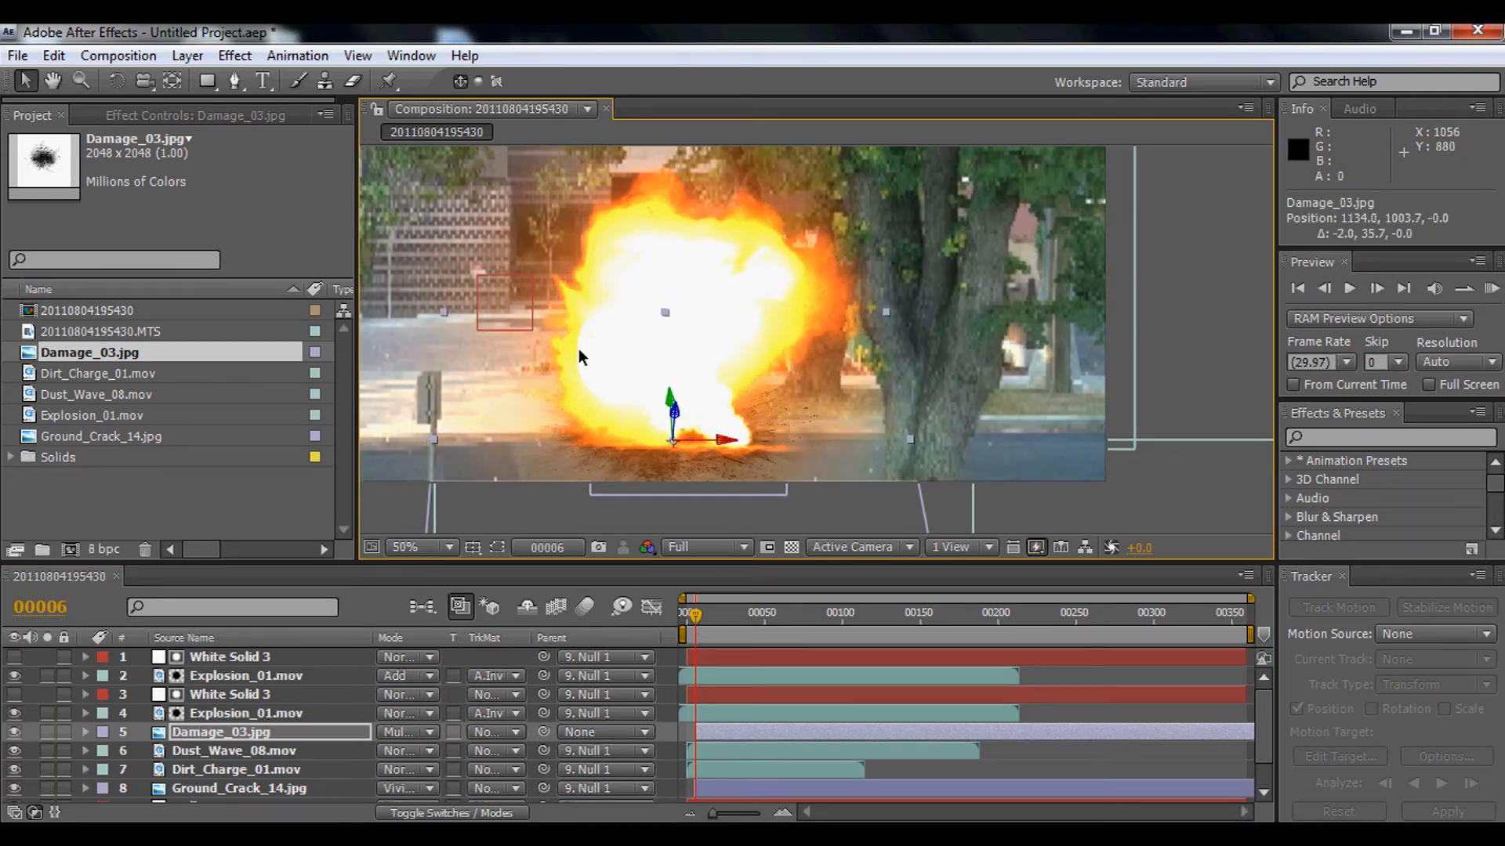
Flatten Damage_03.jpg to about 45%, 13% scale, scrub through the explosion to check it, and return to frame 0.
drag(438, 312, 422, 382)
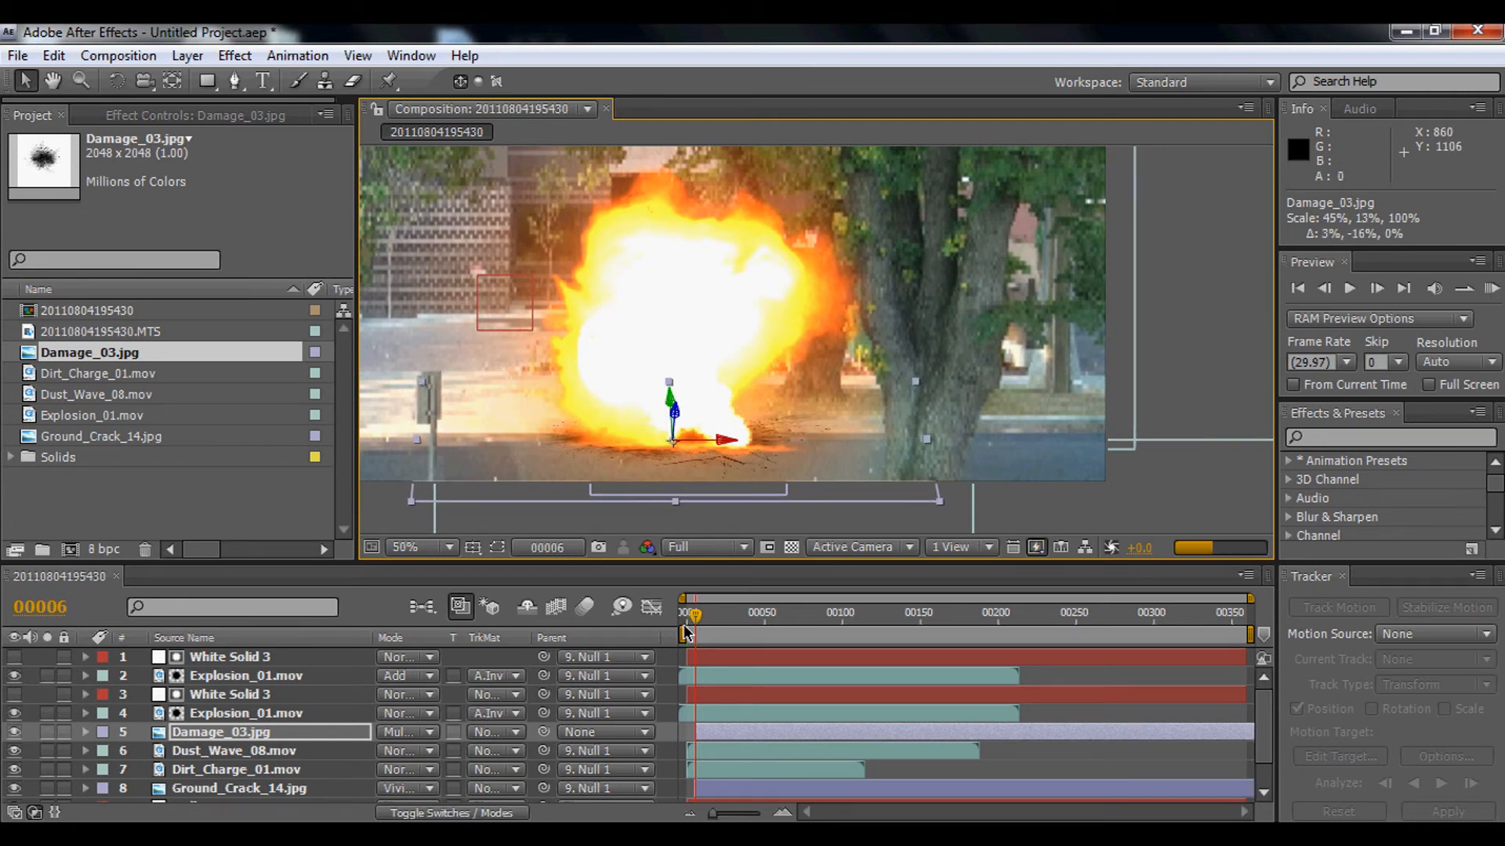
drag(695, 623, 809, 627)
key(Home)
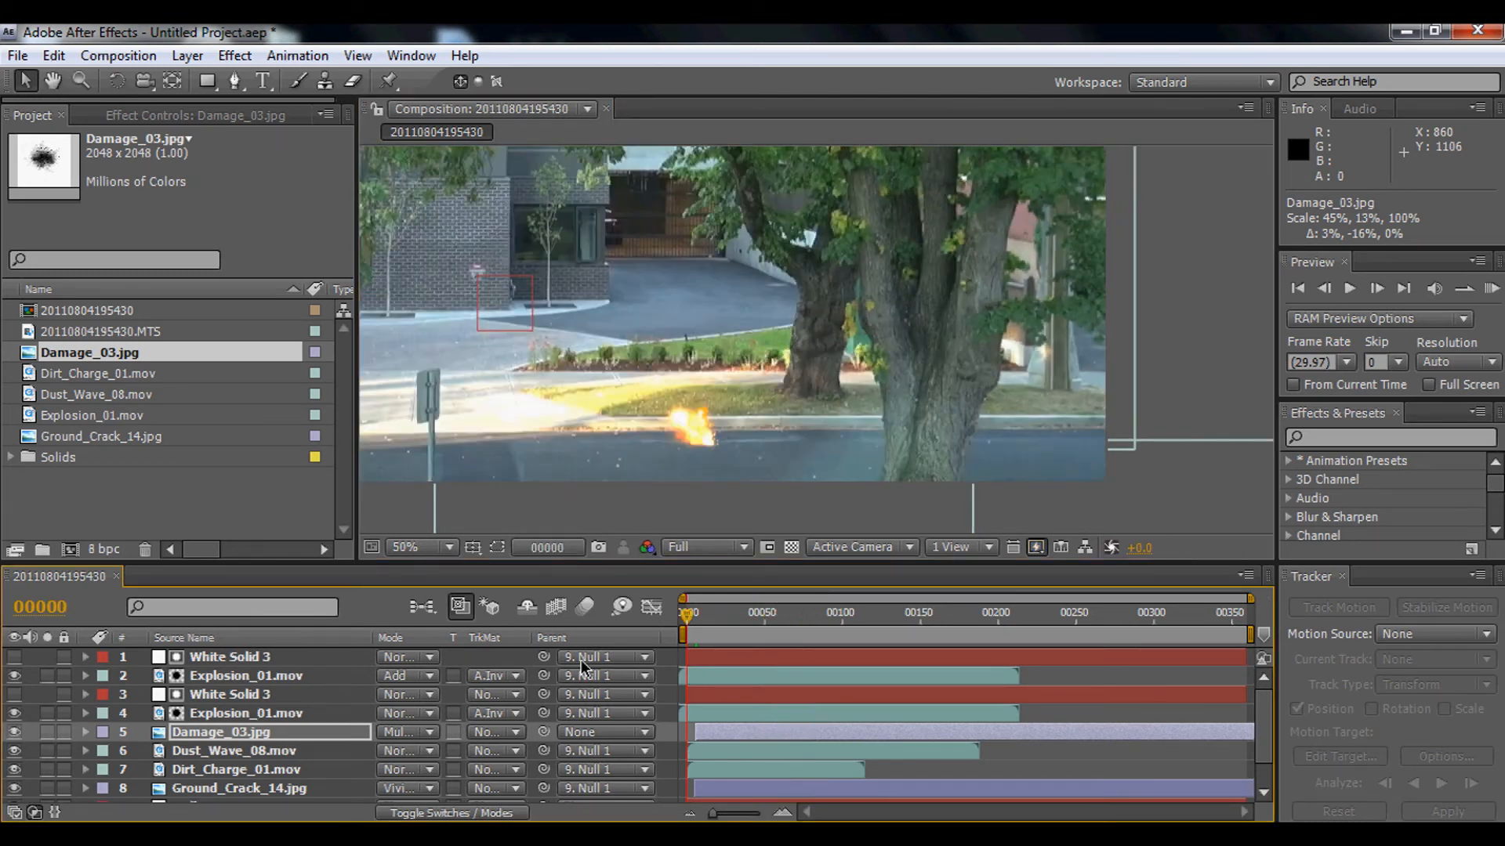
Parent the Damage_03.jpg layer to Null 1 and scrub through the whole explosion composite.
click(258, 733)
drag(1267, 731, 1260, 768)
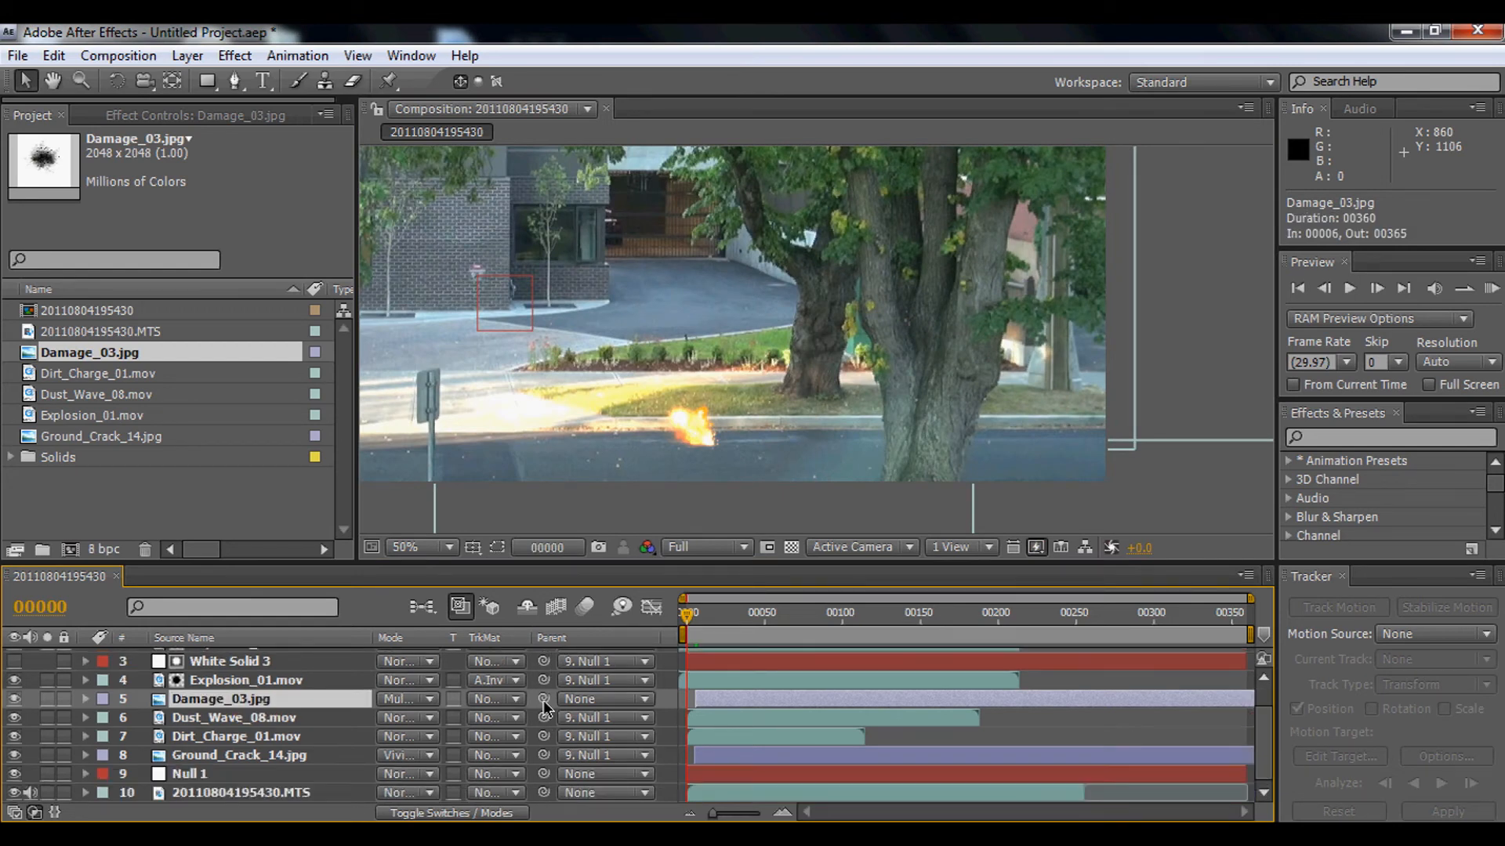
drag(543, 699, 274, 773)
drag(1266, 754, 1264, 717)
scroll(736, 288, down, 2)
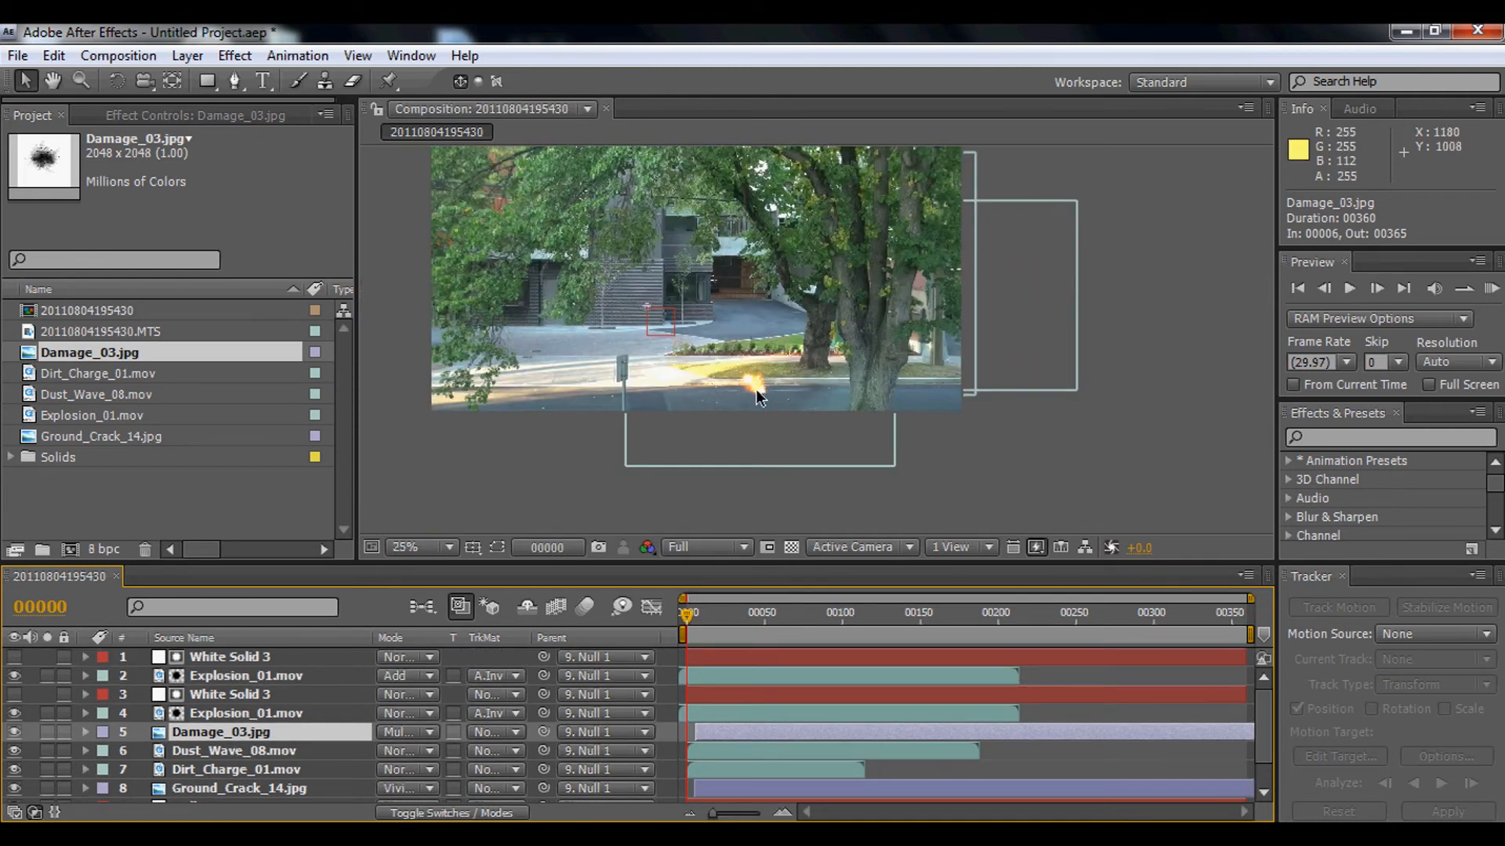
drag(741, 356, 754, 421)
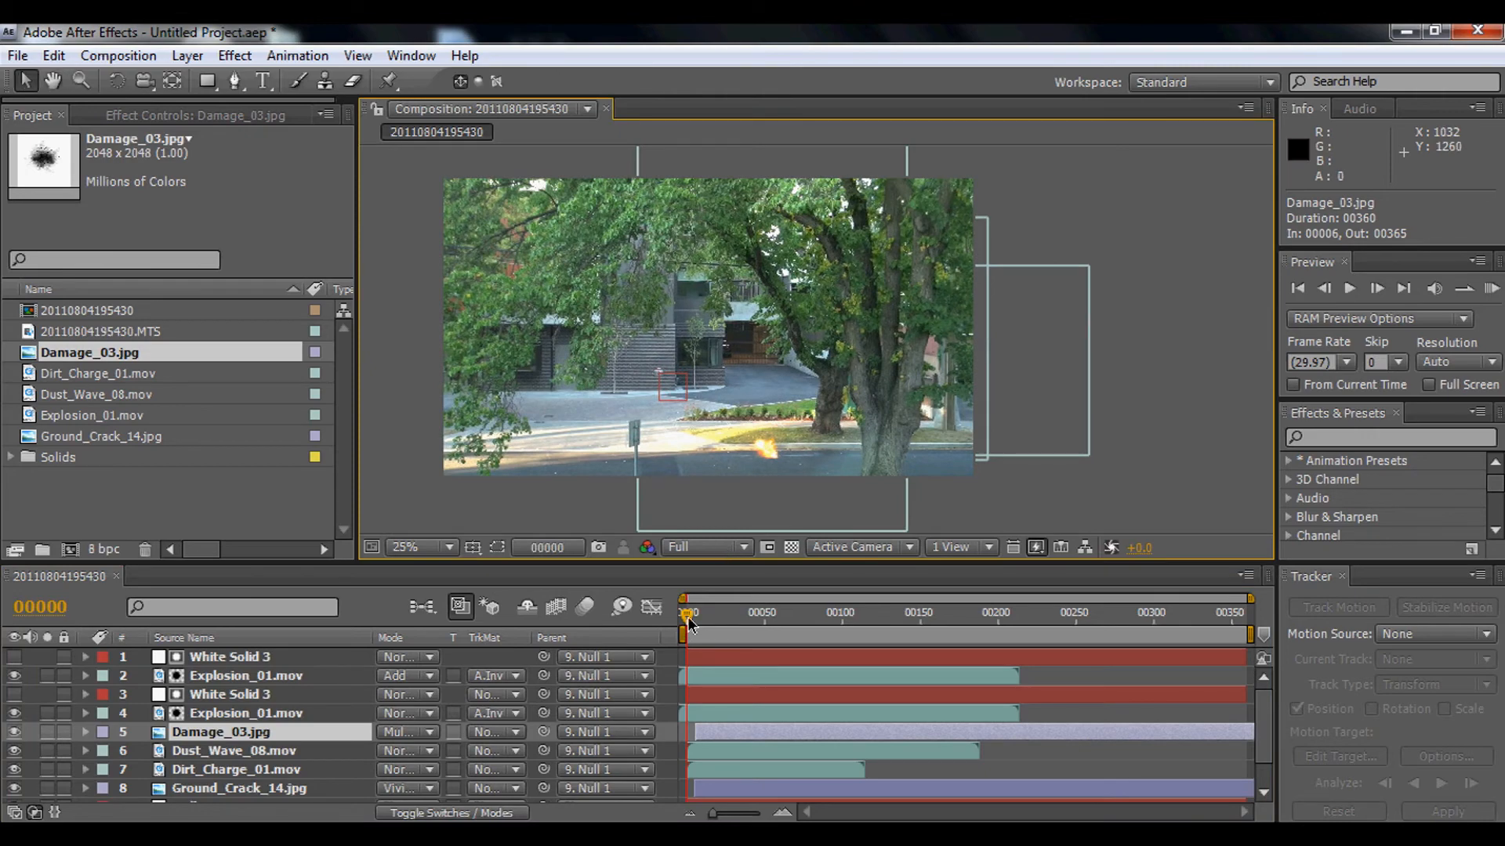
drag(688, 623, 675, 670)
Dismiss the system update notification and duplicate the 20110804195430.MTS street footage layer.
drag(1266, 712, 1272, 756)
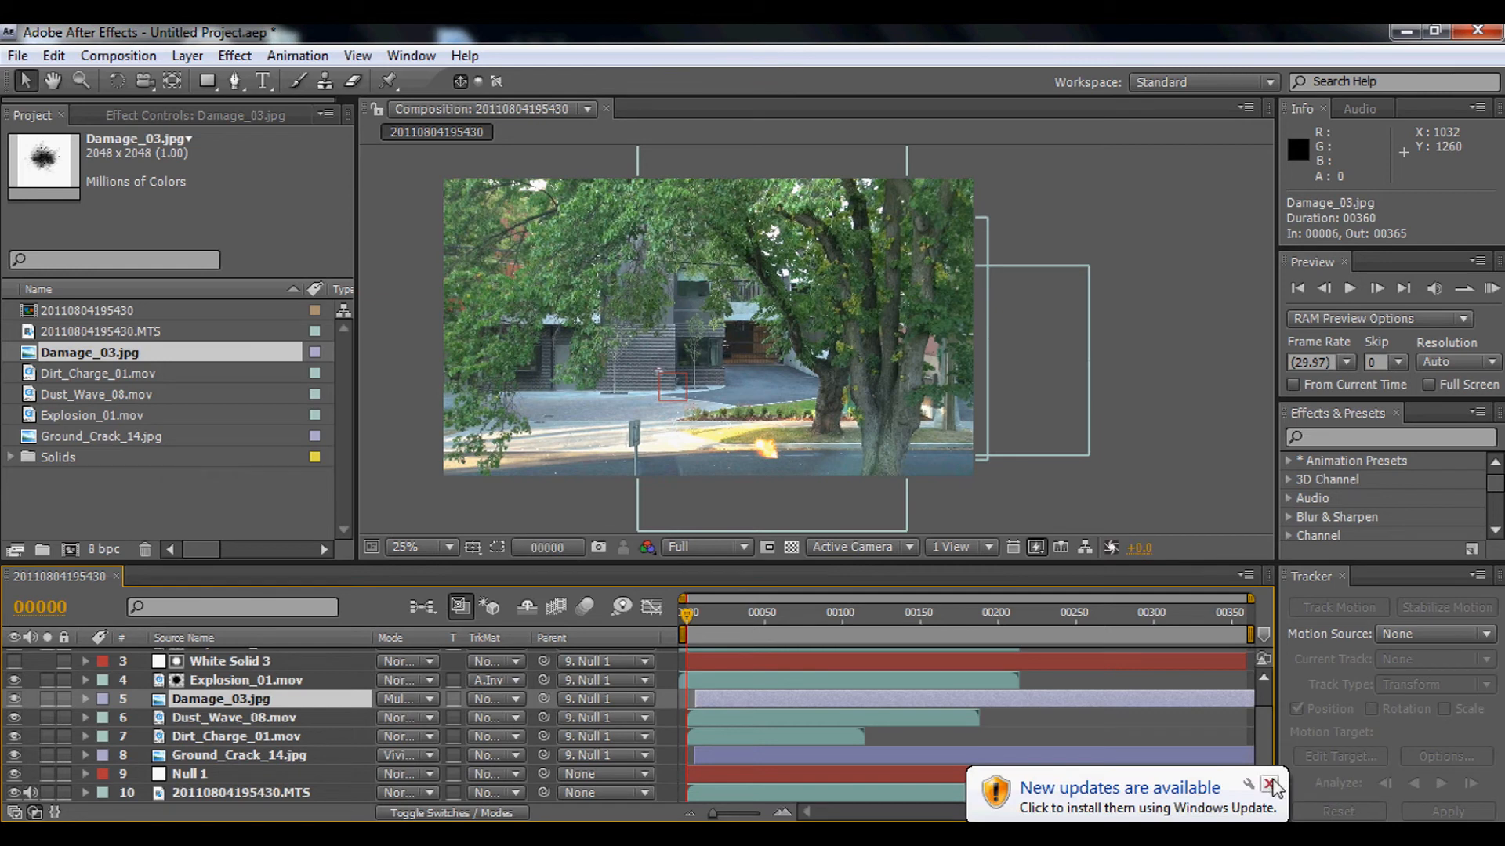
click(1268, 784)
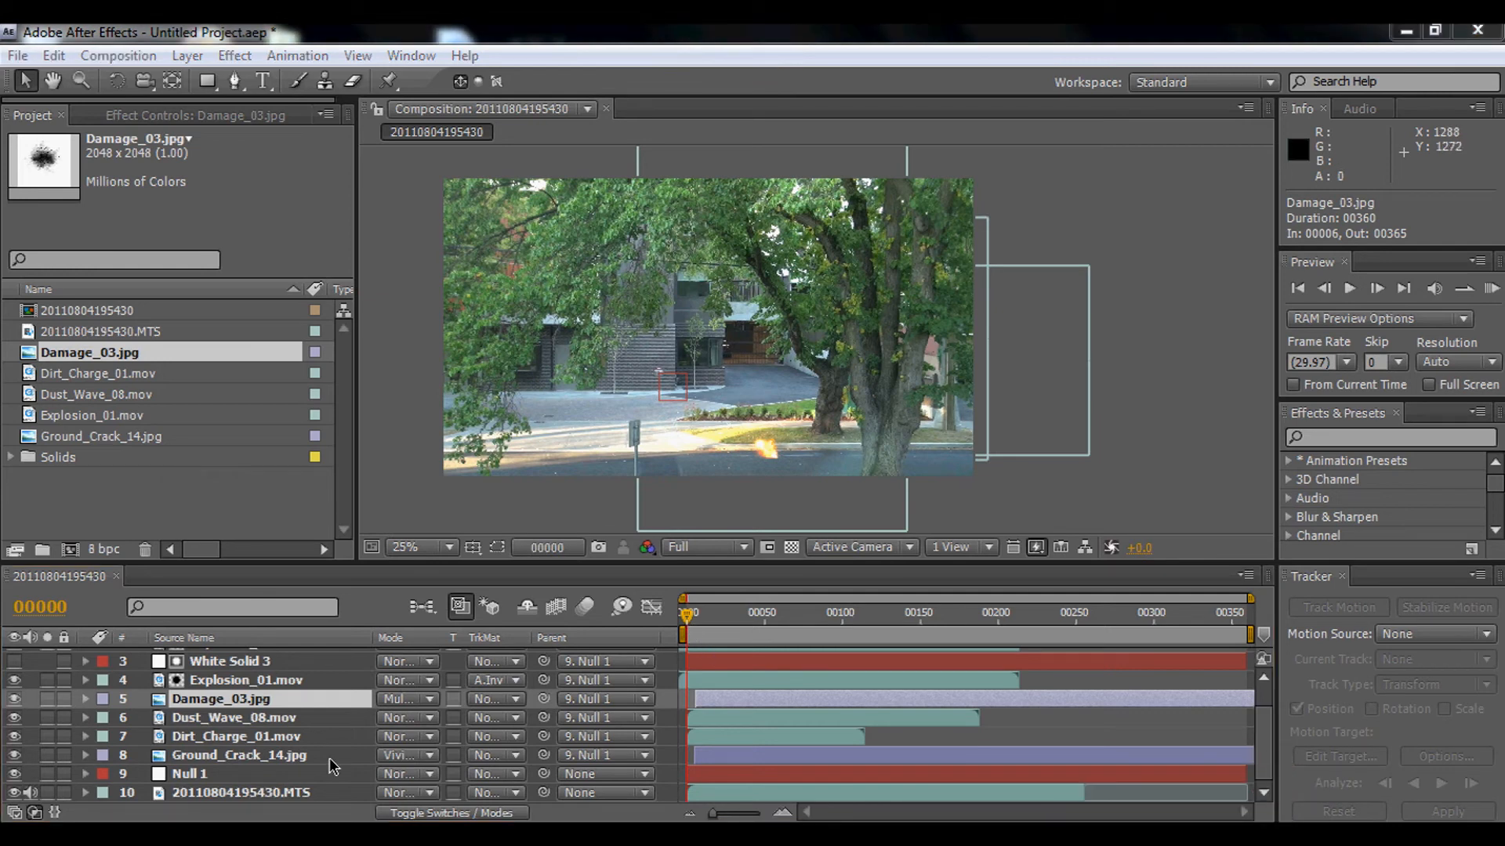
click(212, 793)
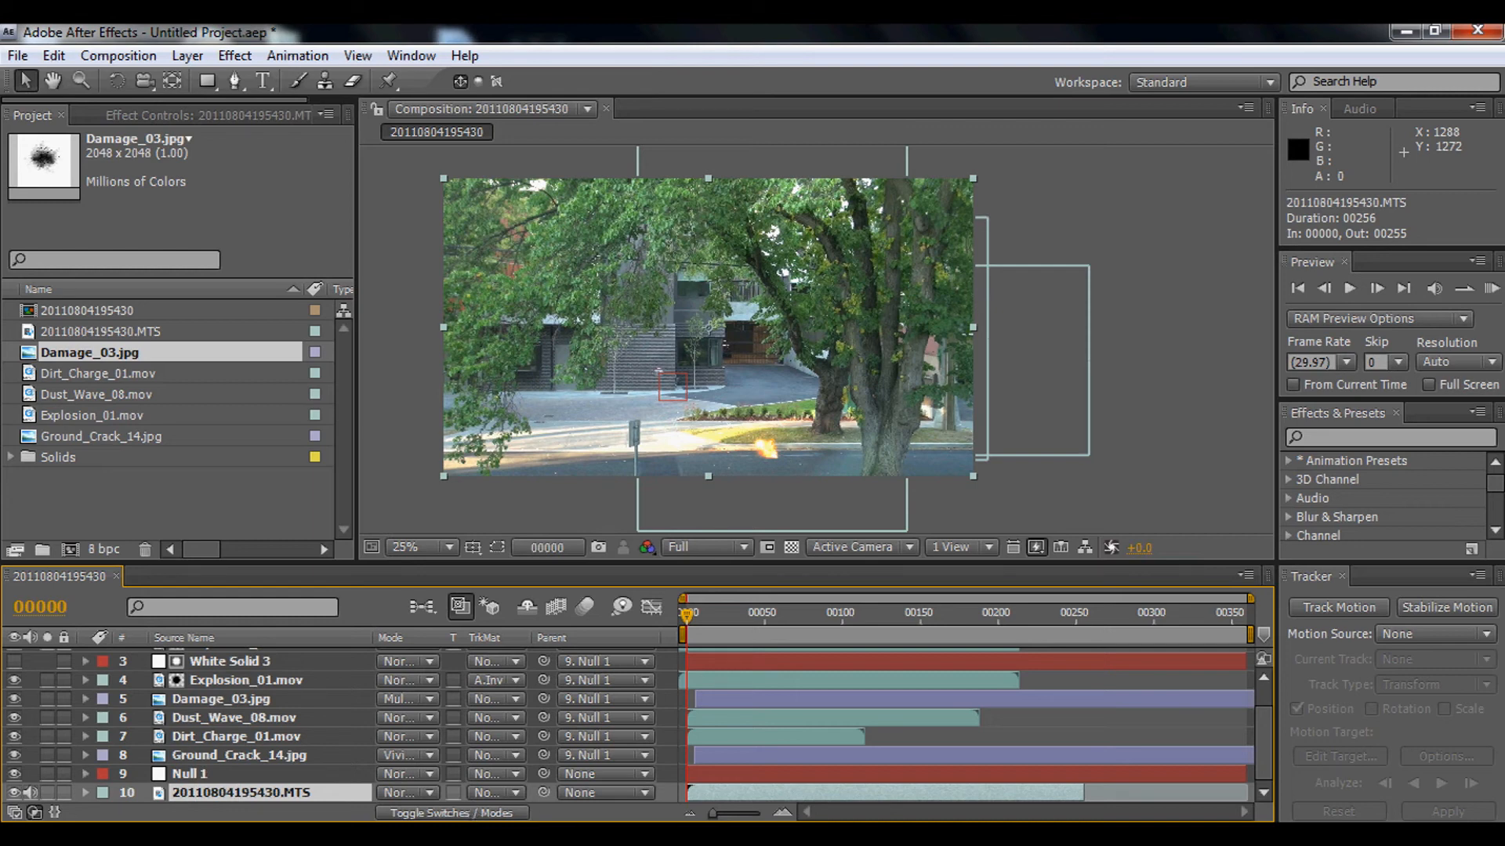
click(207, 793)
click(331, 789)
click(441, 476)
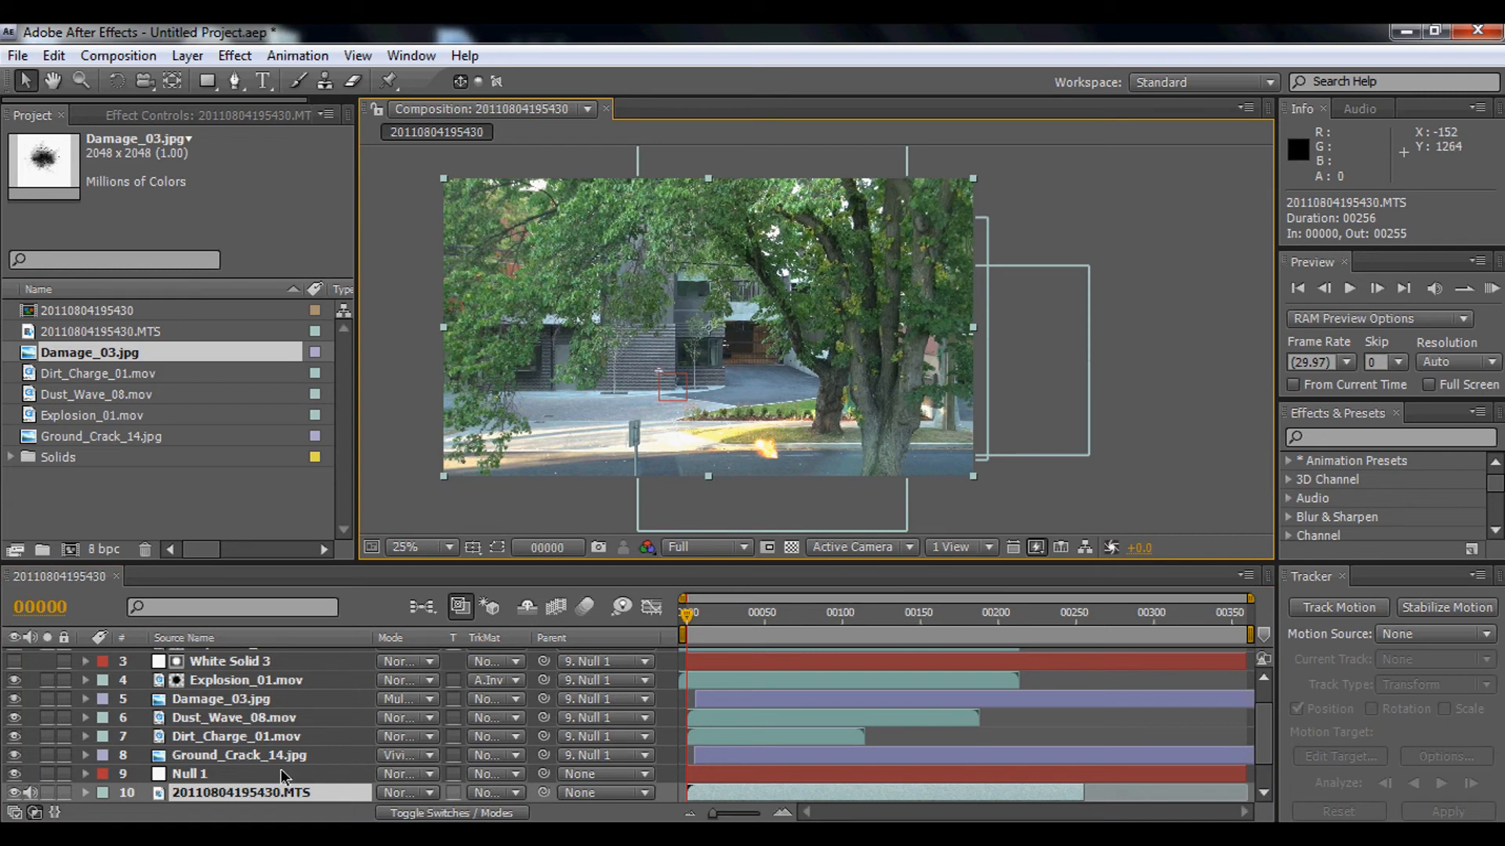
click(252, 798)
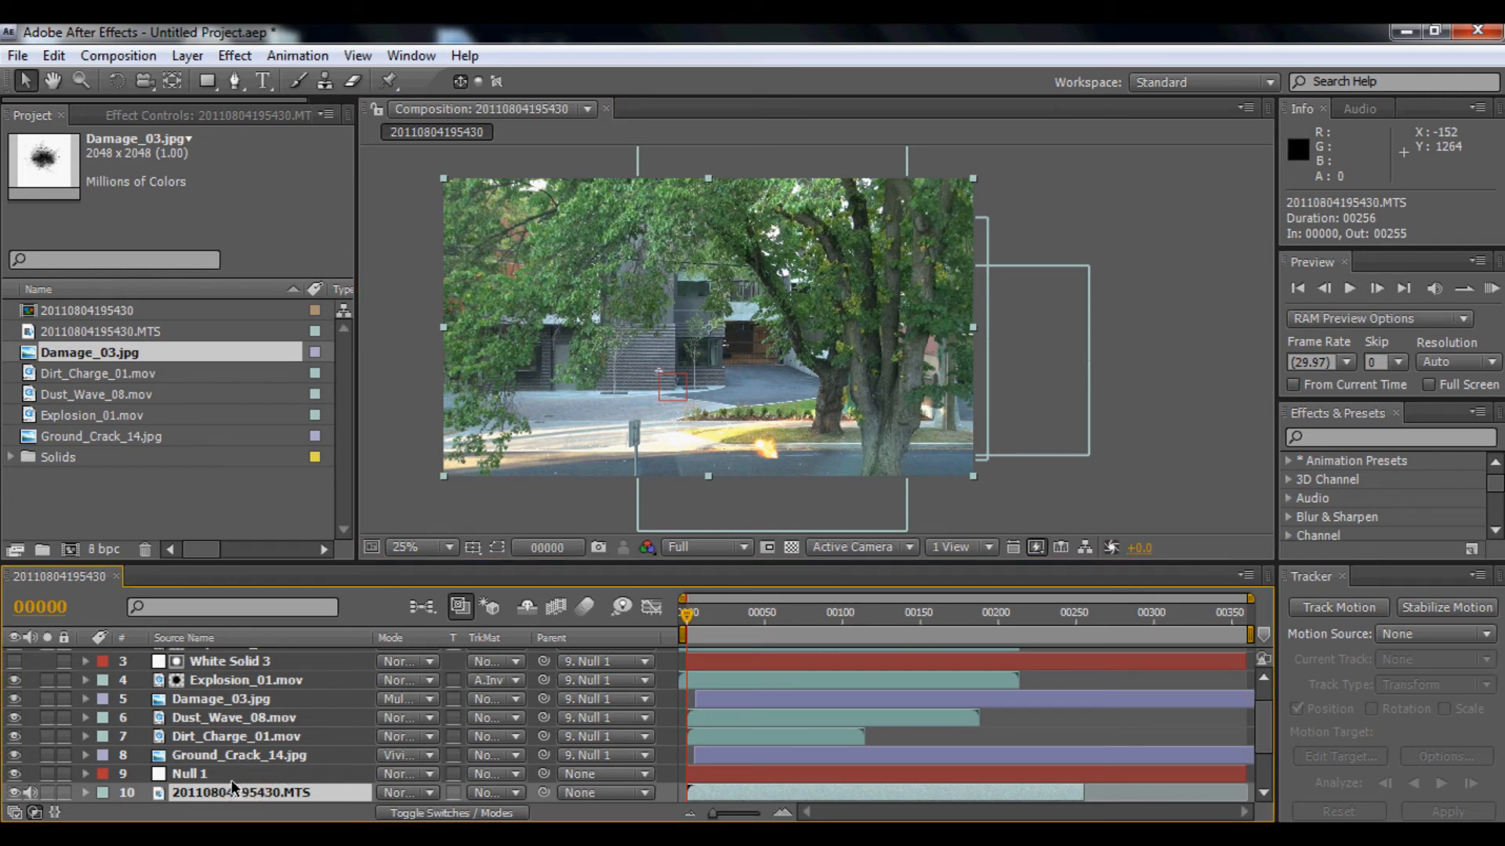
right_click(233, 790)
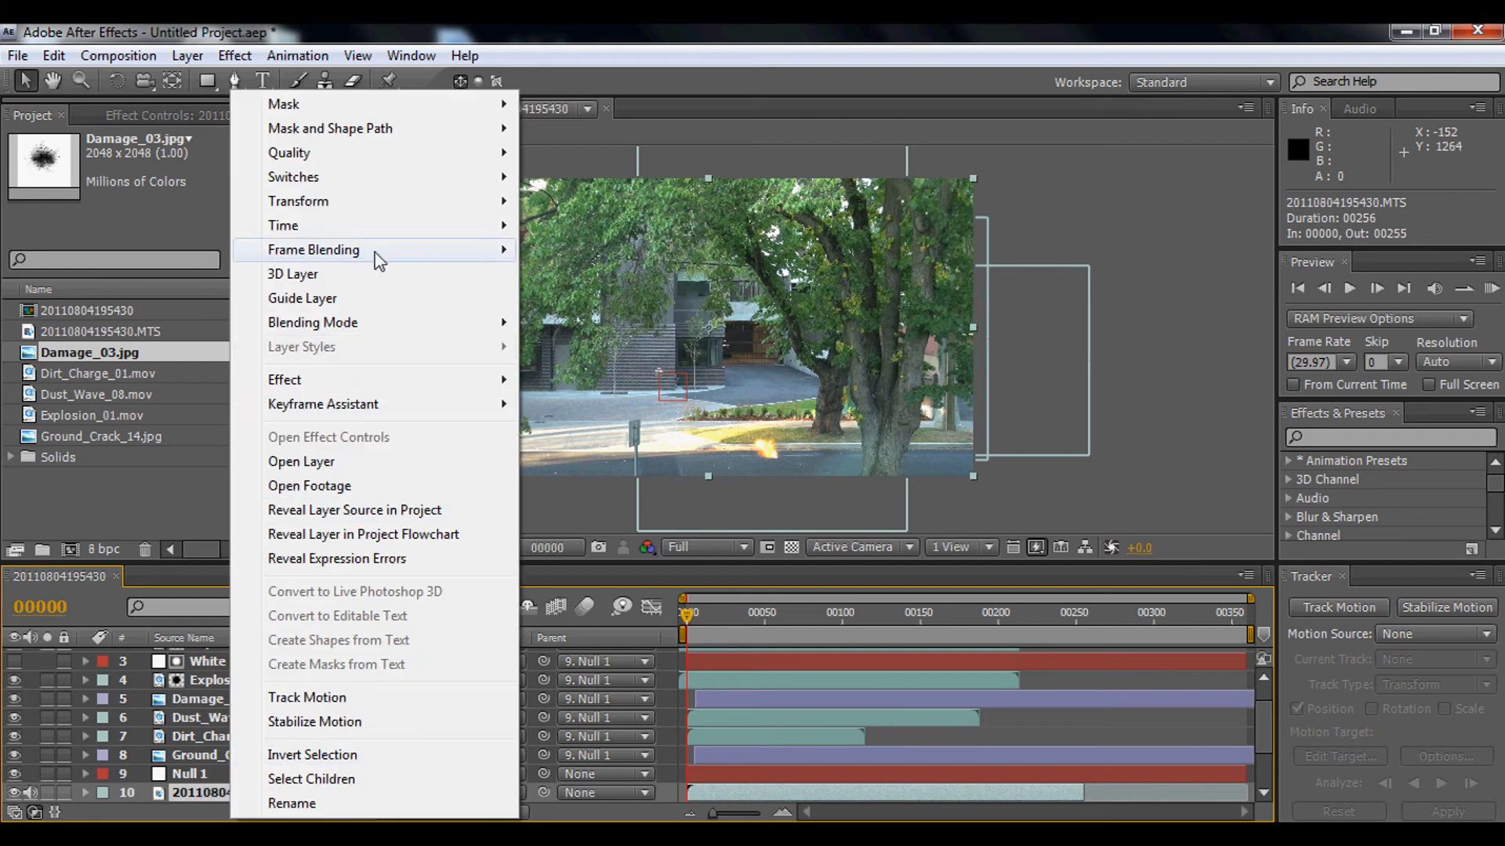
click(63, 56)
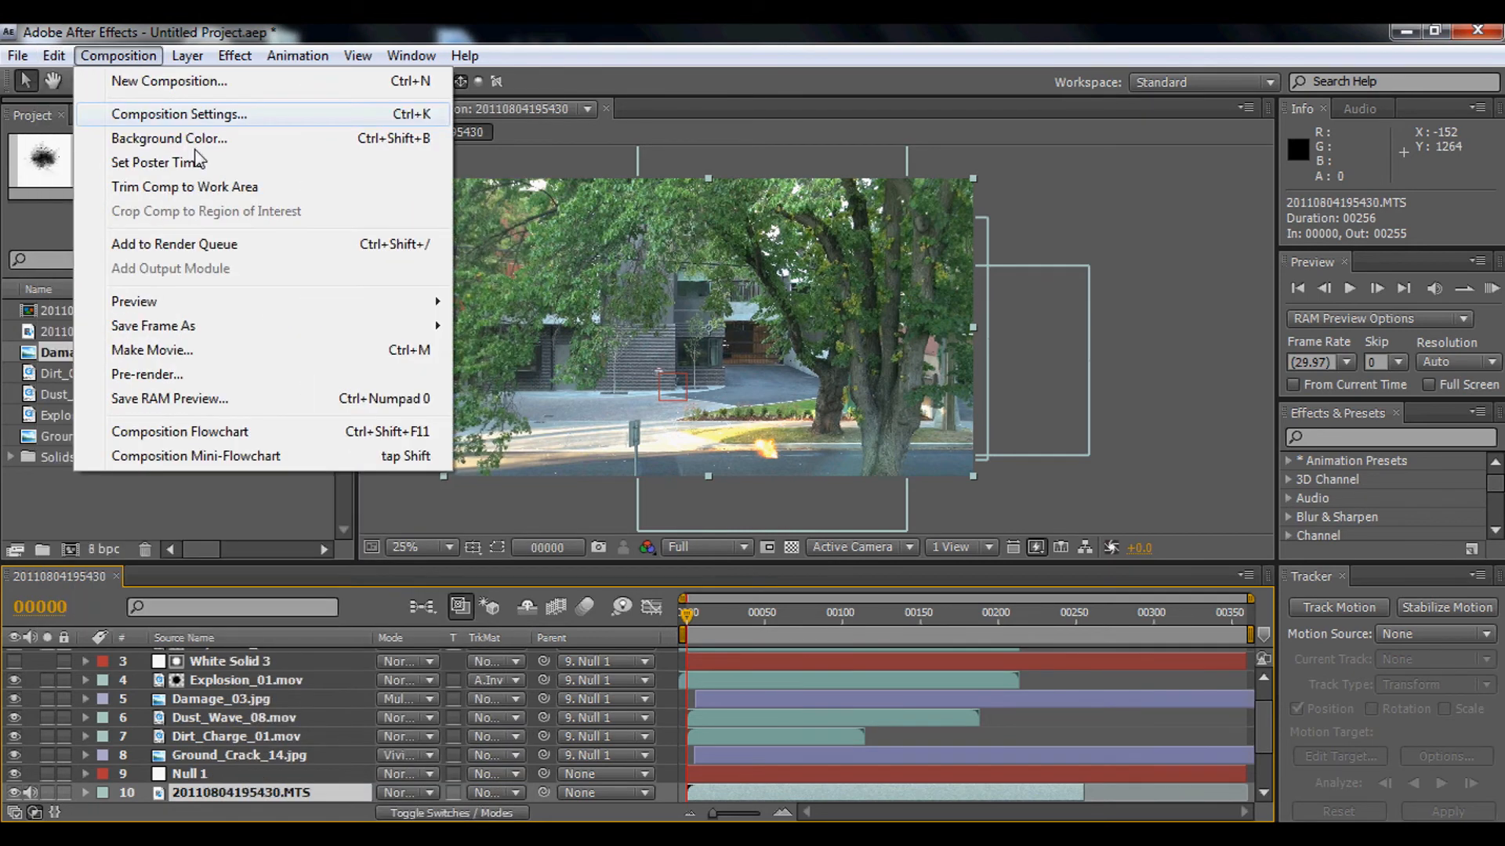
click(398, 513)
Delete the surplus 20110804195430.MTS copies, keeping a single duplicate above the original footage layer.
click(1258, 729)
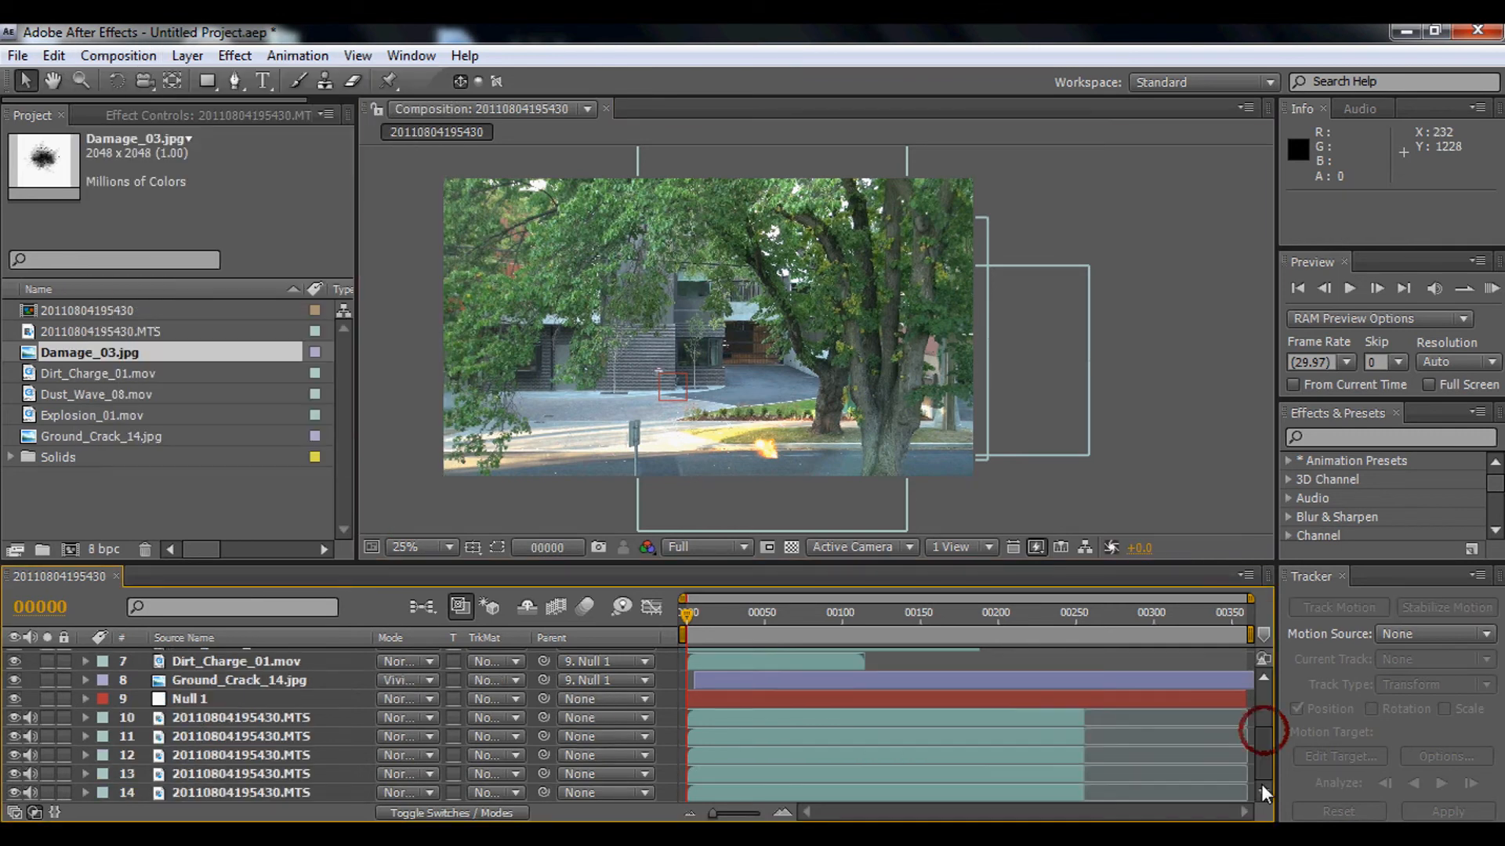
click(230, 730)
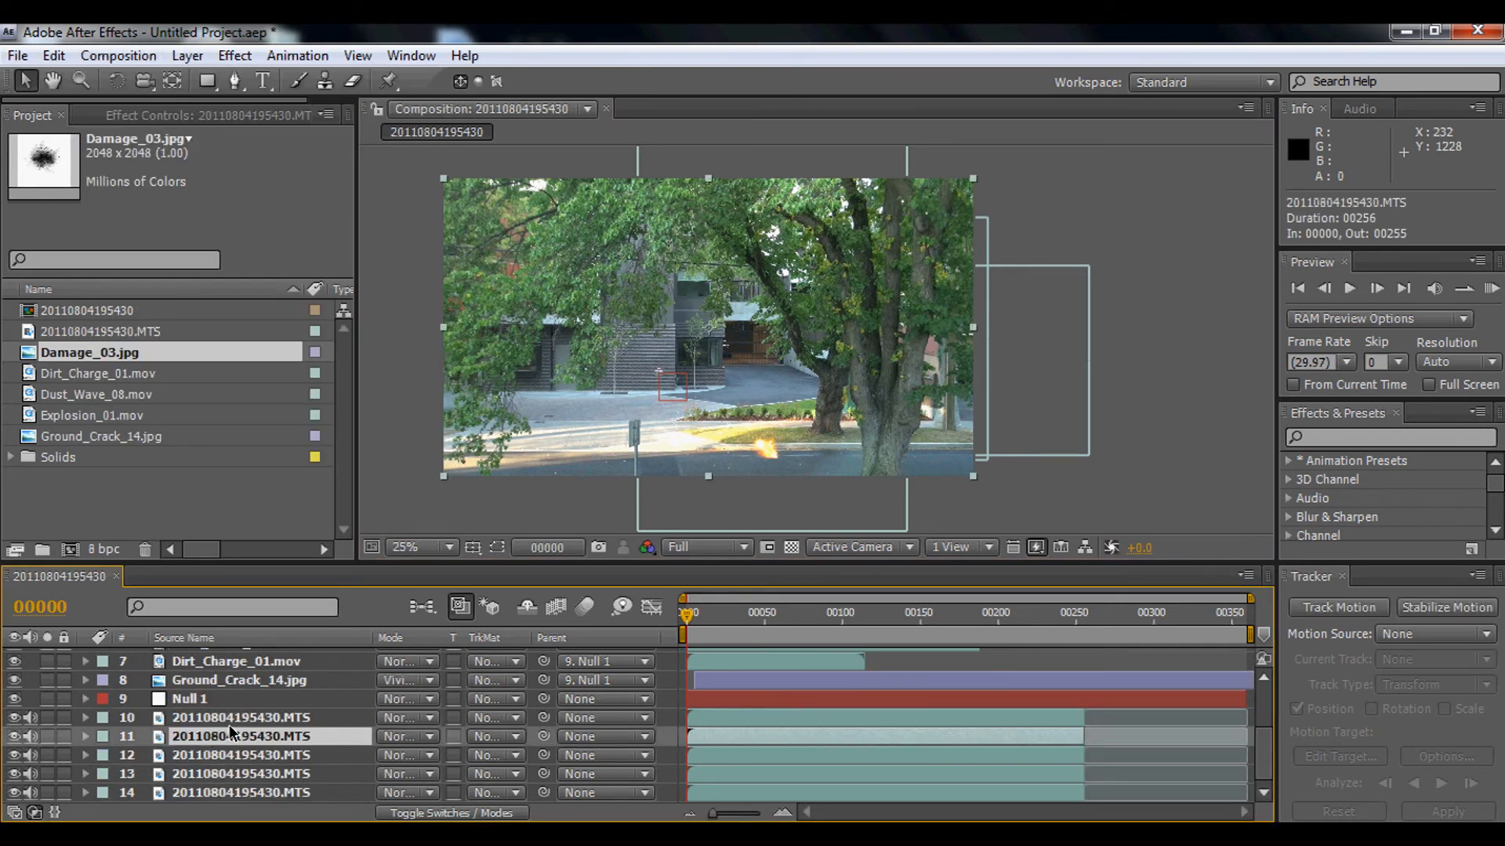
click(228, 726)
key(Delete)
click(237, 737)
scroll(243, 754, up, 2)
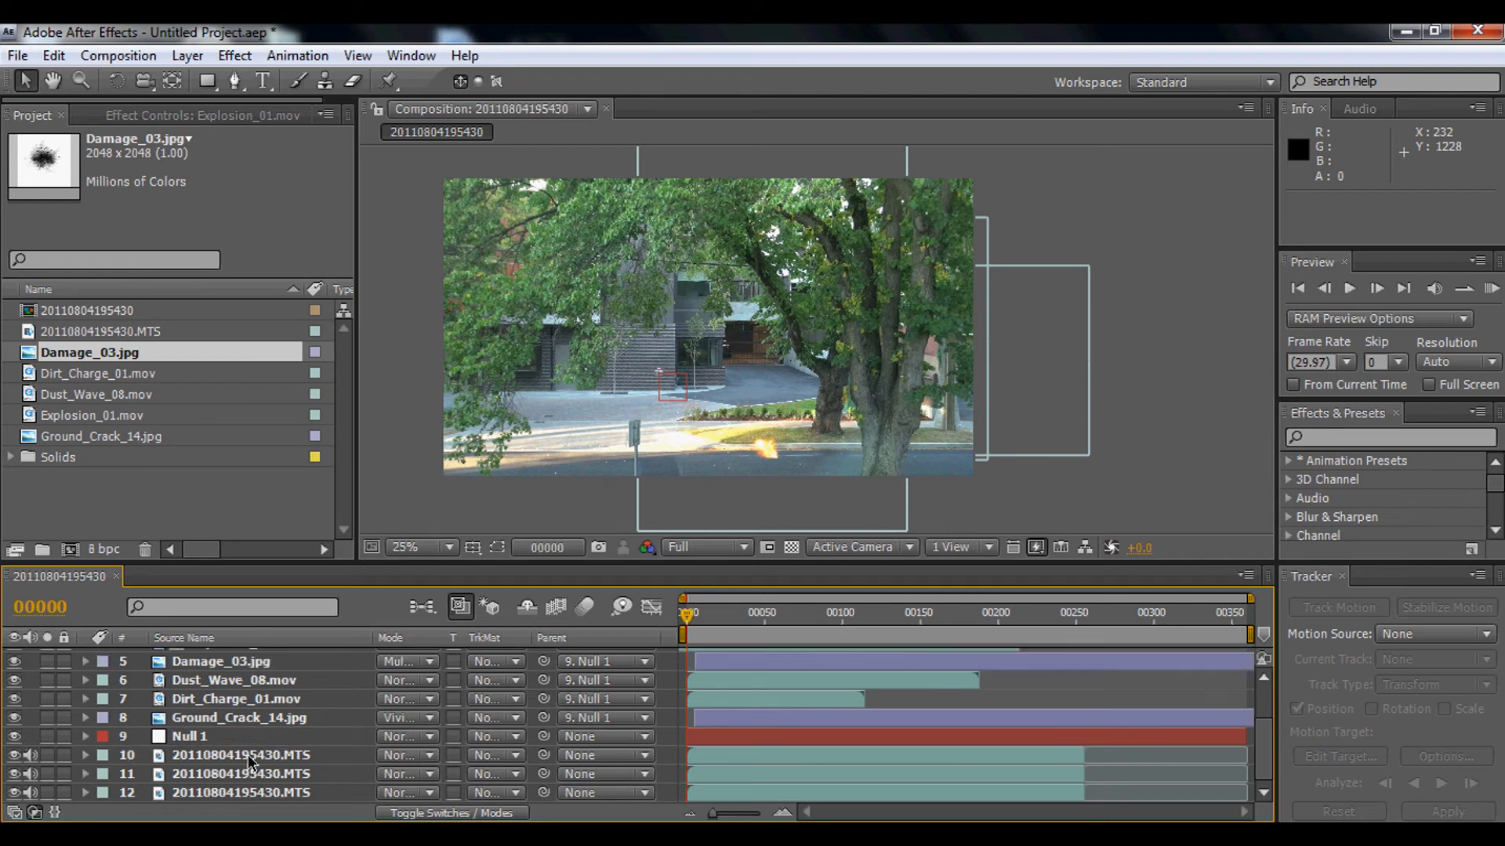
click(239, 773)
At frame 4, draw an elliptical mask about 808 by 140 px around the explosion's base on the duplicate 20110804195430.MTS layer.
scroll(685, 467, up, 2)
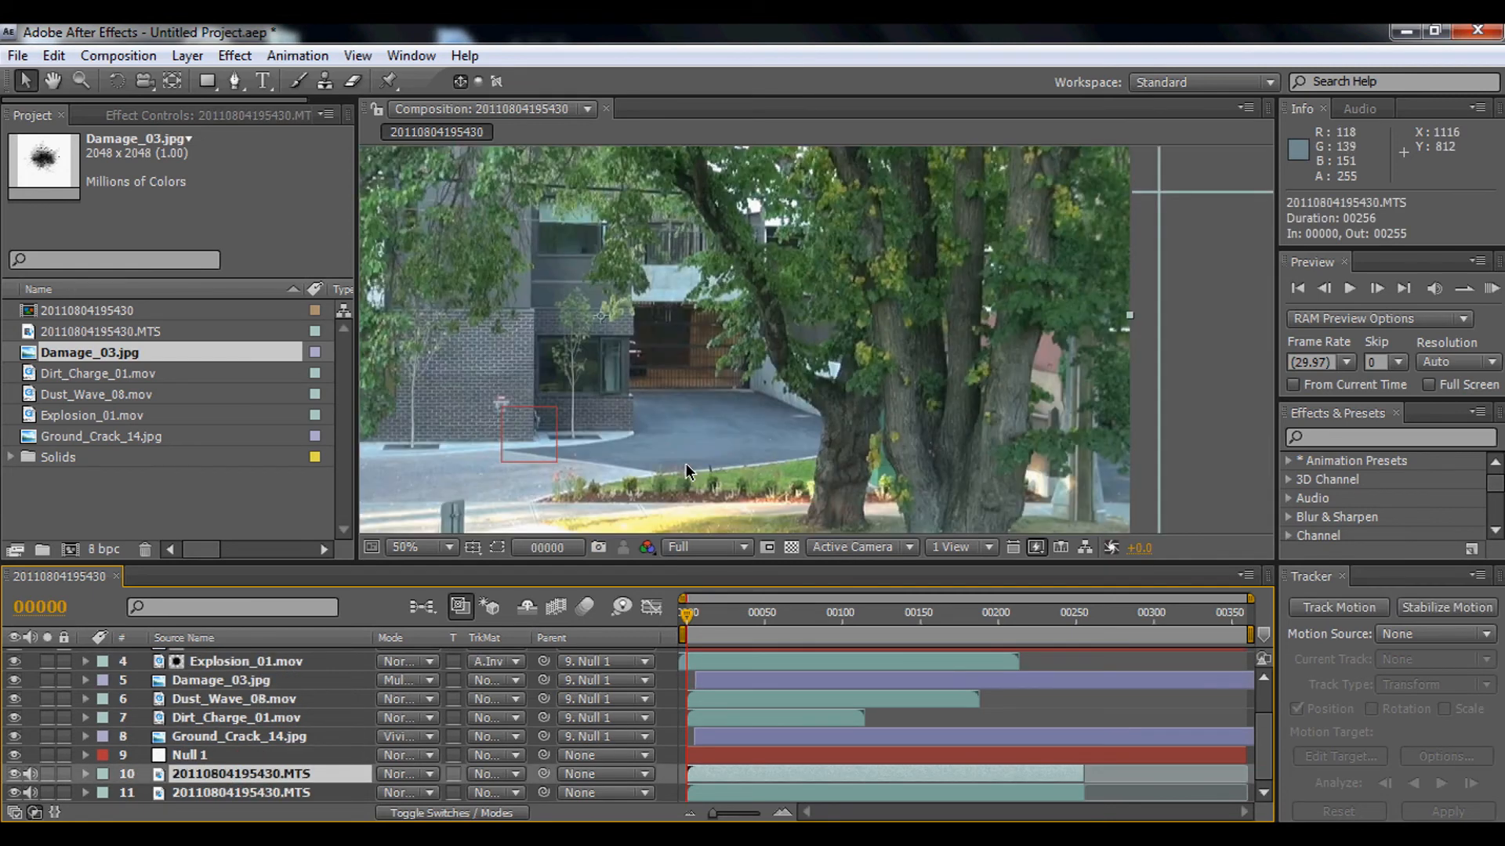
scroll(685, 463, down, 2)
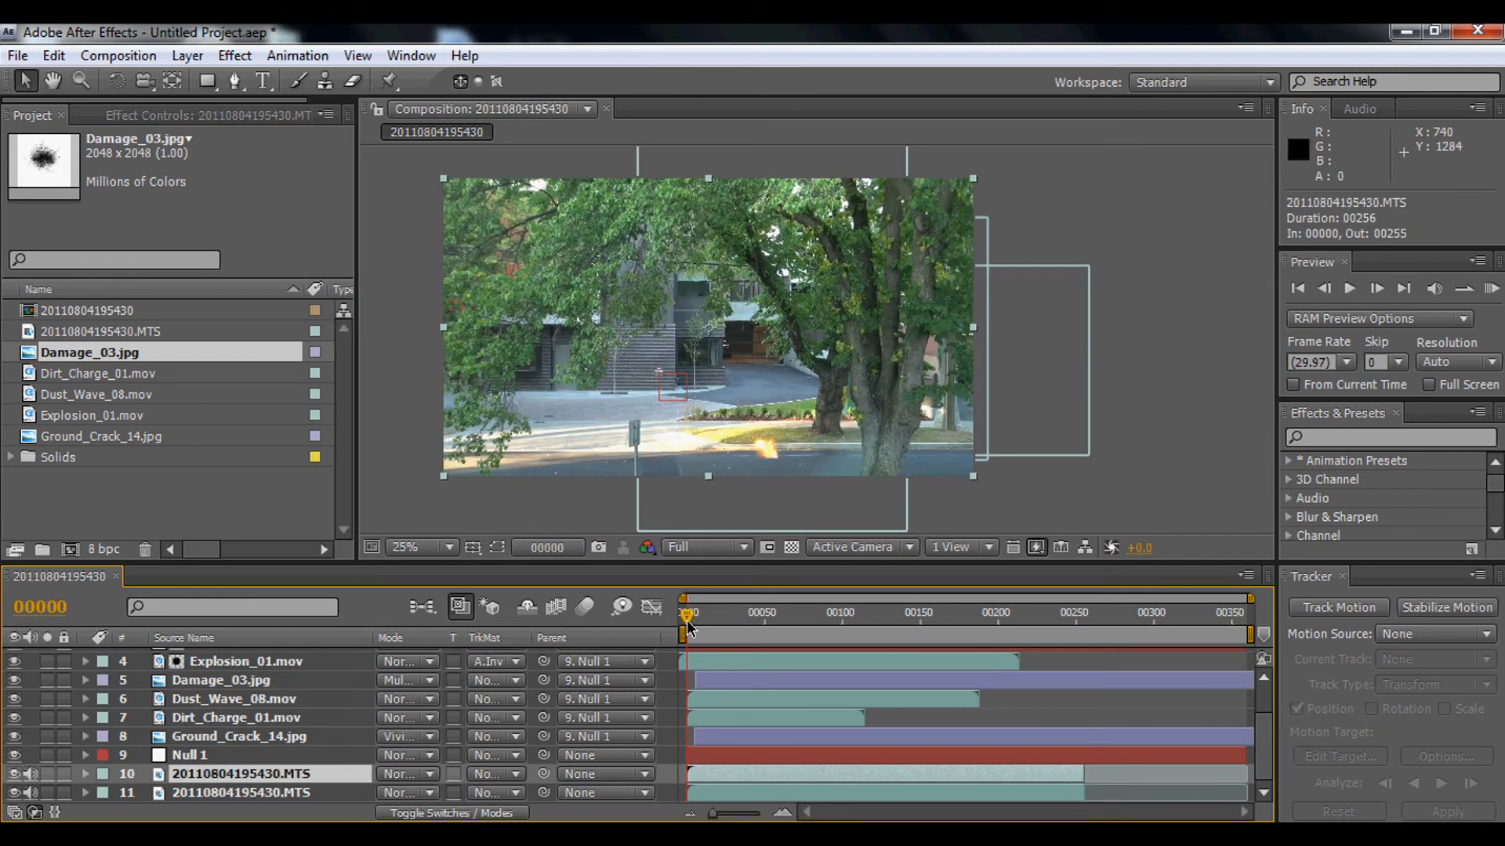
drag(687, 625, 693, 629)
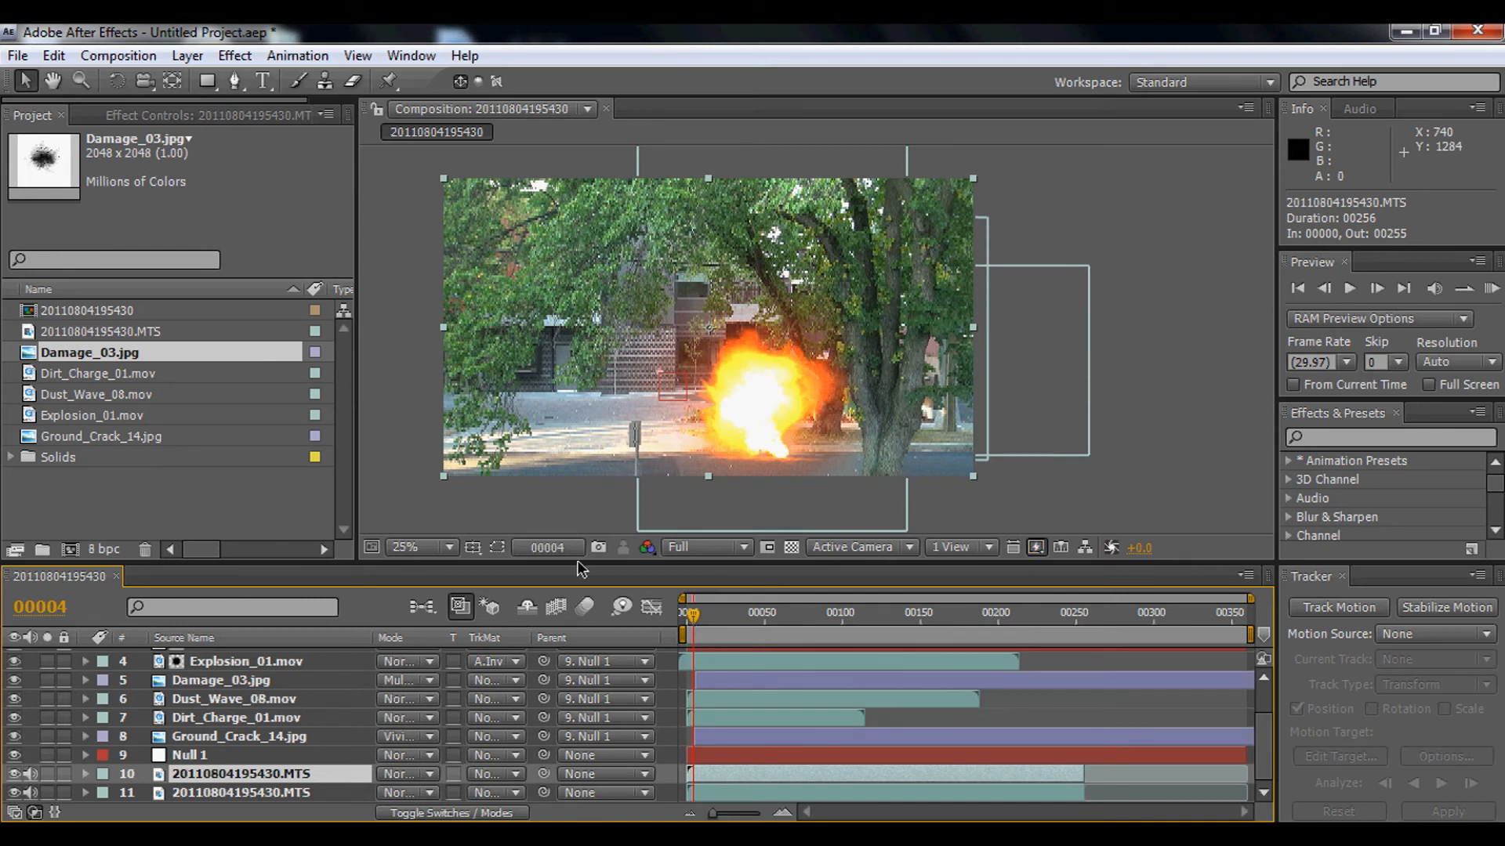
click(208, 81)
drag(209, 83, 235, 135)
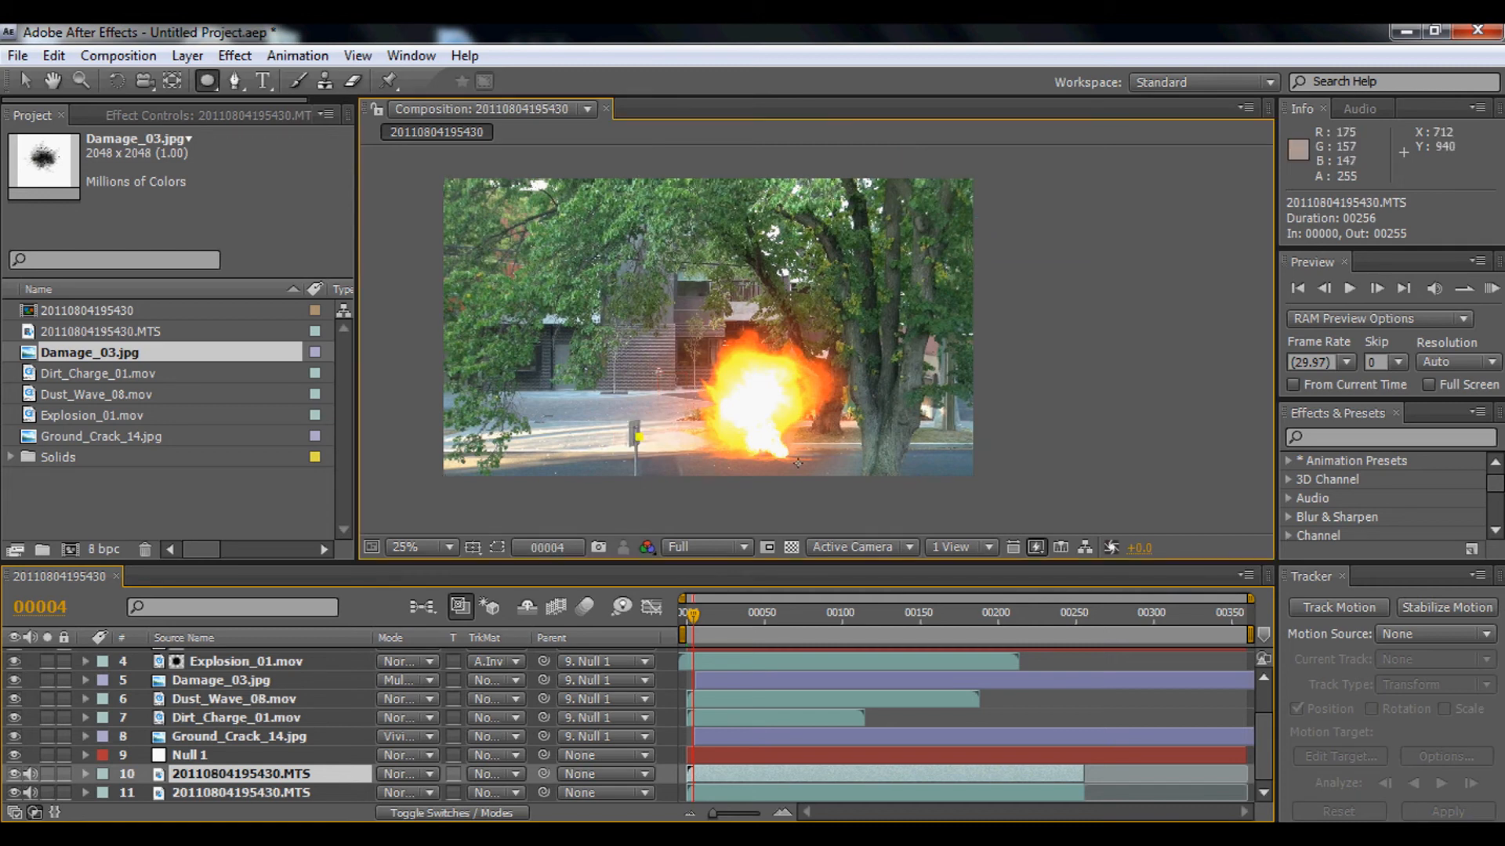
drag(640, 438, 863, 477)
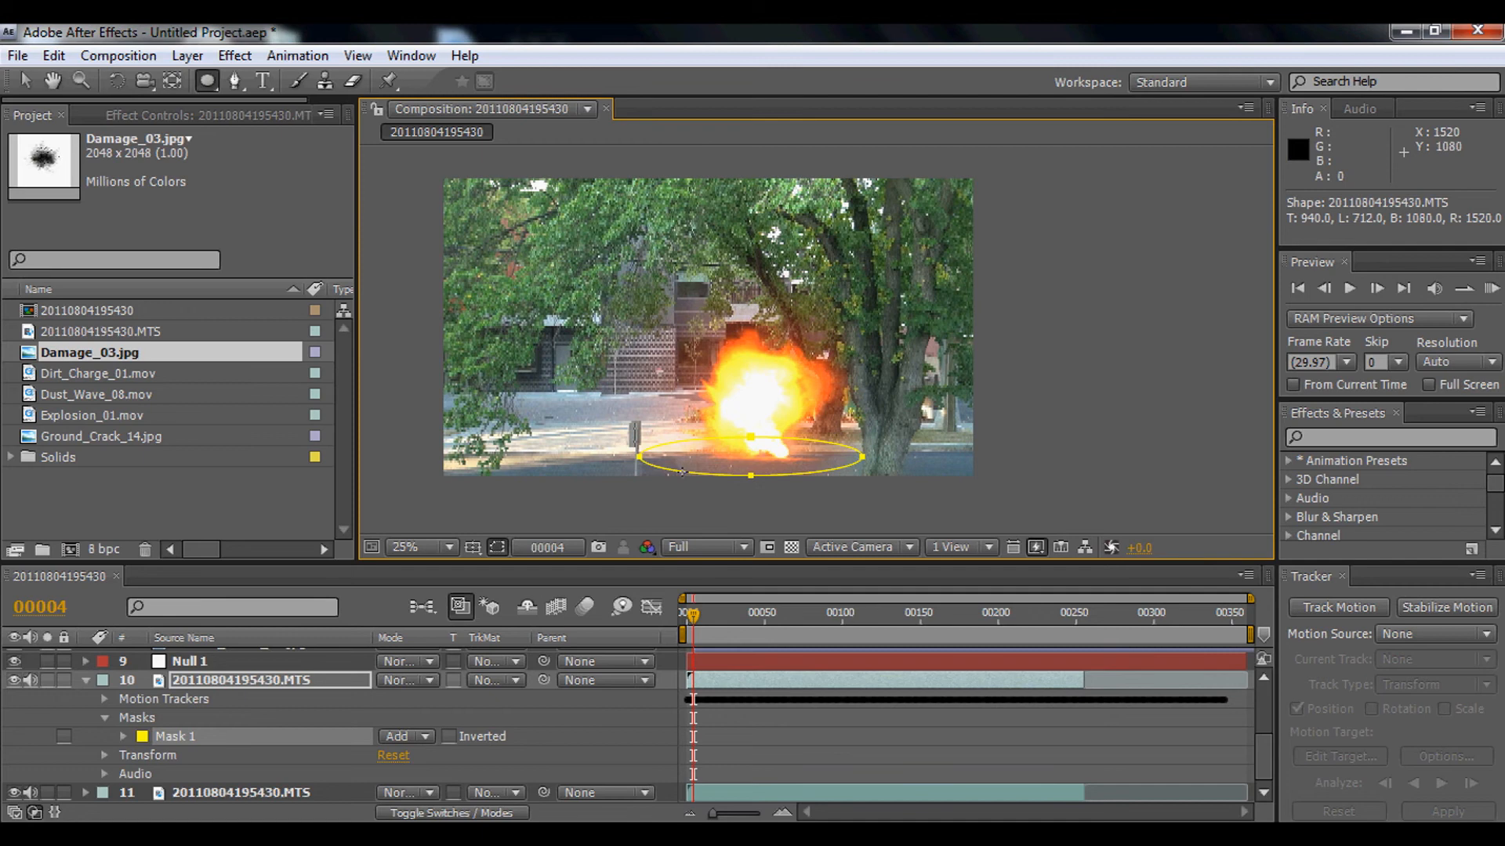
drag(638, 456, 655, 466)
key(v)
click(632, 460)
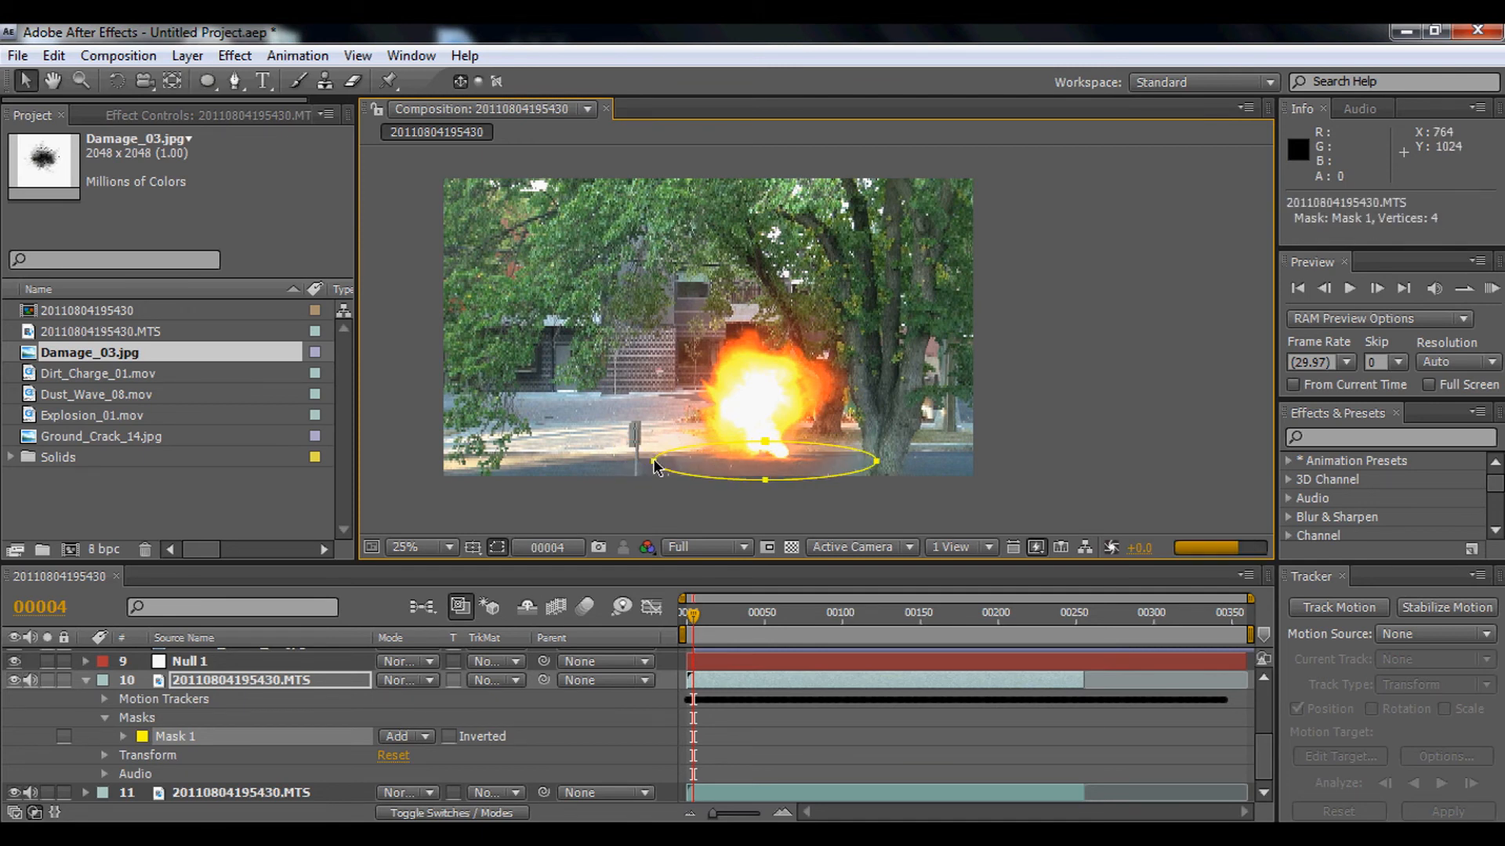
key(period)
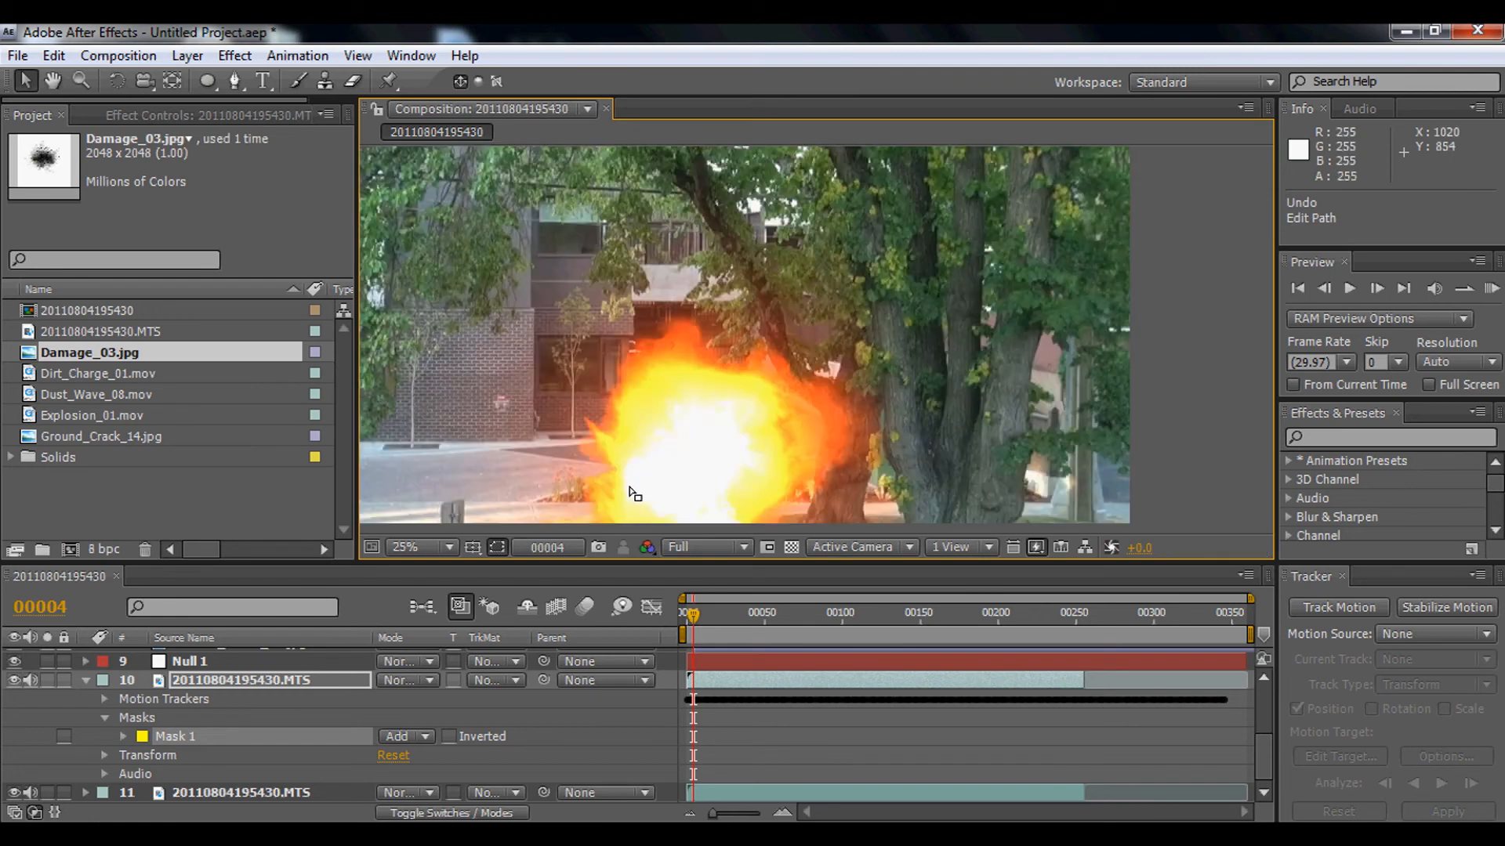
drag(625, 440, 696, 311)
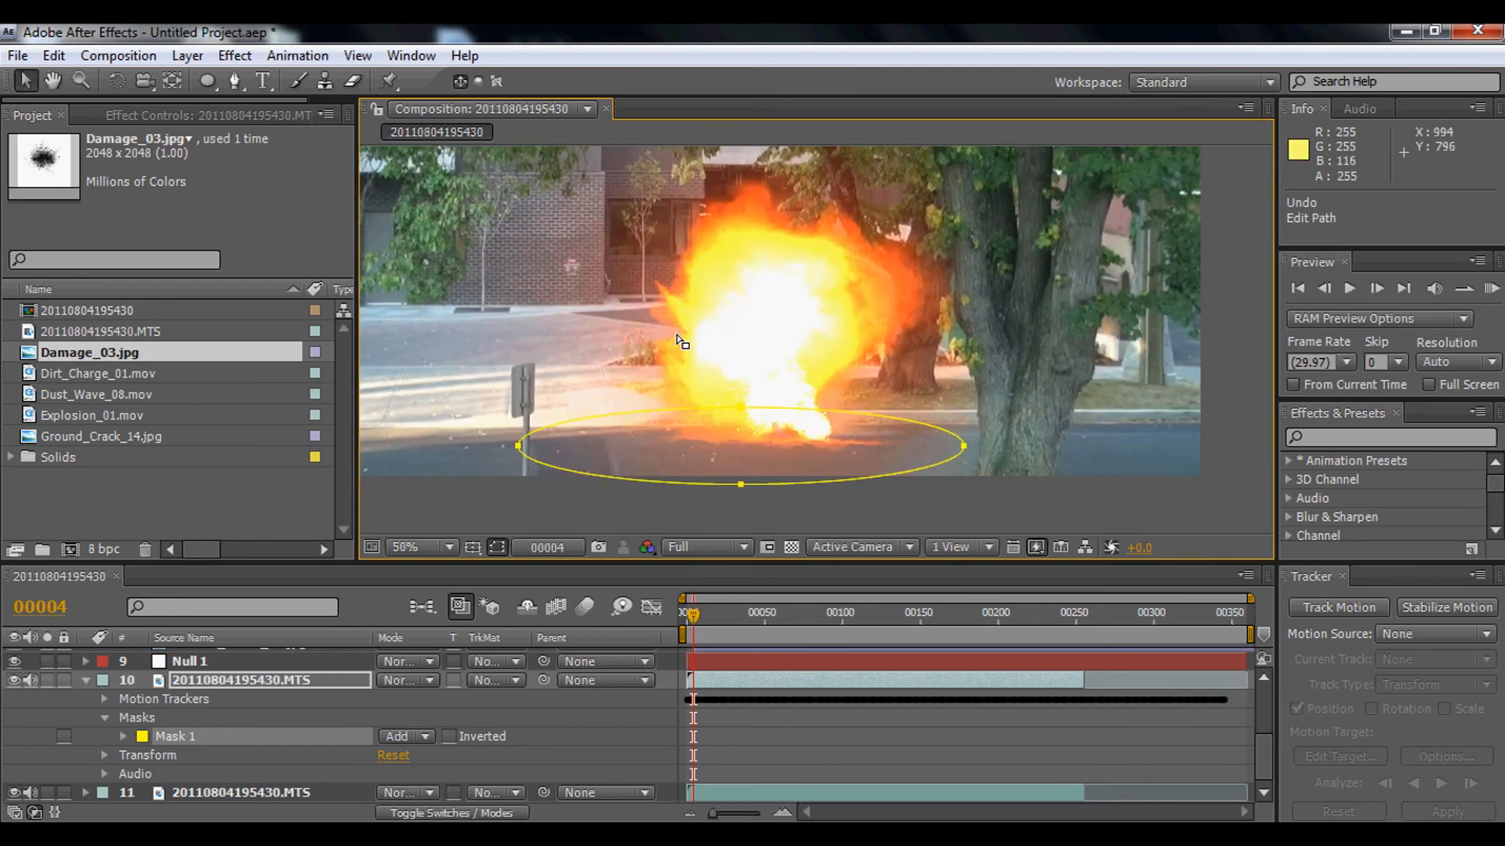
key(ctrl+z)
drag(531, 437, 536, 452)
key(ctrl+z)
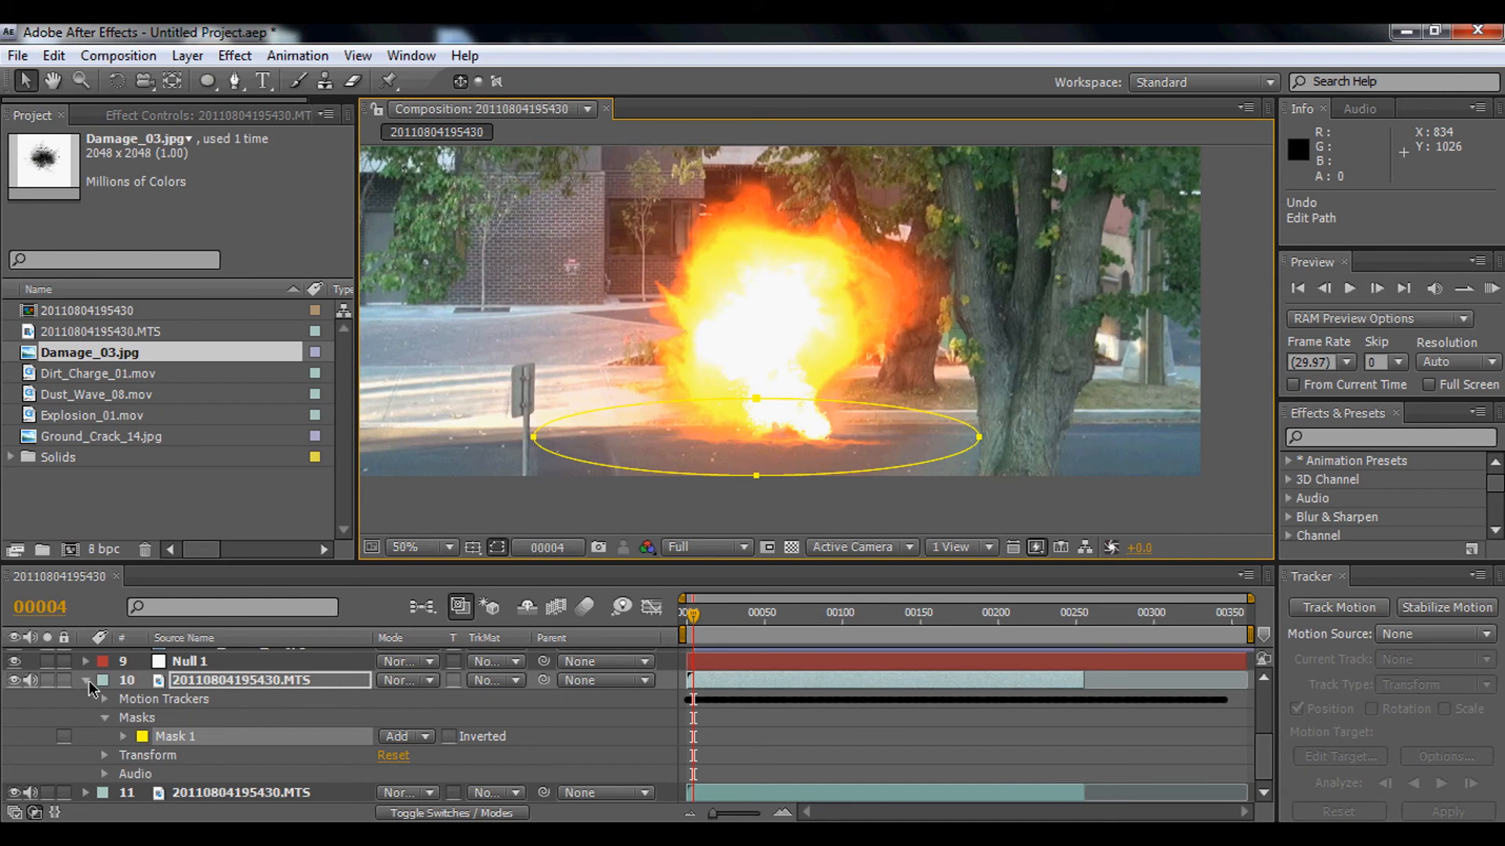
Set the masked duplicate footage layer's blending mode to Add.
right_click(752, 427)
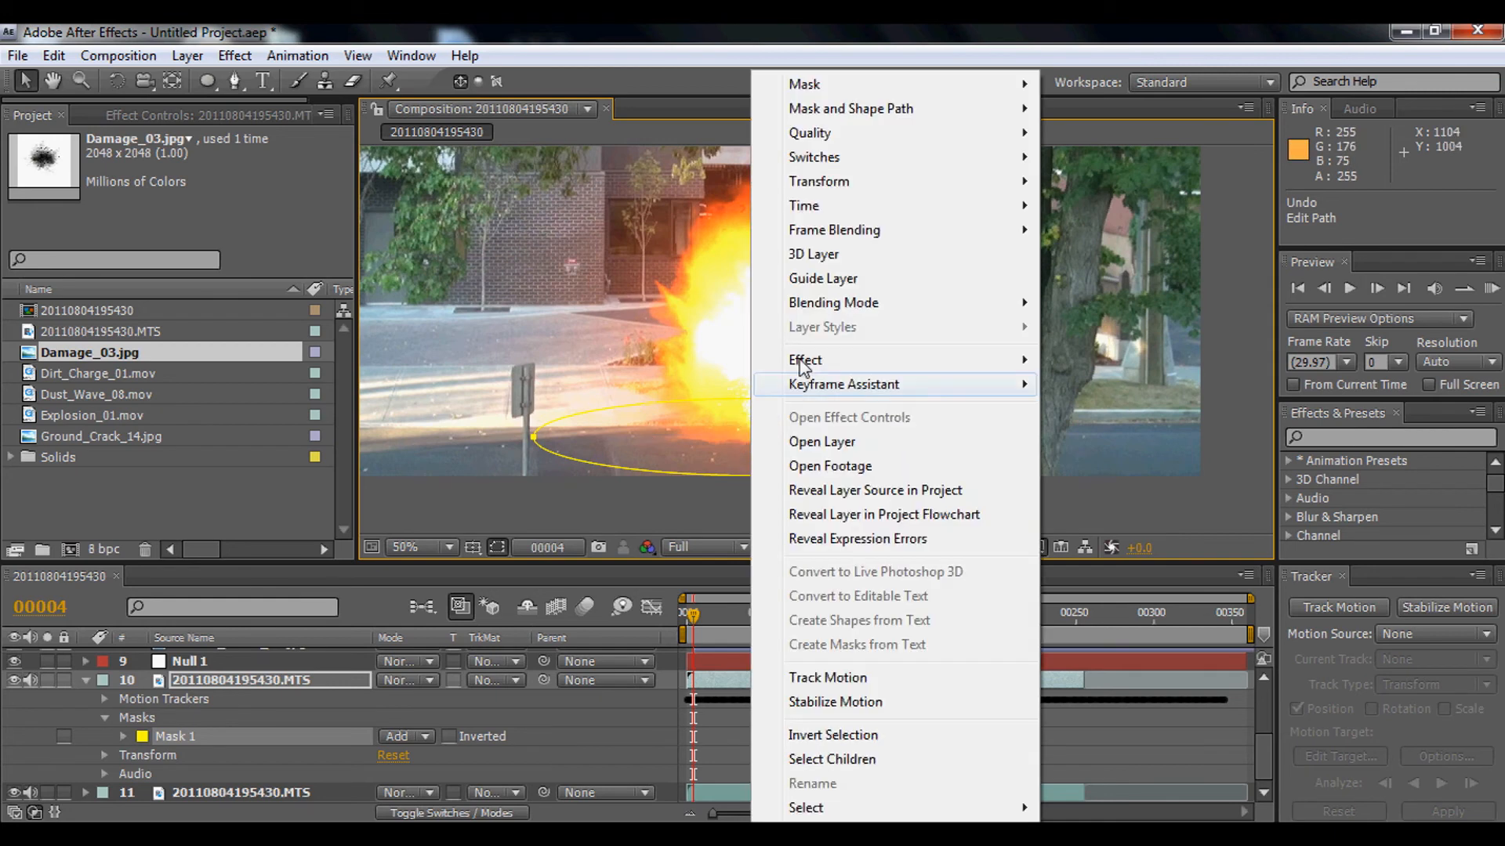
mouse_move(842, 316)
click(1062, 392)
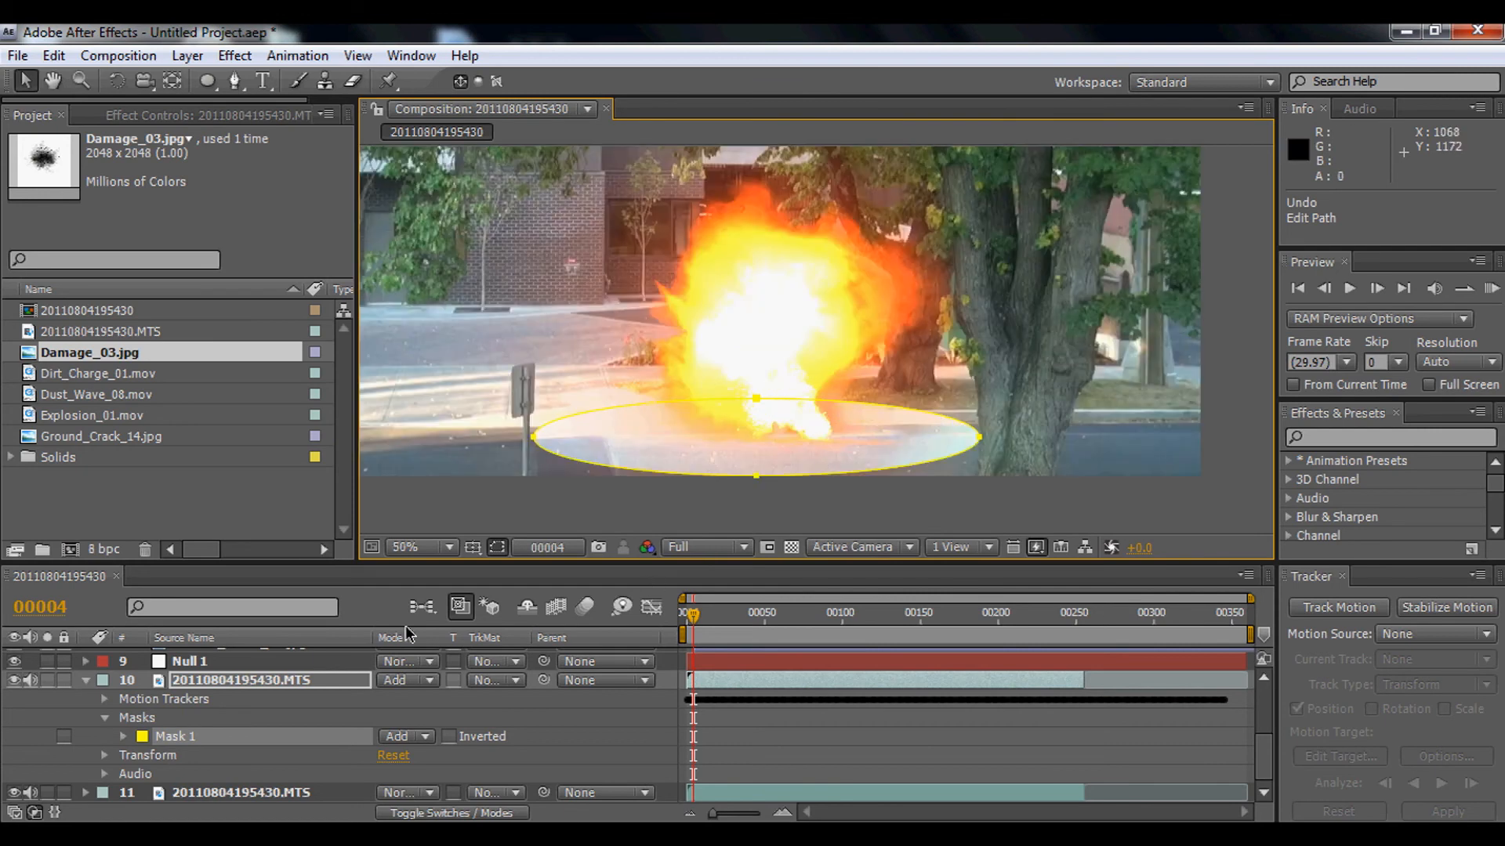
Hide the mask outline in the viewer and set Mask 1's feather to 189 pixels.
click(123, 738)
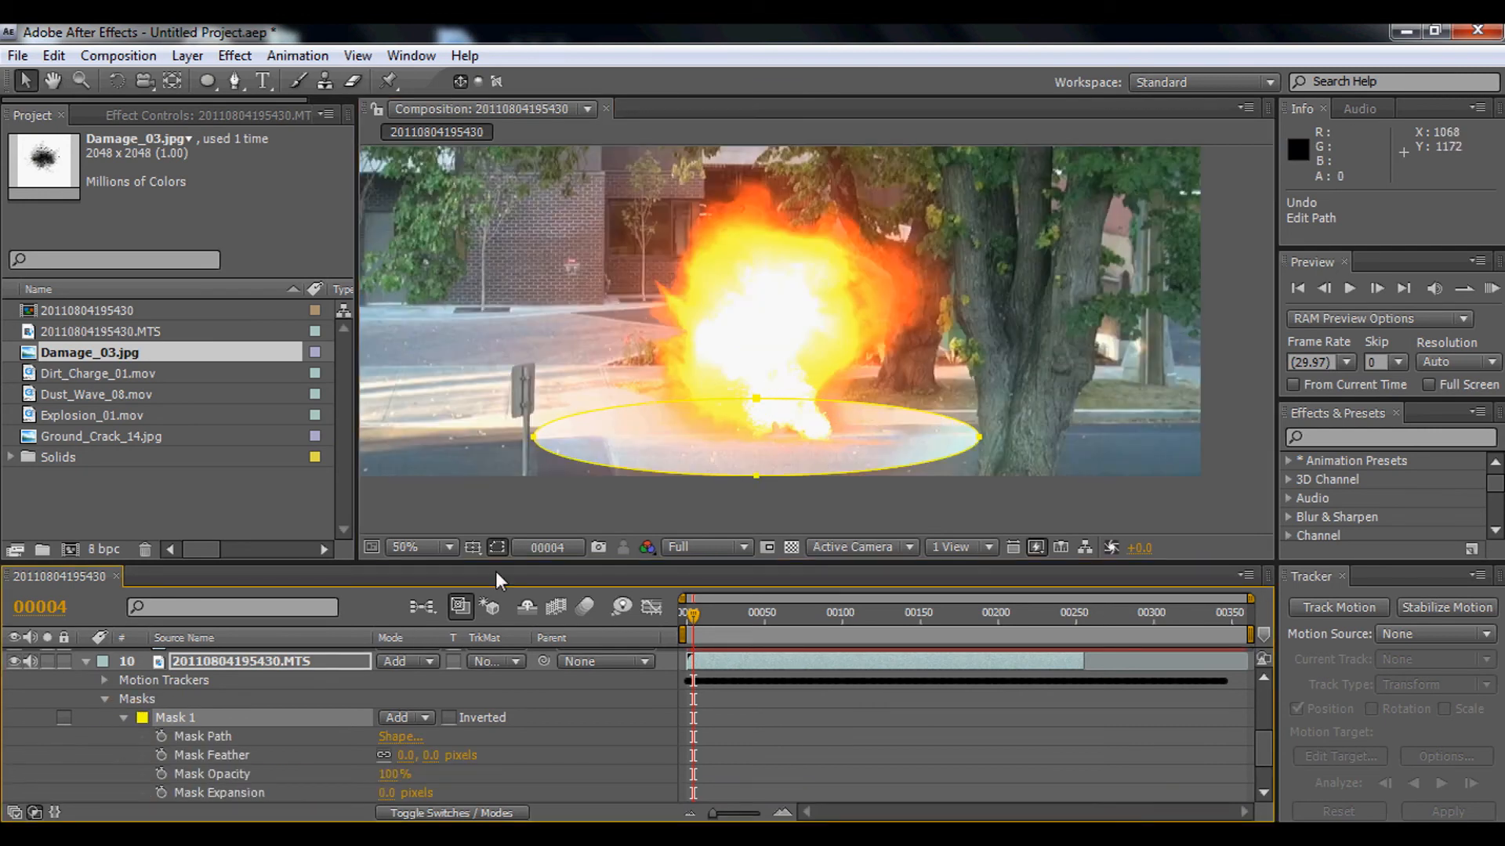
click(497, 548)
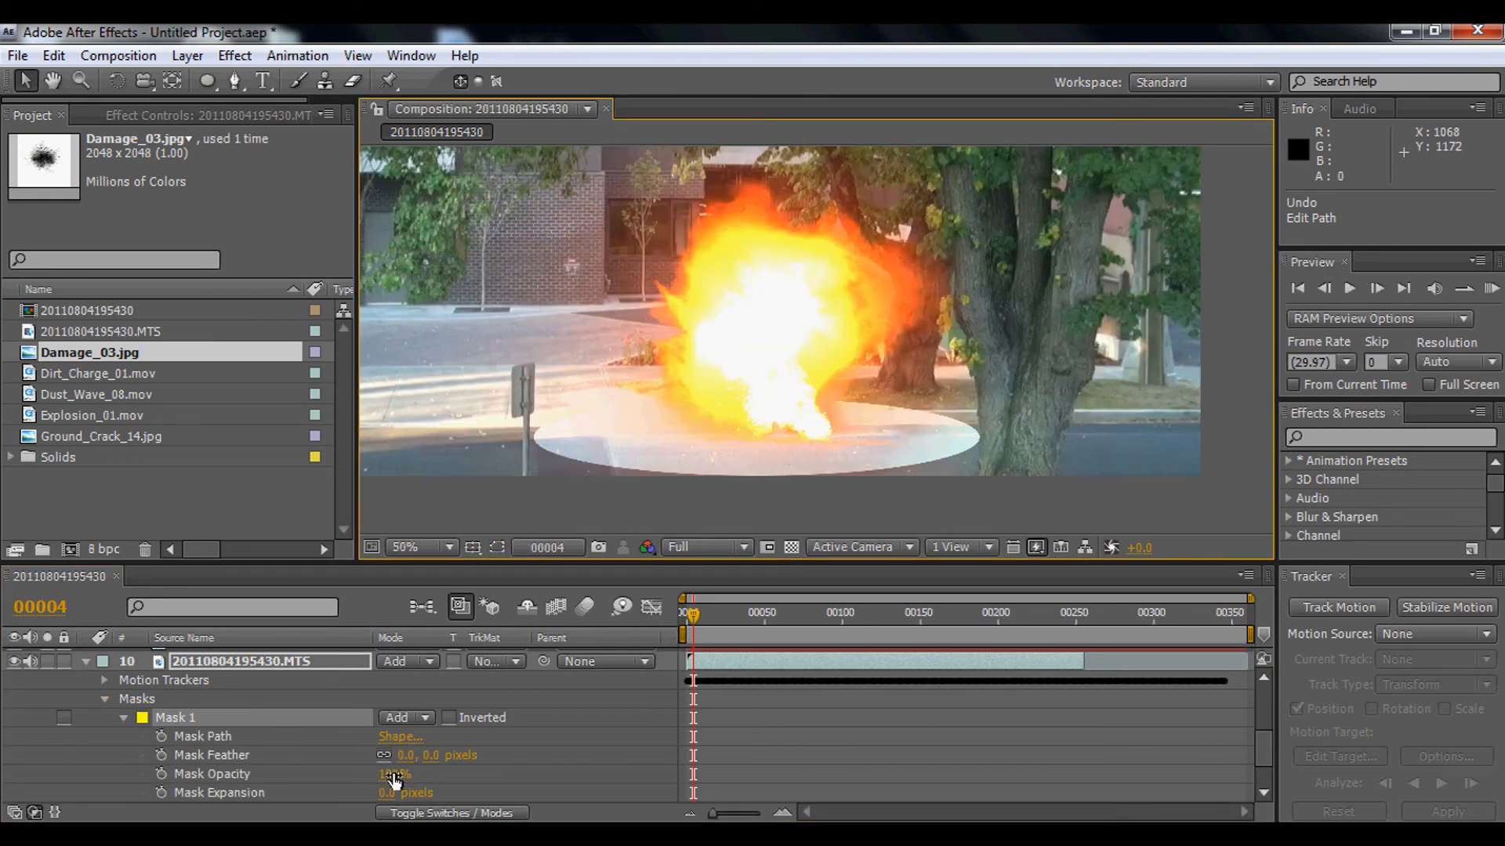
drag(428, 764, 782, 745)
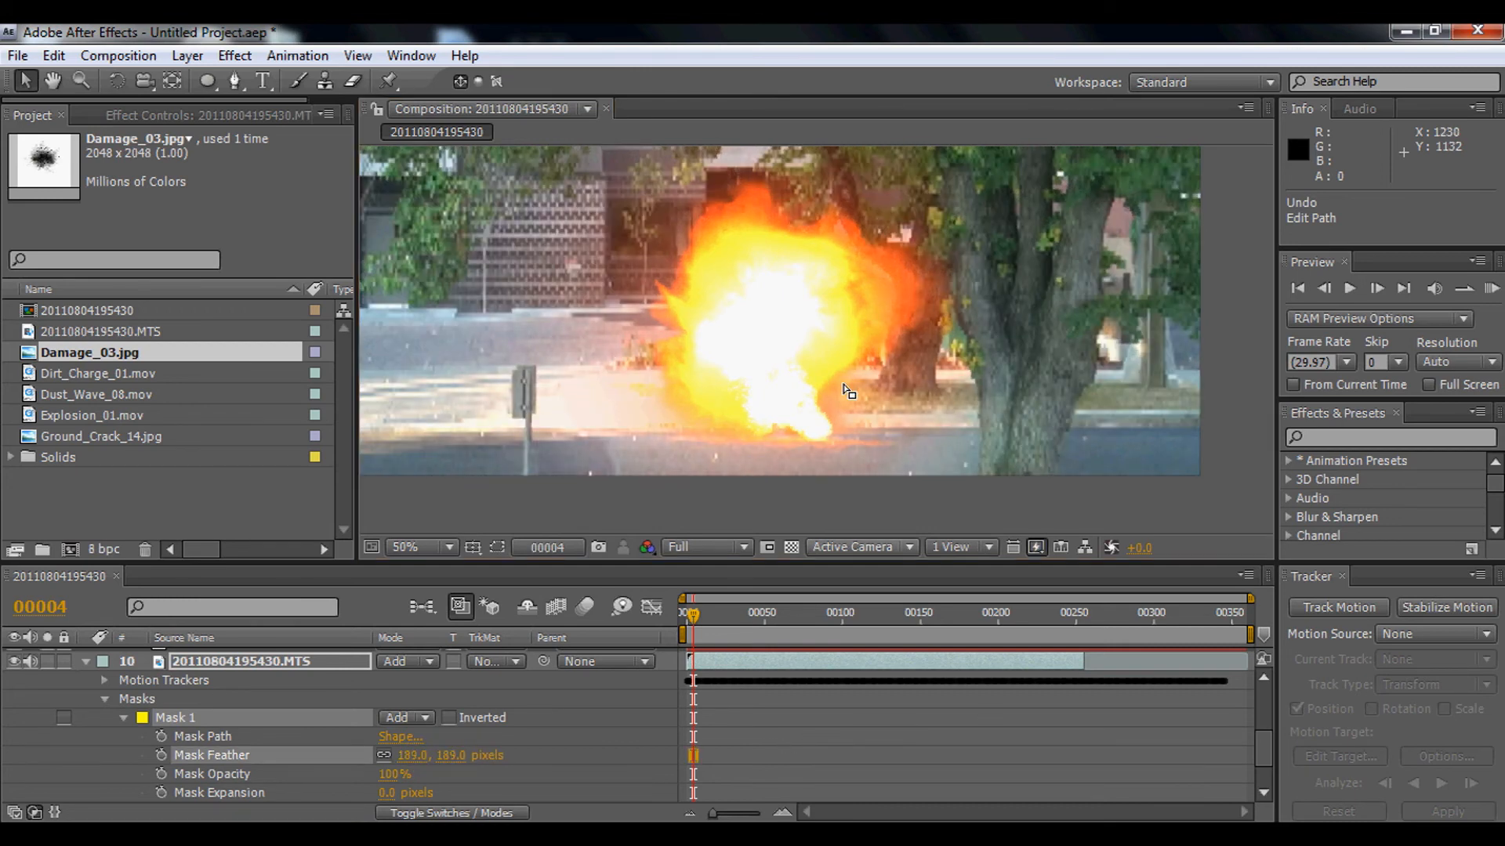
scroll(867, 326, down, 1)
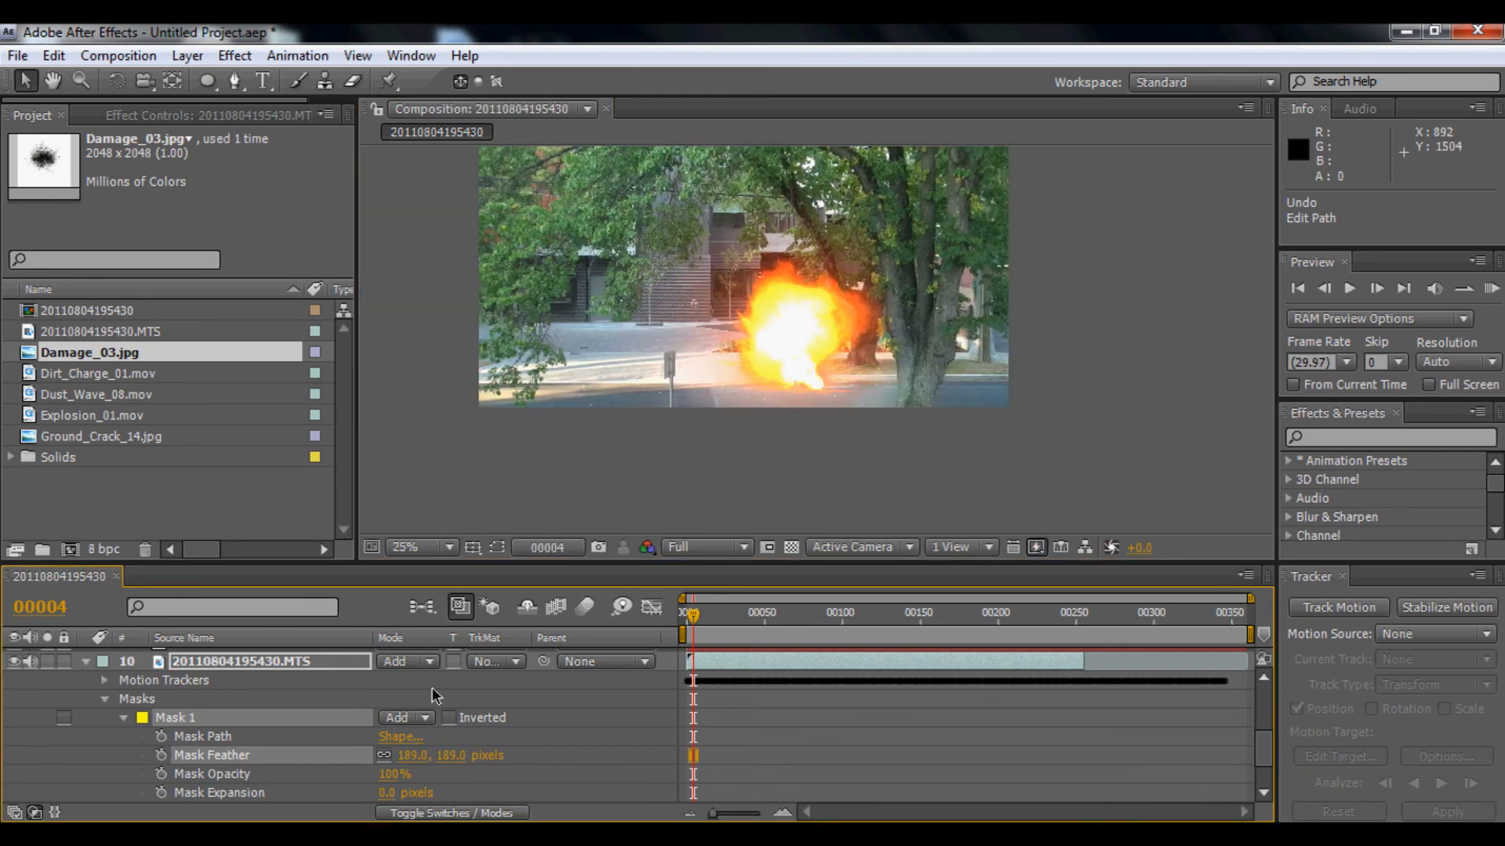
Enable keyframing for Mask 1's opacity at frame 0 and set it to 0% there.
click(161, 774)
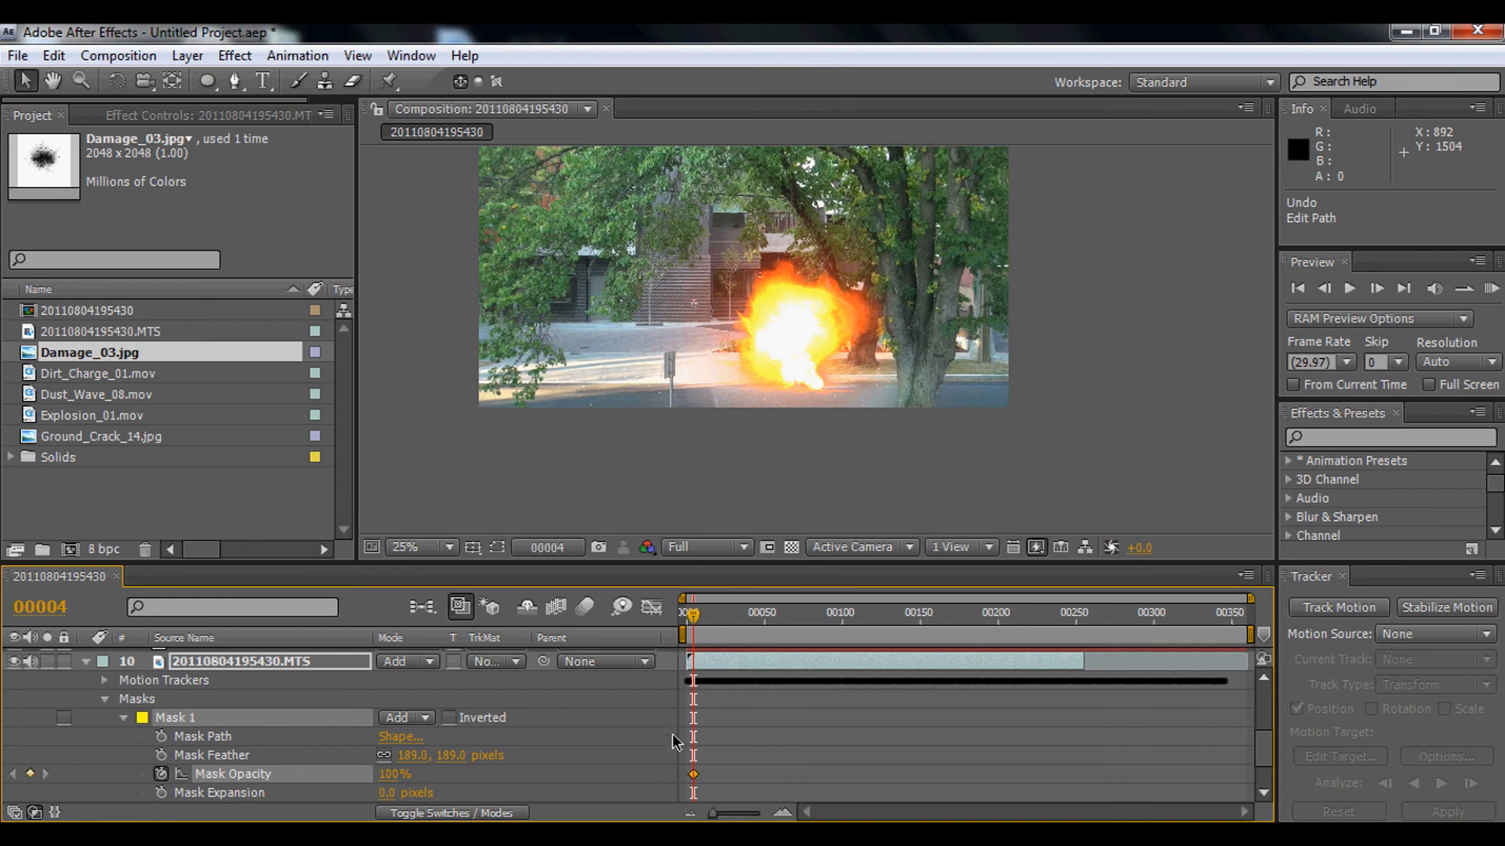
key(ctrl+z)
key(Page_Up)
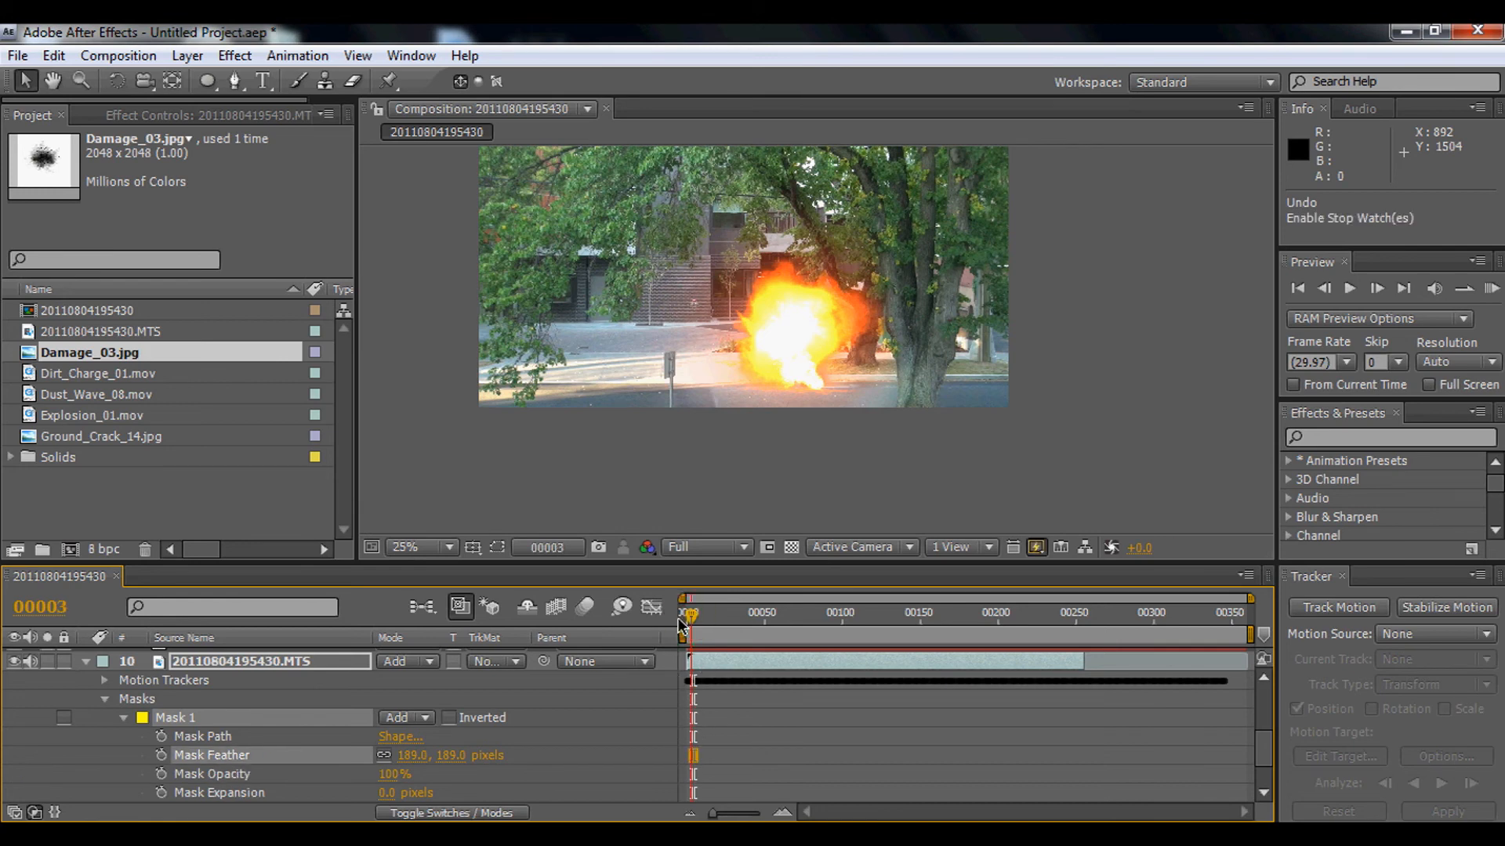
key(Home)
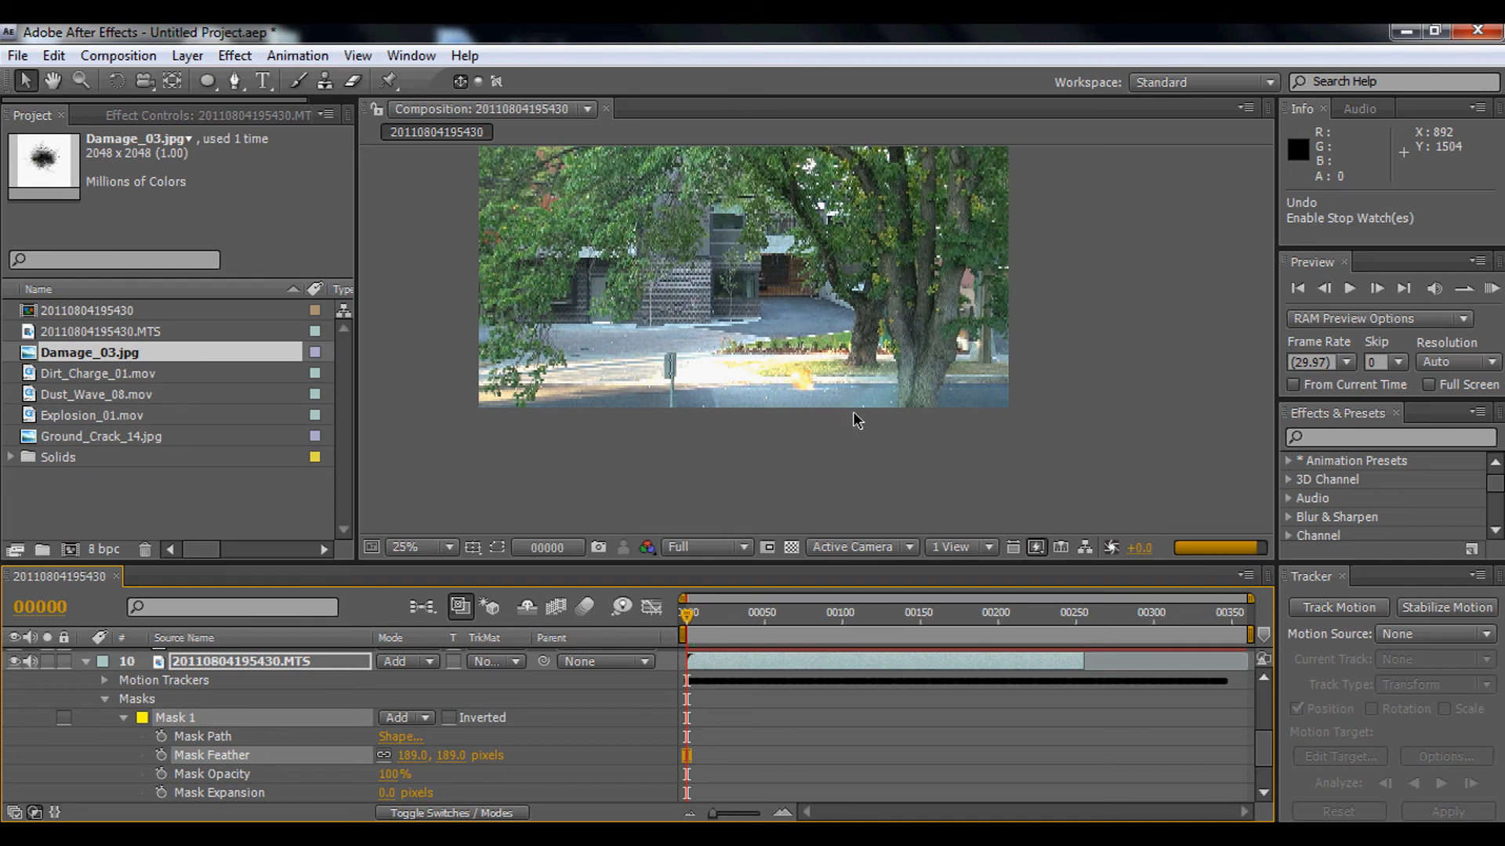
scroll(854, 415, up, 1)
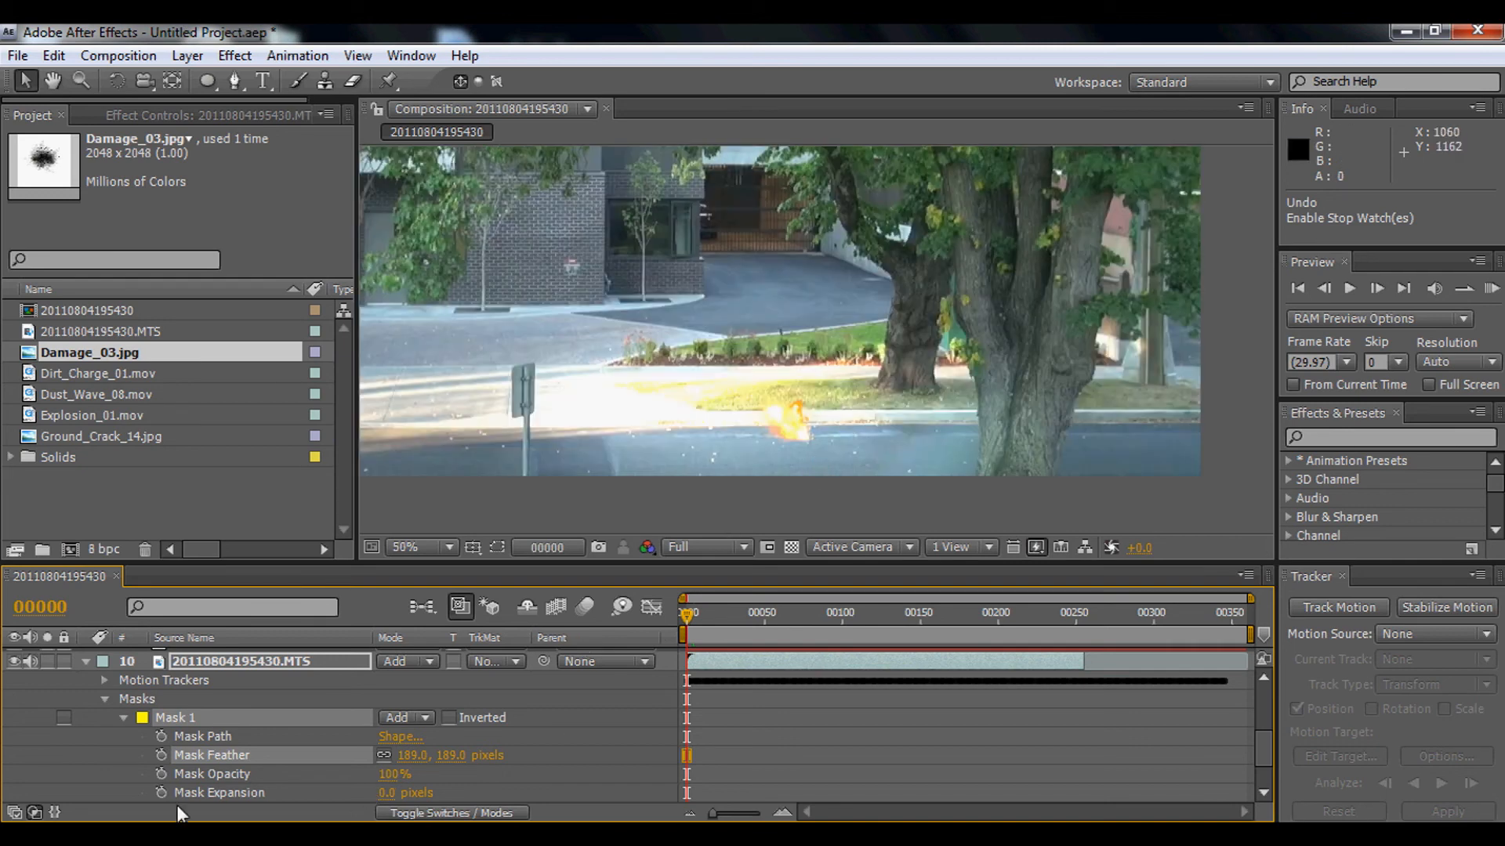
click(162, 773)
drag(396, 786, 256, 808)
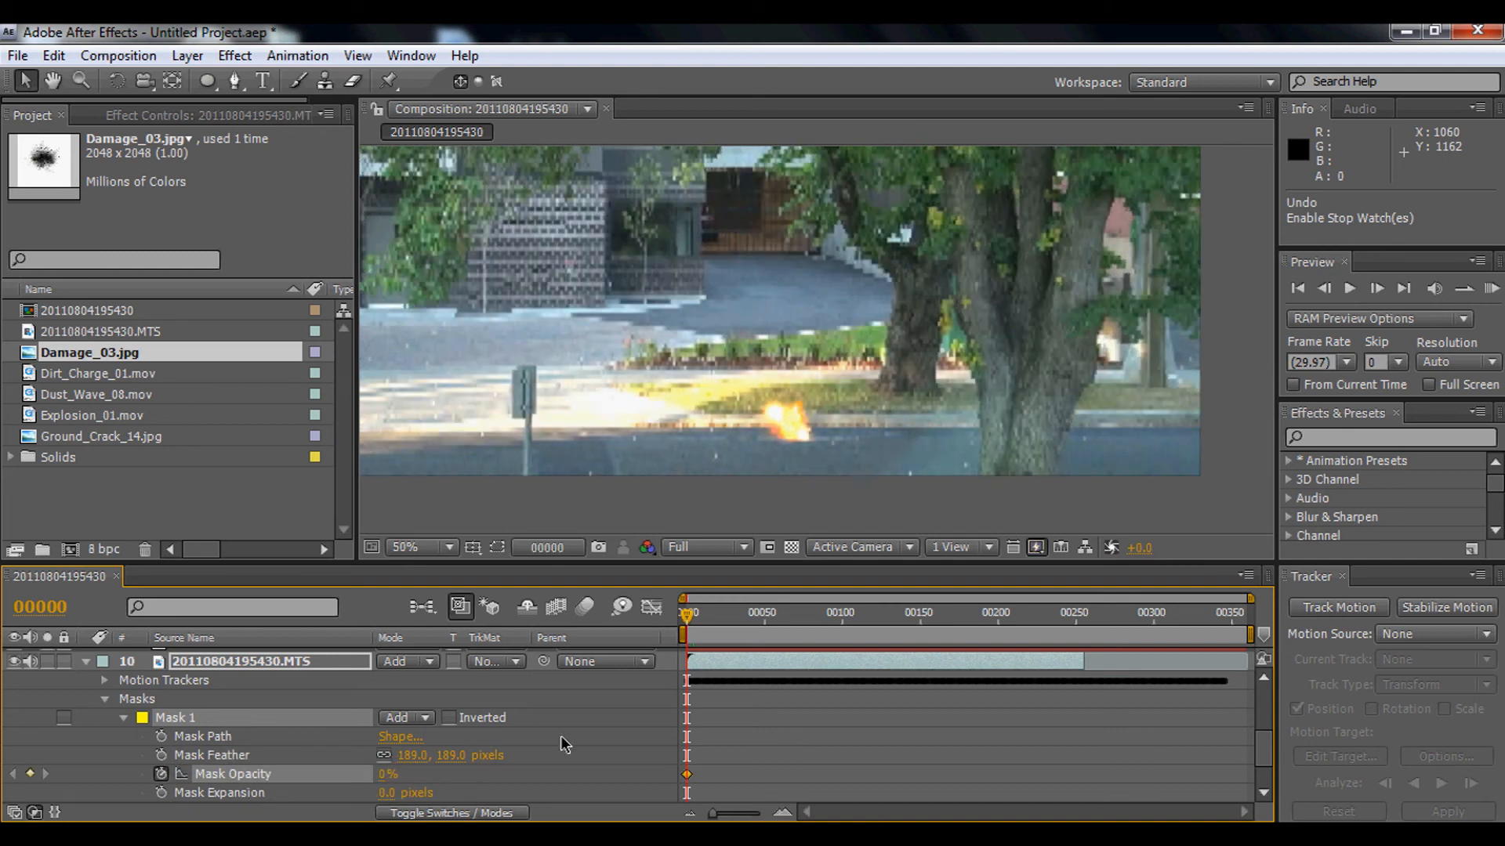
Add Mask 1 opacity keyframes of 26% at frame 2 and 0% at frame 1.
click(688, 614)
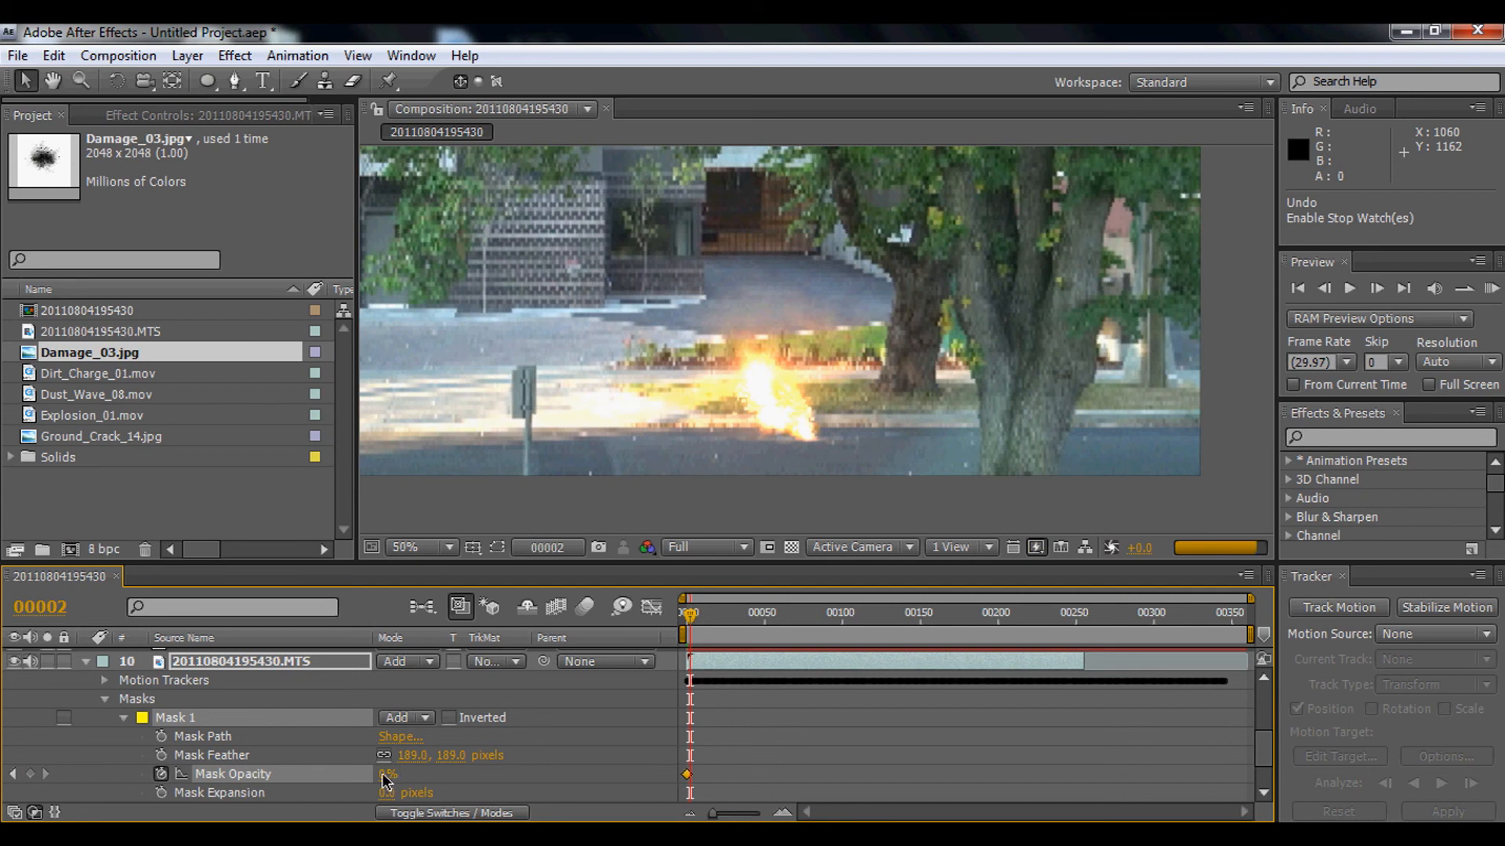
drag(387, 780, 444, 776)
drag(713, 813, 773, 815)
click(736, 634)
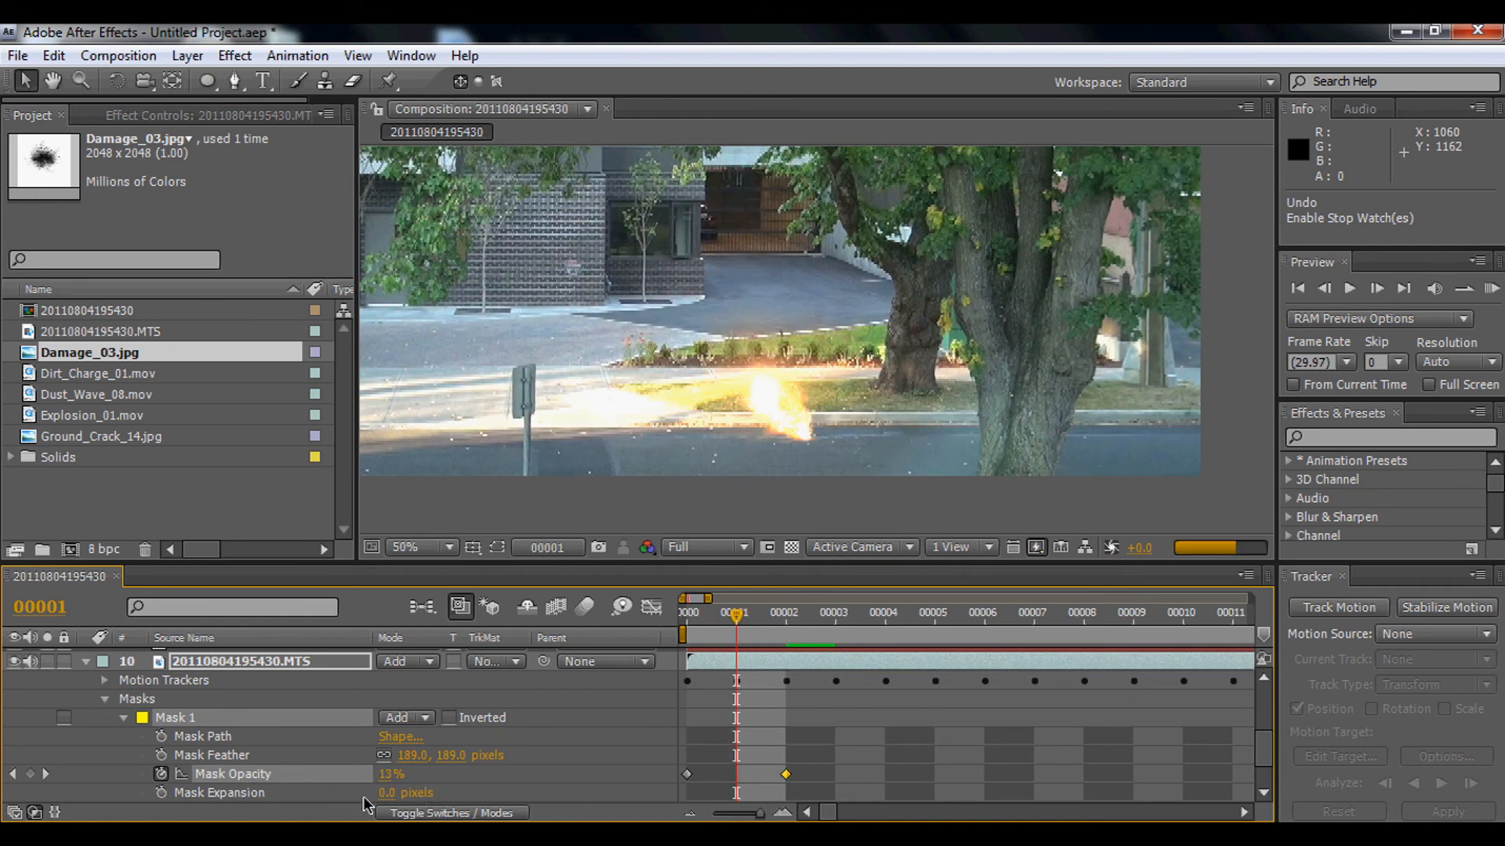
drag(387, 774, 370, 783)
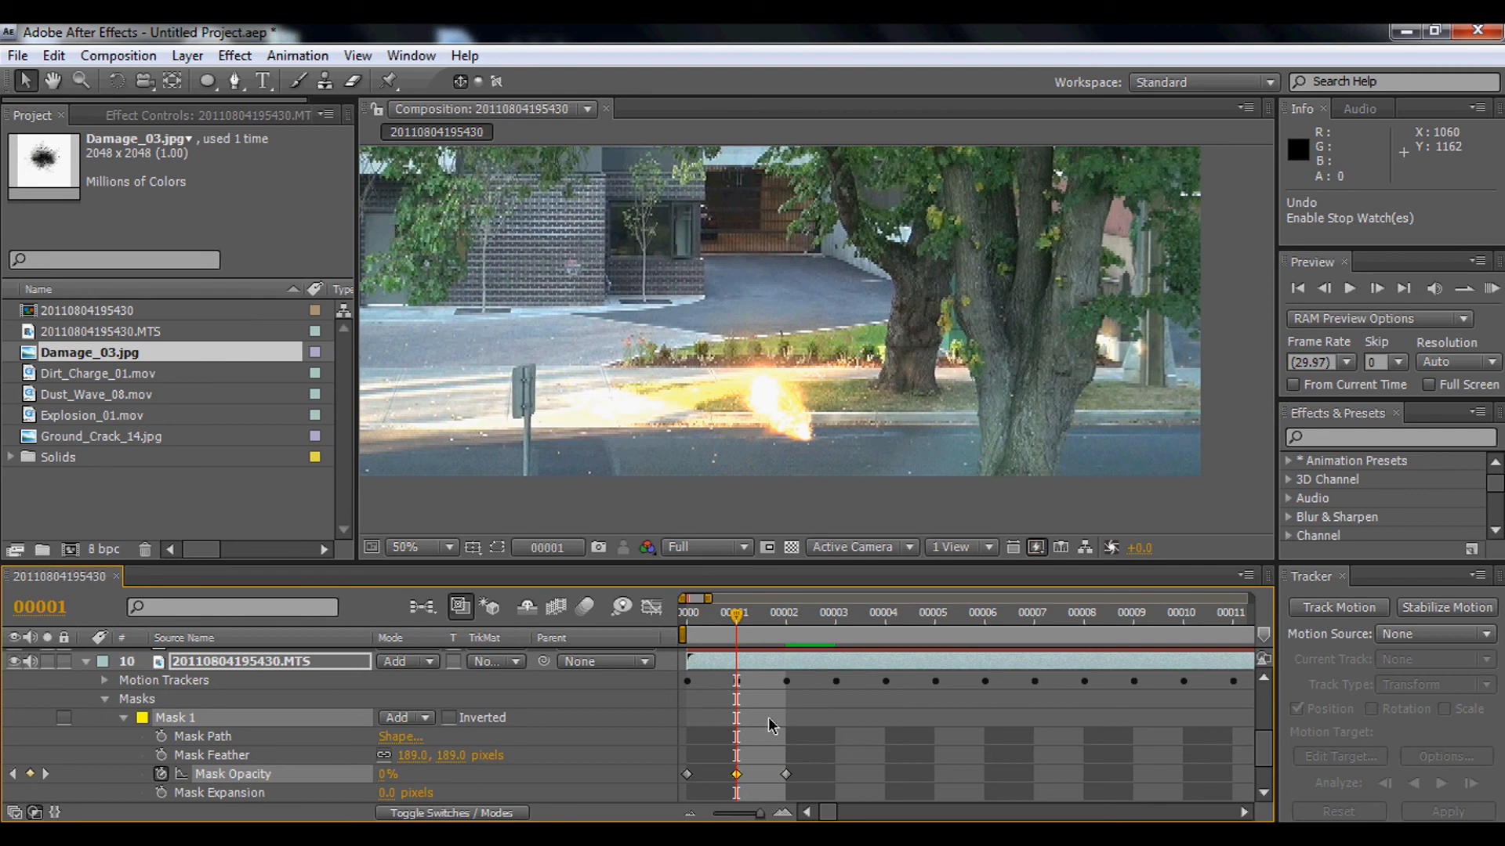
Raise Mask 1's opacity to 100% at frame 9.
drag(758, 815, 746, 815)
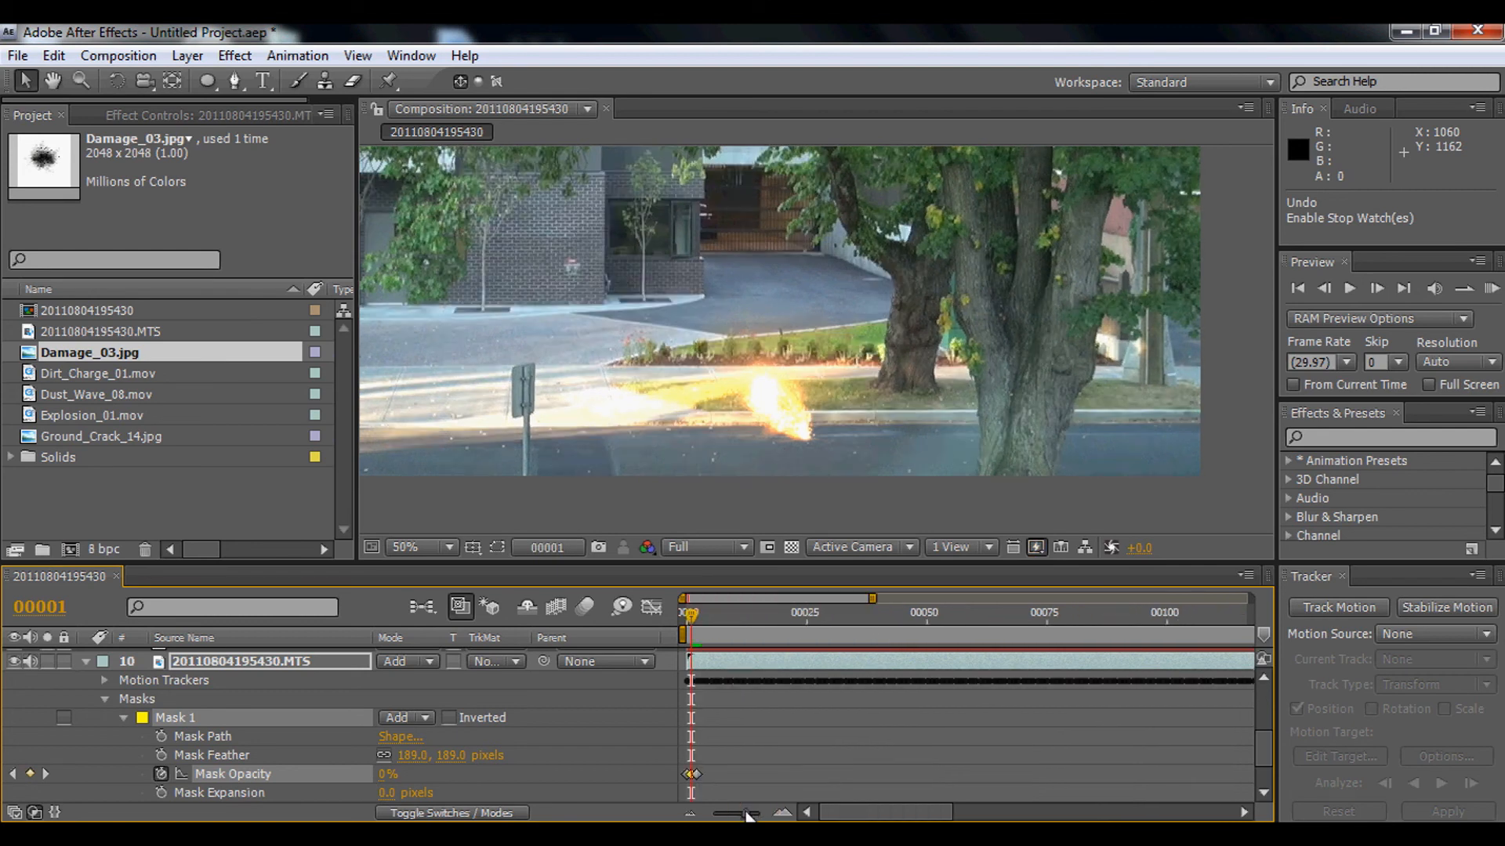
drag(693, 625, 729, 625)
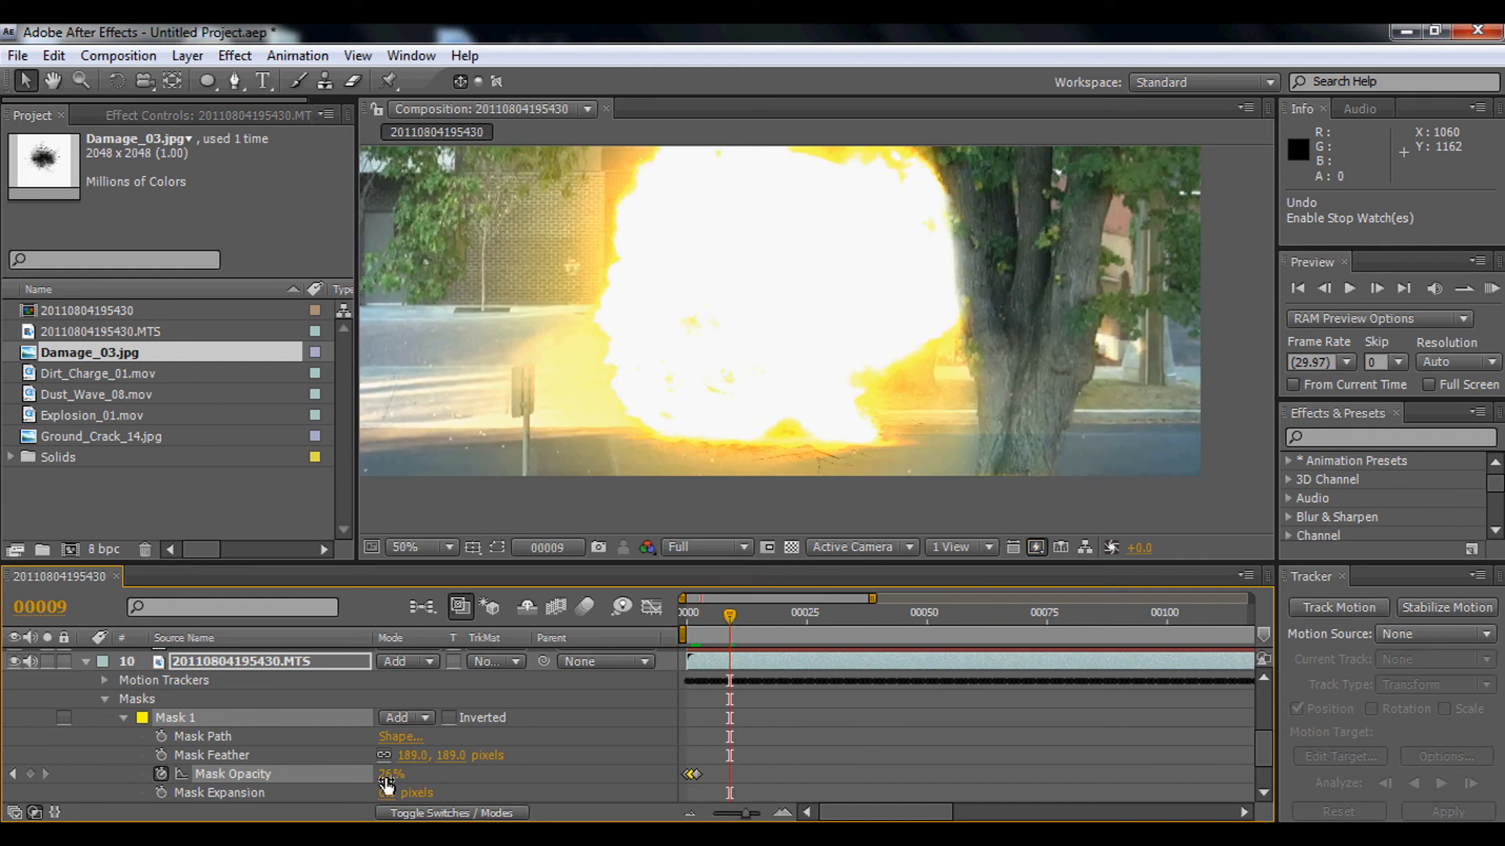
drag(385, 776, 1109, 738)
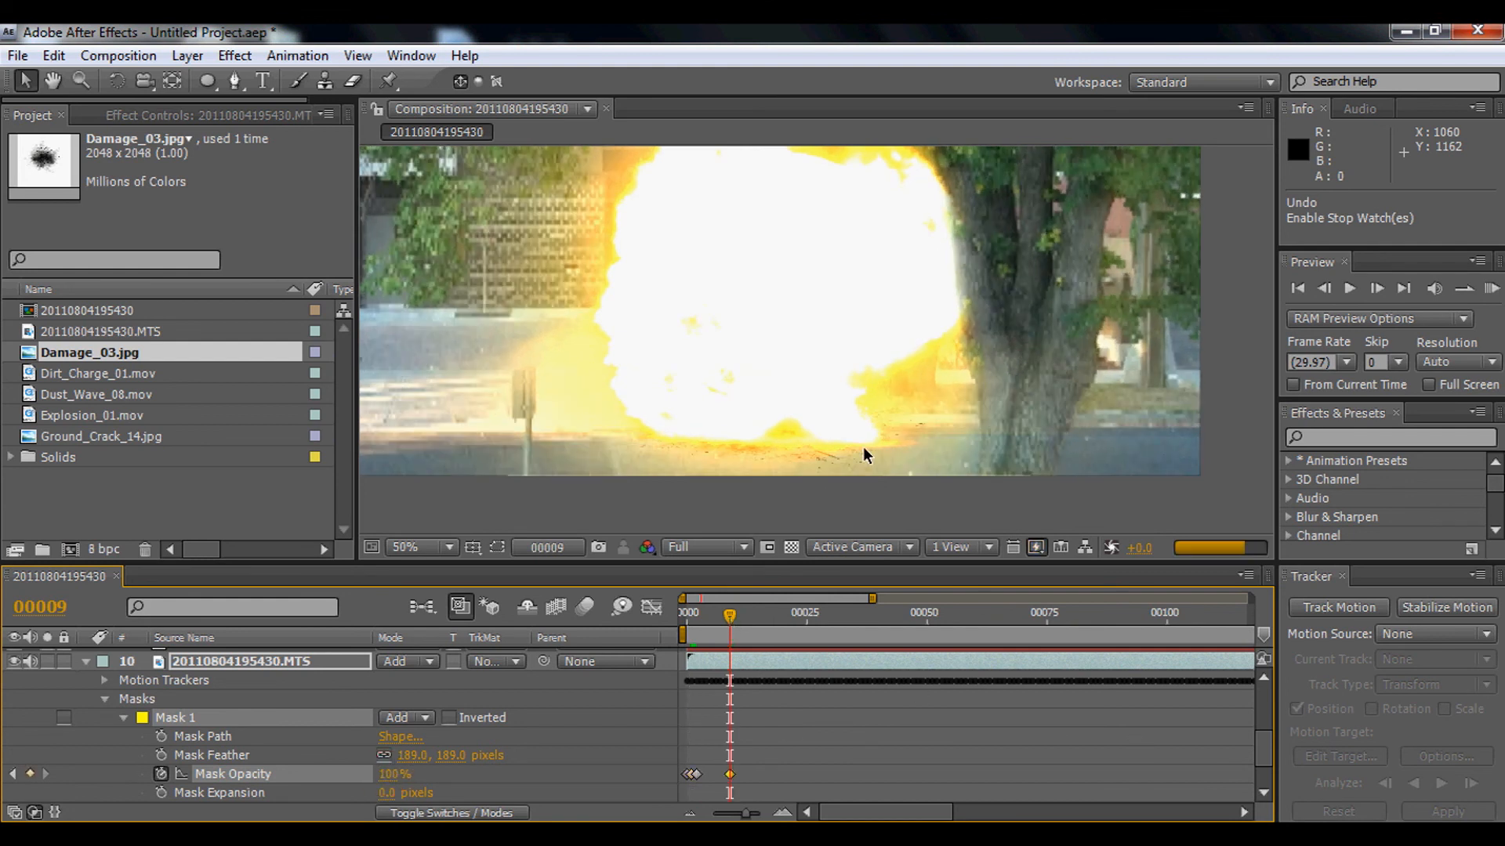
Scrub on to frame 31 and lower Mask 1's opacity to 47% there.
scroll(883, 429, down, 2)
drag(728, 624, 768, 622)
drag(788, 619, 835, 619)
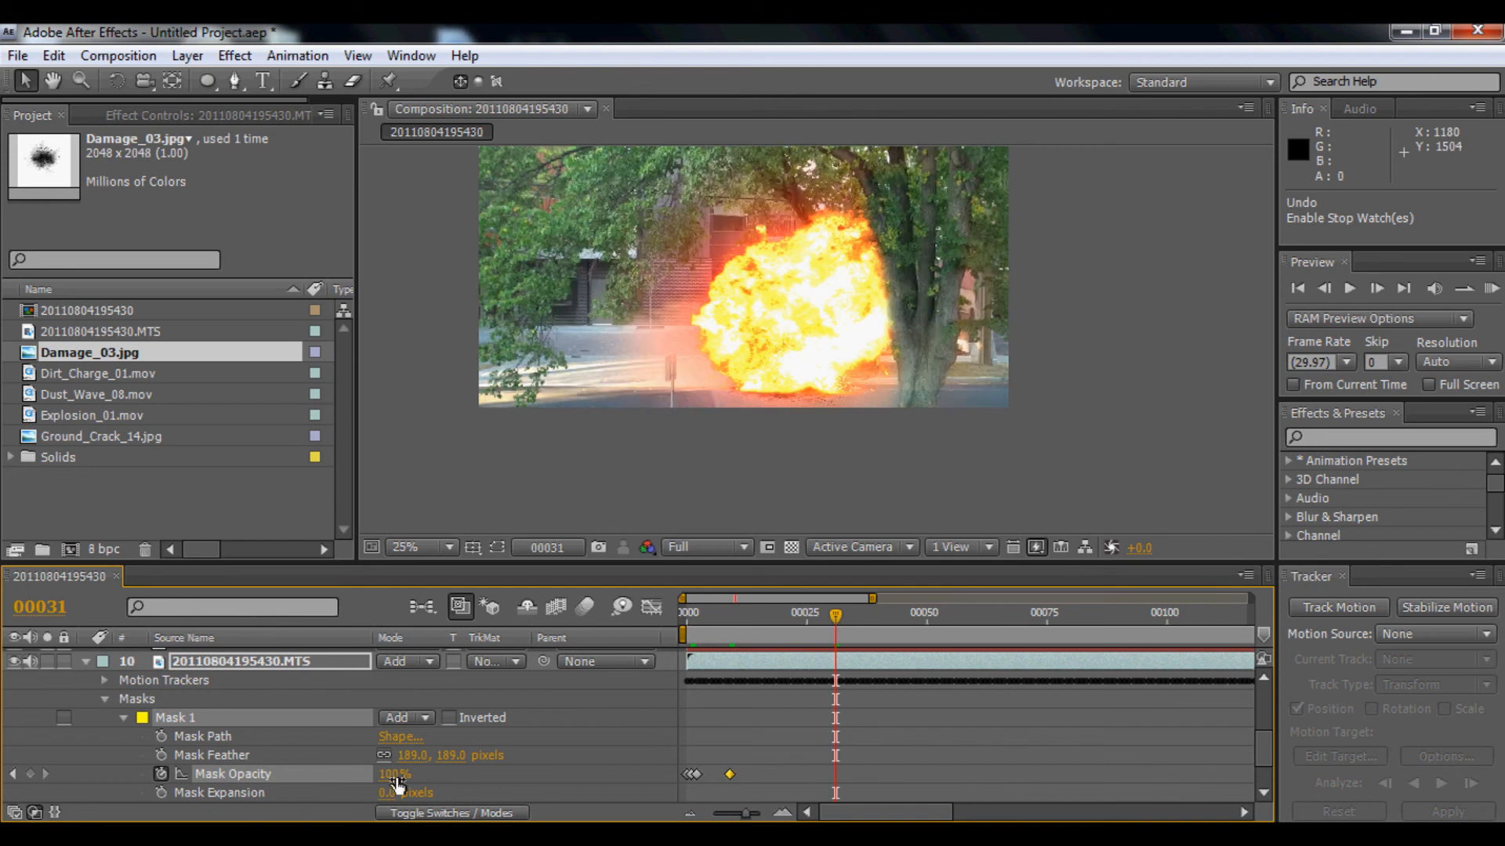
drag(395, 775, 349, 791)
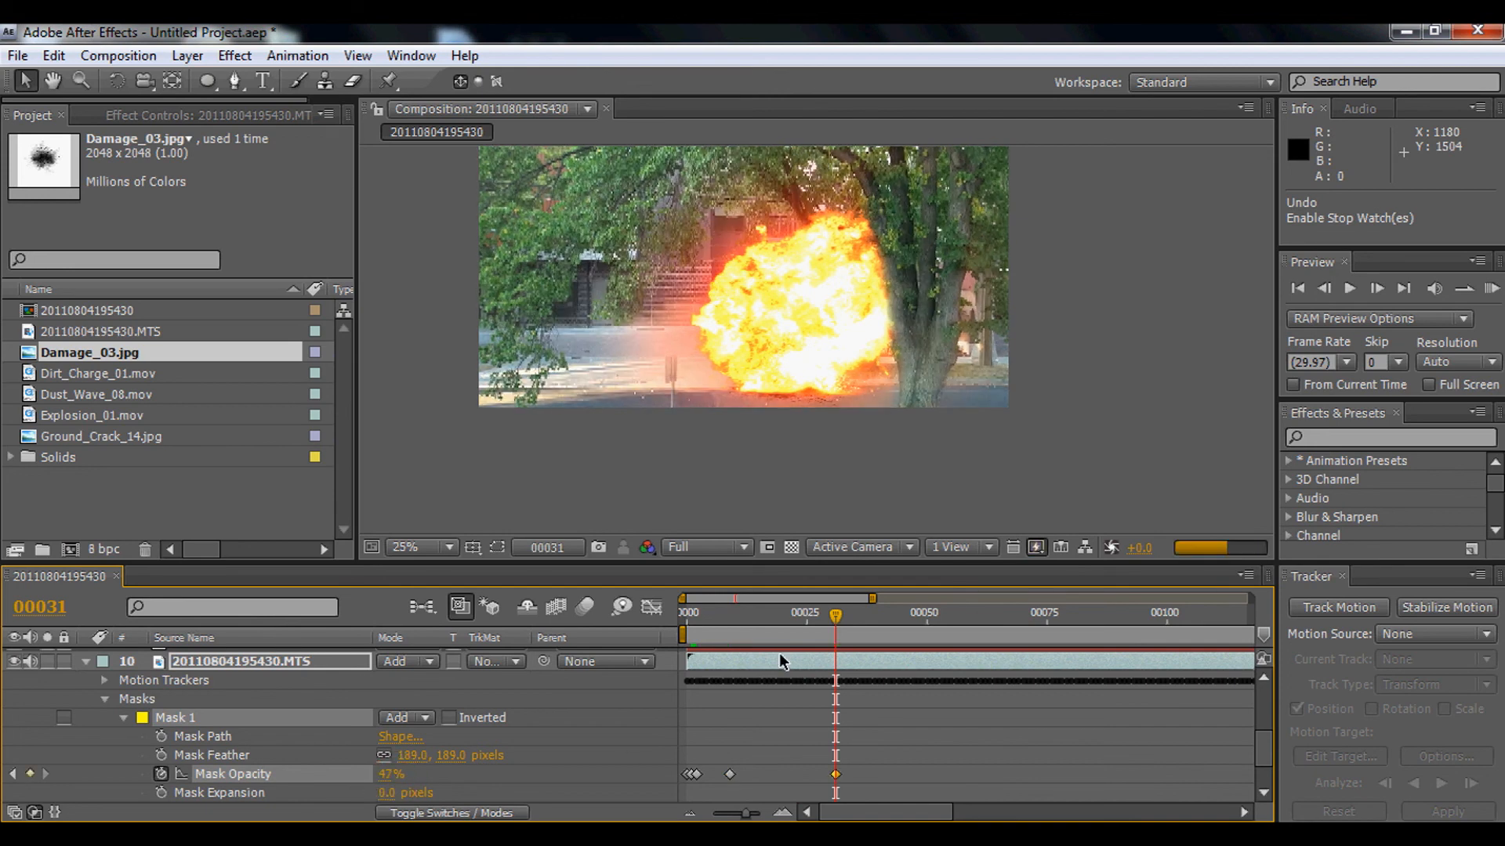
Add a keyframe at frame 18 that raises Mask 1's opacity while the fireball is still bright.
click(794, 619)
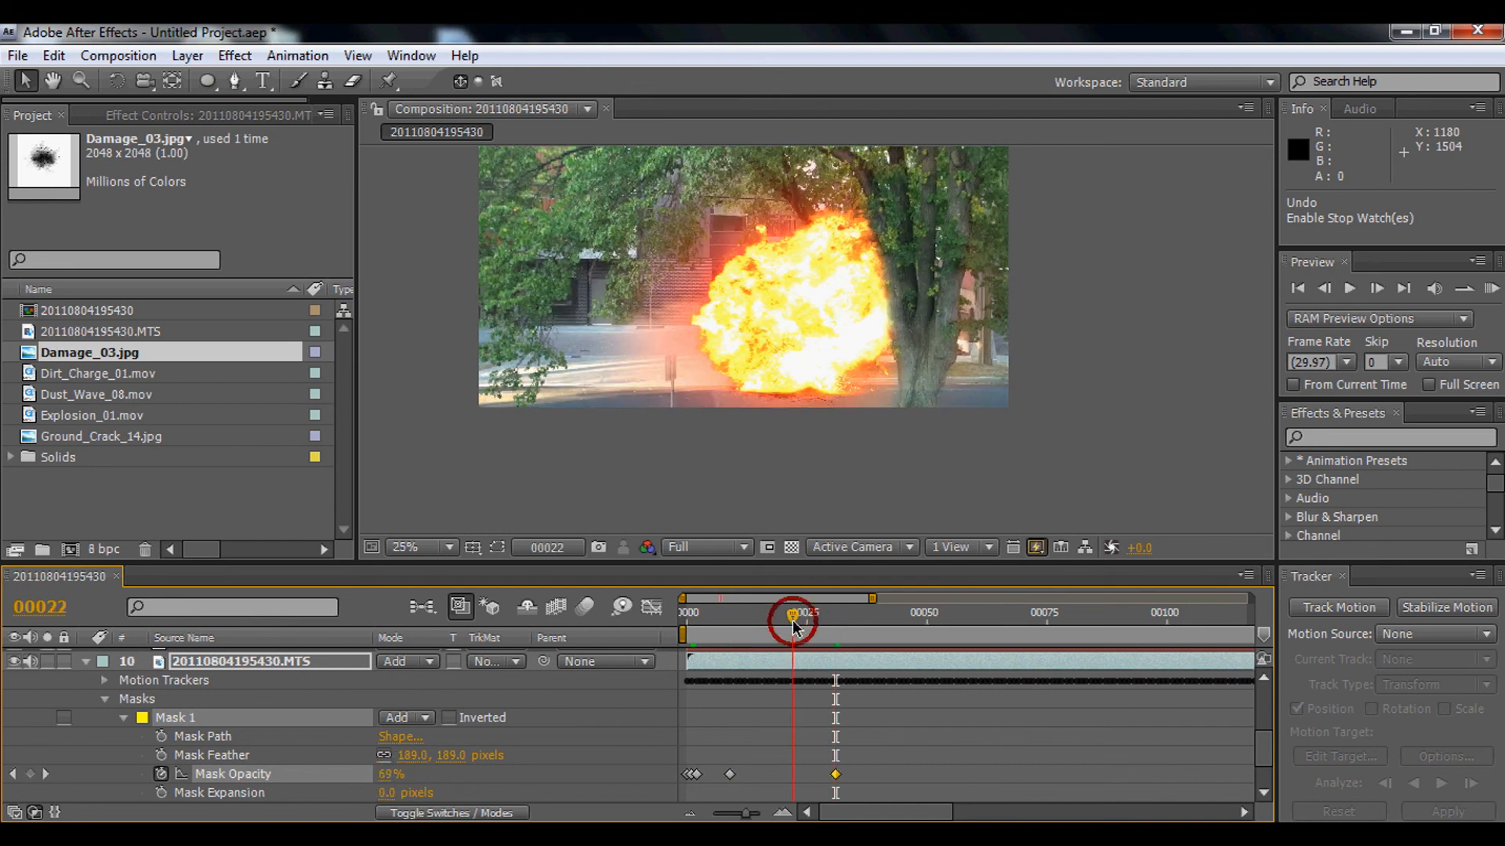
click(774, 625)
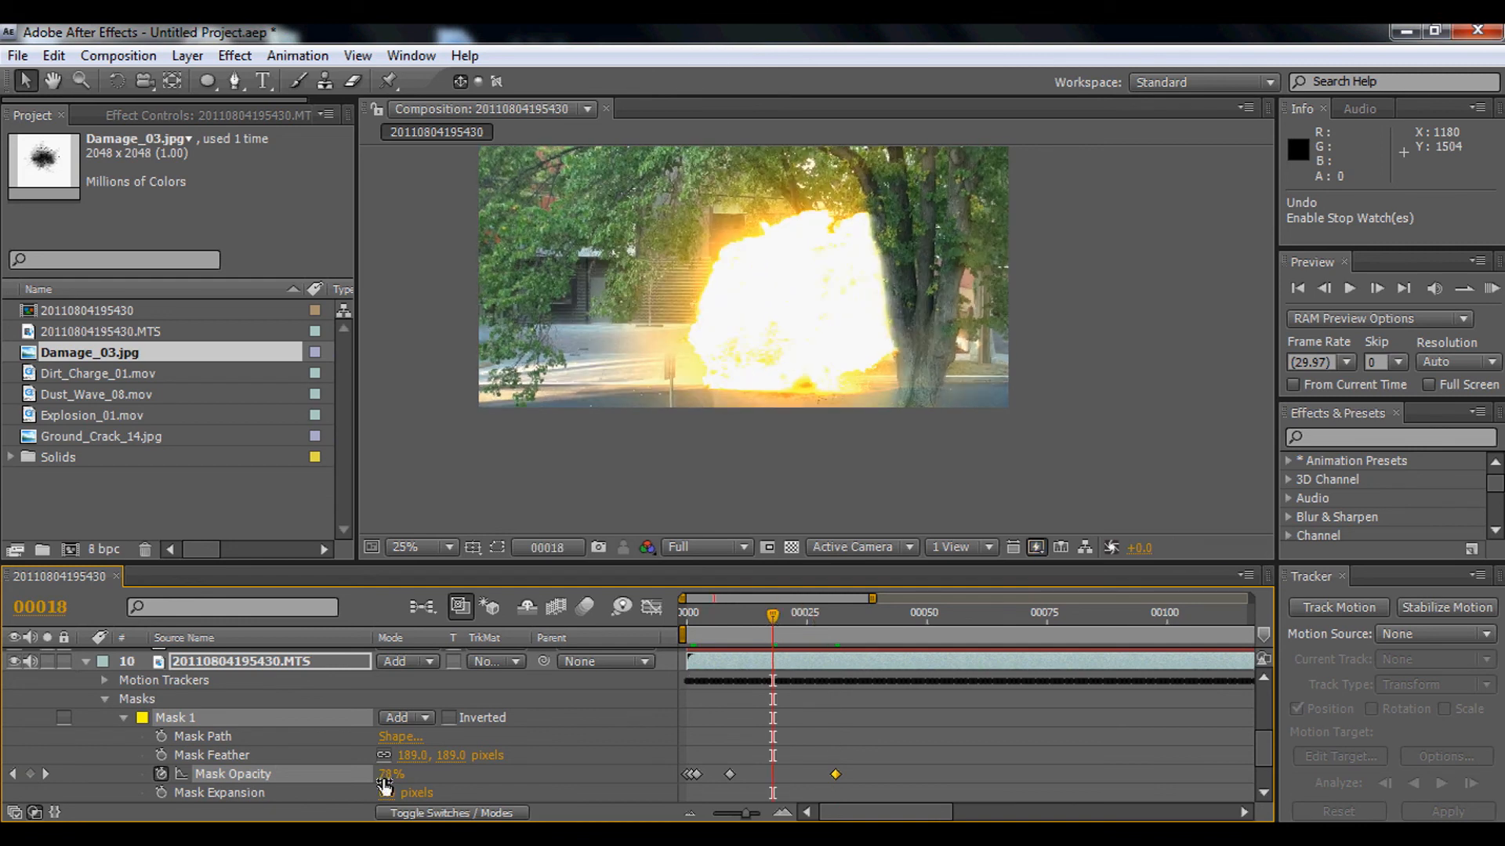
drag(434, 781, 451, 780)
Fade Mask 1's opacity to 0% at frame 44.
click(796, 624)
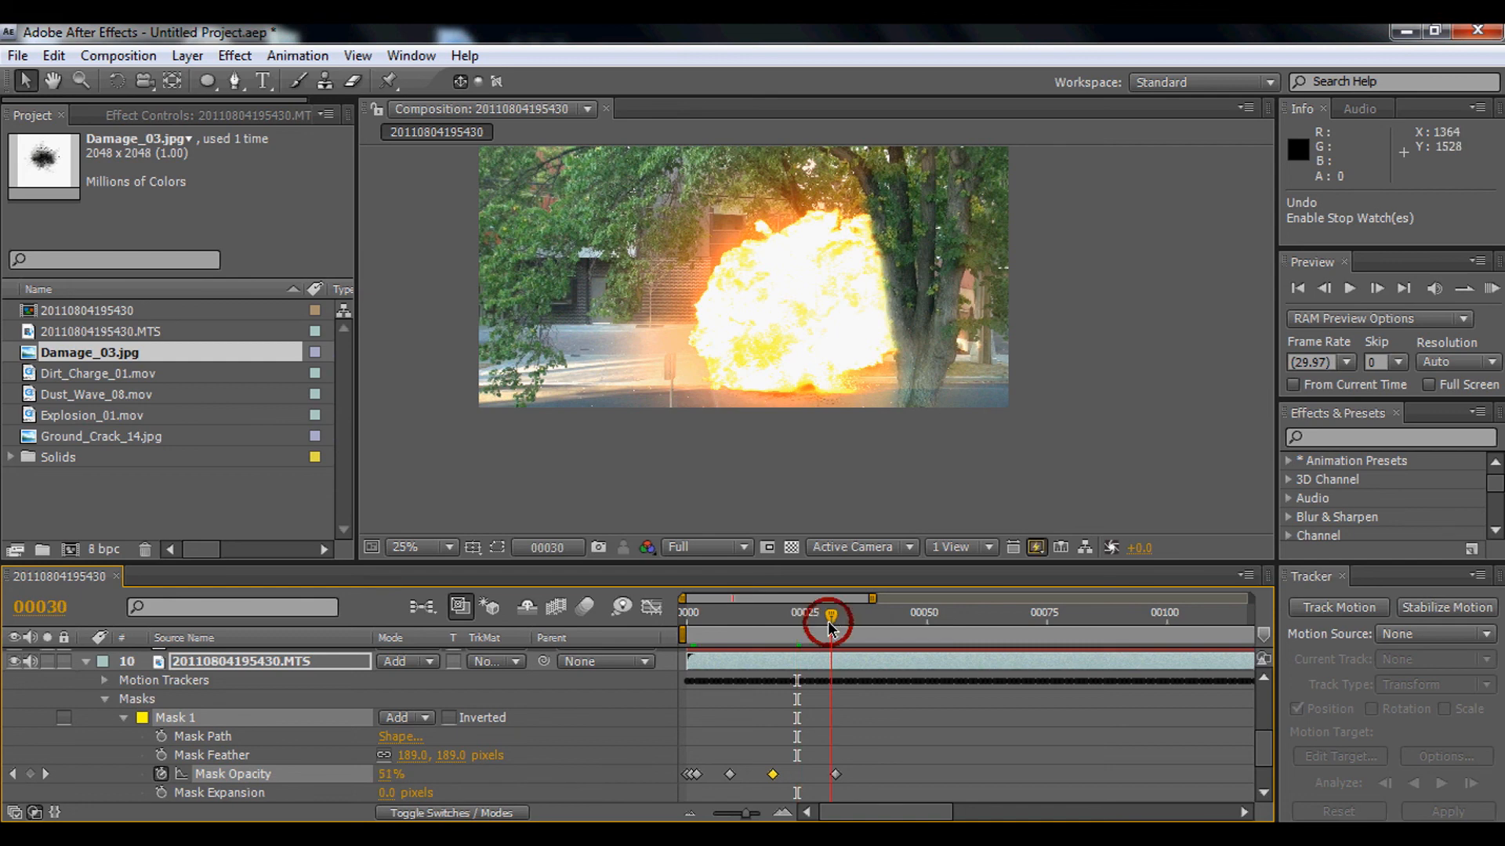
drag(828, 622, 899, 638)
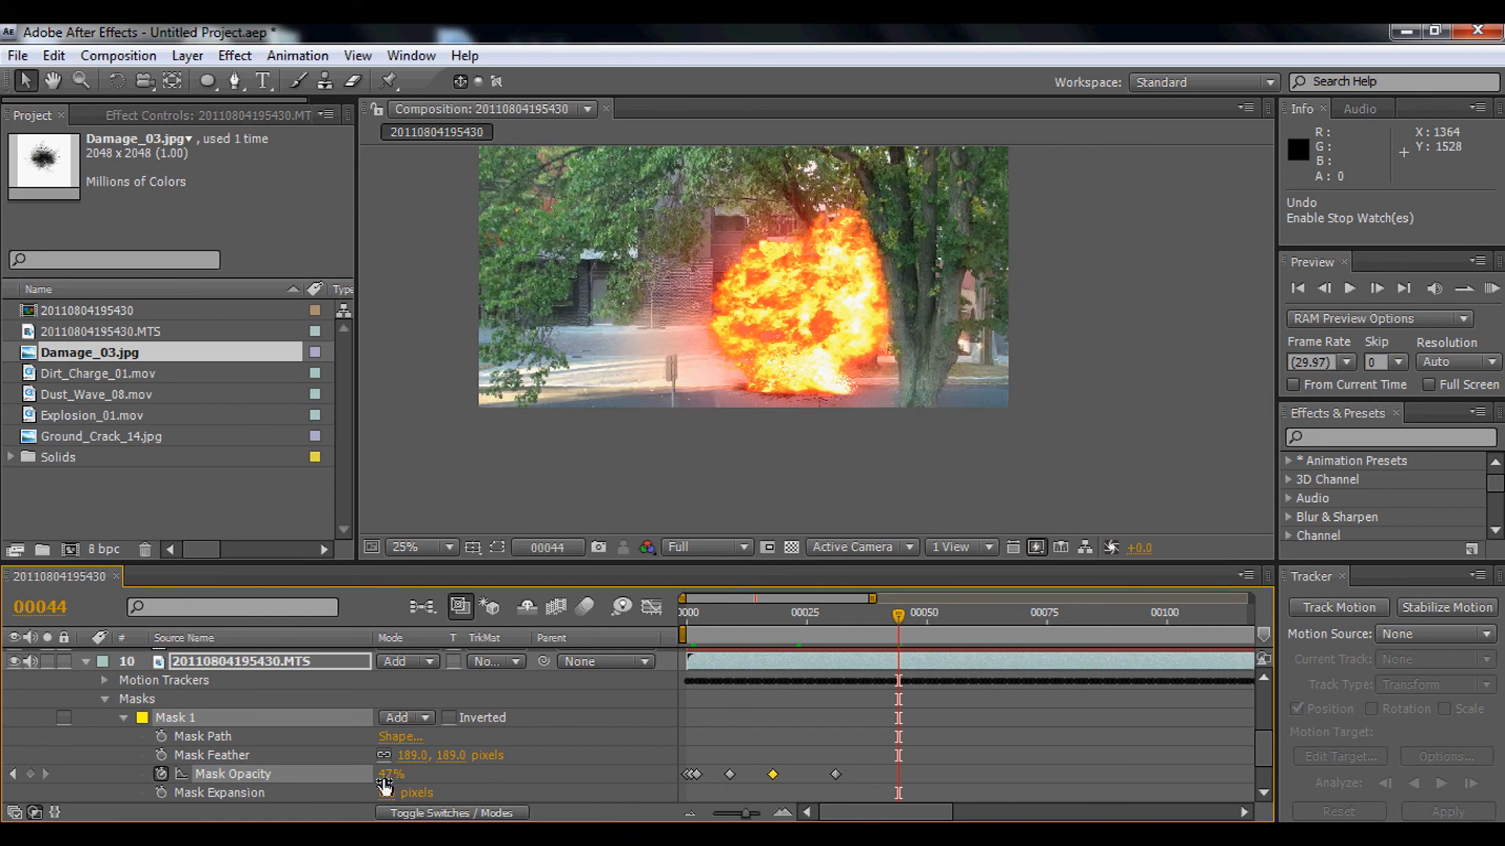
drag(382, 776, 2, 714)
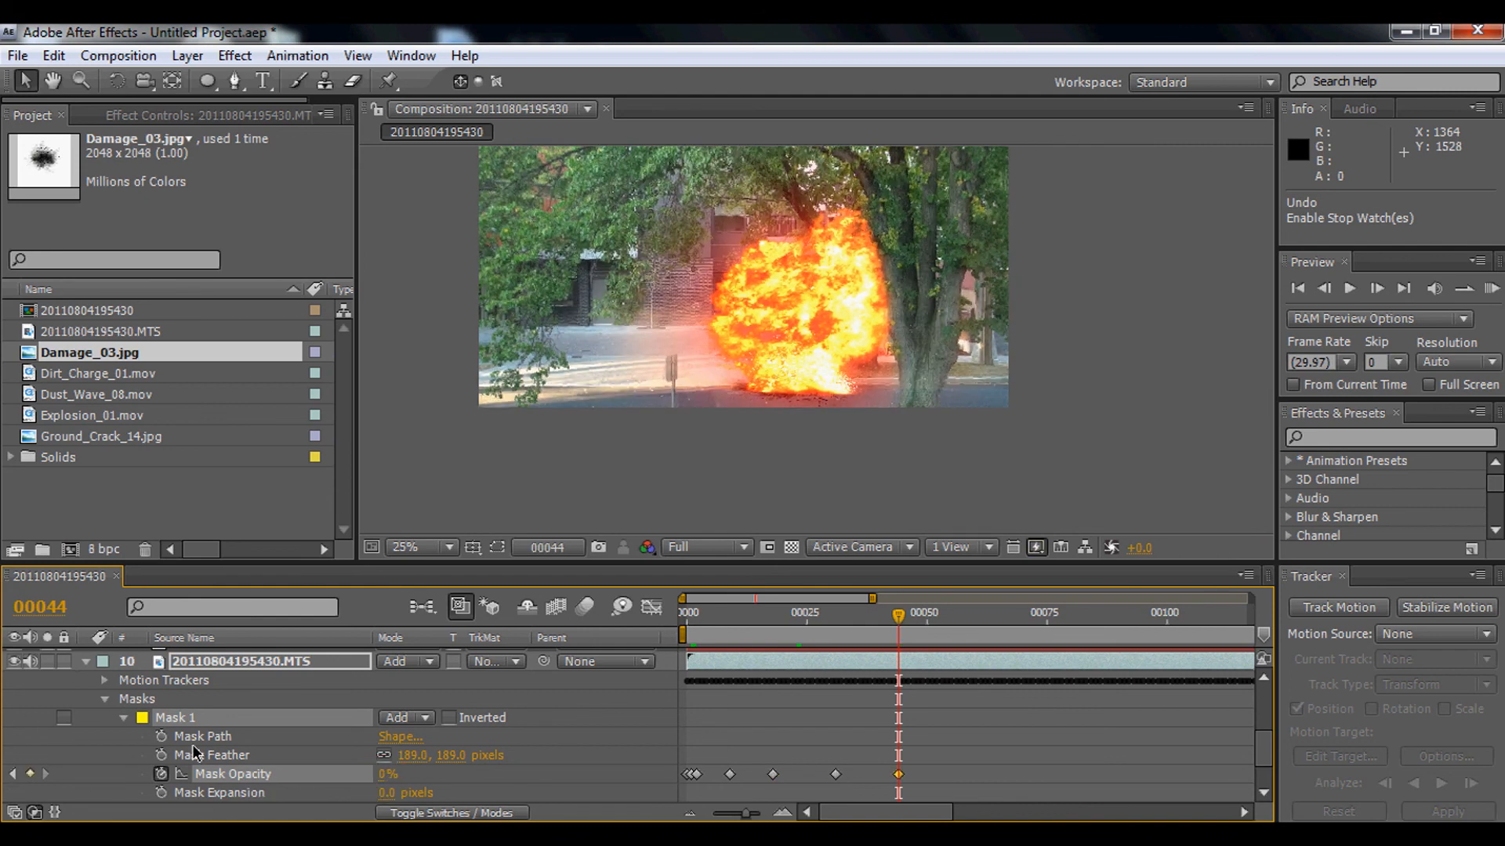
Deselect the duplicate footage layer and collapse its properties in the timeline.
click(31, 703)
scroll(31, 702, up, 2)
scroll(32, 703, down, 1)
scroll(47, 697, up, 2)
scroll(82, 677, down, 3)
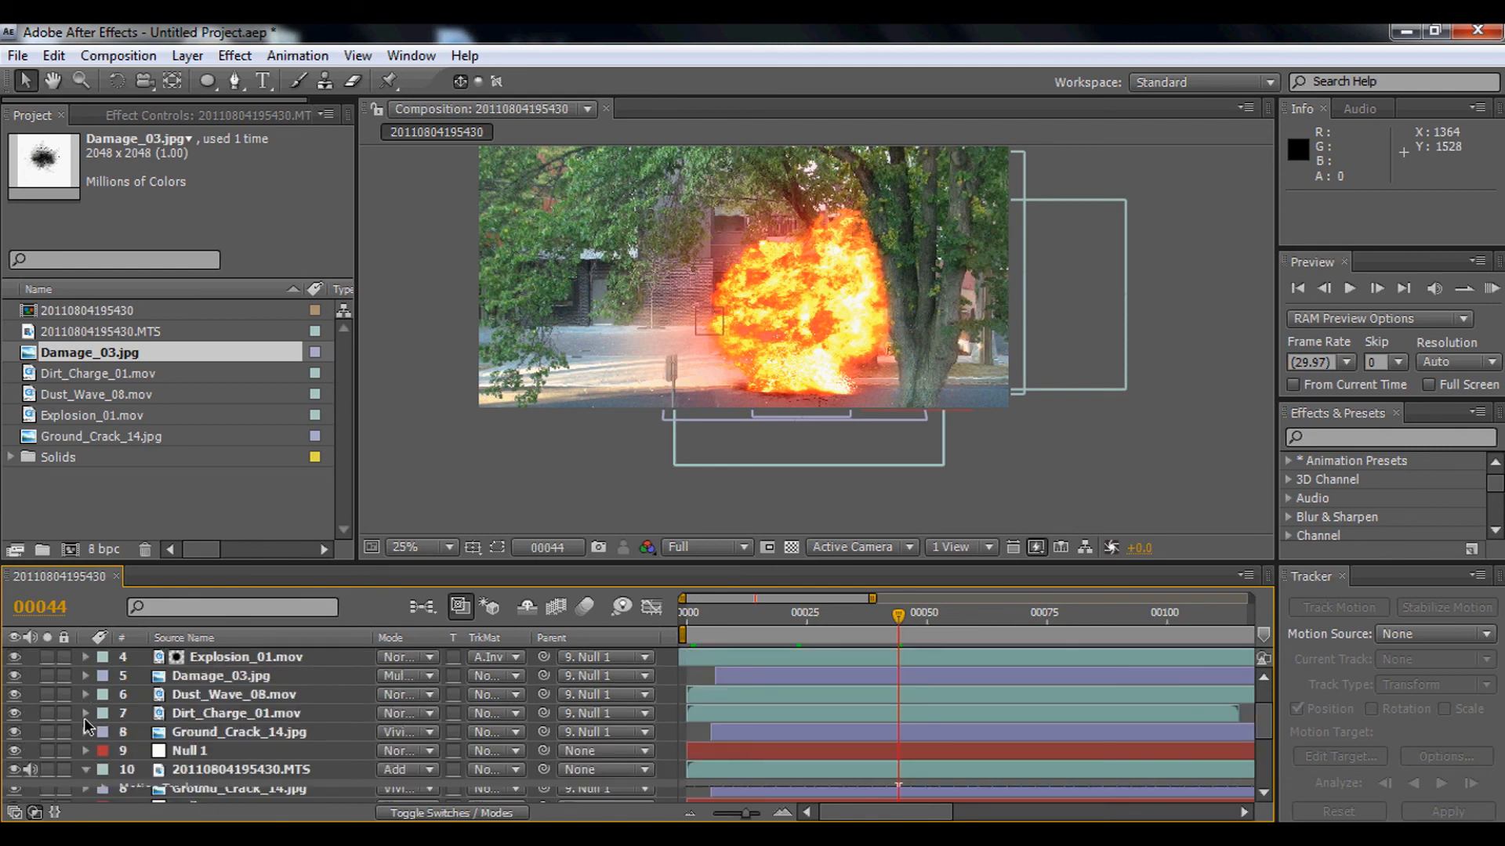
click(86, 662)
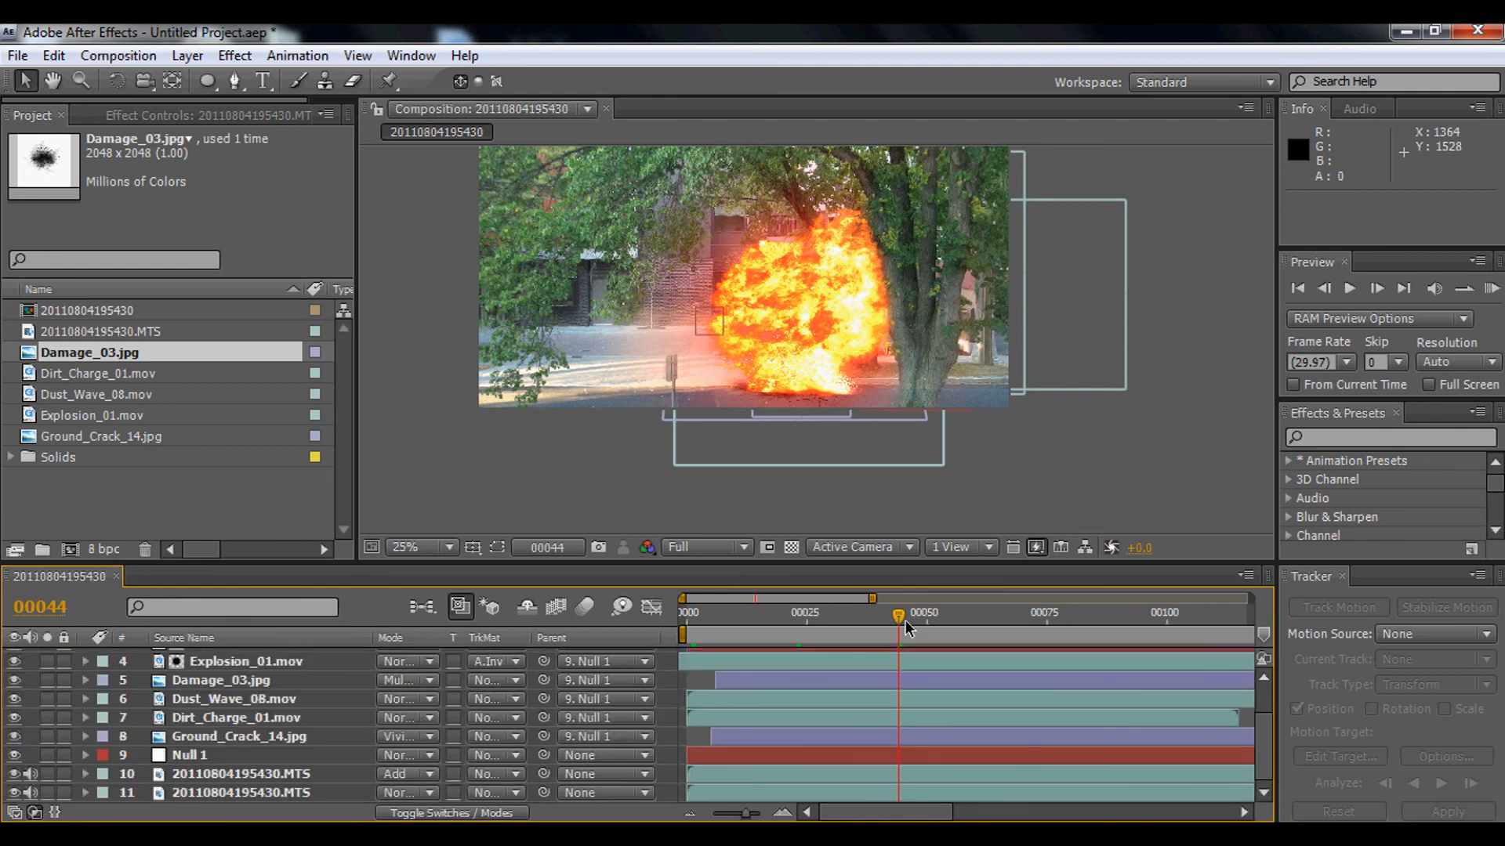
Review the composited explosion and its ground glow across roughly the first 60 frames, ending back at frame 0.
drag(897, 617, 643, 623)
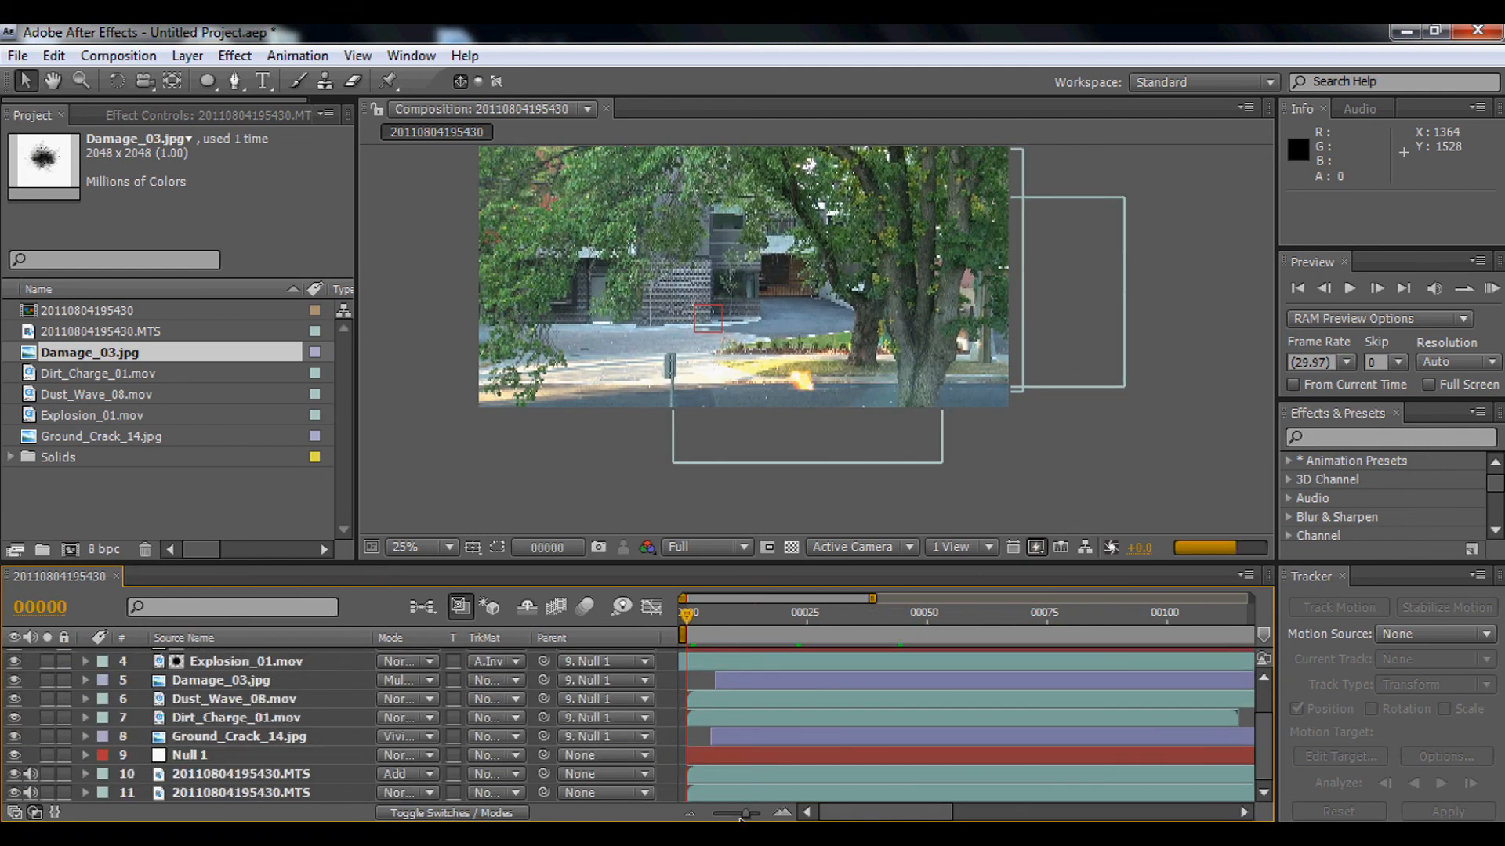
drag(743, 813, 715, 814)
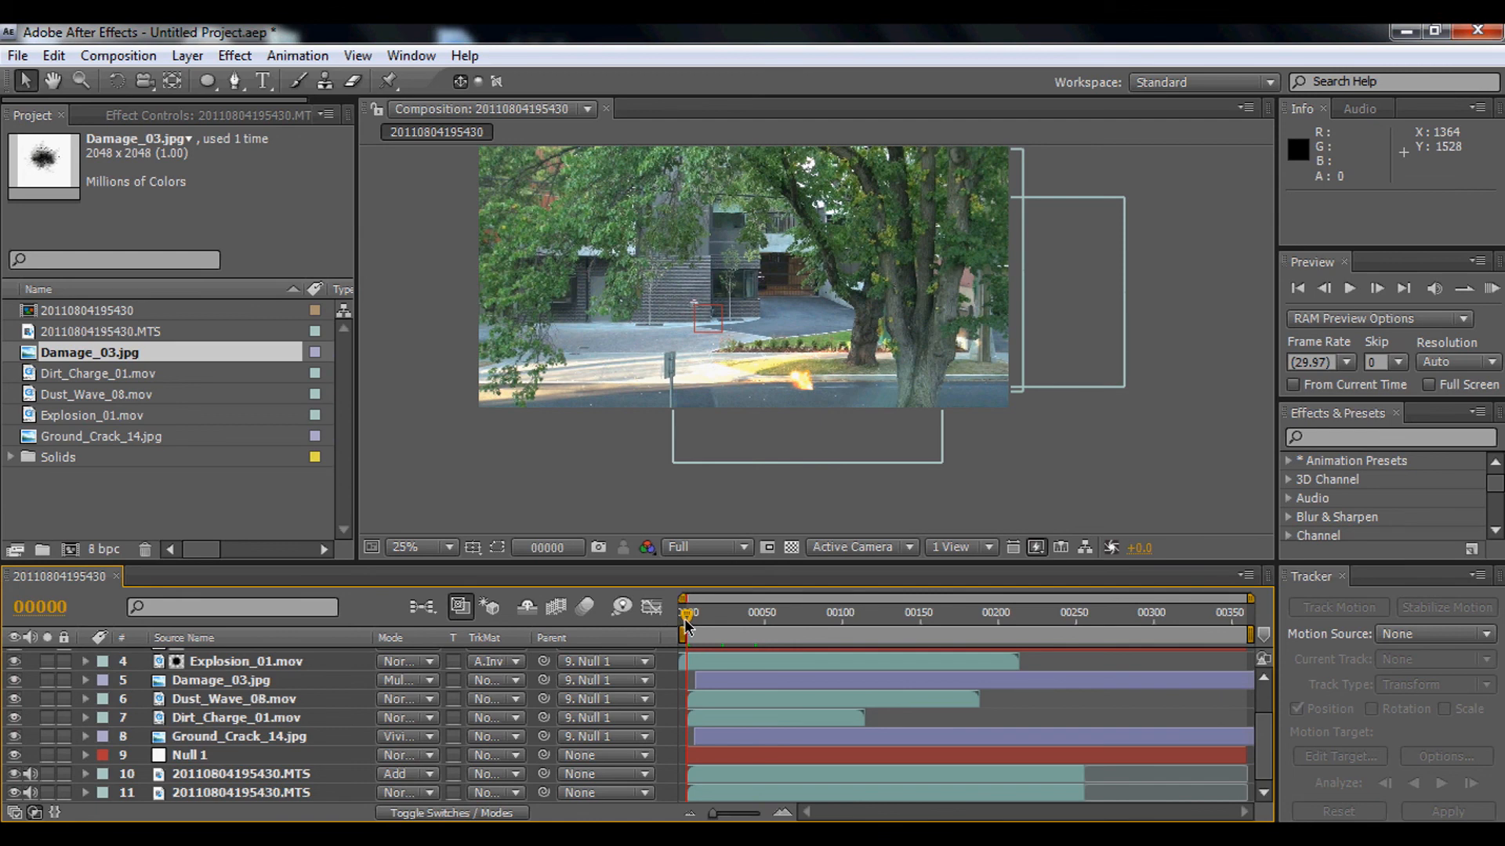
drag(685, 619, 781, 612)
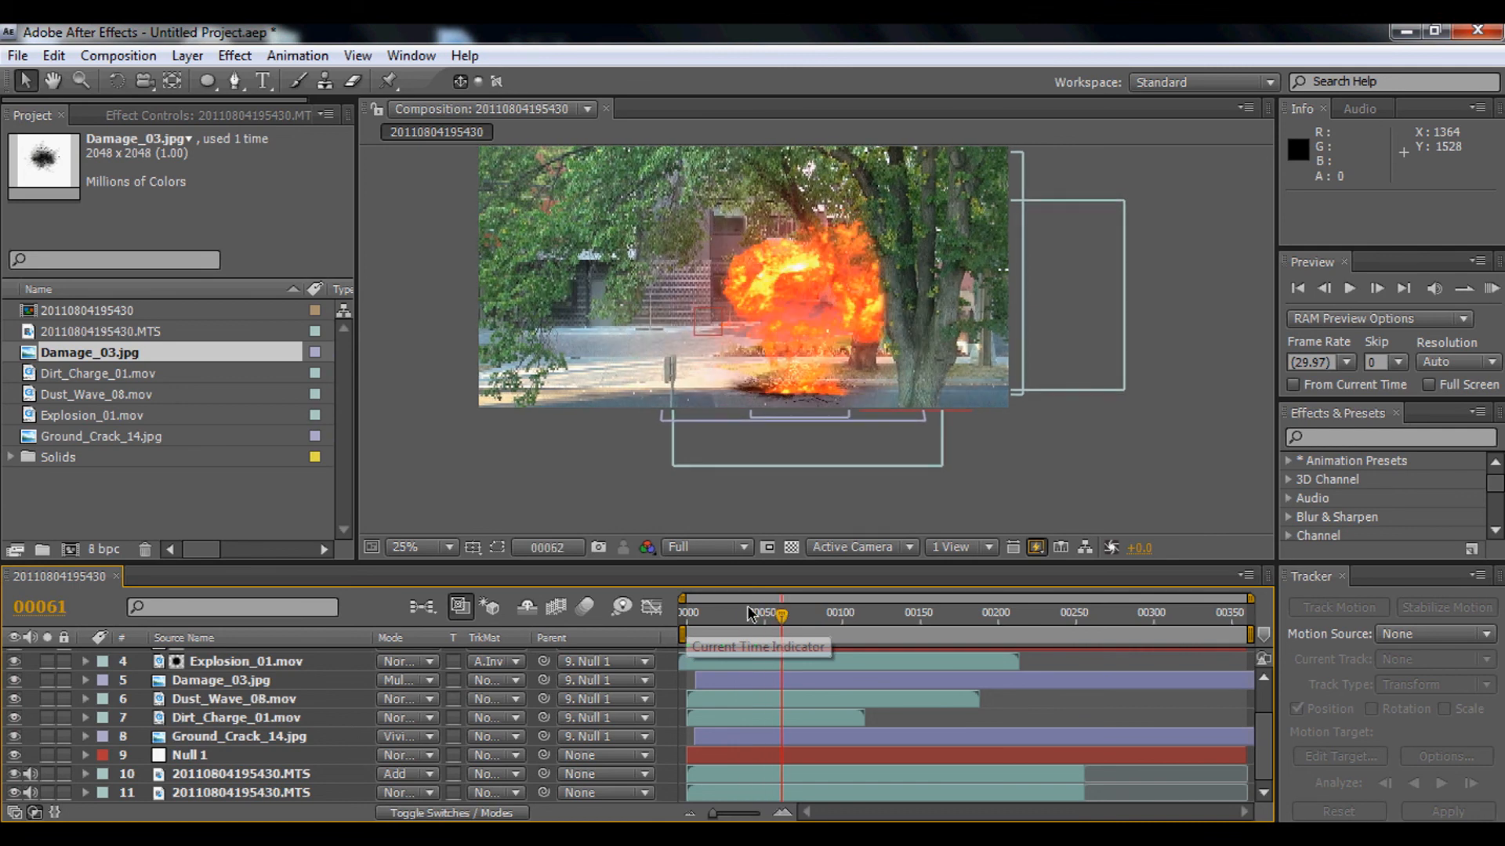
click(759, 612)
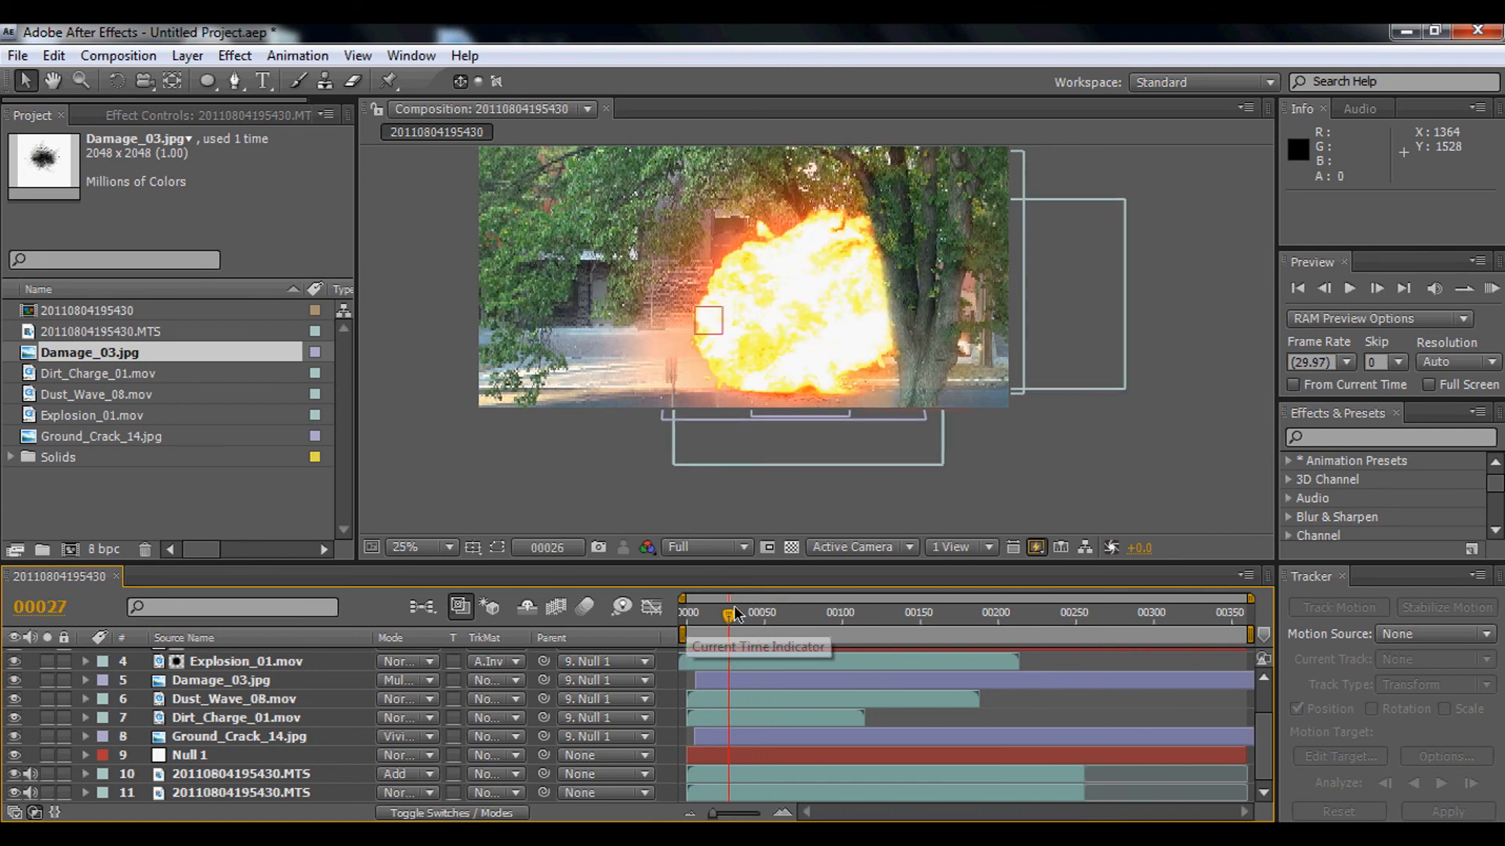
mouse_move(781, 607)
mouse_down()
mouse_move(793, 611)
mouse_move(696, 613)
mouse_move(774, 610)
mouse_up()
key(Home)
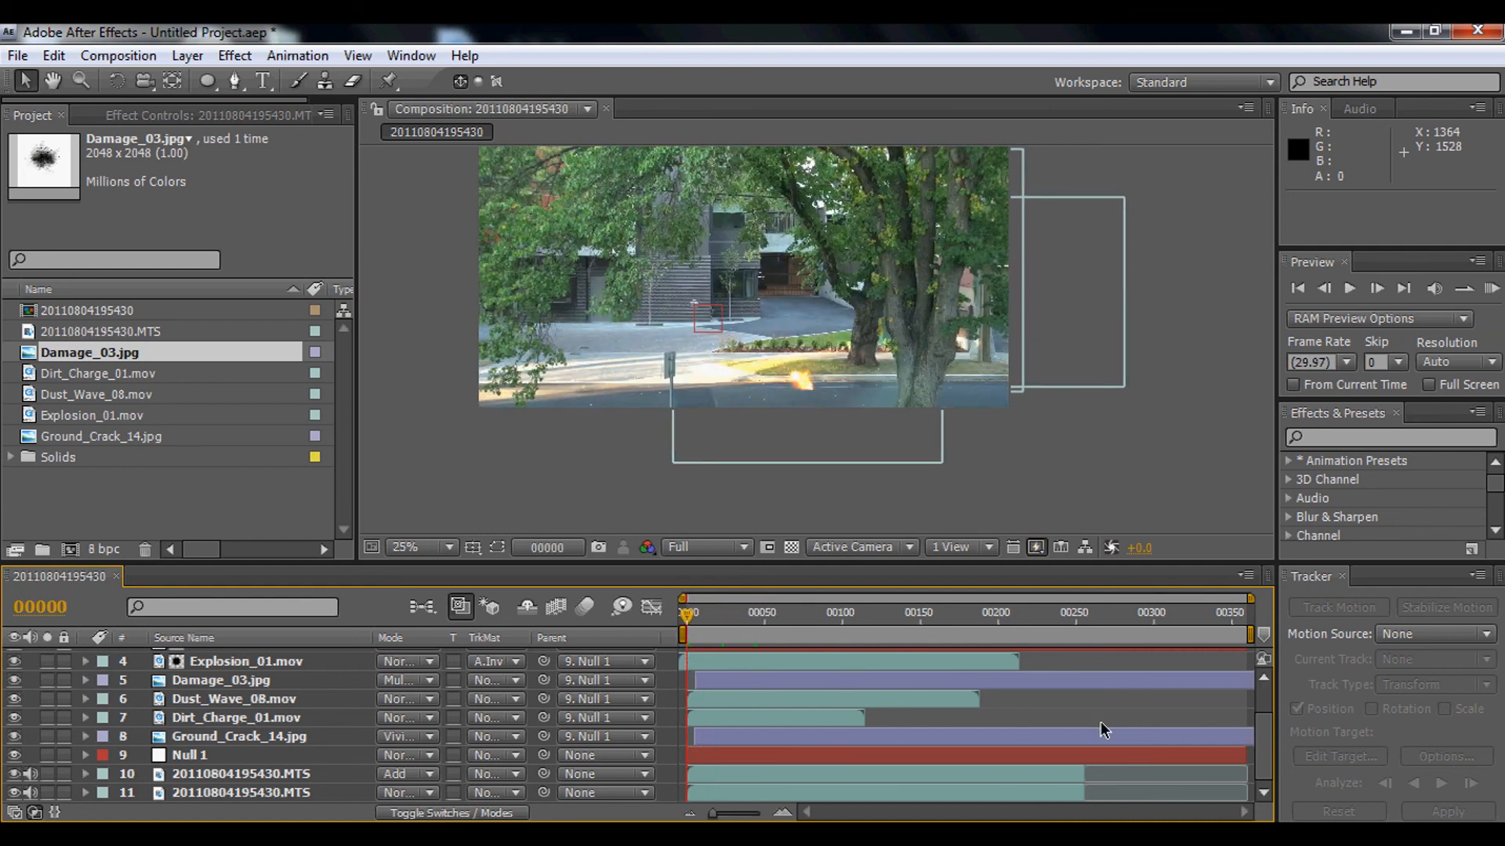
Clear the selection of Damage_03.jpg among the project's footage items.
drag(1268, 741, 1285, 674)
click(442, 464)
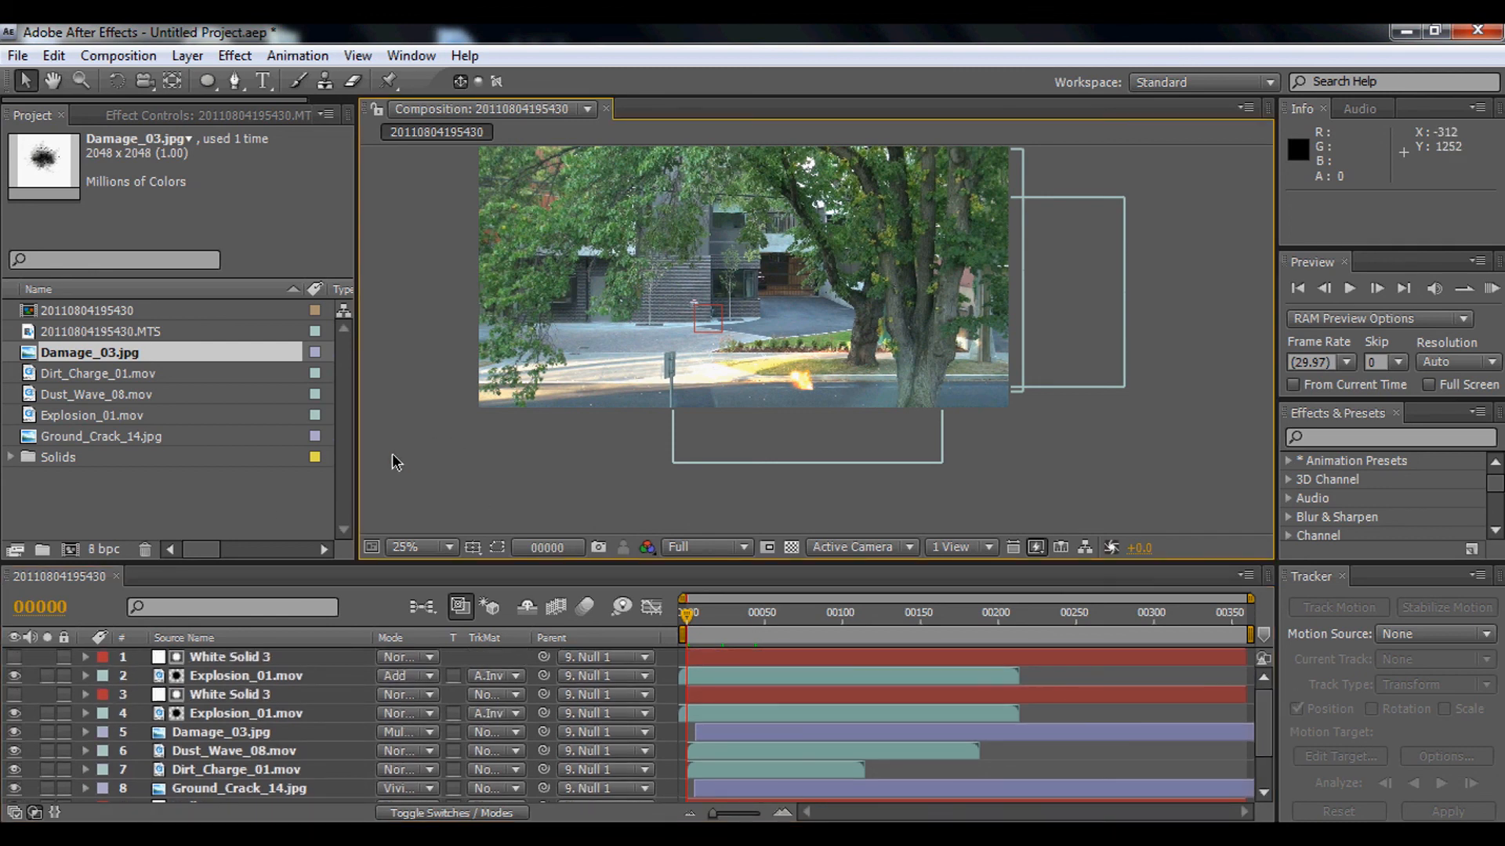
click(262, 504)
click(443, 449)
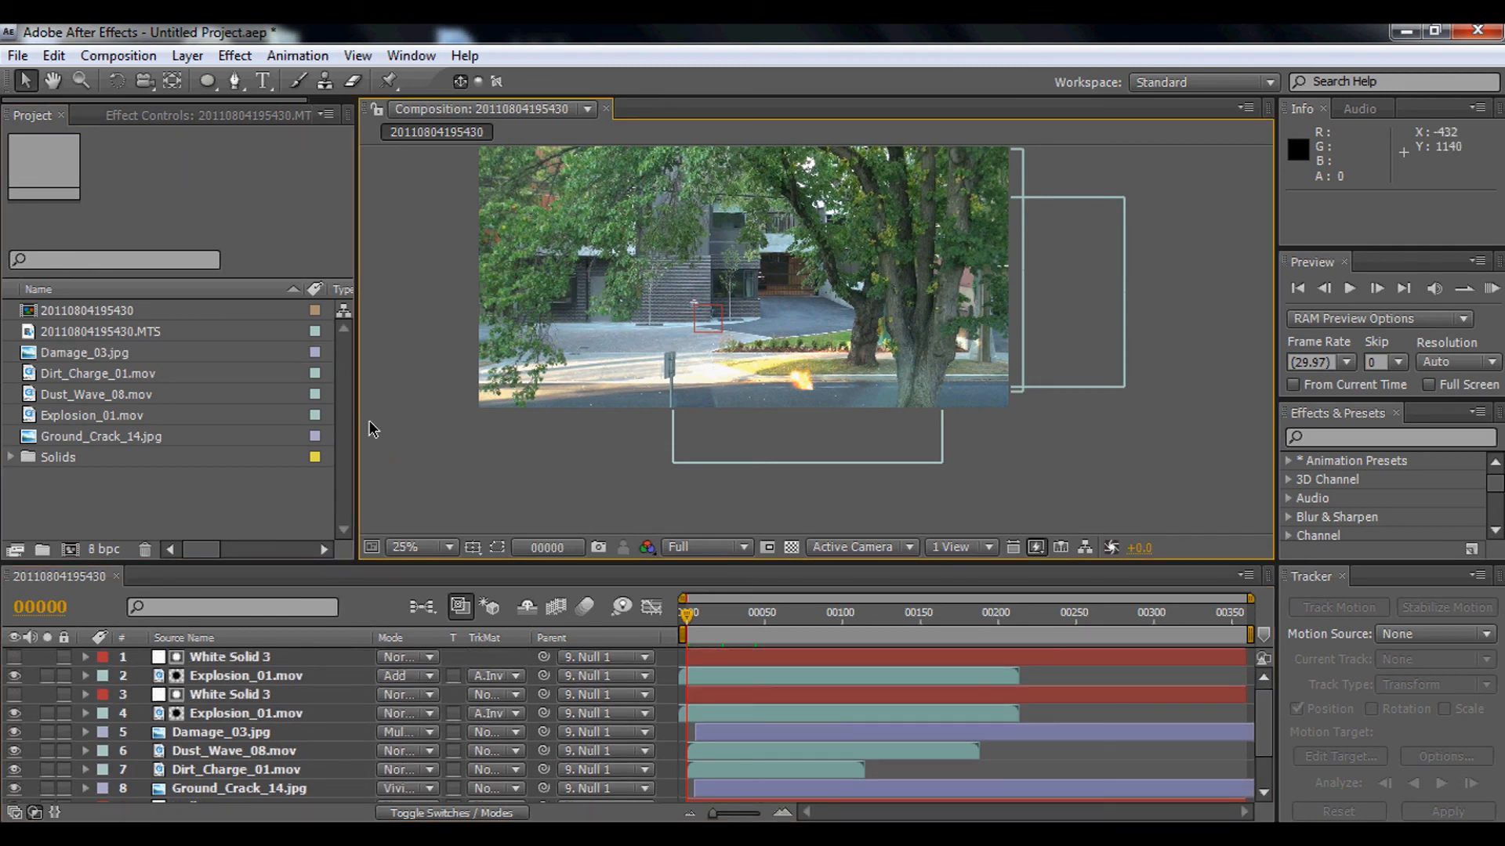